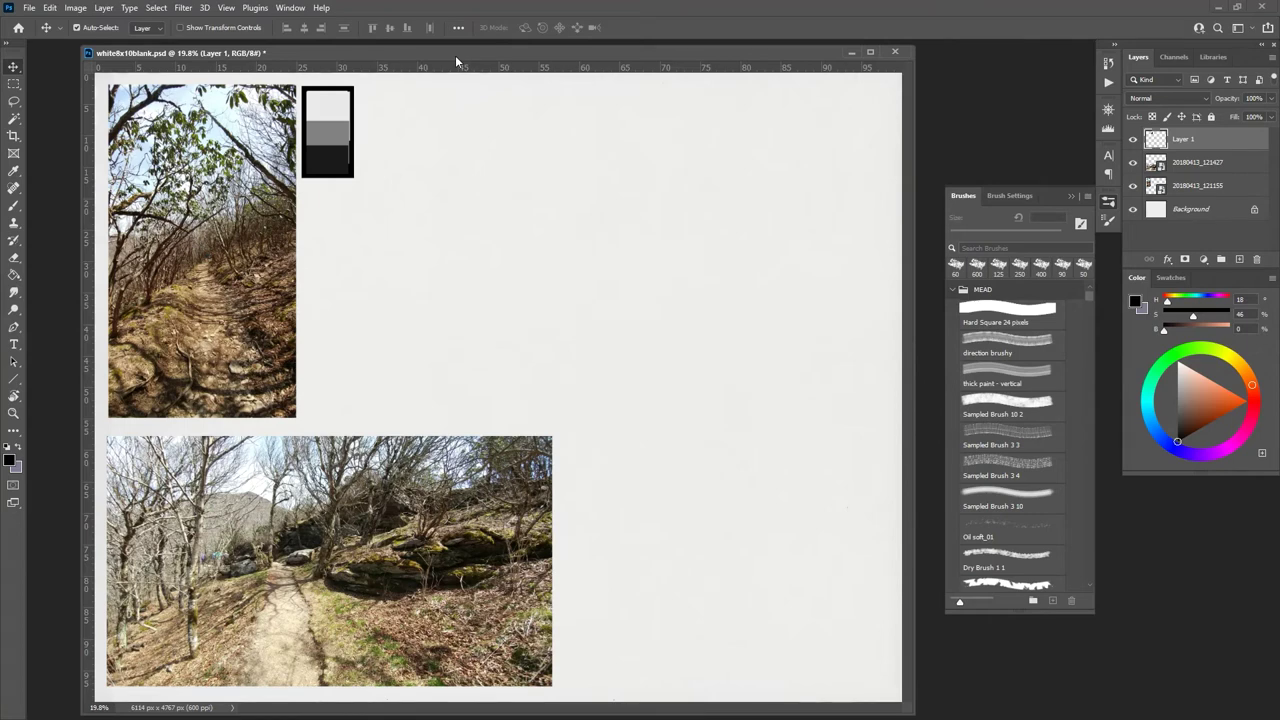
Step: Add a layer to the photo reference document and arrange the blank copy's enlarged window beside the photos, with its rulers hidden
{"action": "left_click", "coordinate": [1239, 259]}
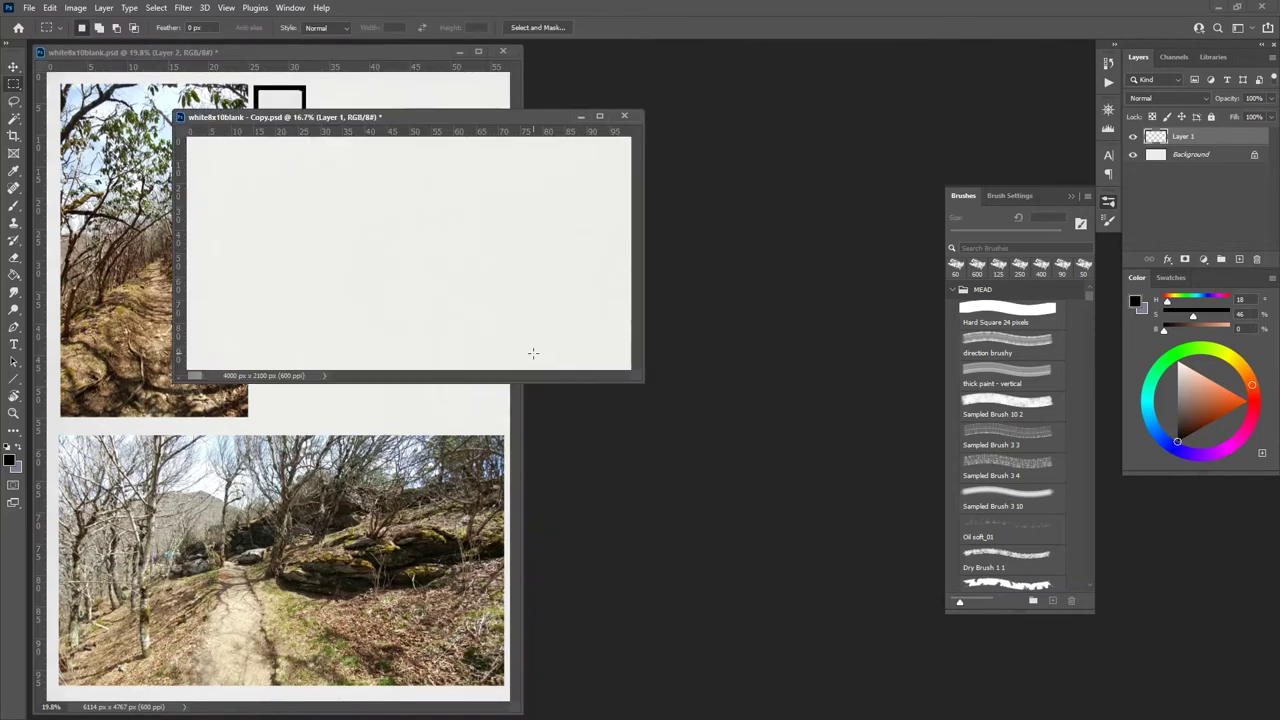
{"action": "left_click_drag", "start_coordinate": [643, 381], "coordinate": [760, 486]}
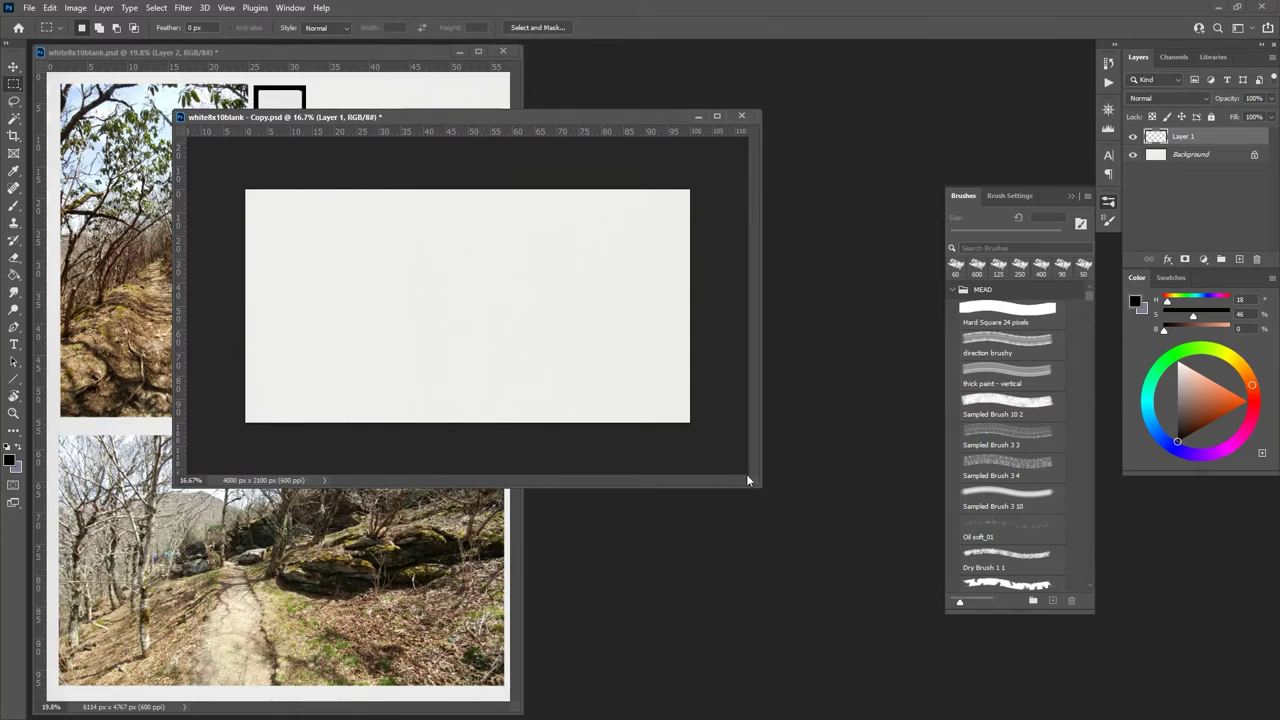
{"action": "left_click_drag", "start_coordinate": [758, 491], "coordinate": [706, 440]}
{"action": "key", "text": "ctrl+r"}
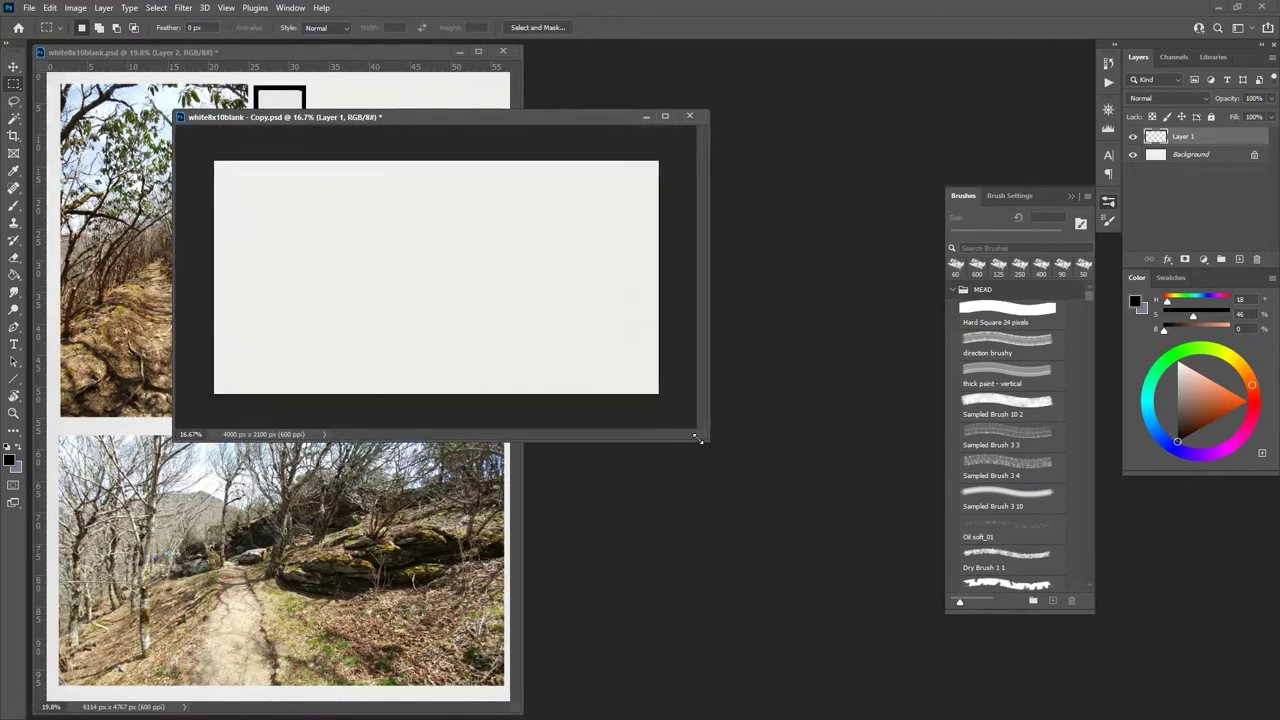
{"action": "left_click_drag", "start_coordinate": [514, 121], "coordinate": [679, 94]}
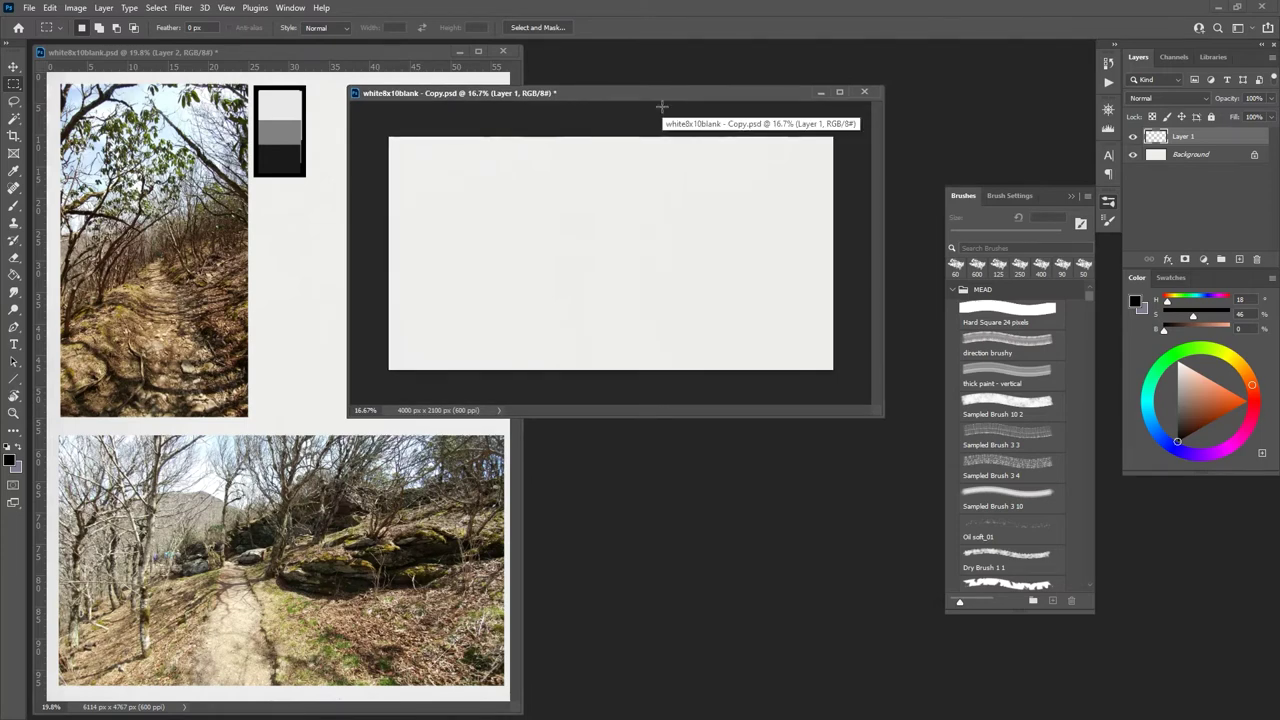
{"action": "left_click", "coordinate": [1069, 195]}
{"action": "left_click_drag", "start_coordinate": [768, 93], "coordinate": [785, 91]}
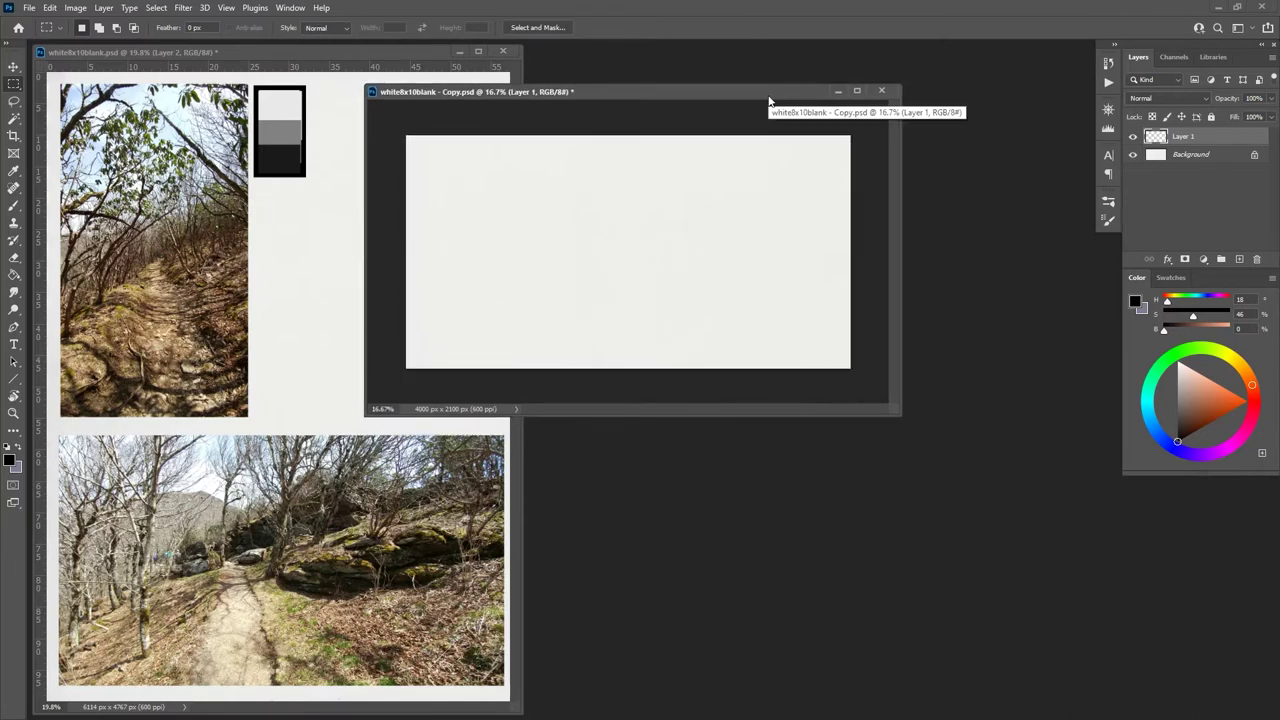
Step: Rename Layer 1 of the blank copy as BG
{"action": "key", "text": "l"}
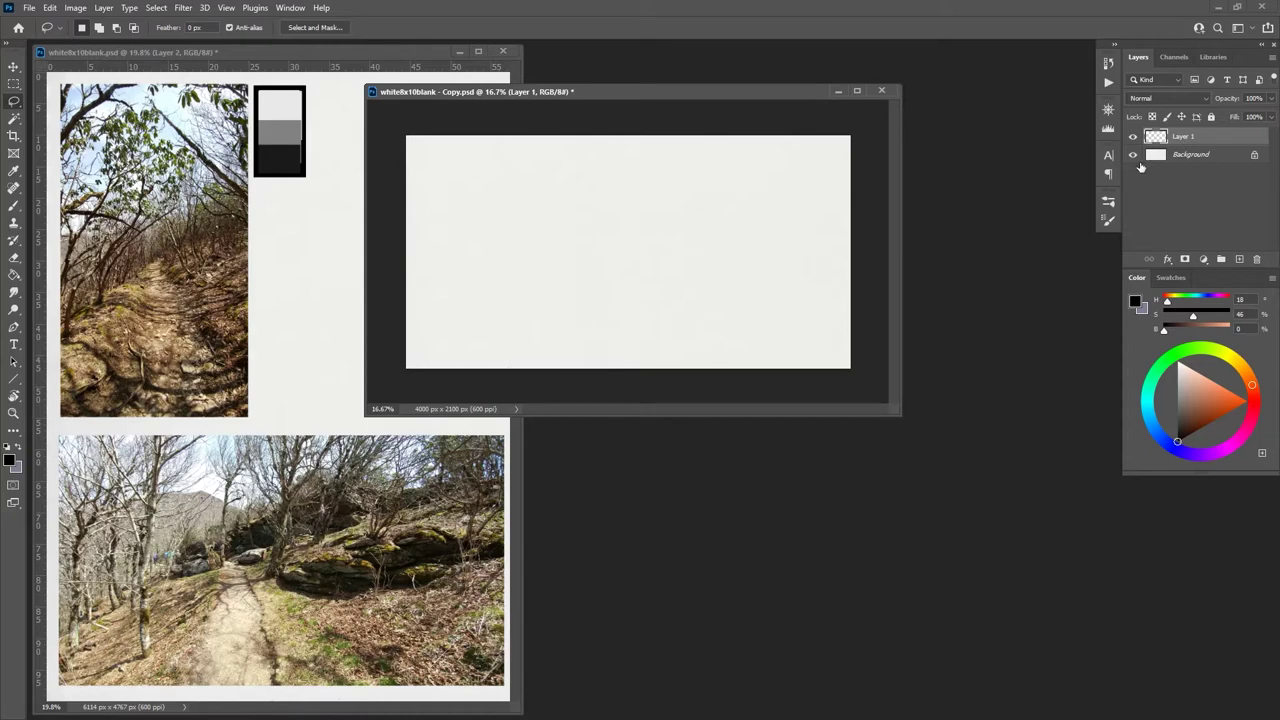
{"action": "double_click", "coordinate": [1186, 139]}
{"action": "type", "text": "B"}
{"action": "left_click", "coordinate": [1222, 219]}
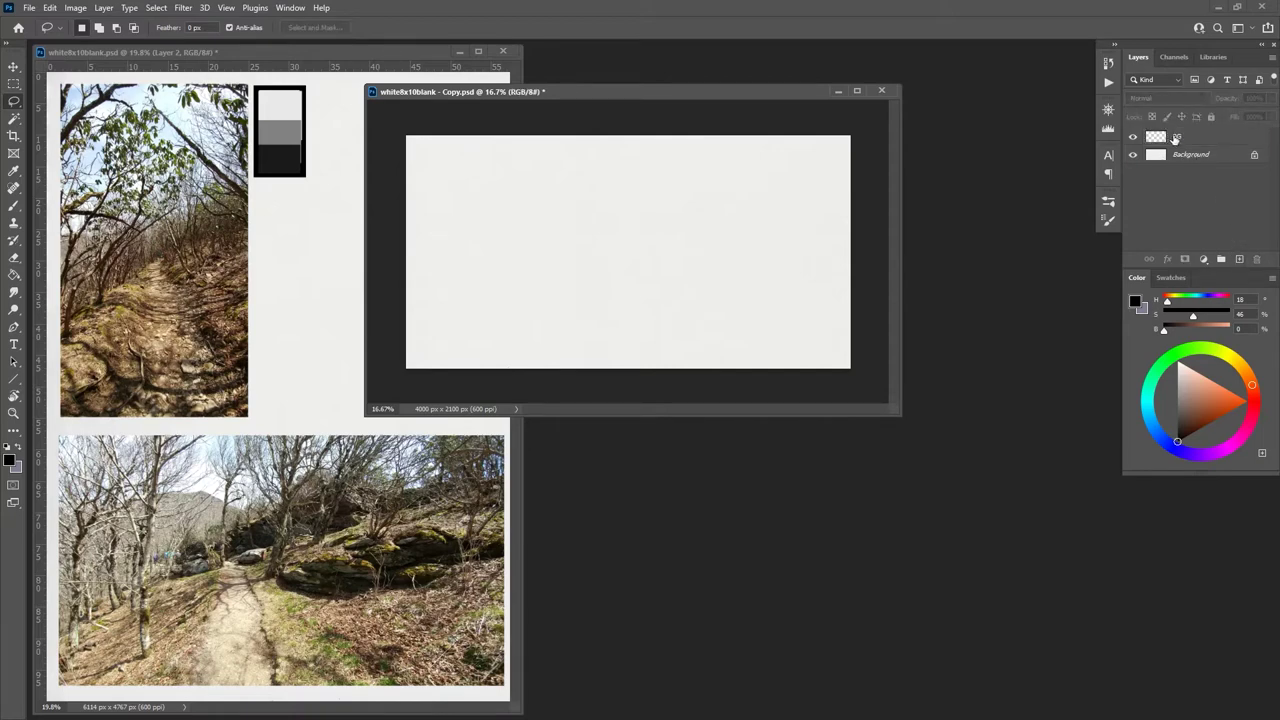
{"action": "left_click", "coordinate": [1177, 140]}
Step: Add two layers above BG named MG and FG, and make BG the active layer
{"action": "left_click", "coordinate": [1238, 259]}
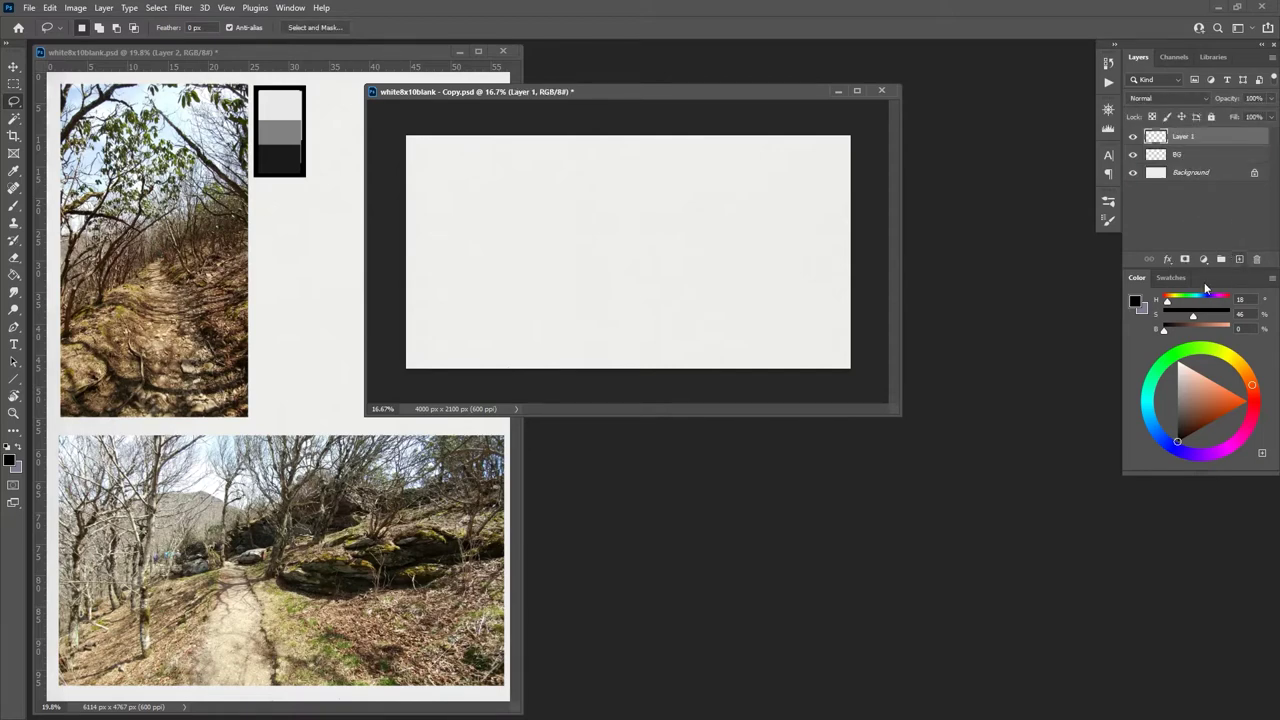
{"action": "double_click", "coordinate": [1180, 141]}
{"action": "type", "text": "BG"}
{"action": "key", "text": "Return"}
{"action": "left_click", "coordinate": [1239, 259]}
{"action": "double_click", "coordinate": [1184, 136]}
{"action": "type", "text": "FG"}
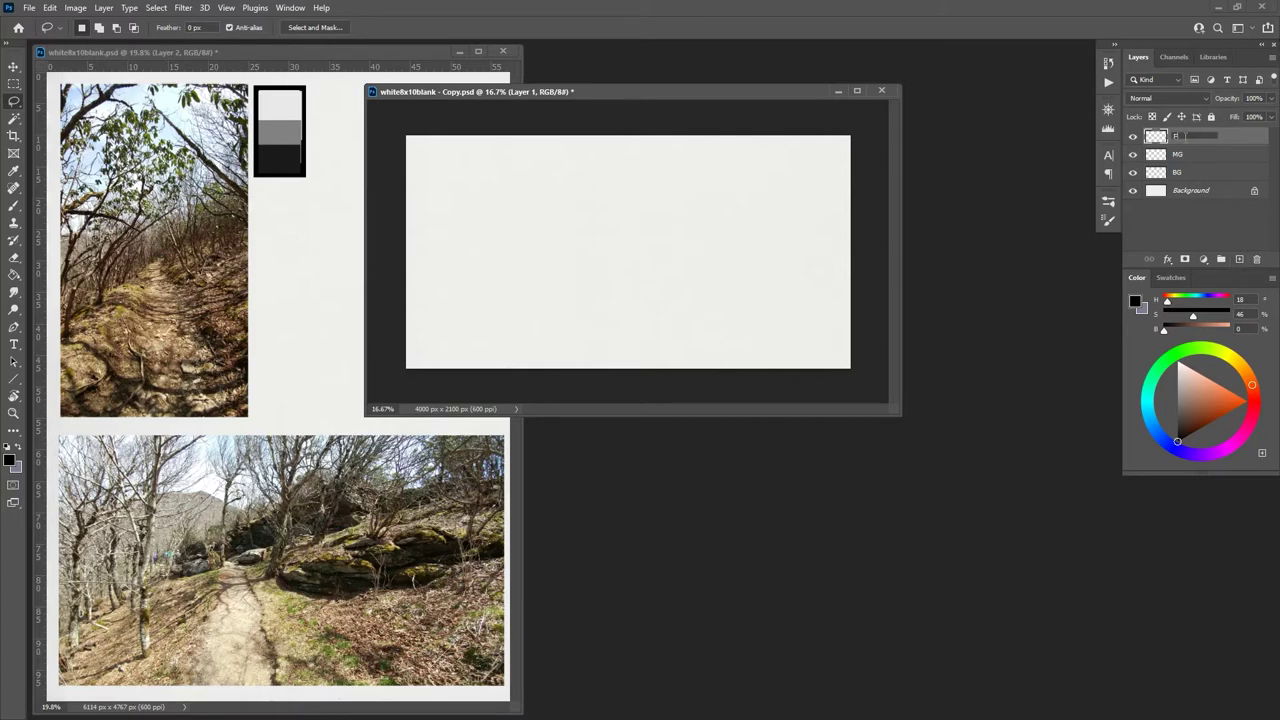
{"action": "left_click", "coordinate": [1195, 172]}
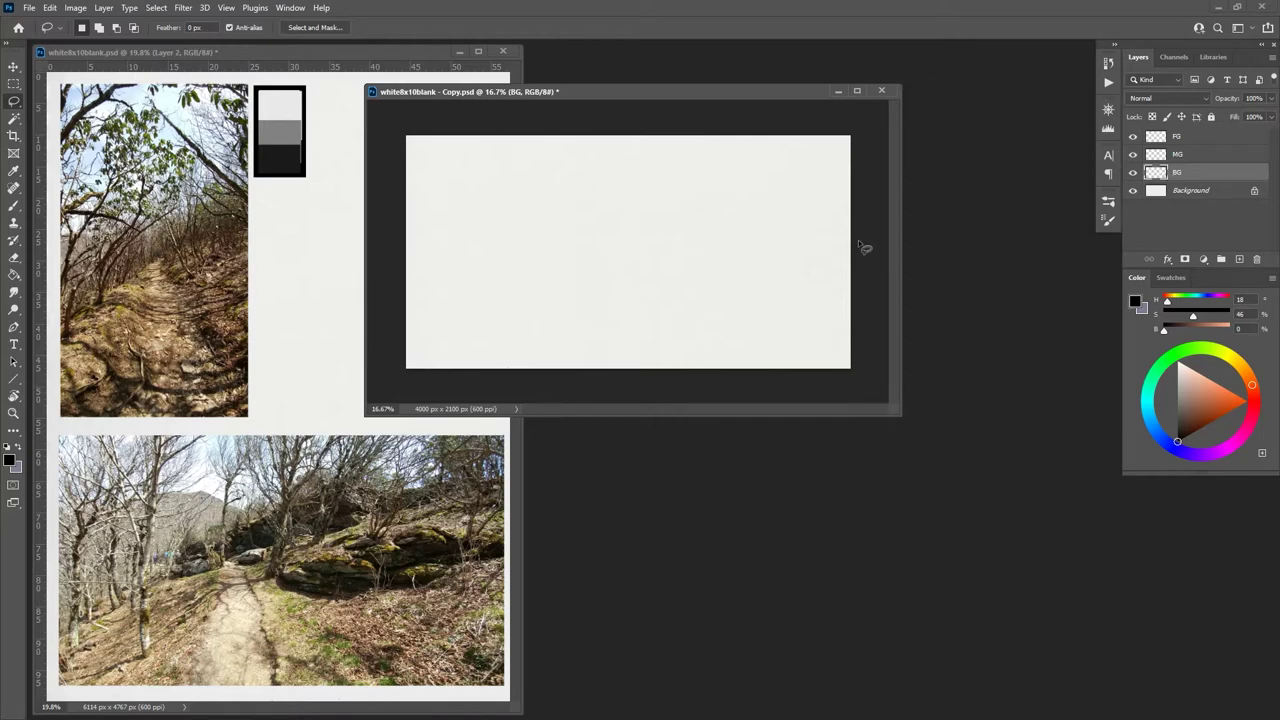
Step: Try outlining a small curved shape on the blank canvas with the freehand Lasso
{"action": "mouse_move", "coordinate": [507, 205]}
{"action": "left_mouse_down"}
{"action": "mouse_move", "coordinate": [473, 236]}
{"action": "mouse_move", "coordinate": [581, 289]}
{"action": "mouse_move", "coordinate": [540, 235]}
{"action": "mouse_move", "coordinate": [608, 225]}
{"action": "mouse_move", "coordinate": [631, 203]}
{"action": "mouse_move", "coordinate": [582, 195]}
{"action": "mouse_move", "coordinate": [541, 163]}
{"action": "mouse_move", "coordinate": [522, 212]}
{"action": "left_mouse_up"}
{"action": "mouse_move", "coordinate": [522, 212]}
{"action": "left_mouse_down"}
{"action": "mouse_move", "coordinate": [509, 203]}
{"action": "mouse_move", "coordinate": [537, 246]}
{"action": "mouse_move", "coordinate": [508, 273]}
{"action": "mouse_move", "coordinate": [575, 285]}
{"action": "mouse_move", "coordinate": [557, 222]}
{"action": "left_mouse_up"}
{"action": "left_click", "coordinate": [611, 314]}
Step: Try outlining a straight-edged shape with the Polygonal Lasso, and clear the selection
{"action": "right_click", "coordinate": [14, 101]}
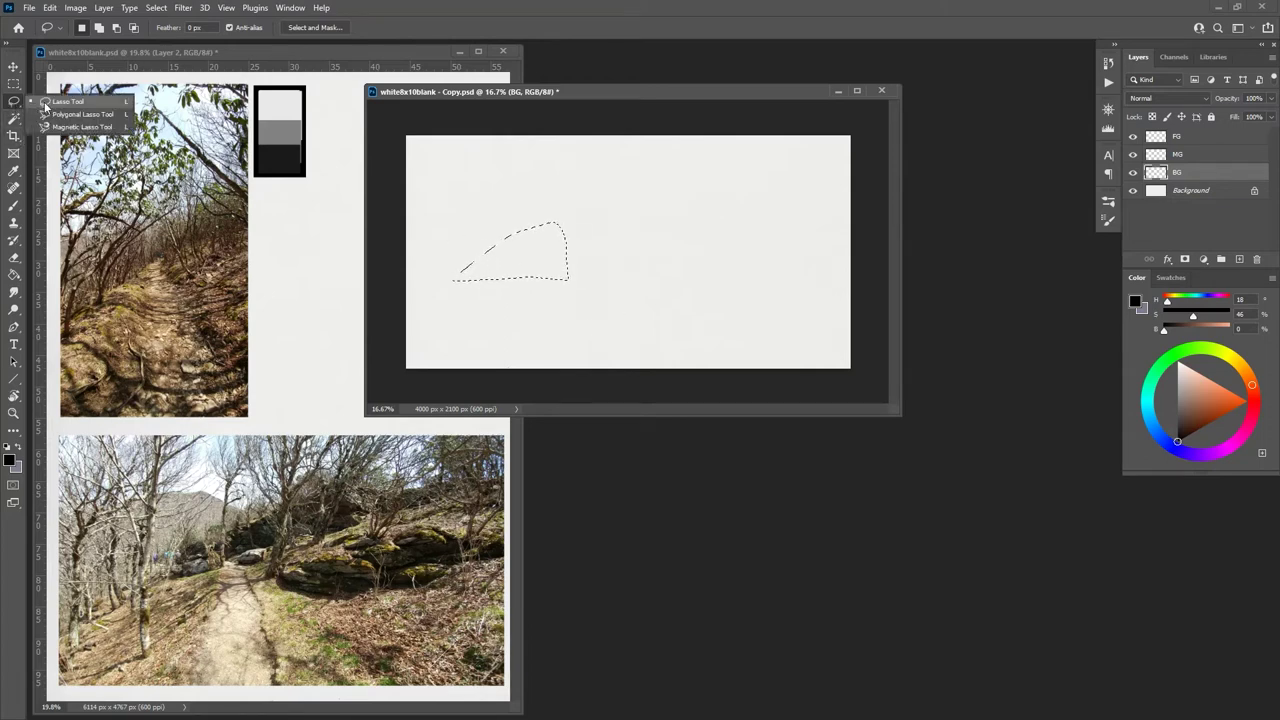
{"action": "left_click", "coordinate": [70, 114]}
{"action": "left_click", "coordinate": [481, 227]}
{"action": "left_click", "coordinate": [581, 197]}
{"action": "left_click", "coordinate": [581, 237]}
{"action": "left_click", "coordinate": [500, 277]}
{"action": "left_click", "coordinate": [471, 255]}
{"action": "left_click", "coordinate": [483, 228]}
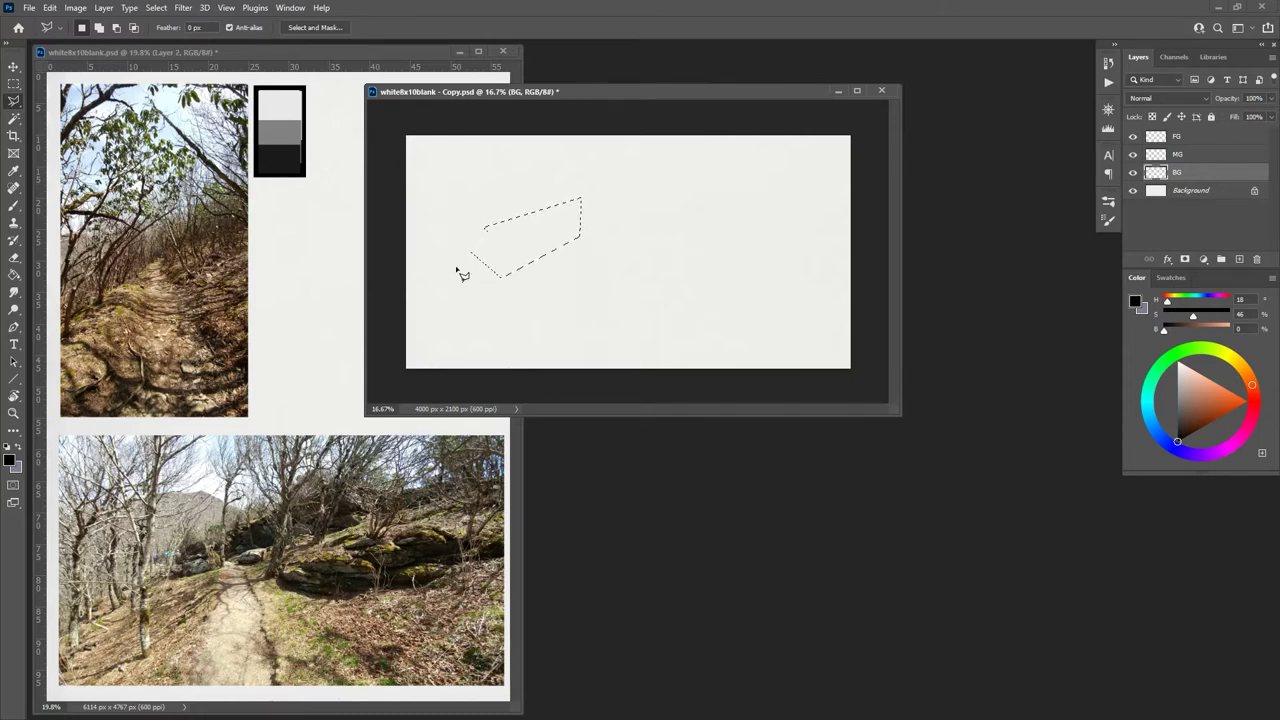
{"action": "key", "text": "ctrl+d"}
Step: Select the canvas's upper half with the freehand Lasso, ending in a gently wavy horizon line
{"action": "right_click", "coordinate": [15, 101]}
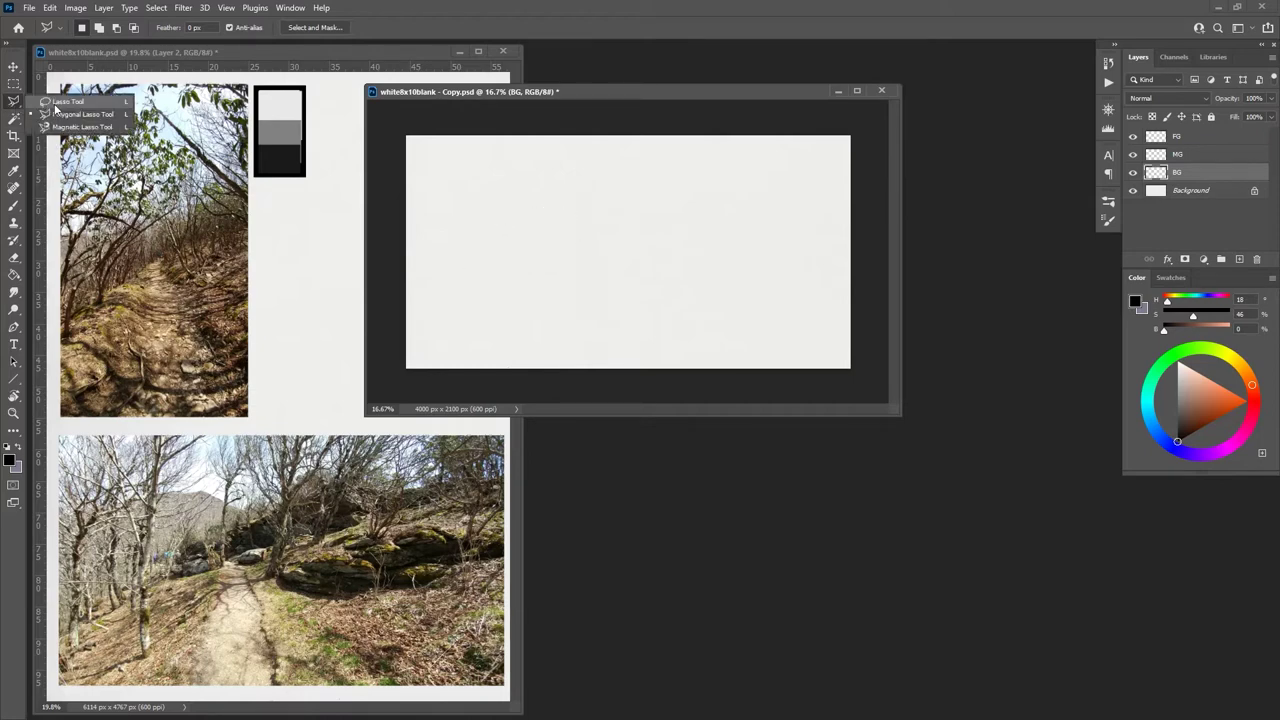
{"action": "left_click", "coordinate": [69, 102]}
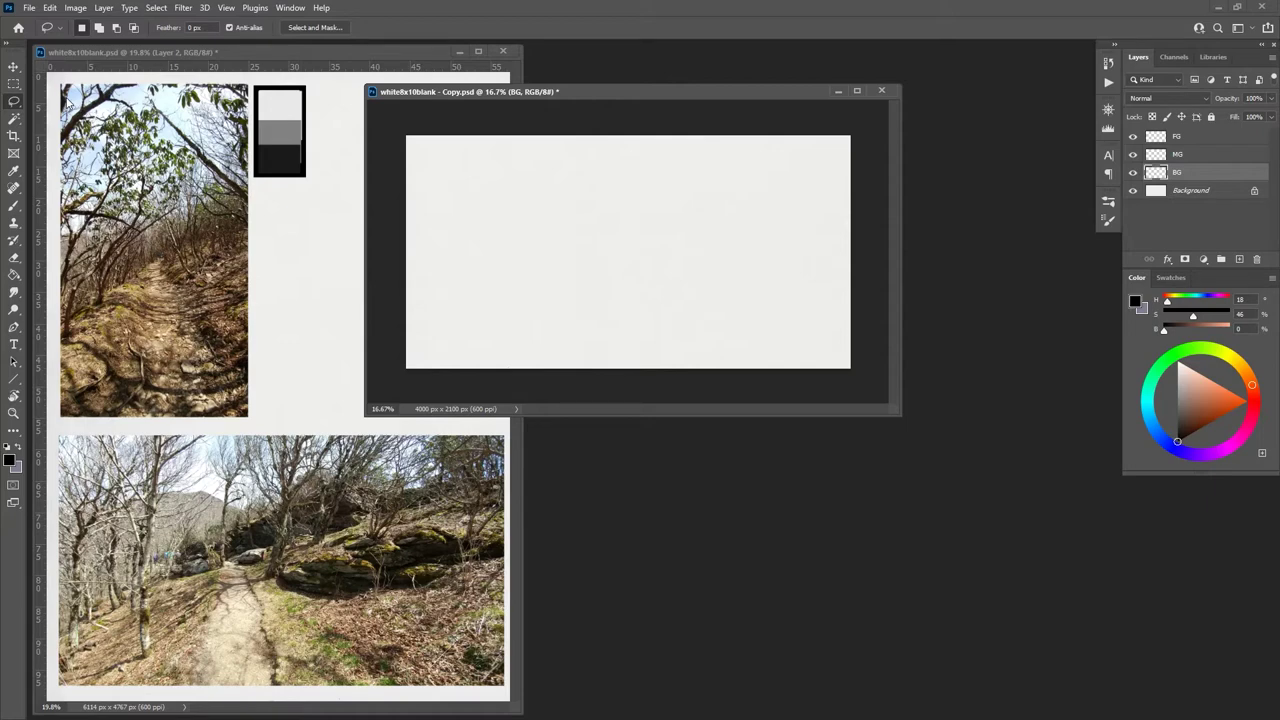
{"action": "mouse_move", "coordinate": [405, 130]}
{"action": "left_mouse_down"}
{"action": "mouse_move", "coordinate": [775, 151]}
{"action": "mouse_move", "coordinate": [848, 142]}
{"action": "mouse_move", "coordinate": [837, 118]}
{"action": "mouse_move", "coordinate": [416, 112]}
{"action": "mouse_move", "coordinate": [400, 114]}
{"action": "mouse_move", "coordinate": [394, 160]}
{"action": "mouse_move", "coordinate": [396, 122]}
{"action": "mouse_move", "coordinate": [445, 114]}
{"action": "mouse_move", "coordinate": [866, 122]}
{"action": "mouse_move", "coordinate": [860, 283]}
{"action": "left_mouse_up"}
{"action": "mouse_move", "coordinate": [865, 284]}
{"action": "left_mouse_down"}
{"action": "mouse_move", "coordinate": [612, 255]}
{"action": "mouse_move", "coordinate": [407, 275]}
{"action": "mouse_move", "coordinate": [392, 158]}
{"action": "left_mouse_up"}
Step: Fill the sky selection on the BG layer with the near-black sampled from the reference document's value key
{"action": "key", "text": "g"}
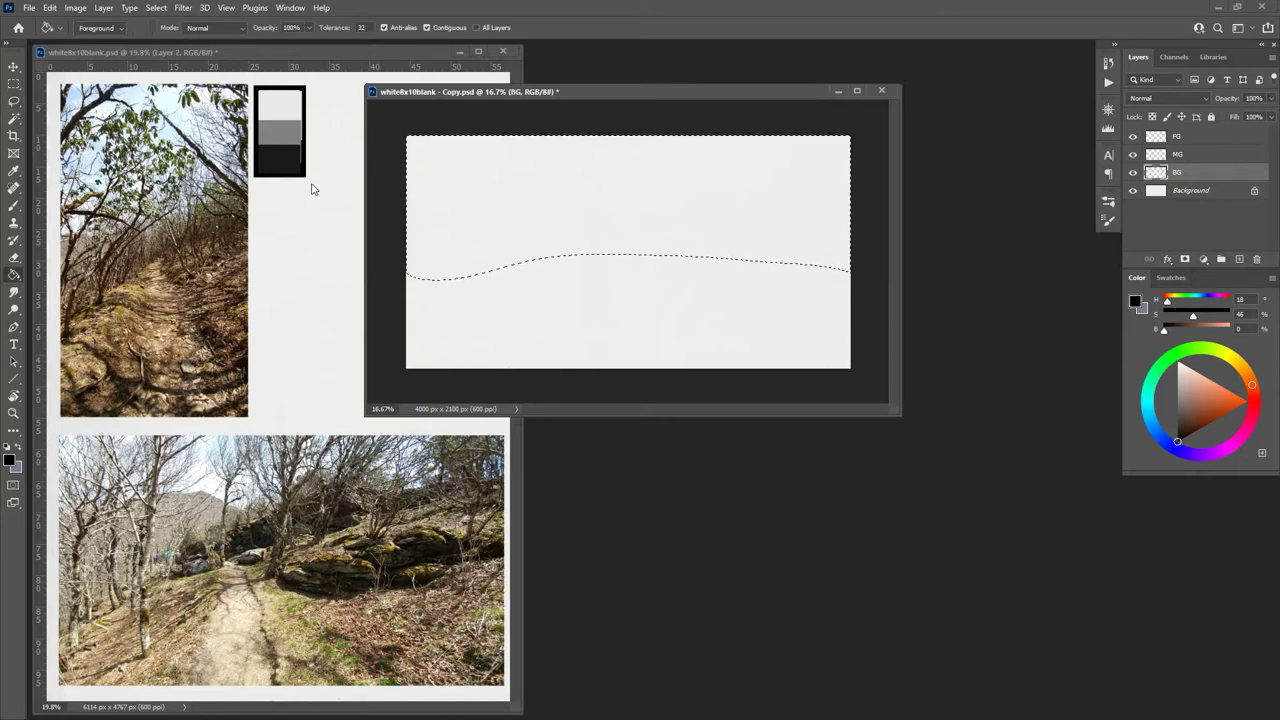
{"action": "key", "text": "i"}
{"action": "left_click", "coordinate": [363, 155]}
{"action": "key", "text": "g"}
{"action": "left_click", "coordinate": [292, 160]}
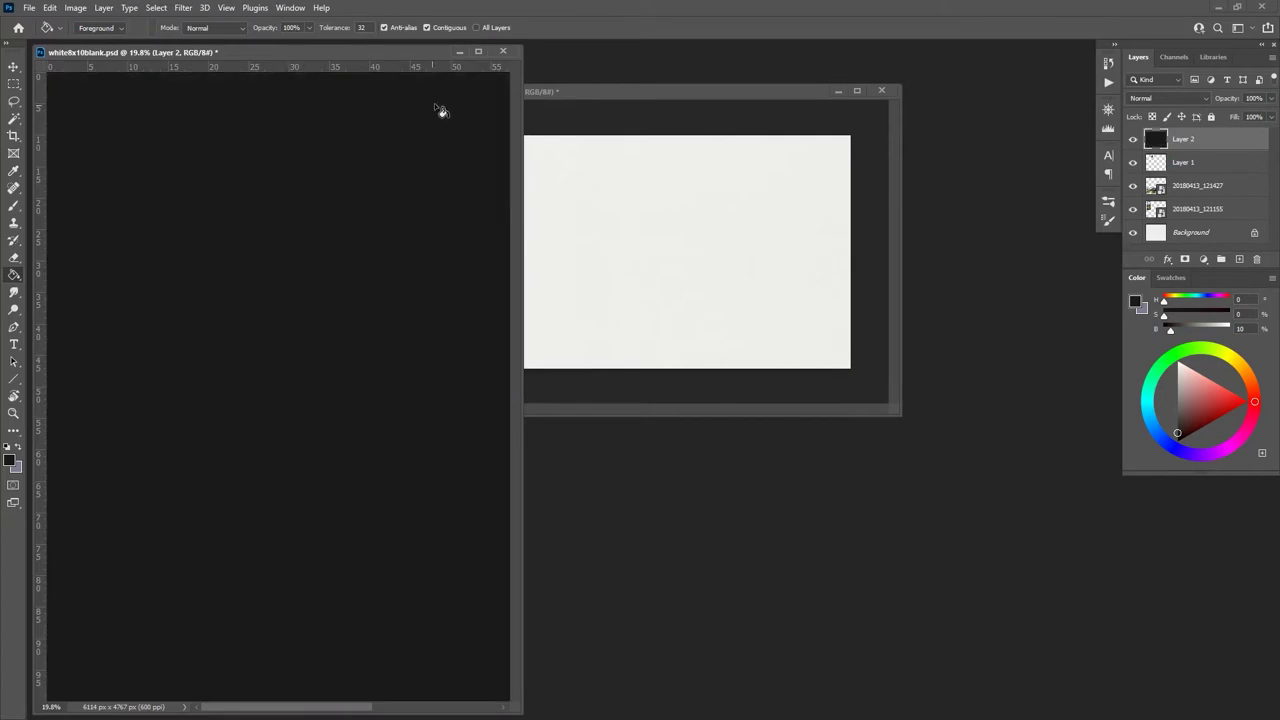
{"action": "key", "text": "ctrl+z"}
{"action": "left_click", "coordinate": [597, 92]}
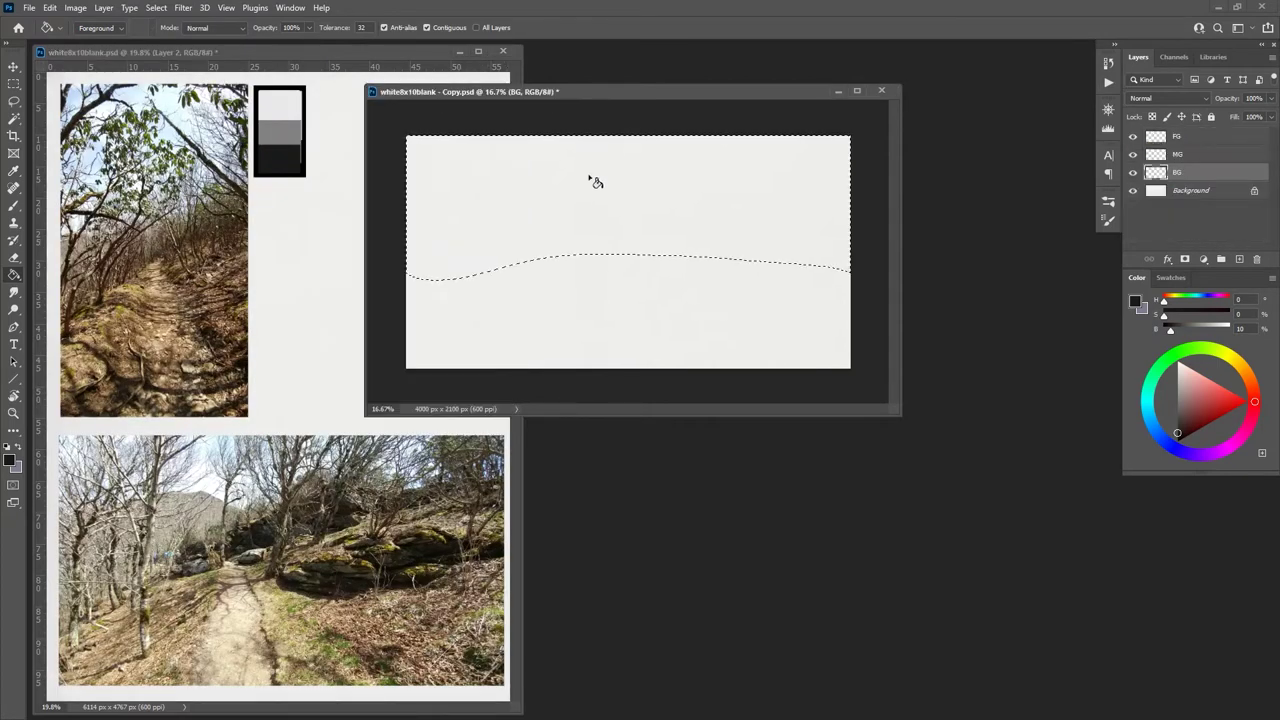
{"action": "left_click", "coordinate": [628, 222]}
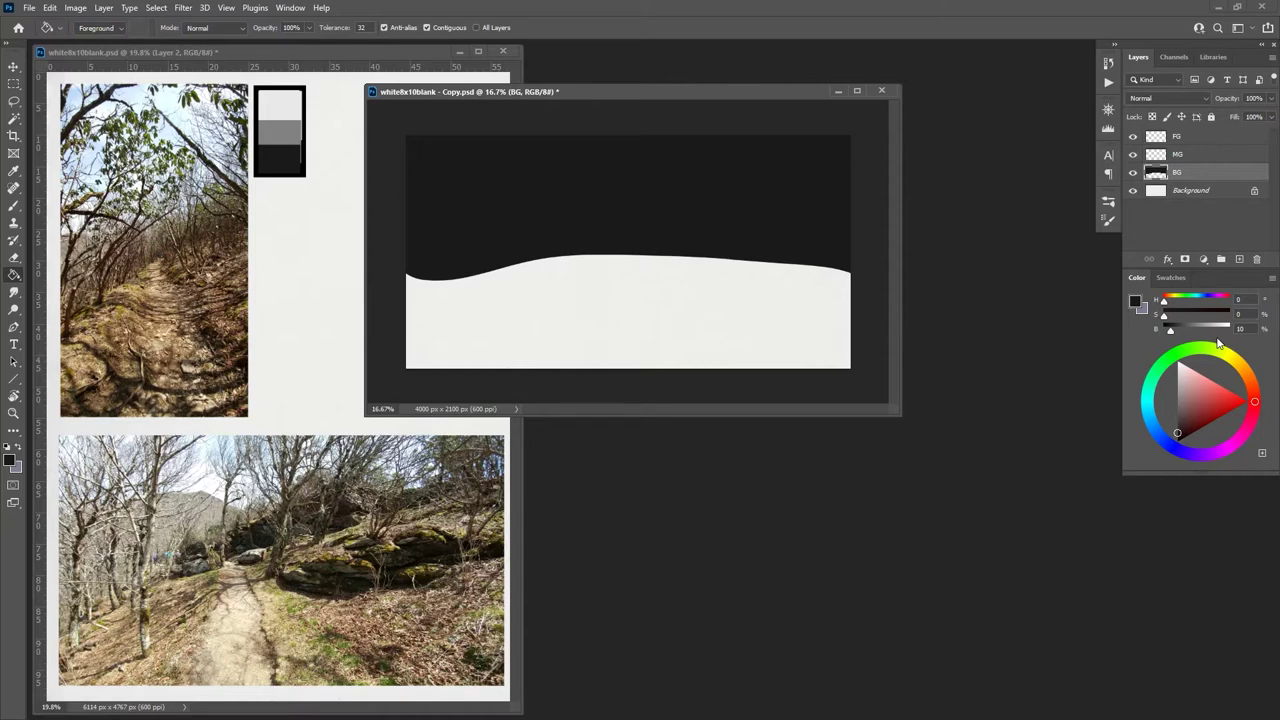
Step: On the MG layer, lasso an angular rock on the horizon left of centre and fill it with gray at 50% brightness
{"action": "left_click", "coordinate": [1168, 155]}
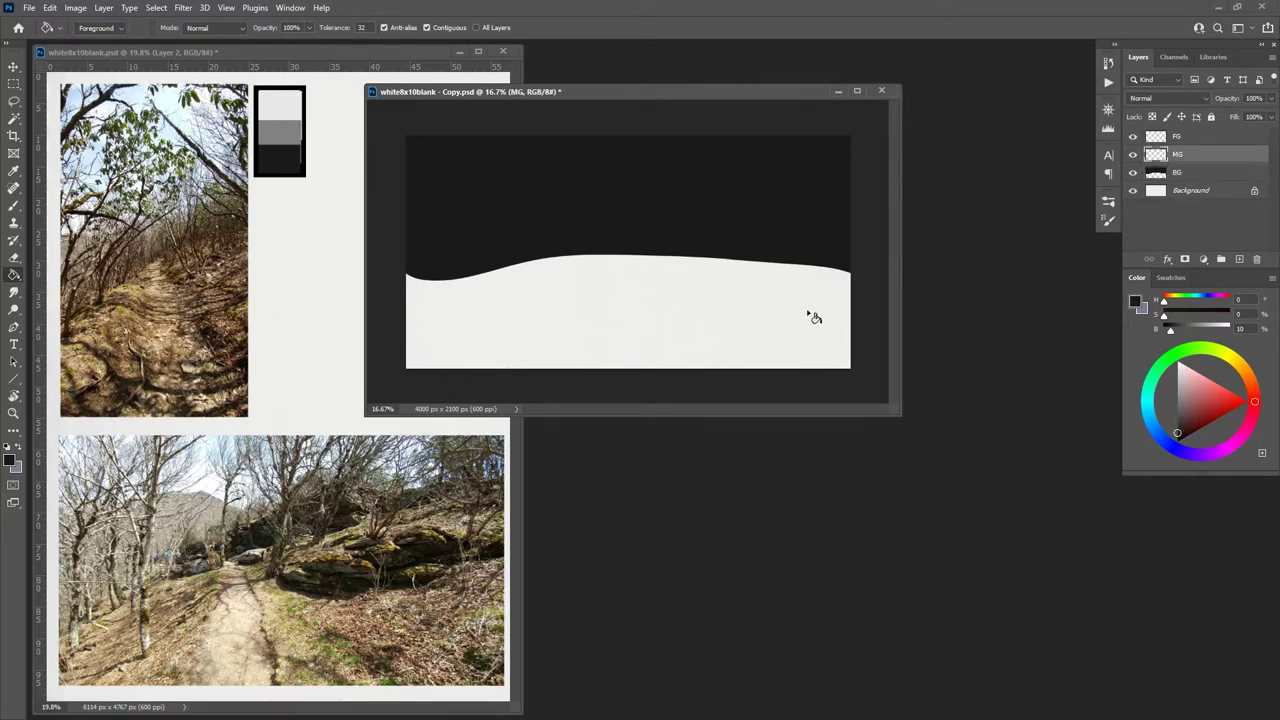
{"action": "key", "text": "l"}
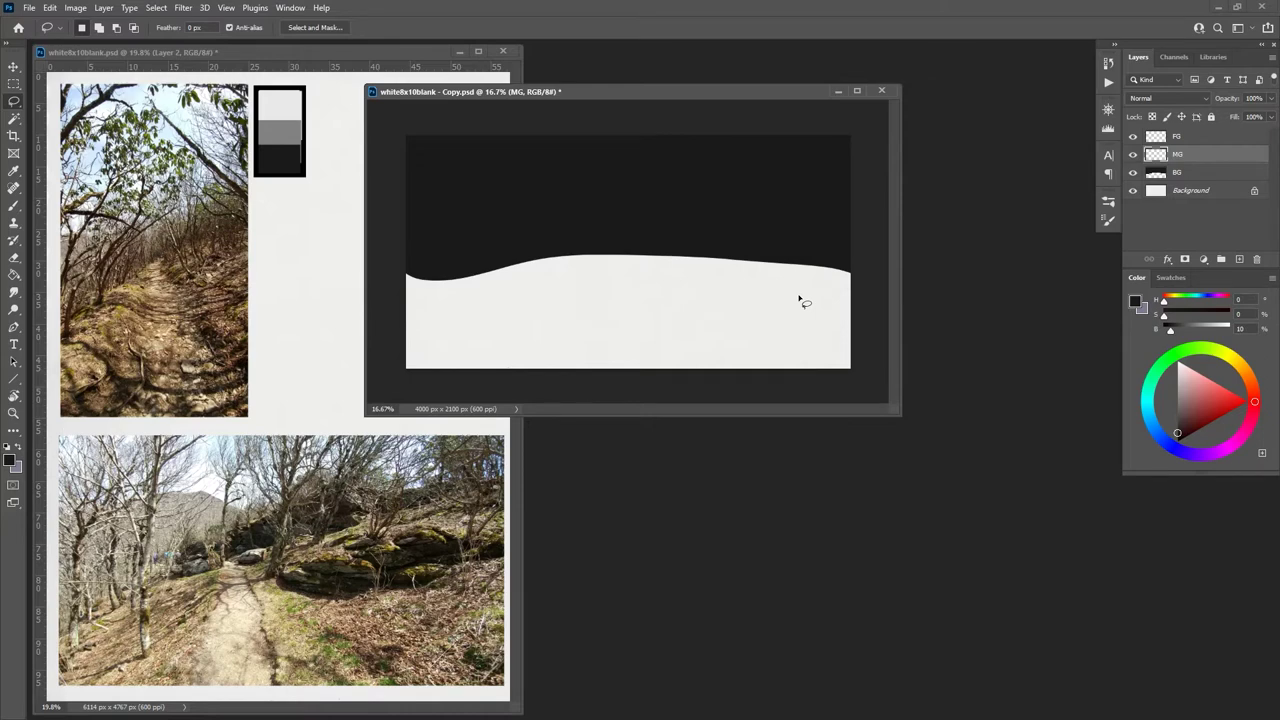
{"action": "left_click", "coordinate": [1240, 328]}
{"action": "type", "text": "50"}
{"action": "mouse_move", "coordinate": [583, 277]}
{"action": "left_mouse_down"}
{"action": "mouse_move", "coordinate": [560, 288]}
{"action": "mouse_move", "coordinate": [532, 255]}
{"action": "mouse_move", "coordinate": [550, 232]}
{"action": "mouse_move", "coordinate": [584, 236]}
{"action": "mouse_move", "coordinate": [586, 281]}
{"action": "left_mouse_up"}
{"action": "key", "text": "g"}
{"action": "left_click", "coordinate": [567, 265]}
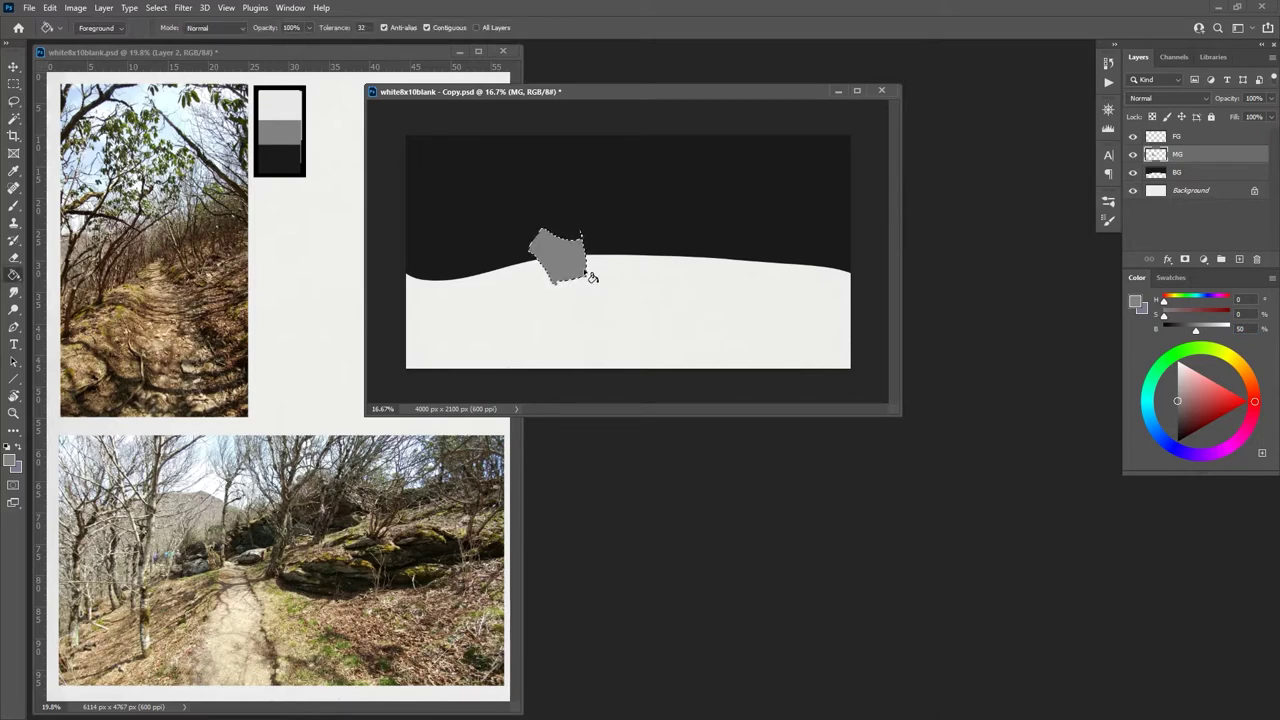
{"action": "key", "text": "l"}
{"action": "key", "text": "ctrl+d"}
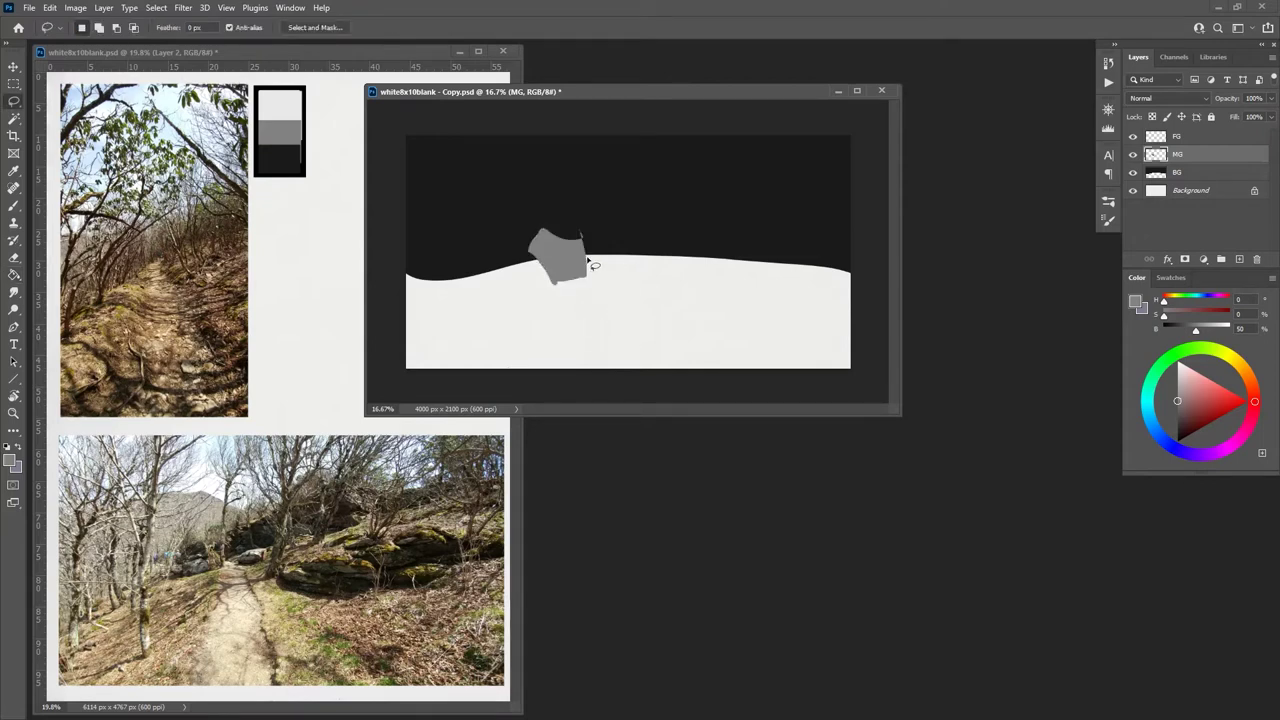
{"action": "key", "text": "g"}
{"action": "key", "text": "l"}
{"action": "key", "text": "g"}
{"action": "key", "text": "l"}
{"action": "key", "text": "g"}
{"action": "key", "text": "l"}
Step: Extend the rock's base downward in gray and fill a small gray mound to its right on the horizon
{"action": "mouse_move", "coordinate": [539, 262]}
{"action": "left_mouse_down"}
{"action": "mouse_move", "coordinate": [543, 294]}
{"action": "mouse_move", "coordinate": [565, 288]}
{"action": "mouse_move", "coordinate": [546, 262]}
{"action": "left_mouse_up"}
{"action": "key", "text": "g"}
{"action": "left_click", "coordinate": [550, 278]}
{"action": "key", "text": "l"}
{"action": "mouse_move", "coordinate": [628, 271]}
{"action": "left_mouse_down"}
{"action": "mouse_move", "coordinate": [636, 254]}
{"action": "mouse_move", "coordinate": [626, 264]}
{"action": "mouse_move", "coordinate": [662, 262]}
{"action": "mouse_move", "coordinate": [632, 258]}
{"action": "left_mouse_up"}
{"action": "key", "text": "g"}
{"action": "left_click", "coordinate": [655, 262]}
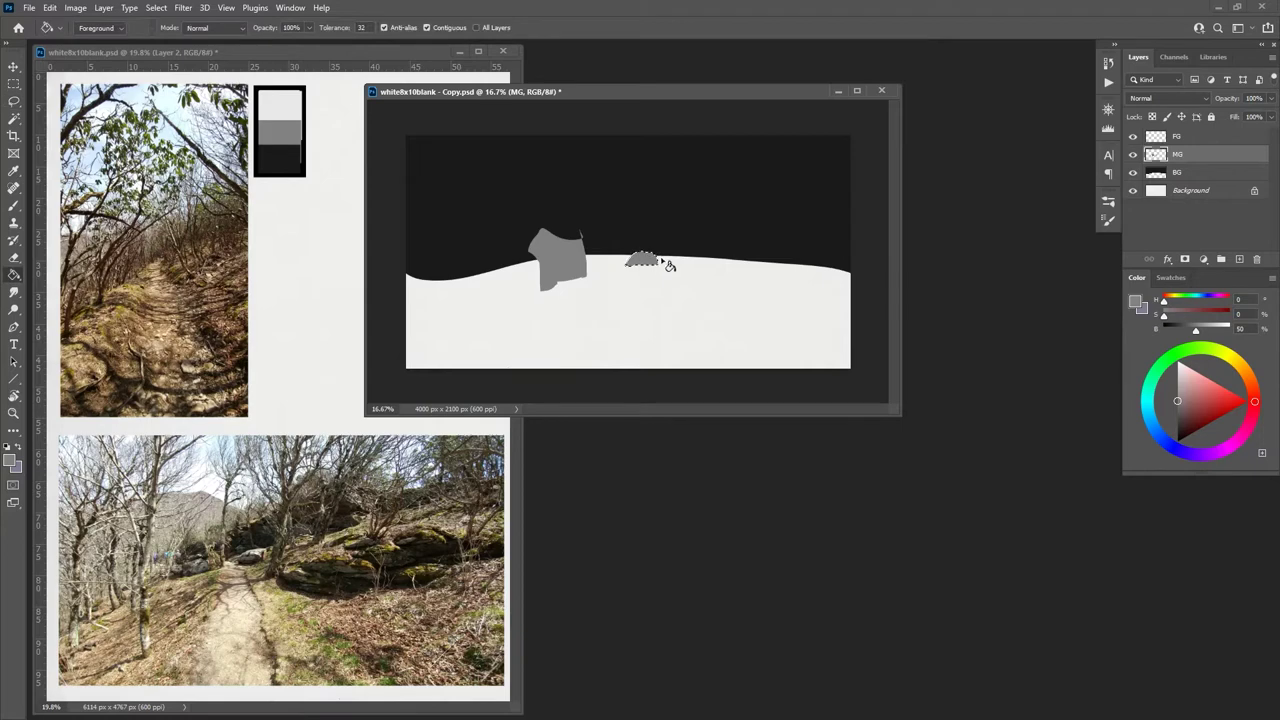
{"action": "key", "text": "l"}
{"action": "key", "text": "ctrl+d"}
Step: Fill an elongated gray rock shape on the slope to the right of the small mound
{"action": "mouse_move", "coordinate": [679, 278]}
{"action": "left_mouse_down"}
{"action": "mouse_move", "coordinate": [729, 300]}
{"action": "mouse_move", "coordinate": [768, 289]}
{"action": "mouse_move", "coordinate": [689, 265]}
{"action": "mouse_move", "coordinate": [677, 277]}
{"action": "left_mouse_up"}
{"action": "key", "text": "g"}
{"action": "left_click", "coordinate": [704, 281]}
{"action": "key", "text": "l"}
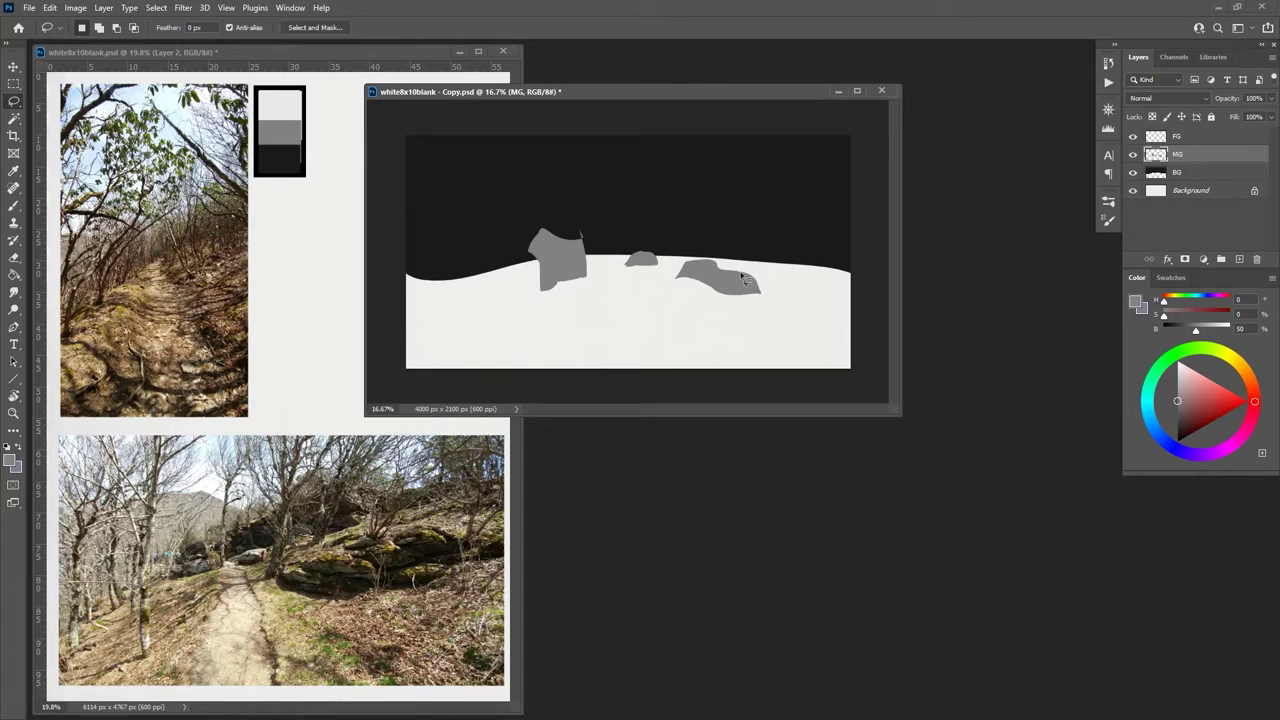
Step: Continue the elongated rock toward the canvas's right edge with two more lassoed gray shapes
{"action": "mouse_move", "coordinate": [744, 278]}
{"action": "left_mouse_down"}
{"action": "mouse_move", "coordinate": [779, 264]}
{"action": "mouse_move", "coordinate": [800, 277]}
{"action": "mouse_move", "coordinate": [755, 289]}
{"action": "mouse_move", "coordinate": [830, 282]}
{"action": "mouse_move", "coordinate": [836, 265]}
{"action": "mouse_move", "coordinate": [801, 285]}
{"action": "left_mouse_up"}
{"action": "key", "text": "g"}
{"action": "left_click", "coordinate": [768, 285]}
{"action": "key", "text": "l"}
{"action": "key", "text": "ctrl+d"}
{"action": "key", "text": "g"}
{"action": "left_click", "coordinate": [821, 272]}
{"action": "key", "text": "l"}
{"action": "key", "text": "ctrl+d"}
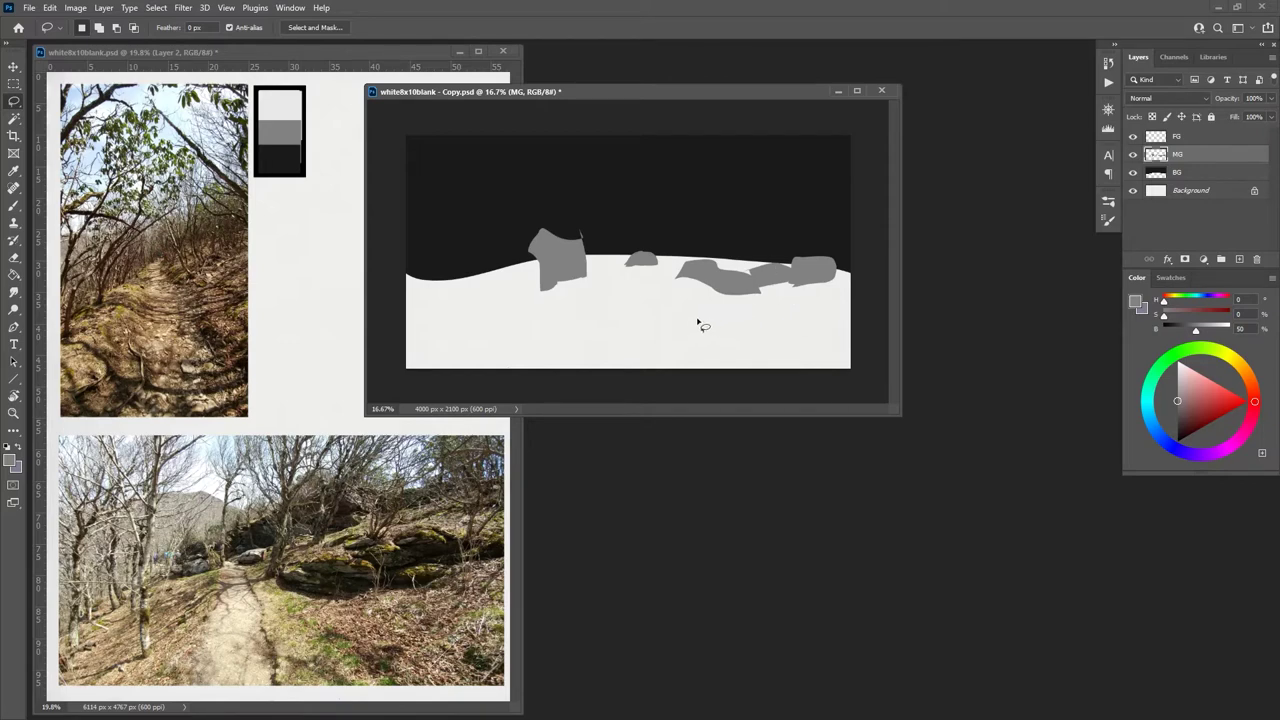
Step: Try filling one large gray boulder over the canvas's right side, undo the fill and clear the selection
{"action": "mouse_move", "coordinate": [677, 289]}
{"action": "left_mouse_down"}
{"action": "mouse_move", "coordinate": [756, 333]}
{"action": "mouse_move", "coordinate": [836, 308]}
{"action": "mouse_move", "coordinate": [853, 298]}
{"action": "mouse_move", "coordinate": [855, 223]}
{"action": "mouse_move", "coordinate": [814, 176]}
{"action": "mouse_move", "coordinate": [777, 184]}
{"action": "mouse_move", "coordinate": [683, 258]}
{"action": "mouse_move", "coordinate": [678, 289]}
{"action": "left_mouse_up"}
{"action": "key", "text": "g"}
{"action": "left_click", "coordinate": [766, 249]}
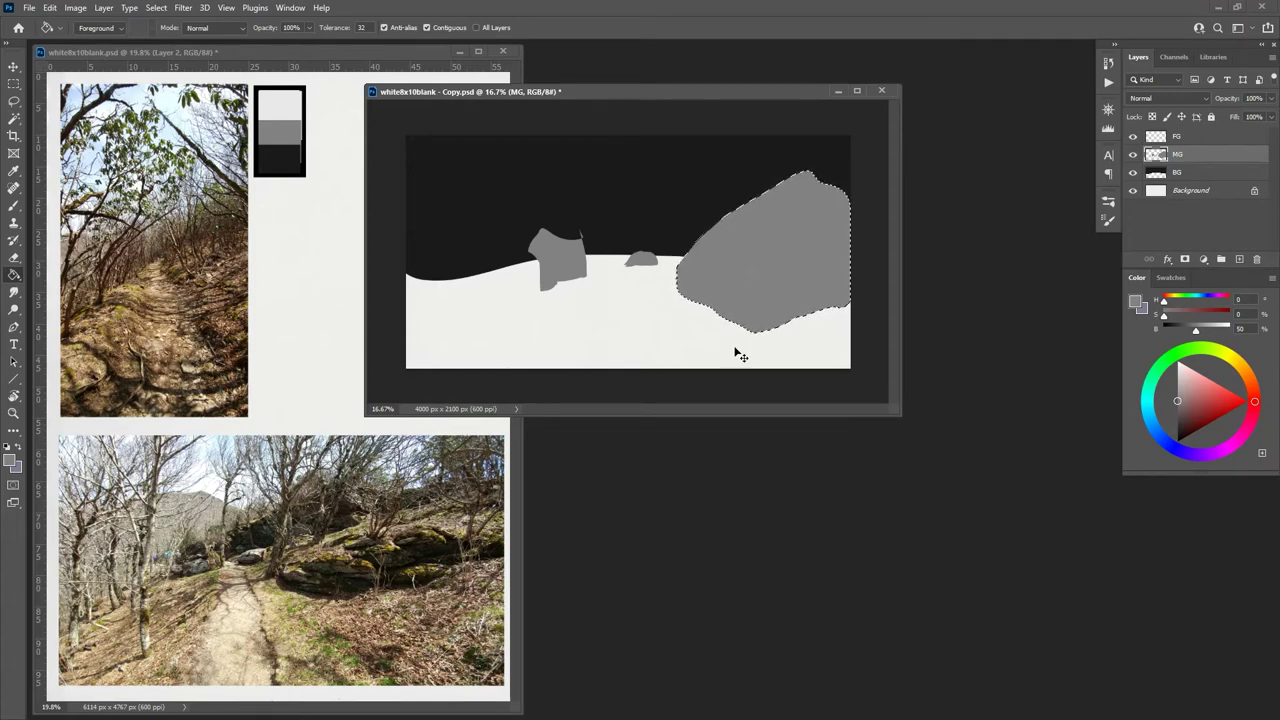
{"action": "key", "text": "ctrl+z"}
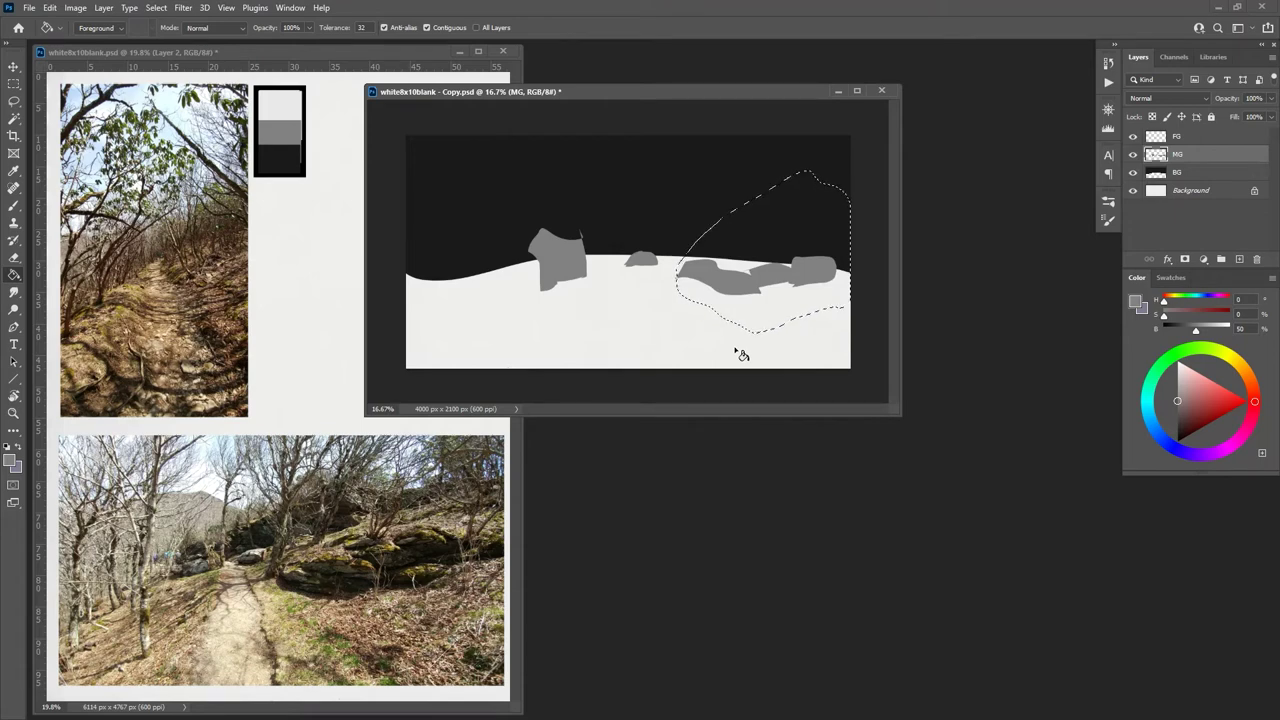
{"action": "key", "text": "l"}
{"action": "left_click", "coordinate": [707, 331]}
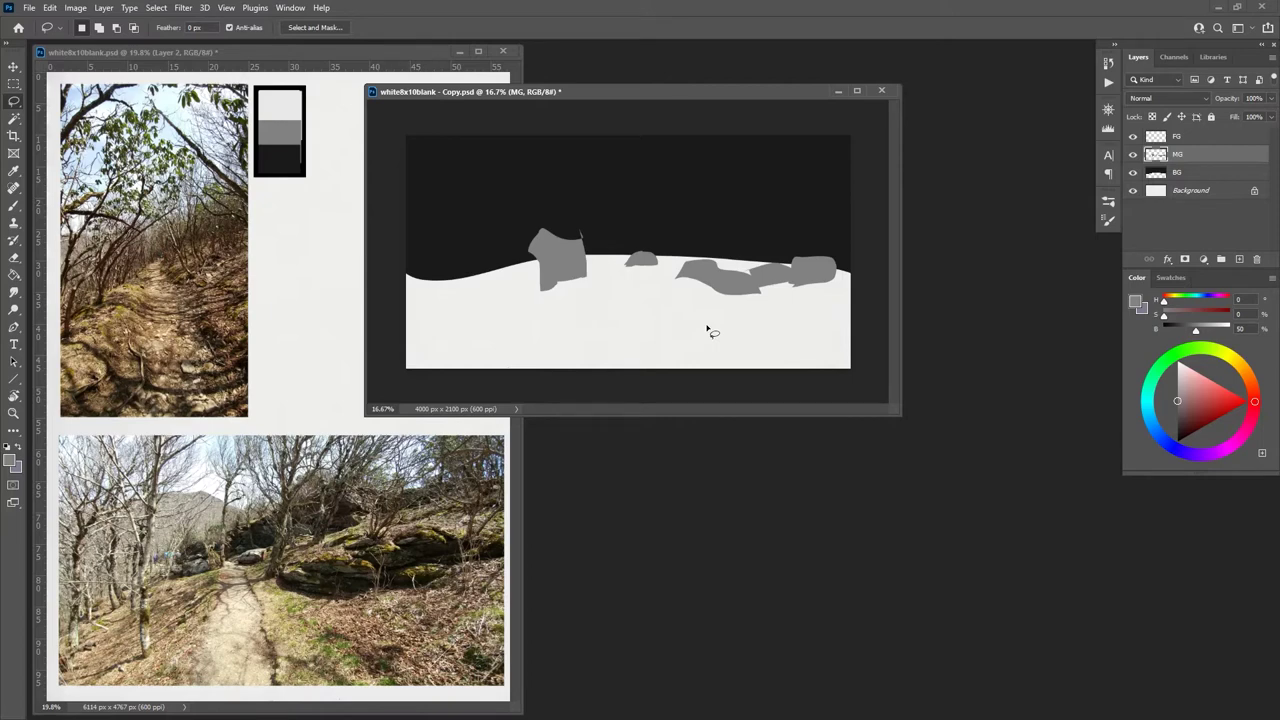
Step: Fill a taller gray block over the rocks at the canvas's right edge
{"action": "mouse_move", "coordinate": [847, 281]}
{"action": "left_mouse_down"}
{"action": "mouse_move", "coordinate": [866, 252]}
{"action": "mouse_move", "coordinate": [832, 246]}
{"action": "mouse_move", "coordinate": [826, 272]}
{"action": "left_mouse_up"}
{"action": "key", "text": "g"}
{"action": "left_click", "coordinate": [848, 270]}
{"action": "key", "text": "l"}
{"action": "key", "text": "ctrl+d"}
Step: Add a gray peak on top of the middle rocks, just left of the right-edge block
{"action": "mouse_move", "coordinate": [735, 266]}
{"action": "left_mouse_down"}
{"action": "mouse_move", "coordinate": [765, 242]}
{"action": "mouse_move", "coordinate": [788, 266]}
{"action": "mouse_move", "coordinate": [738, 276]}
{"action": "mouse_move", "coordinate": [737, 265]}
{"action": "mouse_move", "coordinate": [826, 234]}
{"action": "mouse_move", "coordinate": [808, 258]}
{"action": "left_mouse_up"}
{"action": "key", "text": "g"}
{"action": "left_click", "coordinate": [760, 262]}
{"action": "key", "text": "l"}
{"action": "key", "text": "ctrl+d"}
{"action": "key", "text": "g"}
{"action": "key", "text": "l"}
{"action": "key", "text": "ctrl+d"}
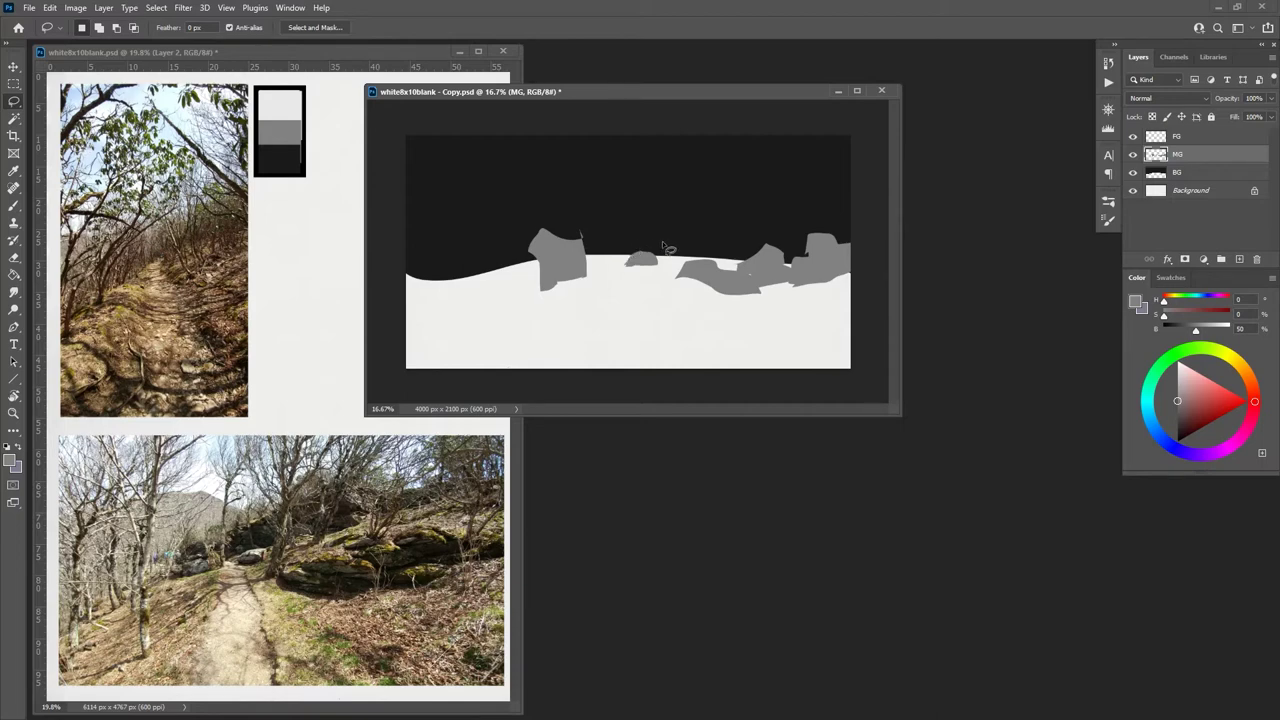
Step: Fill a large gray hill rising from the small mound to a high summit above the right-hand rocks
{"action": "left_click_drag", "start_coordinate": [650, 254], "coordinate": [682, 234]}
{"action": "mouse_move", "coordinate": [641, 262]}
{"action": "left_mouse_down"}
{"action": "mouse_move", "coordinate": [632, 219]}
{"action": "mouse_move", "coordinate": [700, 215]}
{"action": "mouse_move", "coordinate": [765, 180]}
{"action": "mouse_move", "coordinate": [796, 258]}
{"action": "mouse_move", "coordinate": [642, 262]}
{"action": "left_mouse_up"}
{"action": "key", "text": "g"}
{"action": "left_click", "coordinate": [705, 255]}
{"action": "key", "text": "l"}
{"action": "key", "text": "ctrl+d"}
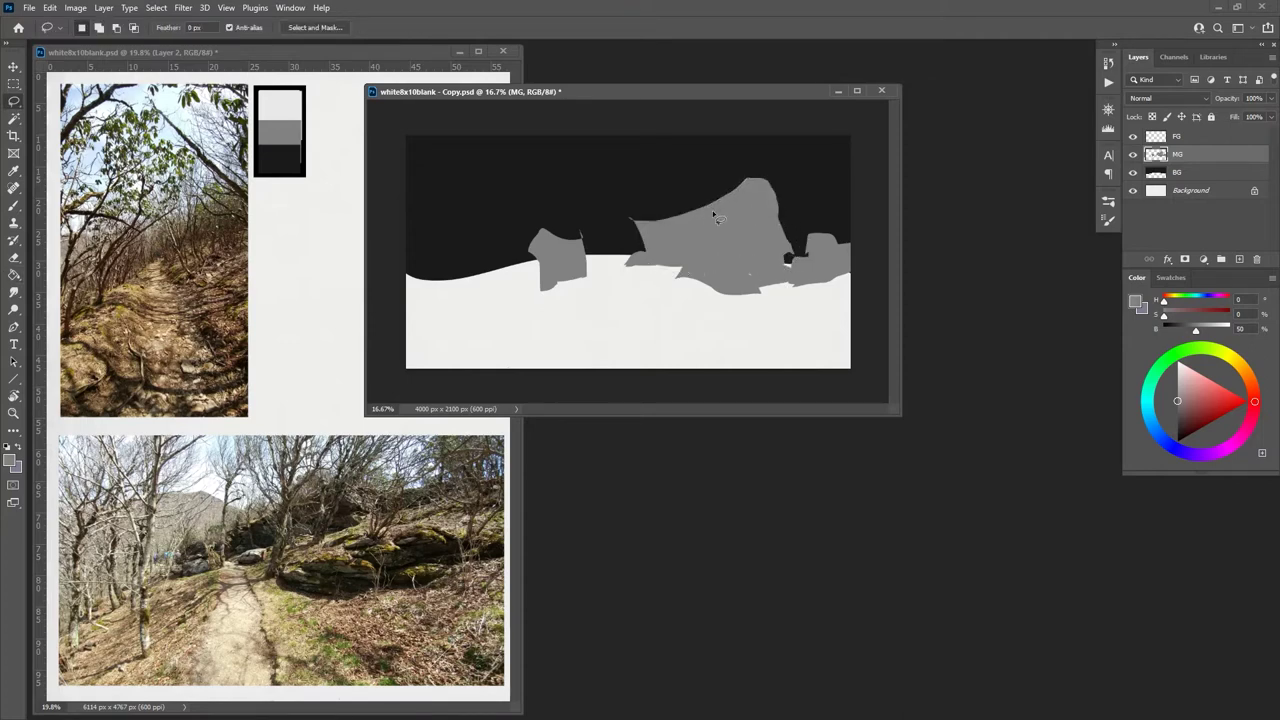
Step: Refine the large hill's silhouette with gray shapes: a pointed outcrop at its left end and a wedge on its right slope
{"action": "mouse_move", "coordinate": [646, 243]}
{"action": "left_mouse_down"}
{"action": "mouse_move", "coordinate": [620, 218]}
{"action": "mouse_move", "coordinate": [668, 224]}
{"action": "mouse_move", "coordinate": [660, 238]}
{"action": "left_mouse_up"}
{"action": "key", "text": "g"}
{"action": "left_click", "coordinate": [649, 218]}
{"action": "key", "text": "l"}
{"action": "key", "text": "ctrl+d"}
{"action": "mouse_move", "coordinate": [750, 192]}
{"action": "left_mouse_down"}
{"action": "mouse_move", "coordinate": [767, 185]}
{"action": "mouse_move", "coordinate": [788, 206]}
{"action": "mouse_move", "coordinate": [782, 236]}
{"action": "mouse_move", "coordinate": [808, 236]}
{"action": "mouse_move", "coordinate": [768, 250]}
{"action": "mouse_move", "coordinate": [780, 212]}
{"action": "left_mouse_up"}
{"action": "key", "text": "g"}
{"action": "left_click", "coordinate": [806, 240]}
{"action": "key", "text": "ctrl+d"}
{"action": "key", "text": "l"}
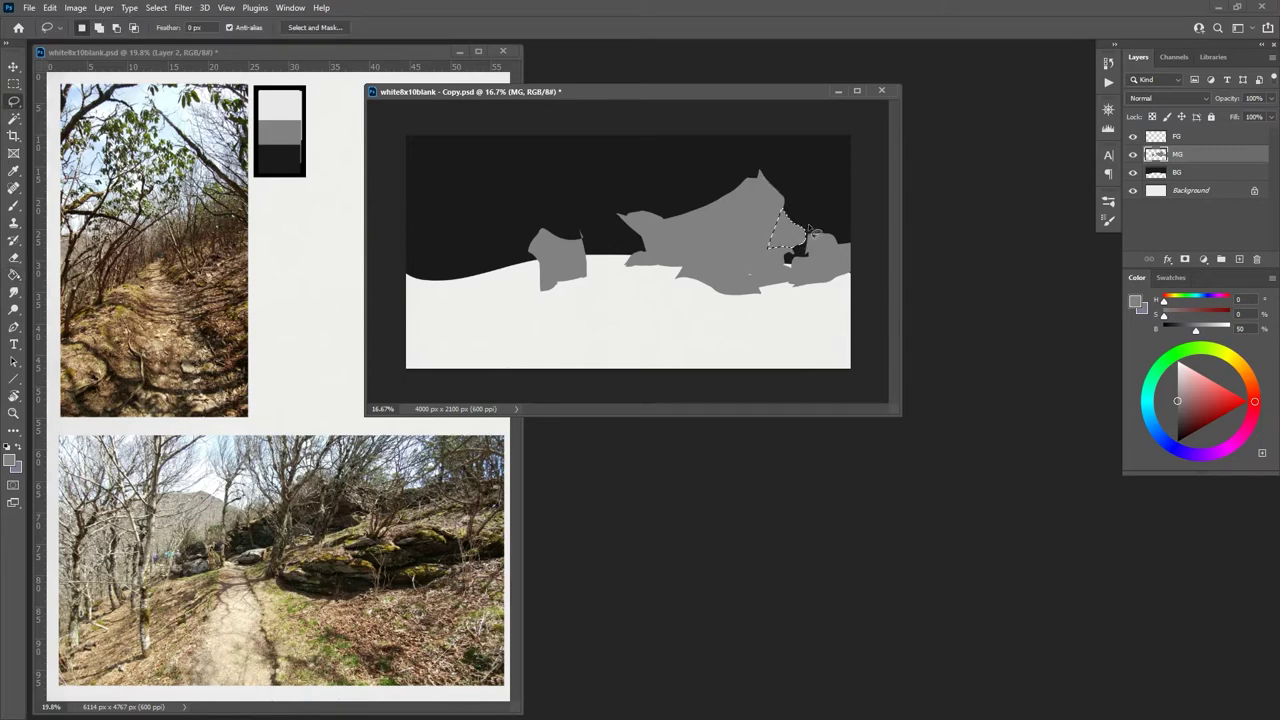
Step: Fill the gap between the hill's right slope and the canvas's right edge with two more gray shapes
{"action": "left_click_drag", "start_coordinate": [790, 216], "coordinate": [862, 238]}
{"action": "key", "text": "g"}
{"action": "left_click", "coordinate": [801, 219]}
{"action": "key", "text": "ctrl+d"}
{"action": "key", "text": "l"}
{"action": "mouse_move", "coordinate": [770, 205]}
{"action": "left_mouse_down"}
{"action": "mouse_move", "coordinate": [845, 212]}
{"action": "mouse_move", "coordinate": [859, 259]}
{"action": "mouse_move", "coordinate": [788, 260]}
{"action": "mouse_move", "coordinate": [770, 207]}
{"action": "left_mouse_up"}
{"action": "key", "text": "g"}
{"action": "left_click", "coordinate": [829, 220]}
{"action": "key", "text": "ctrl+d"}
{"action": "key", "text": "l"}
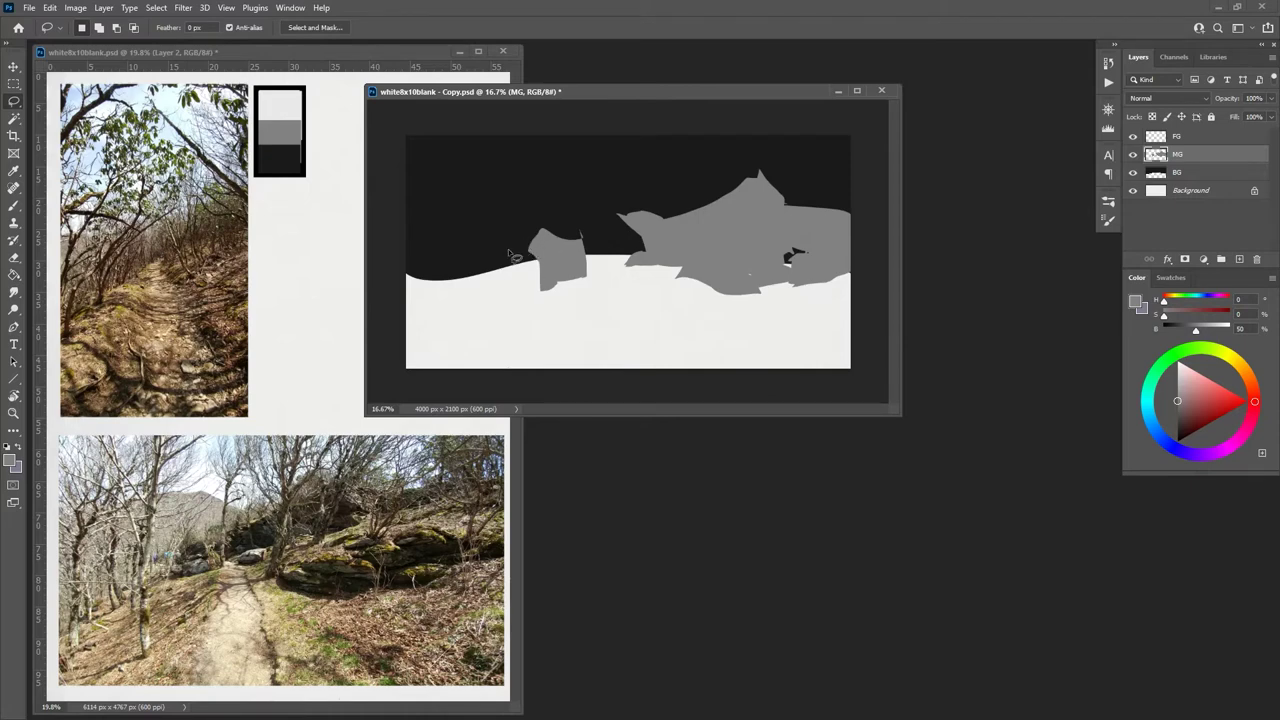
Step: Add pointed gray peaks on top of and to the left of the left-hand rock
{"action": "mouse_move", "coordinate": [484, 278]}
{"action": "left_mouse_down"}
{"action": "mouse_move", "coordinate": [504, 228]}
{"action": "mouse_move", "coordinate": [527, 260]}
{"action": "mouse_move", "coordinate": [485, 281]}
{"action": "left_mouse_up"}
{"action": "mouse_move", "coordinate": [514, 238]}
{"action": "left_mouse_down"}
{"action": "mouse_move", "coordinate": [522, 212]}
{"action": "mouse_move", "coordinate": [556, 256]}
{"action": "mouse_move", "coordinate": [533, 263]}
{"action": "mouse_move", "coordinate": [515, 240]}
{"action": "left_mouse_up"}
{"action": "key", "text": "alt+BackSpace"}
{"action": "key", "text": "ctrl+d"}
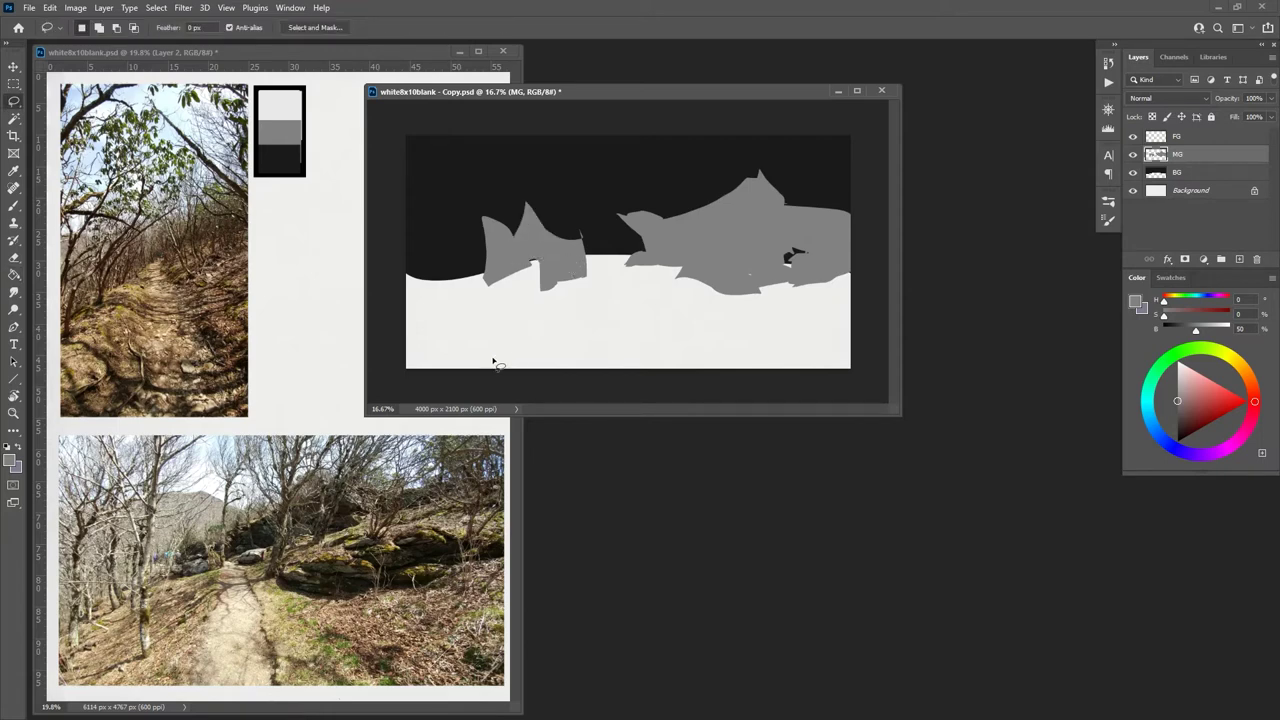
Step: Extend the left rock group's base onto the light ground with lassoed and filled shapes
{"action": "mouse_move", "coordinate": [533, 264]}
{"action": "left_mouse_down"}
{"action": "mouse_move", "coordinate": [537, 285]}
{"action": "mouse_move", "coordinate": [552, 287]}
{"action": "mouse_move", "coordinate": [520, 300]}
{"action": "mouse_move", "coordinate": [525, 285]}
{"action": "left_mouse_up"}
{"action": "key", "text": "alt+BackSpace"}
{"action": "key", "text": "ctrl+d"}
{"action": "mouse_move", "coordinate": [587, 311]}
{"action": "left_mouse_down"}
{"action": "mouse_move", "coordinate": [663, 312]}
{"action": "mouse_move", "coordinate": [581, 299]}
{"action": "mouse_move", "coordinate": [586, 309]}
{"action": "left_mouse_up"}
{"action": "key", "text": "ctrl+BackSpace"}
{"action": "key", "text": "ctrl+d"}
{"action": "mouse_move", "coordinate": [570, 286]}
{"action": "left_mouse_down"}
{"action": "mouse_move", "coordinate": [596, 190]}
{"action": "mouse_move", "coordinate": [610, 170]}
{"action": "mouse_move", "coordinate": [577, 228]}
{"action": "mouse_move", "coordinate": [569, 283]}
{"action": "mouse_move", "coordinate": [607, 190]}
{"action": "mouse_move", "coordinate": [634, 187]}
{"action": "mouse_move", "coordinate": [606, 195]}
{"action": "mouse_move", "coordinate": [648, 174]}
{"action": "left_mouse_up"}
{"action": "left_click_drag", "start_coordinate": [646, 174], "coordinate": [566, 254]}
{"action": "key", "text": "g"}
{"action": "left_click", "coordinate": [590, 232]}
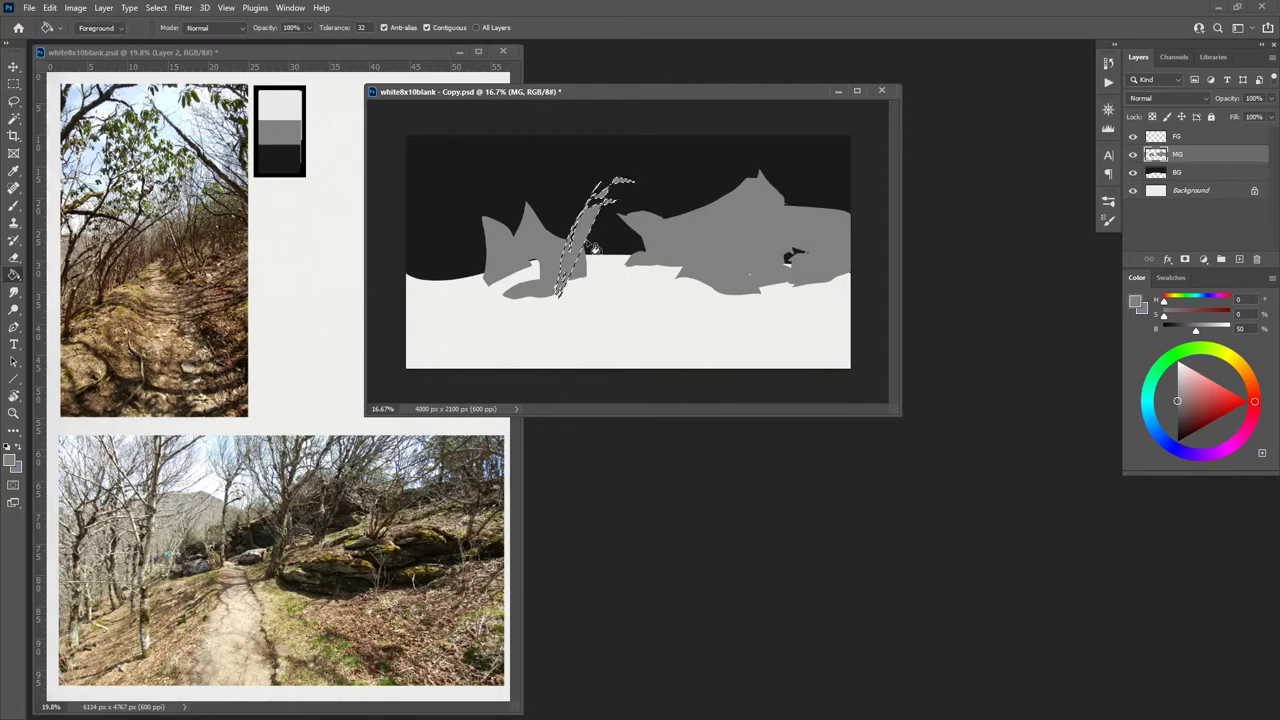
{"action": "key", "text": "ctrl+z"}
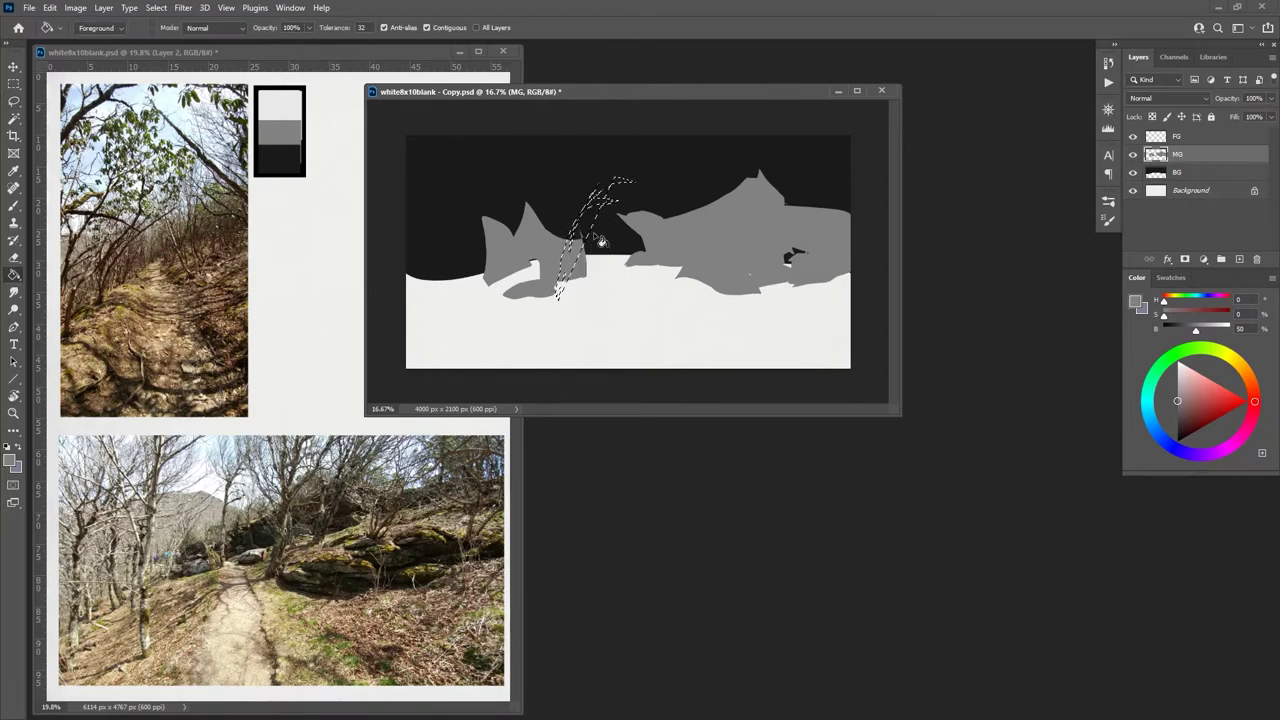
{"action": "key", "text": "l"}
{"action": "key", "text": "ctrl+d"}
Step: Lasso a bare tree with spiky branches rising from the left rock group's right end and fill it gray
{"action": "mouse_move", "coordinate": [580, 243]}
{"action": "left_mouse_down"}
{"action": "mouse_move", "coordinate": [566, 289]}
{"action": "mouse_move", "coordinate": [587, 211]}
{"action": "mouse_move", "coordinate": [577, 181]}
{"action": "mouse_move", "coordinate": [589, 198]}
{"action": "mouse_move", "coordinate": [591, 177]}
{"action": "mouse_move", "coordinate": [600, 166]}
{"action": "mouse_move", "coordinate": [603, 184]}
{"action": "mouse_move", "coordinate": [628, 143]}
{"action": "mouse_move", "coordinate": [608, 189]}
{"action": "mouse_move", "coordinate": [630, 187]}
{"action": "mouse_move", "coordinate": [609, 213]}
{"action": "mouse_move", "coordinate": [623, 220]}
{"action": "mouse_move", "coordinate": [590, 230]}
{"action": "mouse_move", "coordinate": [576, 288]}
{"action": "left_mouse_up"}
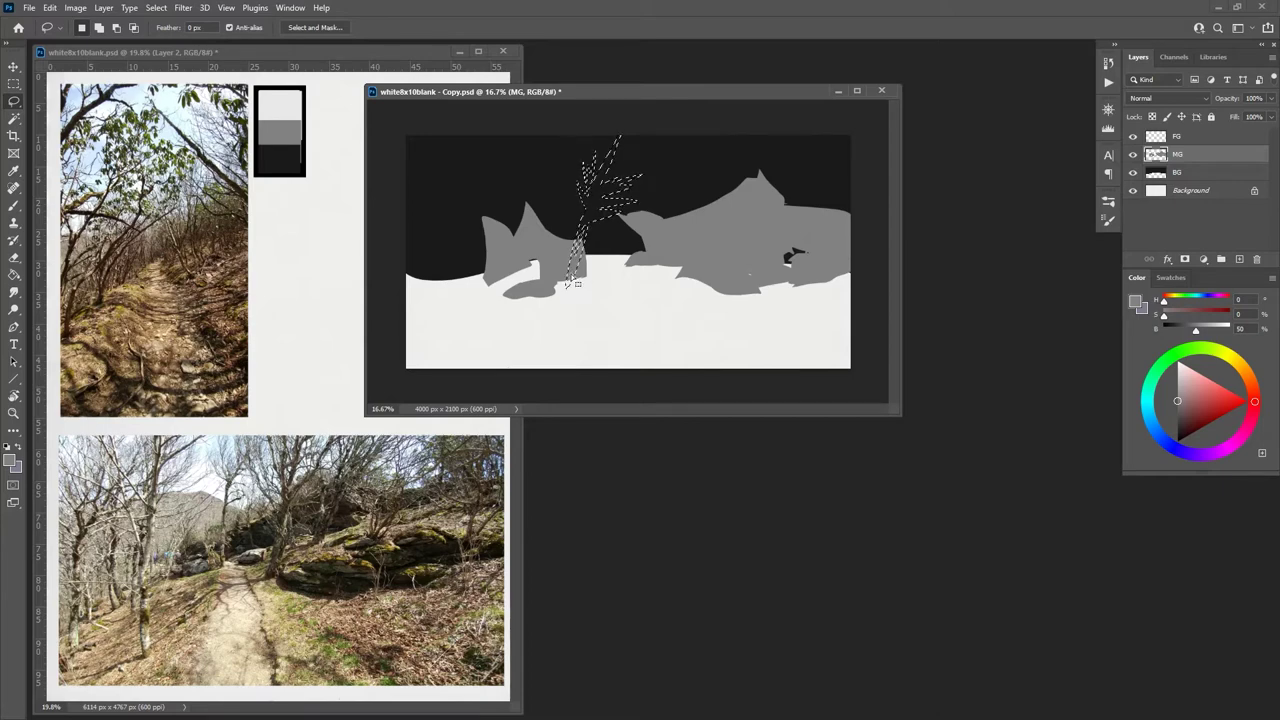
{"action": "key", "text": "g"}
{"action": "left_click", "coordinate": [587, 236]}
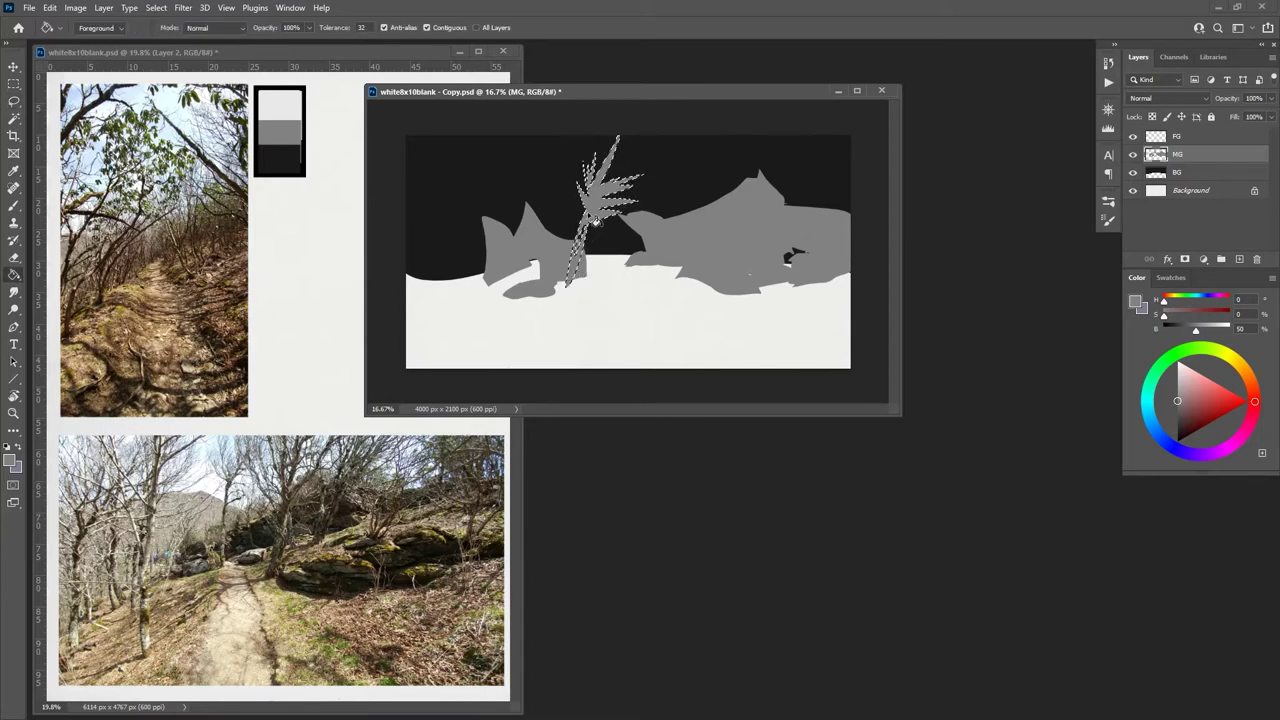
{"action": "key", "text": "l"}
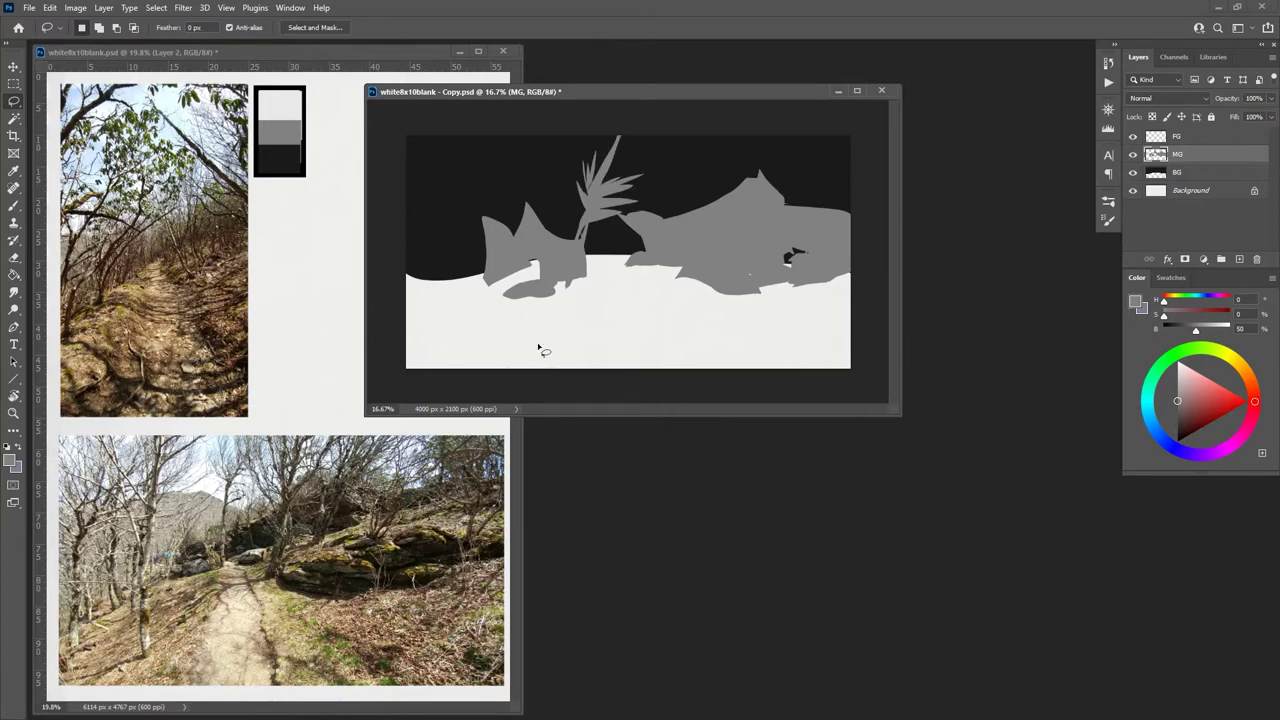
Step: Erase parts of the central tree's crown to thin it into separate narrow branches
{"action": "key", "text": "e"}
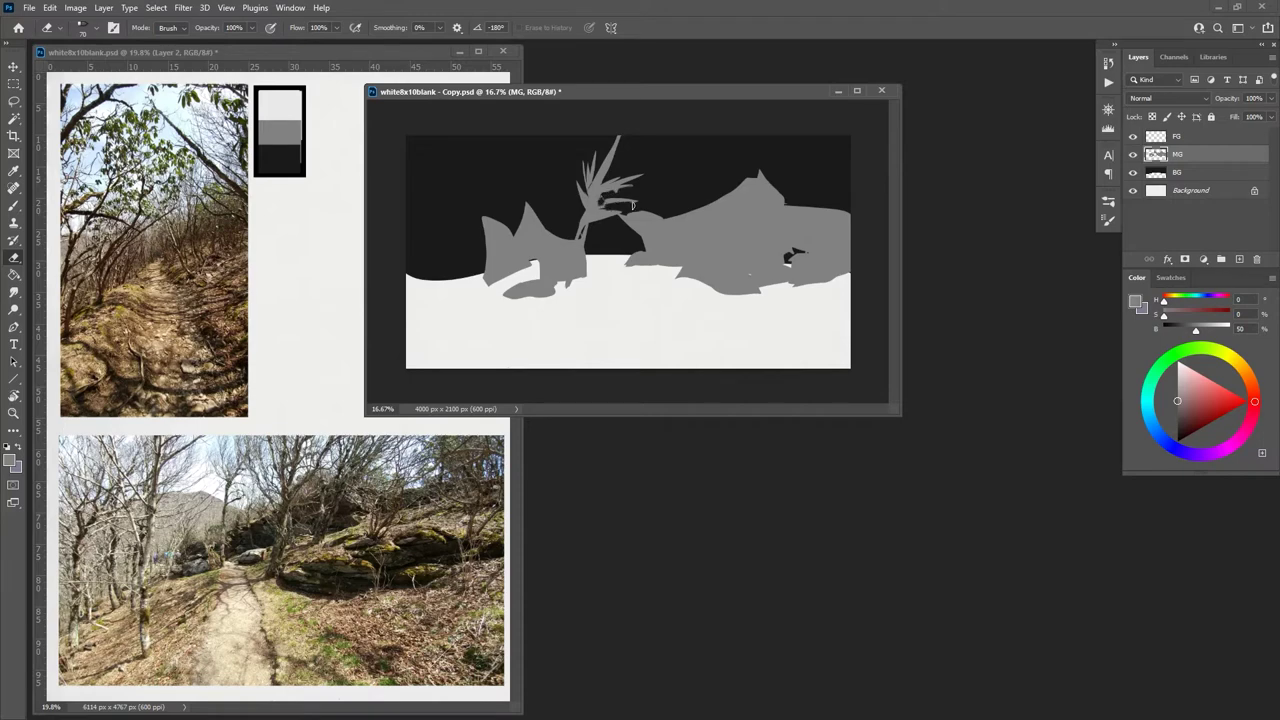
{"action": "left_click_drag", "start_coordinate": [605, 218], "coordinate": [590, 221]}
{"action": "mouse_move", "coordinate": [597, 160]}
{"action": "left_mouse_down"}
{"action": "mouse_move", "coordinate": [593, 188]}
{"action": "mouse_move", "coordinate": [585, 166]}
{"action": "mouse_move", "coordinate": [613, 158]}
{"action": "left_mouse_up"}
{"action": "left_click_drag", "start_coordinate": [600, 196], "coordinate": [596, 214]}
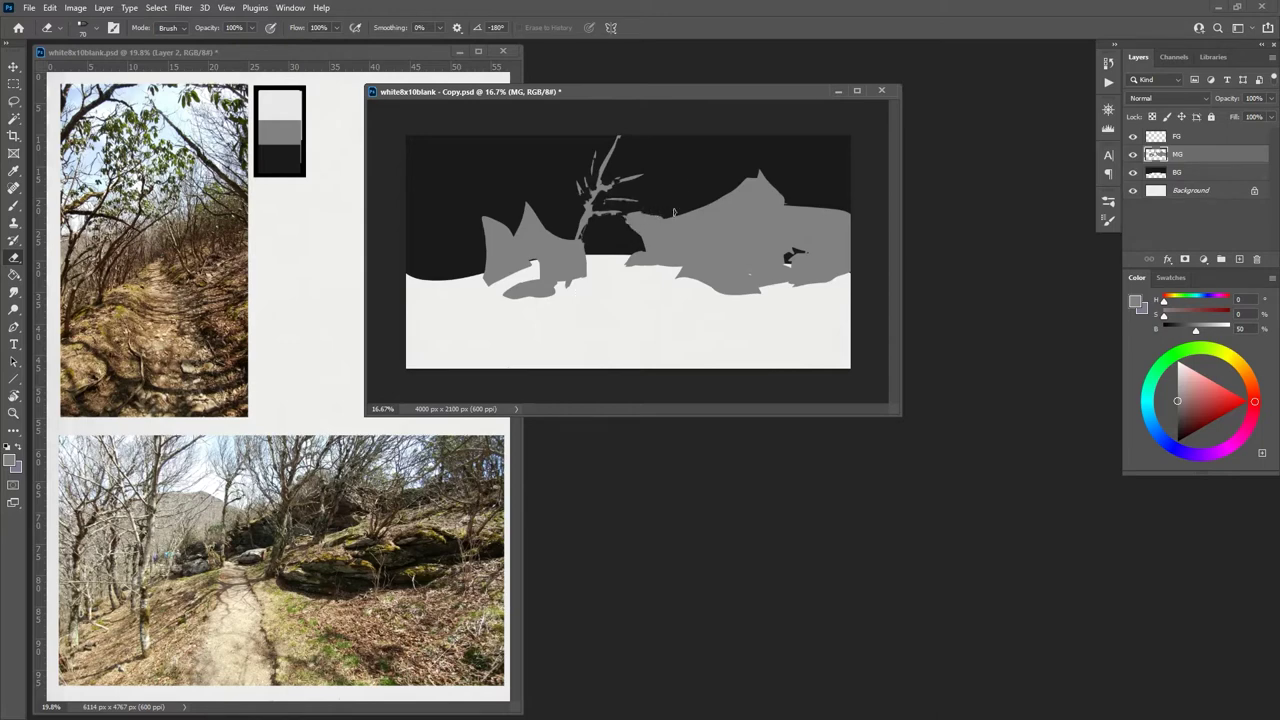
Step: Erase rough edges into the hill's peak and base, and enlarge the dark opening on its right side
{"action": "left_click_drag", "start_coordinate": [786, 201], "coordinate": [789, 196]}
{"action": "mouse_move", "coordinate": [804, 250]}
{"action": "left_mouse_down"}
{"action": "mouse_move", "coordinate": [822, 244]}
{"action": "mouse_move", "coordinate": [779, 259]}
{"action": "left_mouse_up"}
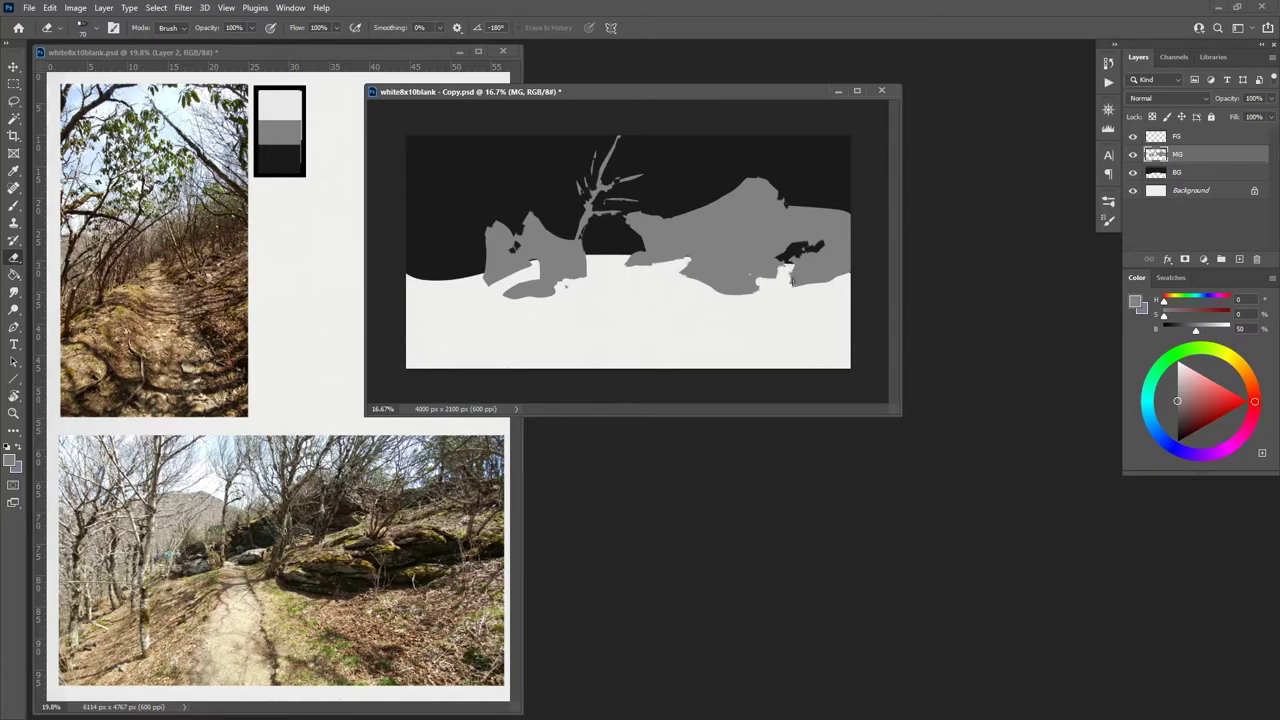
{"action": "left_click_drag", "start_coordinate": [787, 283], "coordinate": [833, 285]}
Step: Add small gray branch shapes on the hill's left slope just below its summit using lasso selections and fills
{"action": "key", "text": "l"}
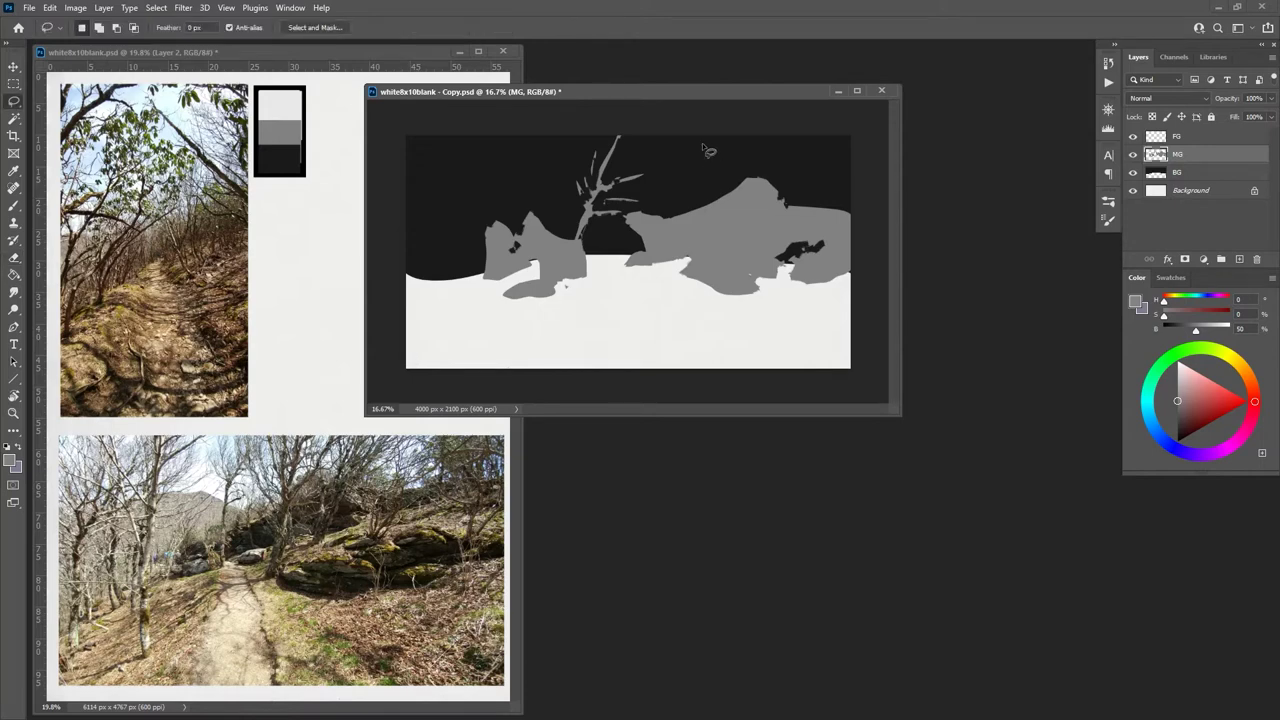
{"action": "mouse_move", "coordinate": [695, 205]}
{"action": "left_mouse_down"}
{"action": "mouse_move", "coordinate": [681, 169]}
{"action": "mouse_move", "coordinate": [710, 192]}
{"action": "mouse_move", "coordinate": [701, 165]}
{"action": "mouse_move", "coordinate": [706, 210]}
{"action": "left_mouse_up"}
{"action": "key", "text": "alt+BackSpace"}
{"action": "key", "text": "ctrl+d"}
{"action": "mouse_move", "coordinate": [734, 196]}
{"action": "left_mouse_down"}
{"action": "mouse_move", "coordinate": [720, 165]}
{"action": "mouse_move", "coordinate": [742, 186]}
{"action": "mouse_move", "coordinate": [722, 204]}
{"action": "mouse_move", "coordinate": [743, 152]}
{"action": "mouse_move", "coordinate": [724, 196]}
{"action": "left_mouse_up"}
{"action": "key", "text": "alt+BackSpace"}
{"action": "key", "text": "ctrl+d"}
{"action": "key", "text": "alt+BackSpace"}
{"action": "key", "text": "ctrl+d"}
{"action": "key", "text": "g"}
{"action": "key", "text": "l"}
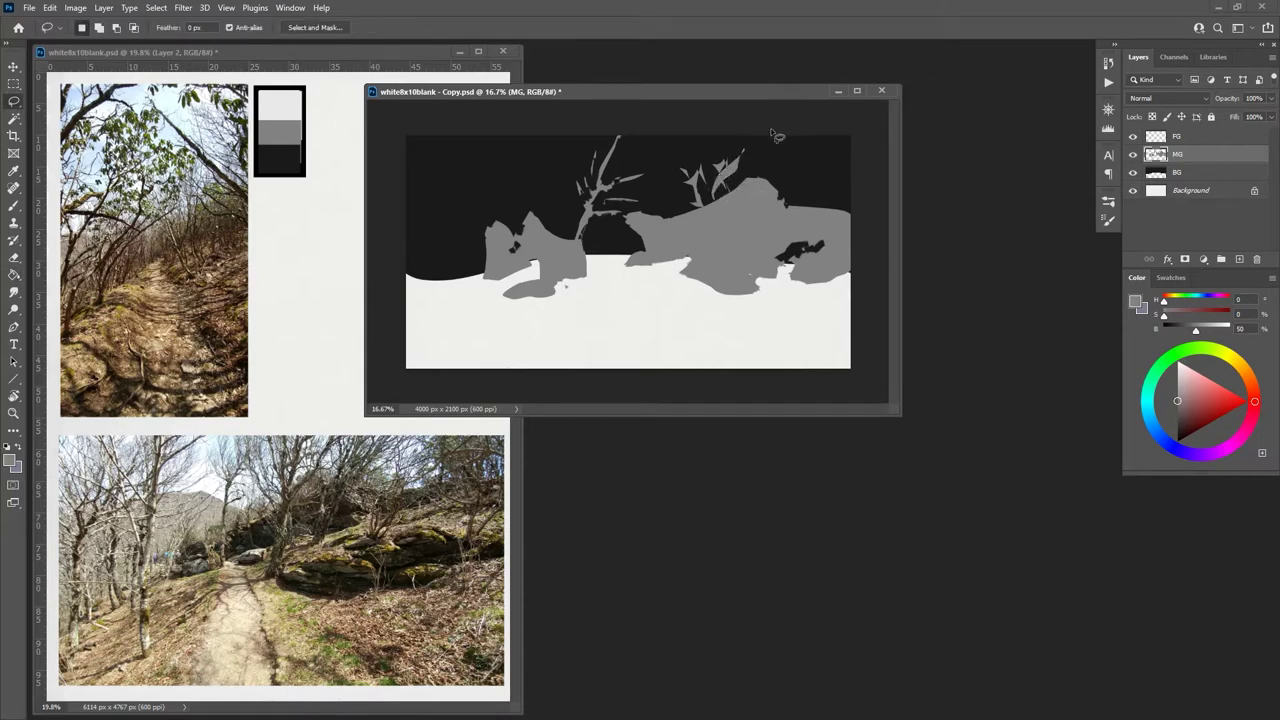
Step: Add more gray branch shapes beside and on top of the hill's summit
{"action": "mouse_move", "coordinate": [748, 190]}
{"action": "left_mouse_down"}
{"action": "mouse_move", "coordinate": [713, 155]}
{"action": "mouse_move", "coordinate": [740, 186]}
{"action": "left_mouse_up"}
{"action": "key", "text": "g"}
{"action": "key", "text": "l"}
{"action": "key", "text": "g"}
{"action": "left_click", "coordinate": [738, 182]}
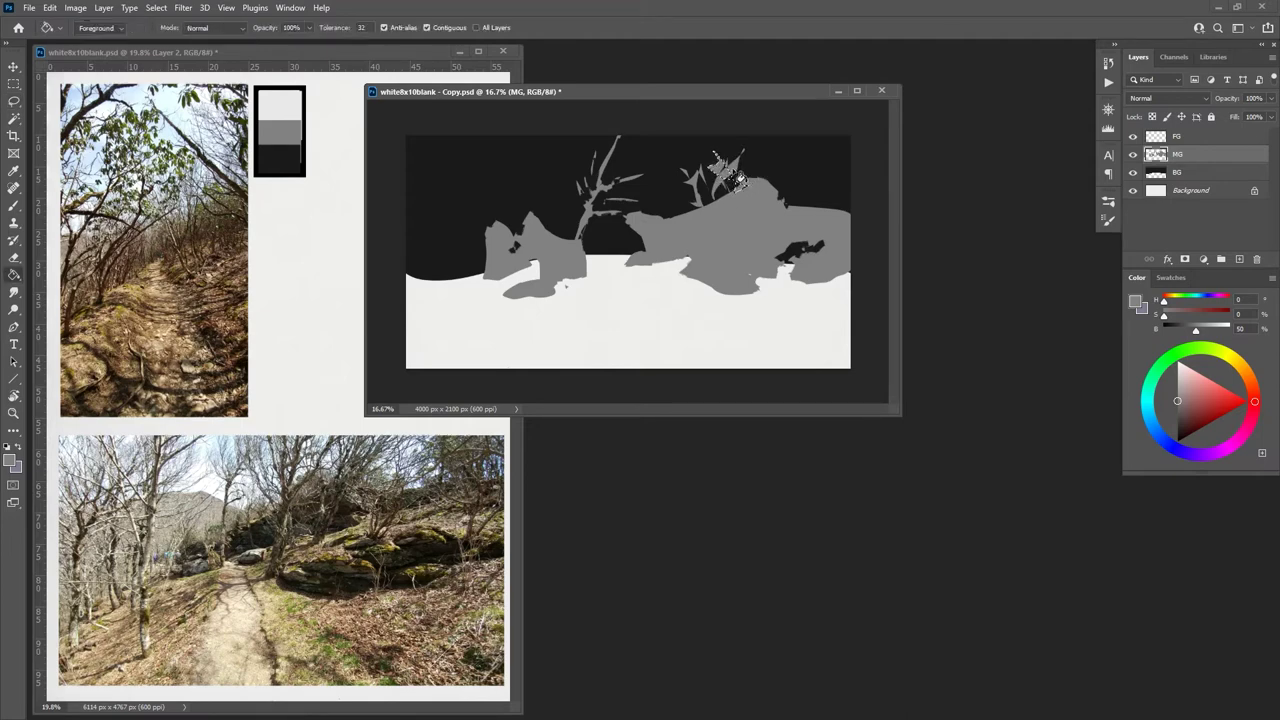
{"action": "key", "text": "l"}
{"action": "mouse_move", "coordinate": [752, 186]}
{"action": "left_mouse_down"}
{"action": "mouse_move", "coordinate": [757, 155]}
{"action": "mouse_move", "coordinate": [752, 180]}
{"action": "mouse_move", "coordinate": [768, 182]}
{"action": "mouse_move", "coordinate": [771, 153]}
{"action": "mouse_move", "coordinate": [754, 139]}
{"action": "mouse_move", "coordinate": [760, 182]}
{"action": "left_mouse_up"}
{"action": "key", "text": "g"}
{"action": "key", "text": "l"}
{"action": "key", "text": "g"}
{"action": "left_click", "coordinate": [761, 165]}
{"action": "key", "text": "l"}
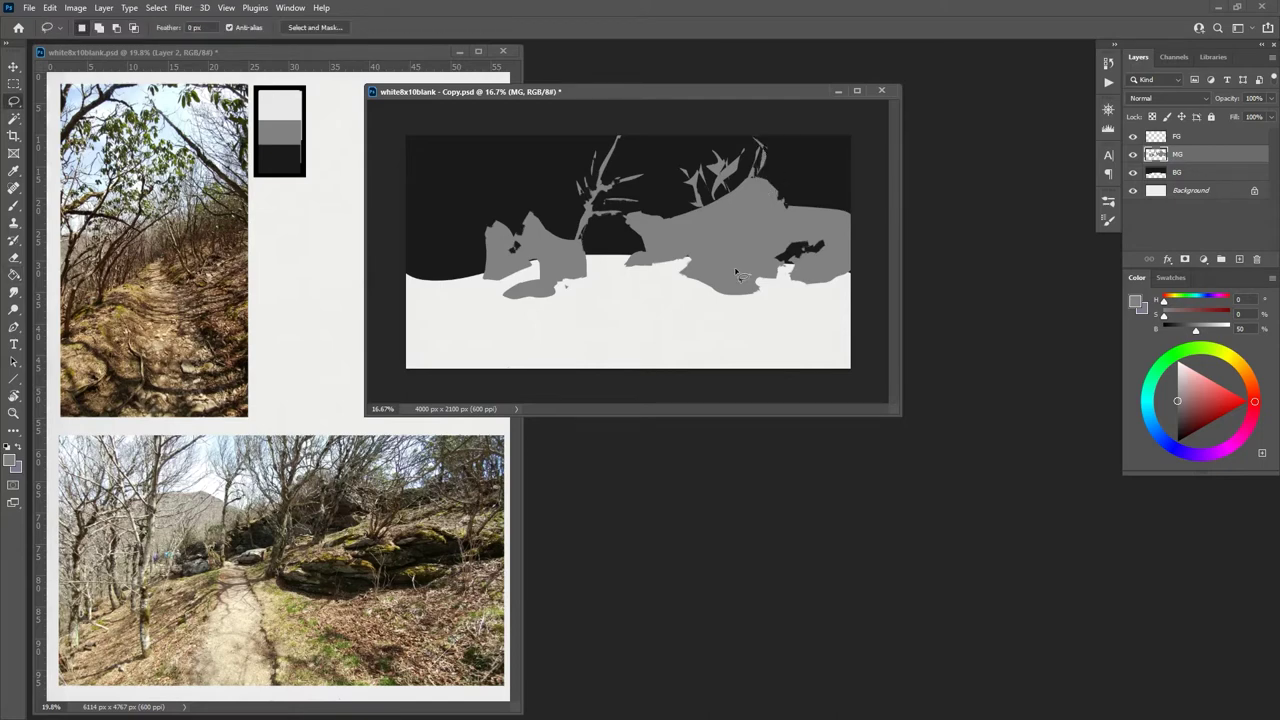
Step: Lasso and fill gray shrub shapes growing on the ridge just right of the hill's summit
{"action": "mouse_move", "coordinate": [804, 204]}
{"action": "left_mouse_down"}
{"action": "mouse_move", "coordinate": [790, 196]}
{"action": "mouse_move", "coordinate": [814, 172]}
{"action": "mouse_move", "coordinate": [806, 206]}
{"action": "left_mouse_up"}
{"action": "key", "text": "g"}
{"action": "left_click", "coordinate": [808, 200]}
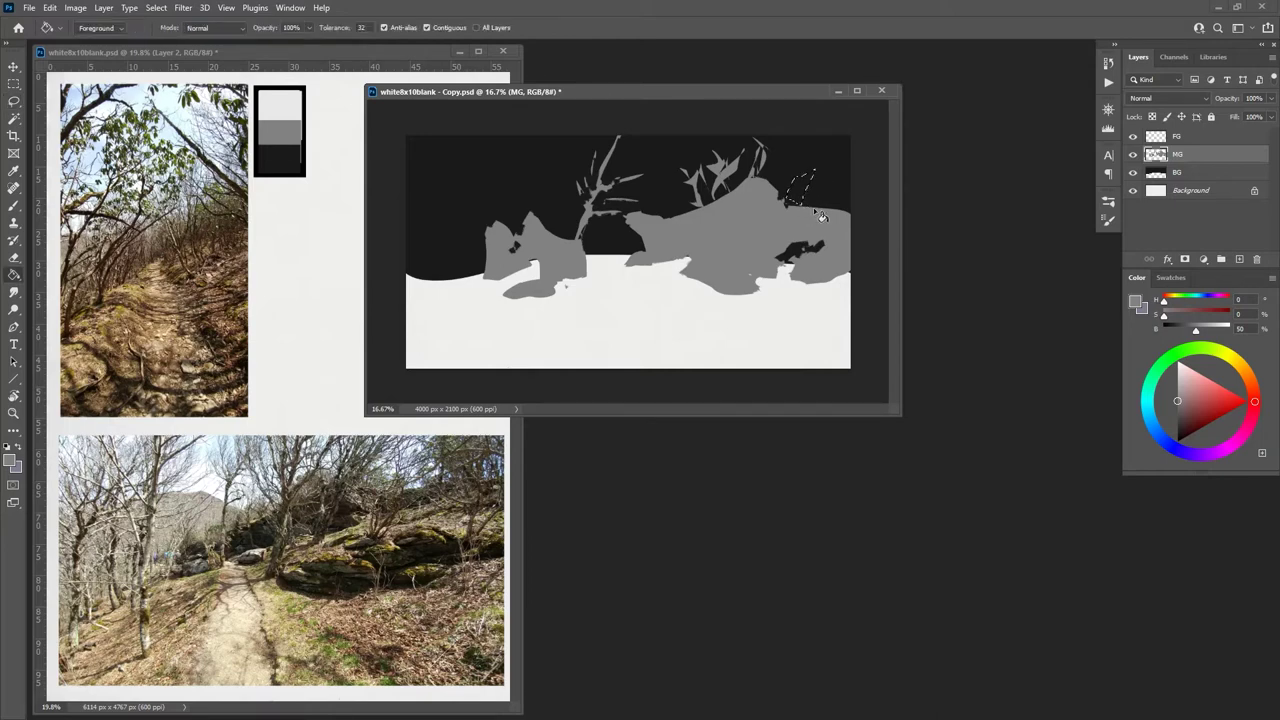
{"action": "key", "text": "l"}
{"action": "mouse_move", "coordinate": [795, 190]}
{"action": "left_mouse_down"}
{"action": "mouse_move", "coordinate": [808, 166]}
{"action": "mouse_move", "coordinate": [795, 198]}
{"action": "left_mouse_up"}
{"action": "left_click_drag", "start_coordinate": [793, 180], "coordinate": [796, 184]}
{"action": "left_click_drag", "start_coordinate": [808, 207], "coordinate": [806, 205]}
{"action": "key", "text": "g"}
{"action": "left_click", "coordinate": [831, 200]}
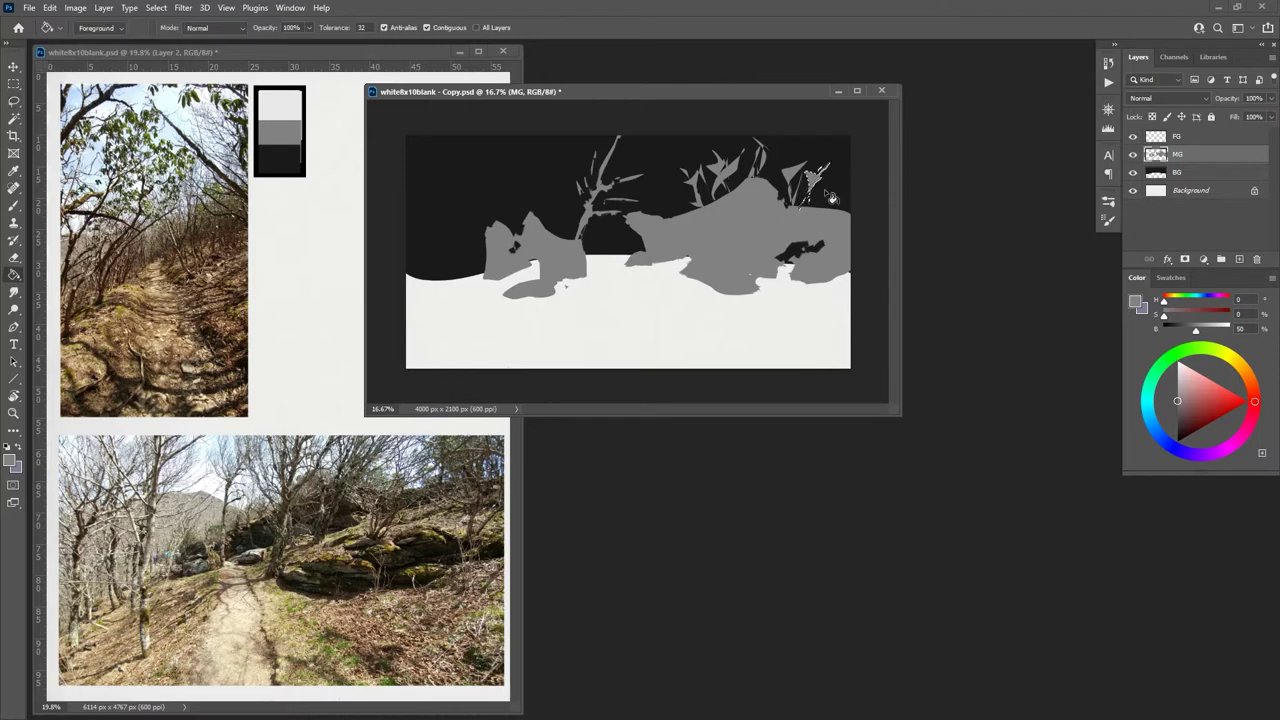
{"action": "key", "text": "l"}
{"action": "key", "text": "ctrl+d"}
Step: Continue the gray shrubs along the ridge to the canvas's right edge
{"action": "mouse_move", "coordinate": [818, 212]}
{"action": "left_mouse_down"}
{"action": "mouse_move", "coordinate": [848, 172]}
{"action": "mouse_move", "coordinate": [812, 222]}
{"action": "mouse_move", "coordinate": [826, 172]}
{"action": "mouse_move", "coordinate": [838, 190]}
{"action": "left_mouse_up"}
{"action": "key", "text": "g"}
{"action": "left_click", "coordinate": [828, 195]}
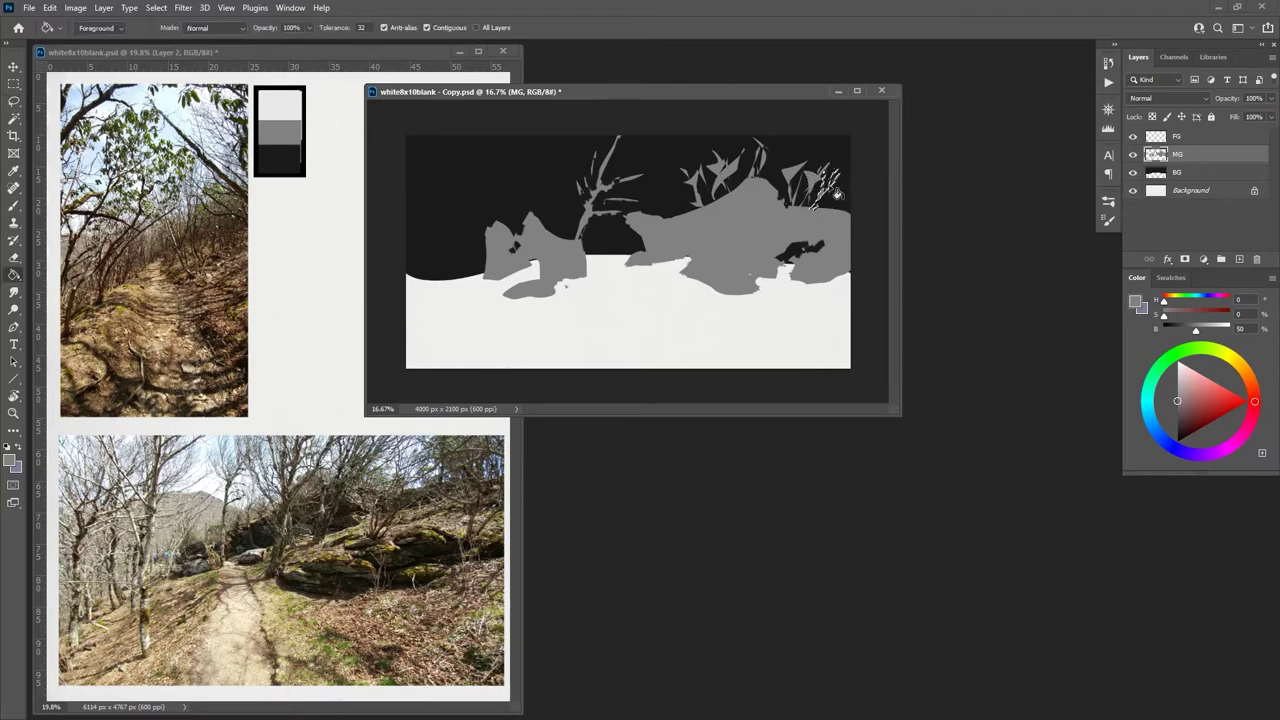
{"action": "key", "text": "l"}
{"action": "key", "text": "ctrl+d"}
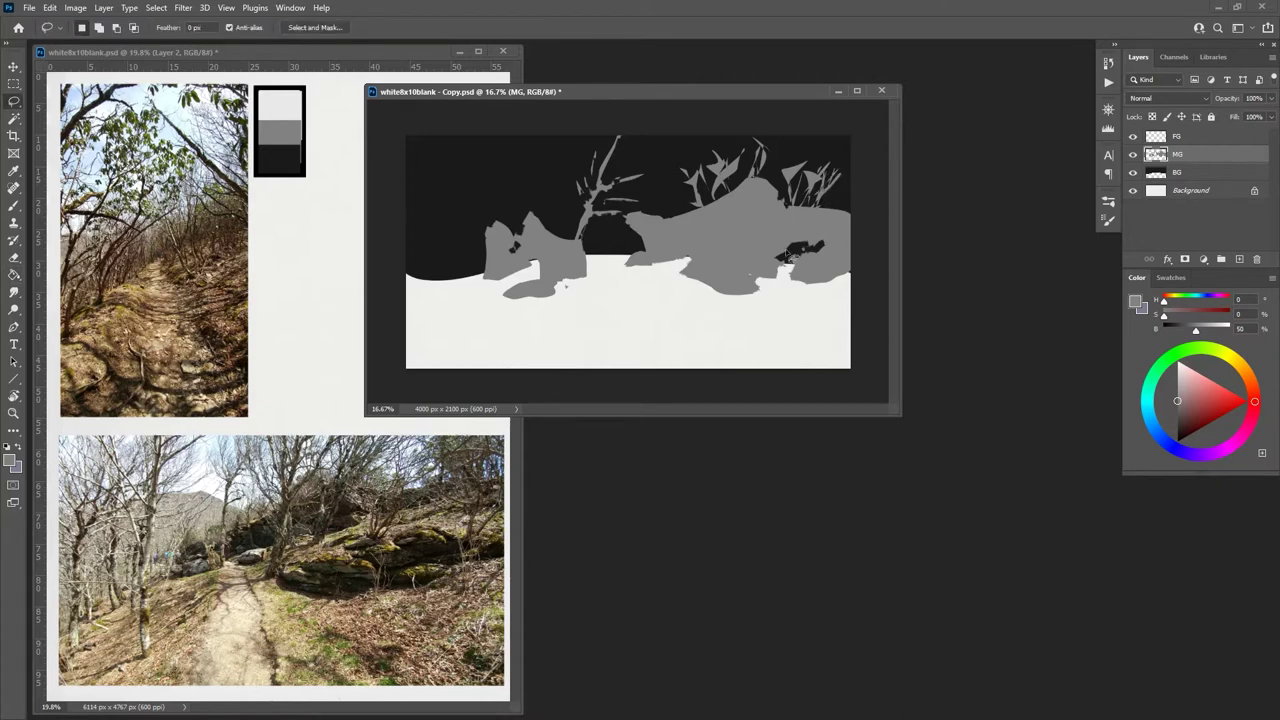
{"action": "mouse_move", "coordinate": [830, 205]}
{"action": "left_mouse_down"}
{"action": "mouse_move", "coordinate": [850, 185]}
{"action": "mouse_move", "coordinate": [836, 212]}
{"action": "mouse_move", "coordinate": [848, 200]}
{"action": "left_mouse_up"}
{"action": "key", "text": "g"}
{"action": "left_click", "coordinate": [848, 207]}
{"action": "key", "text": "l"}
{"action": "key", "text": "ctrl+d"}
Step: Add a gray shrub lower on the hill's left slope, beside the existing branches
{"action": "mouse_move", "coordinate": [687, 223]}
{"action": "left_mouse_down"}
{"action": "mouse_move", "coordinate": [674, 190]}
{"action": "mouse_move", "coordinate": [690, 229]}
{"action": "left_mouse_up"}
{"action": "key", "text": "g"}
{"action": "left_click", "coordinate": [686, 212]}
{"action": "key", "text": "ctrl+d"}
Step: Lasso and fill small gray branches in the middle of the central tree's crown
{"action": "key", "text": "l"}
{"action": "mouse_move", "coordinate": [603, 200]}
{"action": "left_mouse_down"}
{"action": "mouse_move", "coordinate": [622, 192]}
{"action": "mouse_move", "coordinate": [586, 198]}
{"action": "left_mouse_up"}
{"action": "key", "text": "g"}
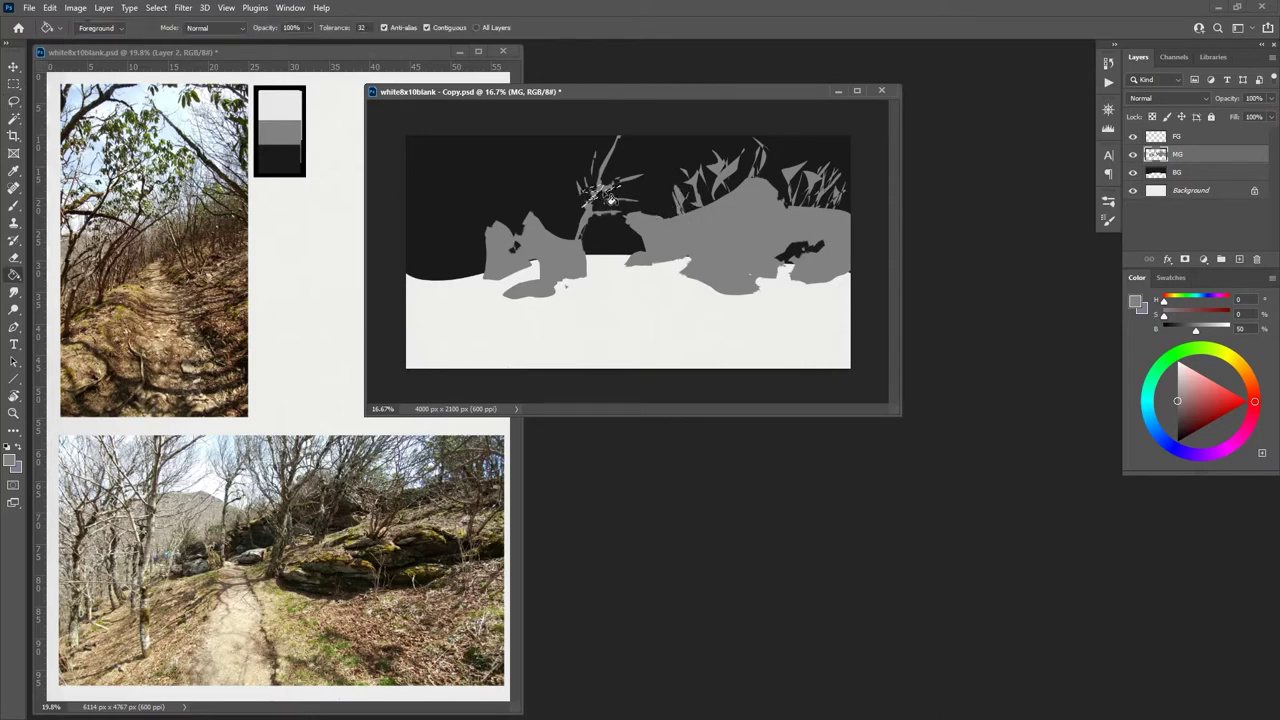
{"action": "left_click", "coordinate": [604, 197]}
{"action": "key", "text": "ctrl+d"}
{"action": "key", "text": "l"}
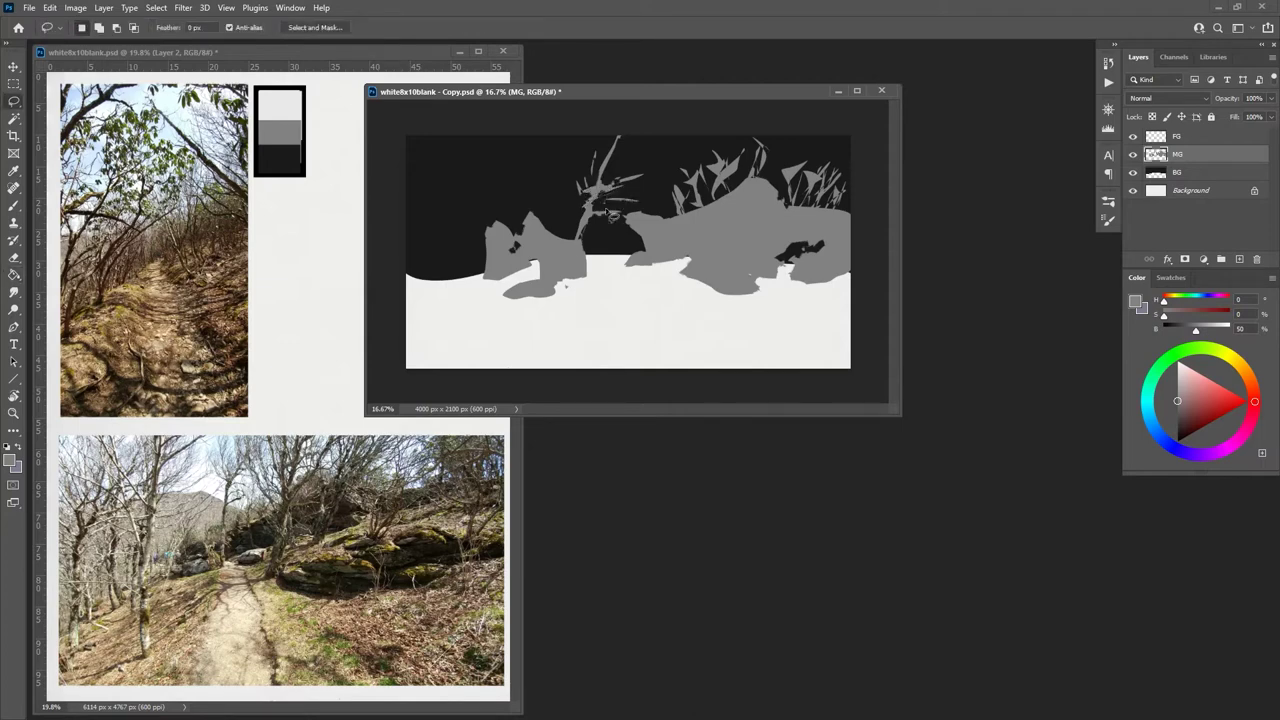
Step: Build up the central tree's upper crown with several pointed gray branches reaching the canvas's top edge
{"action": "mouse_move", "coordinate": [594, 196]}
{"action": "left_mouse_down"}
{"action": "mouse_move", "coordinate": [562, 154]}
{"action": "mouse_move", "coordinate": [582, 157]}
{"action": "mouse_move", "coordinate": [597, 186]}
{"action": "mouse_move", "coordinate": [589, 178]}
{"action": "mouse_move", "coordinate": [625, 183]}
{"action": "mouse_move", "coordinate": [603, 182]}
{"action": "mouse_move", "coordinate": [617, 162]}
{"action": "mouse_move", "coordinate": [607, 182]}
{"action": "mouse_move", "coordinate": [651, 162]}
{"action": "mouse_move", "coordinate": [600, 178]}
{"action": "mouse_move", "coordinate": [598, 140]}
{"action": "left_mouse_up"}
{"action": "key", "text": "g"}
{"action": "left_click", "coordinate": [600, 188]}
{"action": "key", "text": "ctrl+d"}
{"action": "key", "text": "l"}
{"action": "key", "text": "g"}
{"action": "left_click", "coordinate": [618, 170]}
{"action": "key", "text": "ctrl+d"}
{"action": "key", "text": "l"}
{"action": "key", "text": "g"}
{"action": "left_click", "coordinate": [604, 158]}
{"action": "key", "text": "ctrl+d"}
{"action": "key", "text": "l"}
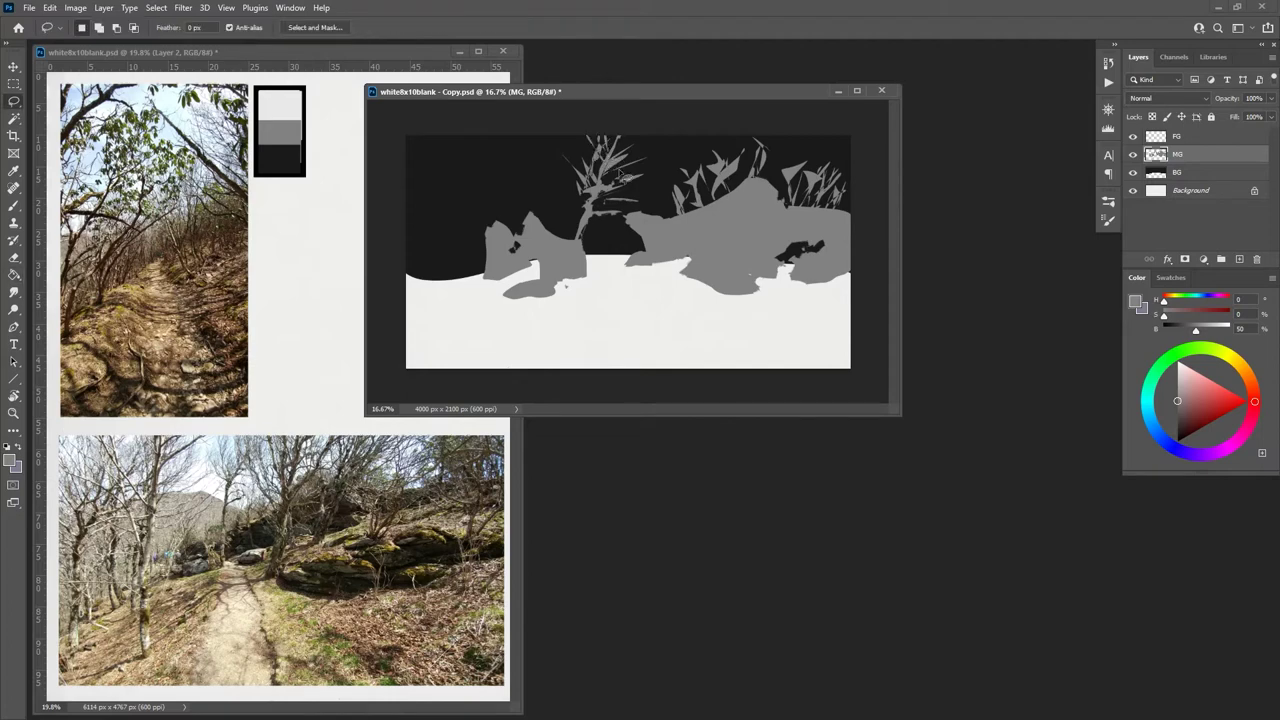
Step: Add gray branches to the left side of the central tree's crown
{"action": "mouse_move", "coordinate": [591, 217]}
{"action": "left_mouse_down"}
{"action": "mouse_move", "coordinate": [574, 188]}
{"action": "mouse_move", "coordinate": [588, 214]}
{"action": "left_mouse_up"}
{"action": "key", "text": "g"}
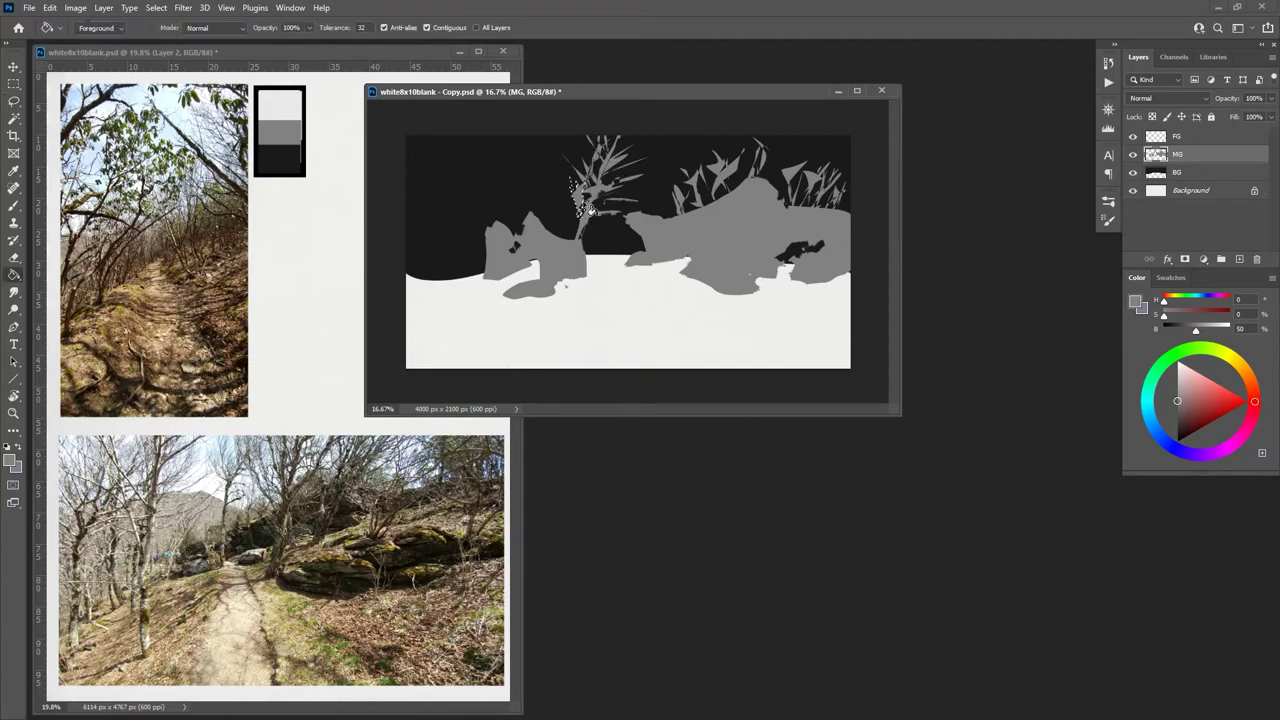
{"action": "left_click", "coordinate": [588, 209]}
{"action": "key", "text": "l"}
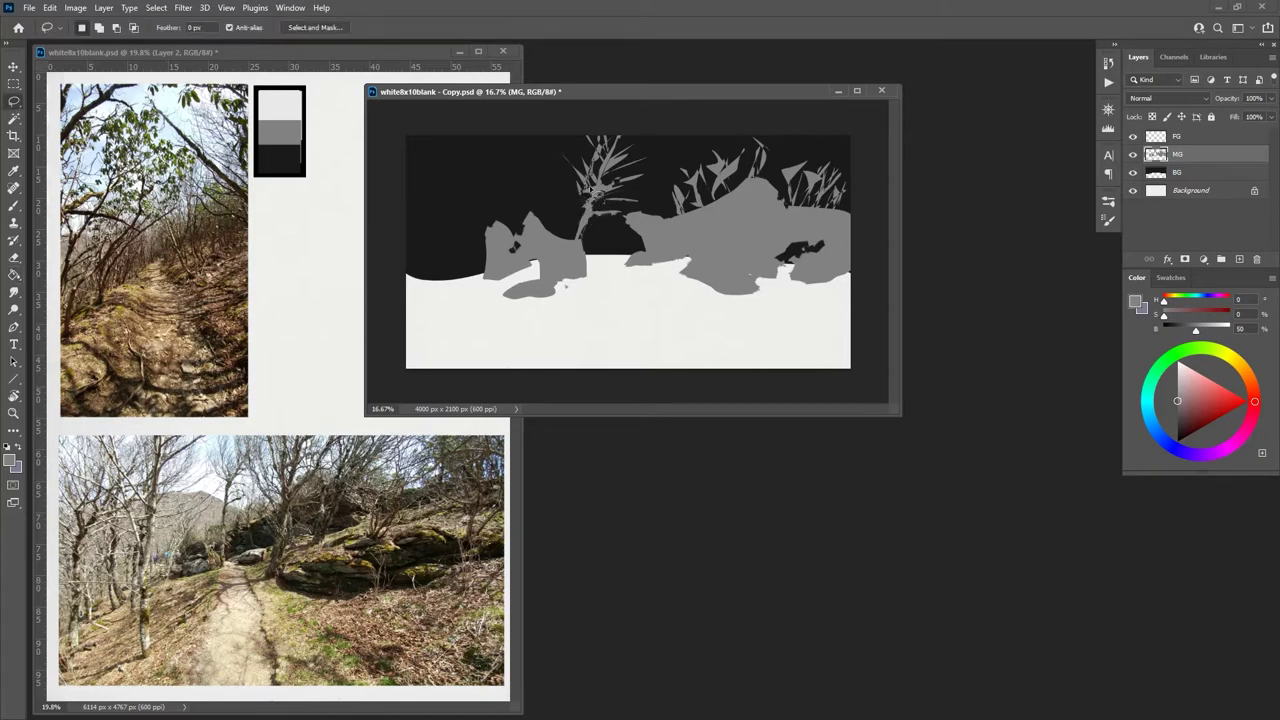
{"action": "mouse_move", "coordinate": [583, 205]}
{"action": "left_mouse_down"}
{"action": "mouse_move", "coordinate": [566, 182]}
{"action": "mouse_move", "coordinate": [600, 190]}
{"action": "mouse_move", "coordinate": [563, 231]}
{"action": "left_mouse_up"}
{"action": "key", "text": "g"}
{"action": "left_click", "coordinate": [592, 210]}
{"action": "key", "text": "l"}
Step: Add gray branches on top of the left rock group and a thin trunk at its left side
{"action": "mouse_move", "coordinate": [515, 237]}
{"action": "left_mouse_down"}
{"action": "mouse_move", "coordinate": [519, 218]}
{"action": "mouse_move", "coordinate": [531, 198]}
{"action": "mouse_move", "coordinate": [531, 230]}
{"action": "mouse_move", "coordinate": [540, 172]}
{"action": "mouse_move", "coordinate": [534, 207]}
{"action": "mouse_move", "coordinate": [477, 233]}
{"action": "mouse_move", "coordinate": [481, 203]}
{"action": "mouse_move", "coordinate": [475, 240]}
{"action": "mouse_move", "coordinate": [470, 178]}
{"action": "mouse_move", "coordinate": [476, 250]}
{"action": "left_mouse_up"}
{"action": "key", "text": "alt+BackSpace"}
{"action": "key", "text": "ctrl+d"}
{"action": "key", "text": "alt+BackSpace"}
{"action": "key", "text": "ctrl+d"}
{"action": "key", "text": "alt+BackSpace"}
{"action": "key", "text": "ctrl+d"}
Step: Lasso a flat band along the dark ground edge left of the rock group and fill it gray
{"action": "mouse_move", "coordinate": [480, 265]}
{"action": "left_mouse_down"}
{"action": "mouse_move", "coordinate": [394, 266]}
{"action": "mouse_move", "coordinate": [429, 287]}
{"action": "mouse_move", "coordinate": [489, 272]}
{"action": "mouse_move", "coordinate": [414, 266]}
{"action": "mouse_move", "coordinate": [436, 279]}
{"action": "mouse_move", "coordinate": [498, 276]}
{"action": "mouse_move", "coordinate": [435, 287]}
{"action": "mouse_move", "coordinate": [470, 278]}
{"action": "left_mouse_up"}
{"action": "key", "text": "ctrl+BackSpace"}
{"action": "key", "text": "ctrl+d"}
{"action": "key", "text": "g"}
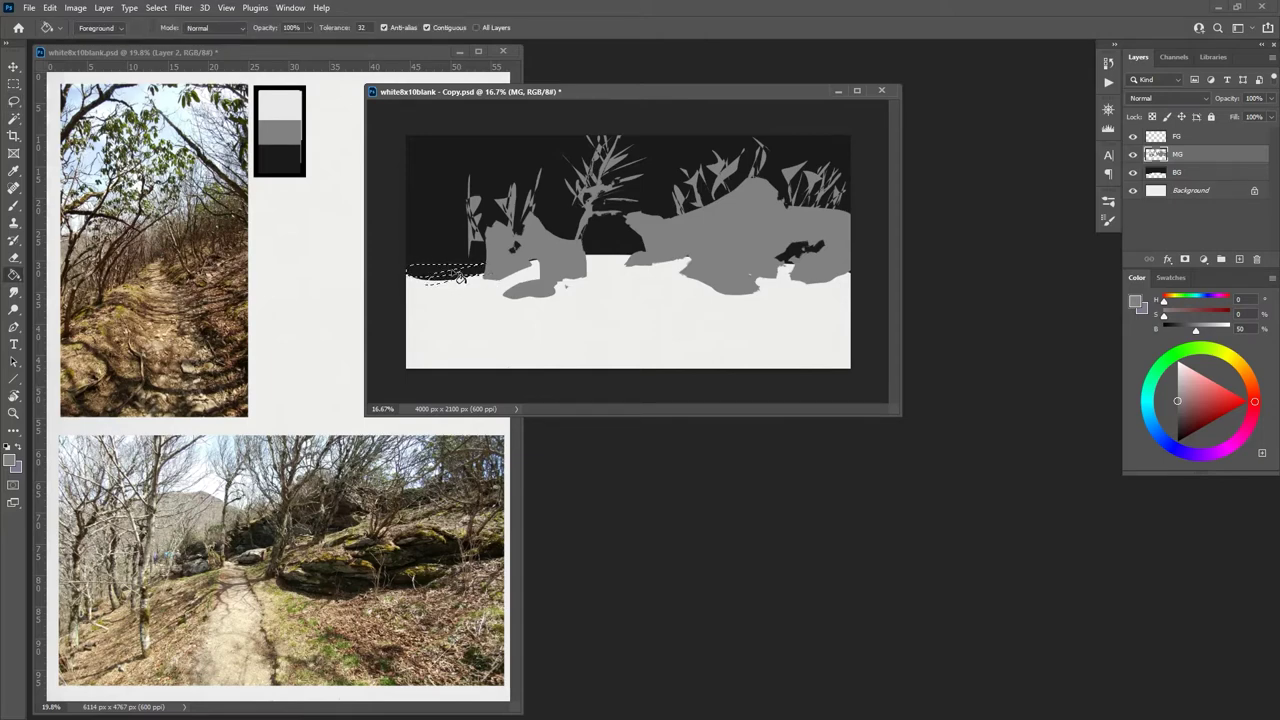
{"action": "left_click", "coordinate": [470, 278]}
{"action": "key", "text": "ctrl+d"}
{"action": "key", "text": "l"}
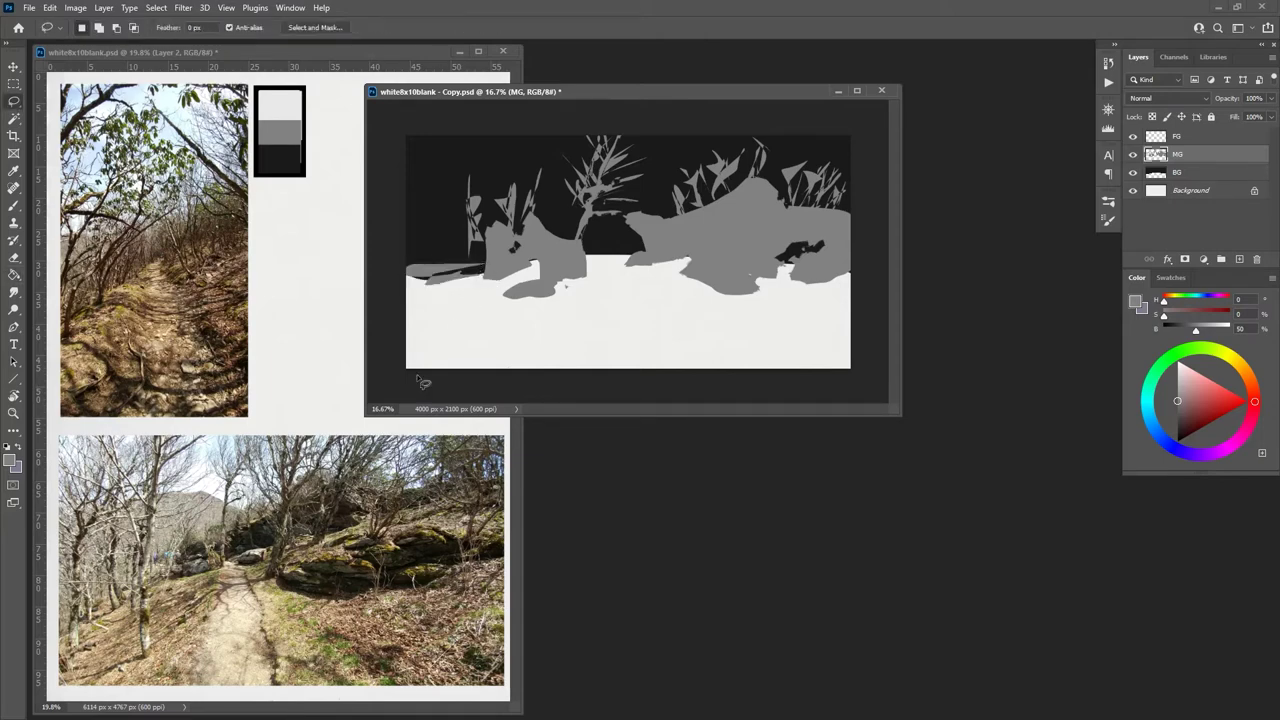
Step: Add long gray shadow streaks across the light ground below the band at the canvas's left edge
{"action": "mouse_move", "coordinate": [493, 281]}
{"action": "left_mouse_down"}
{"action": "mouse_move", "coordinate": [418, 276]}
{"action": "mouse_move", "coordinate": [455, 296]}
{"action": "mouse_move", "coordinate": [492, 280]}
{"action": "mouse_move", "coordinate": [412, 294]}
{"action": "mouse_move", "coordinate": [498, 284]}
{"action": "left_mouse_up"}
{"action": "key", "text": "g"}
{"action": "left_click", "coordinate": [468, 288]}
{"action": "key", "text": "ctrl+d"}
{"action": "key", "text": "l"}
{"action": "key", "text": "g"}
{"action": "left_click", "coordinate": [470, 289]}
{"action": "key", "text": "ctrl+d"}
{"action": "key", "text": "l"}
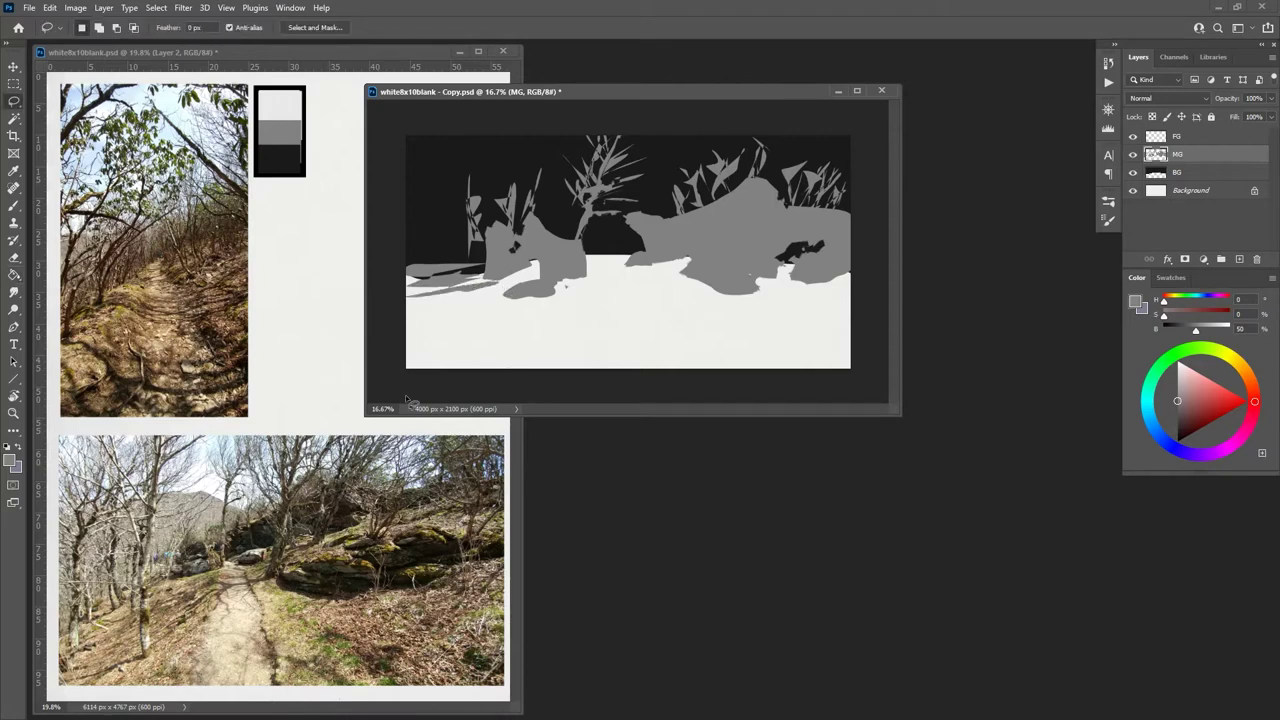
Step: Add another gray ground streak joining the shadows to the base of the left rock group
{"action": "mouse_move", "coordinate": [492, 283]}
{"action": "left_mouse_down"}
{"action": "mouse_move", "coordinate": [410, 304]}
{"action": "mouse_move", "coordinate": [512, 296]}
{"action": "mouse_move", "coordinate": [501, 293]}
{"action": "left_mouse_up"}
{"action": "key", "text": "g"}
{"action": "left_click", "coordinate": [495, 293]}
{"action": "key", "text": "ctrl+d"}
{"action": "key", "text": "l"}
{"action": "mouse_move", "coordinate": [512, 287]}
{"action": "left_mouse_down"}
{"action": "mouse_move", "coordinate": [522, 256]}
{"action": "mouse_move", "coordinate": [545, 290]}
{"action": "left_mouse_up"}
Step: Lasso and fill a tall thin gray tree with a side branch left of the rock group
{"action": "mouse_move", "coordinate": [452, 264]}
{"action": "left_mouse_down"}
{"action": "mouse_move", "coordinate": [443, 219]}
{"action": "mouse_move", "coordinate": [453, 237]}
{"action": "mouse_move", "coordinate": [451, 168]}
{"action": "mouse_move", "coordinate": [451, 206]}
{"action": "mouse_move", "coordinate": [425, 178]}
{"action": "mouse_move", "coordinate": [454, 262]}
{"action": "left_mouse_up"}
{"action": "key", "text": "alt+BackSpace"}
{"action": "key", "text": "g"}
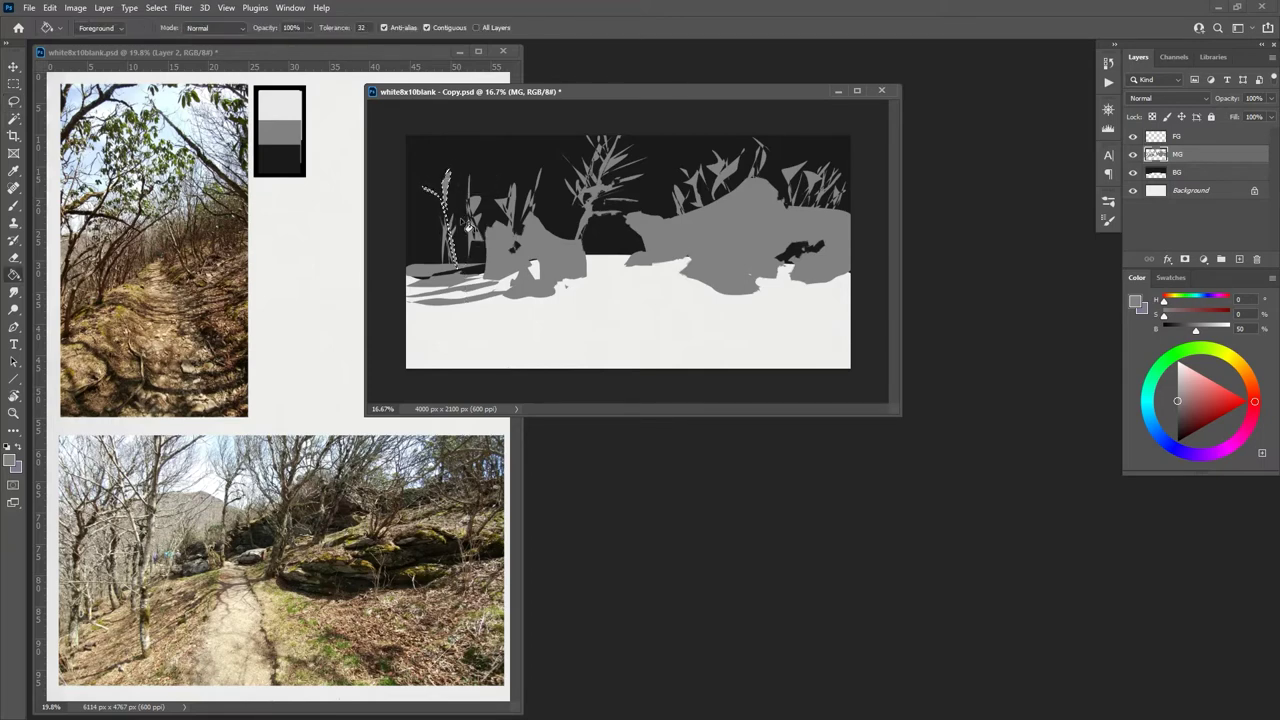
{"action": "left_click", "coordinate": [467, 225]}
{"action": "key", "text": "l"}
{"action": "mouse_move", "coordinate": [438, 262]}
{"action": "left_mouse_down"}
{"action": "mouse_move", "coordinate": [420, 262]}
{"action": "mouse_move", "coordinate": [427, 238]}
{"action": "mouse_move", "coordinate": [434, 272]}
{"action": "mouse_move", "coordinate": [432, 238]}
{"action": "left_mouse_up"}
{"action": "key", "text": "g"}
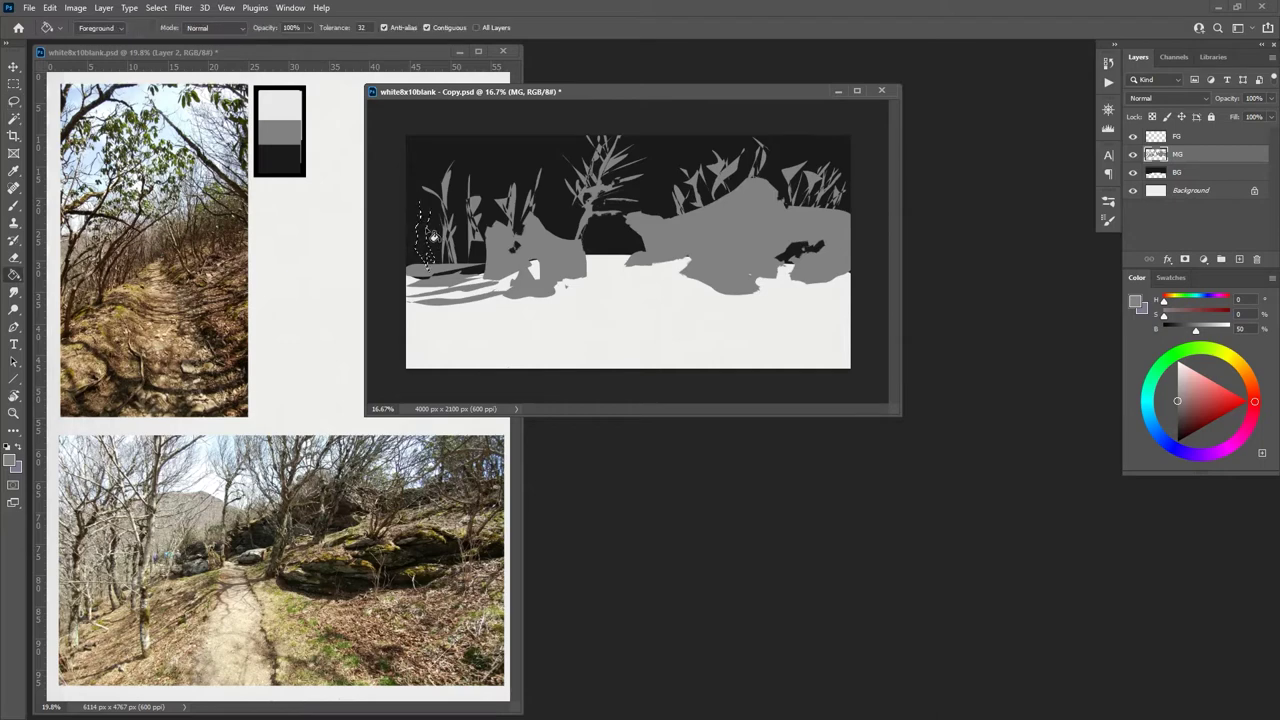
{"action": "left_click", "coordinate": [434, 258]}
{"action": "key", "text": "ctrl+z"}
Step: Add a short thin gray trunk left of the tall tree near the canvas's left edge
{"action": "key", "text": "l"}
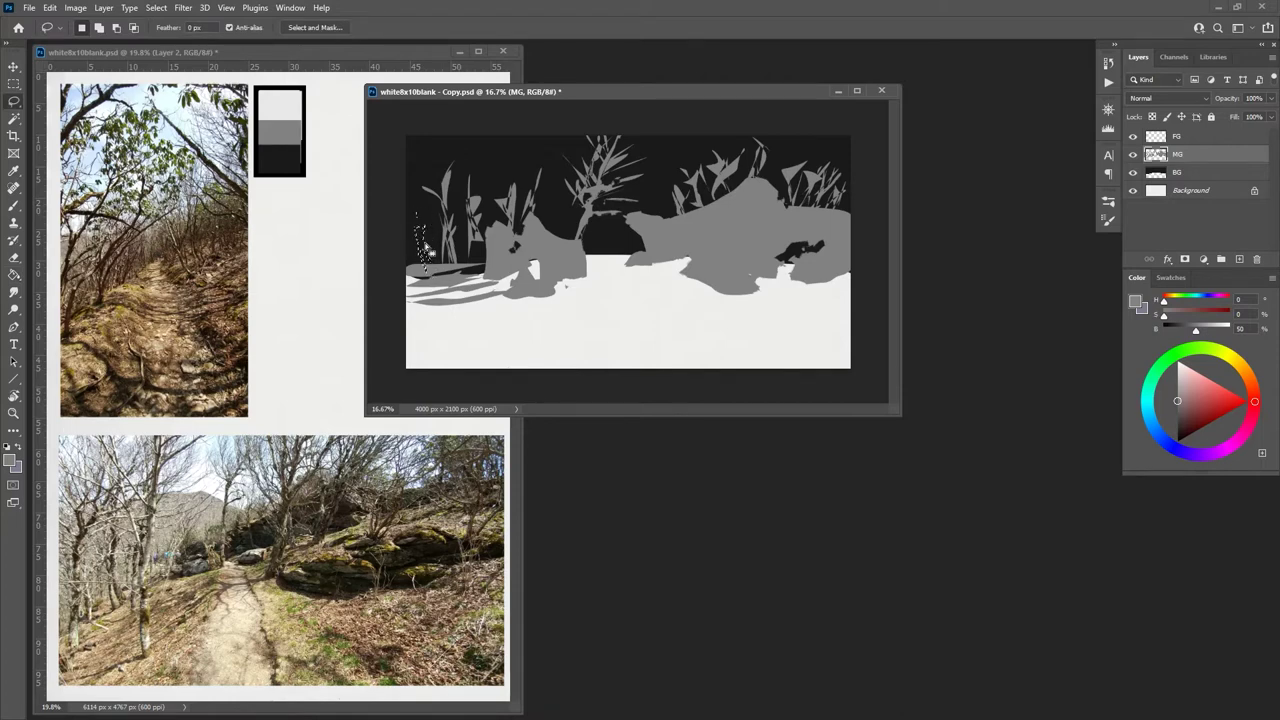
{"action": "left_click_drag", "start_coordinate": [422, 240], "coordinate": [433, 205]}
{"action": "key", "text": "g"}
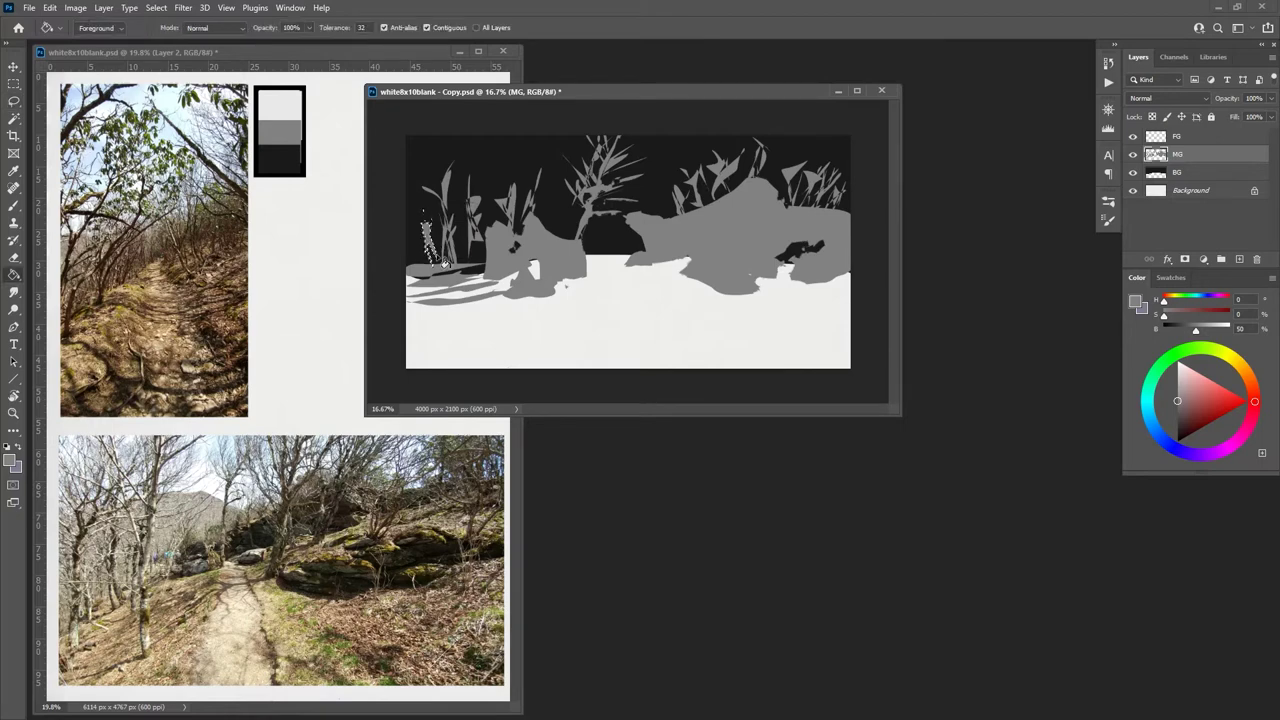
{"action": "key", "text": "l"}
{"action": "key", "text": "ctrl+d"}
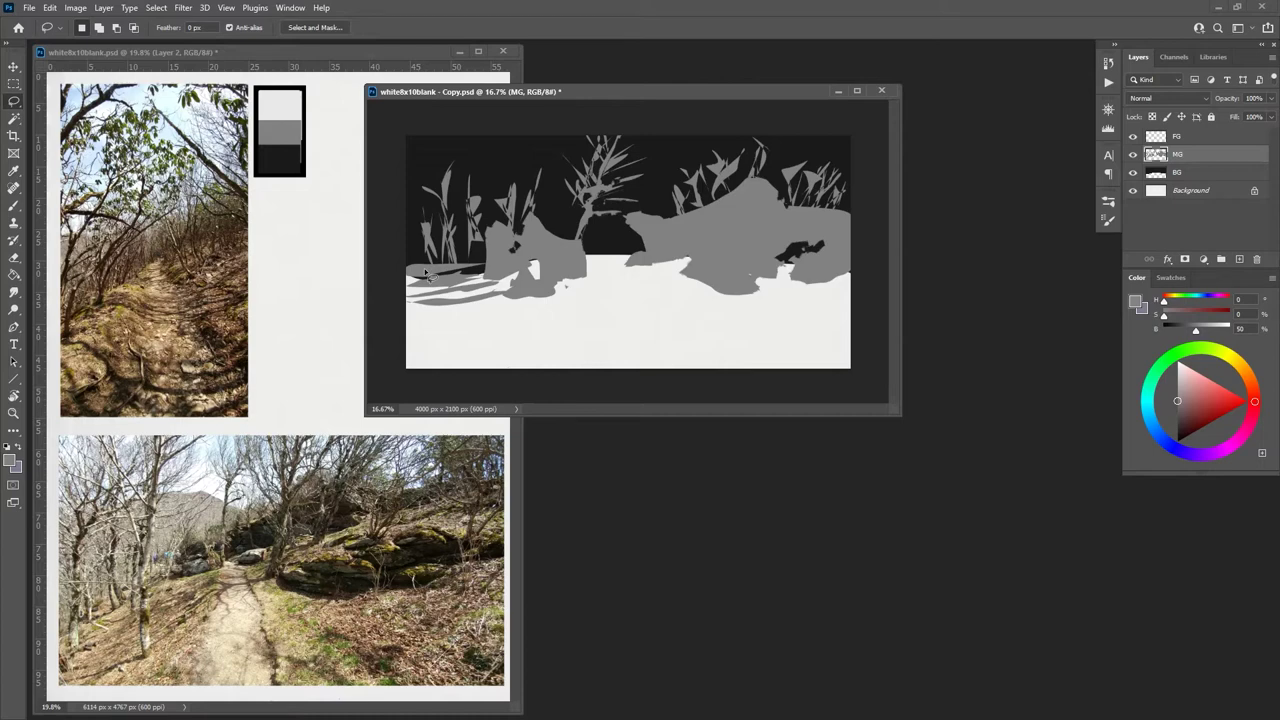
Step: Add slanting gray branches to the top of the thin trunk beside the left rock group
{"action": "mouse_move", "coordinate": [450, 220]}
{"action": "left_mouse_down"}
{"action": "mouse_move", "coordinate": [485, 165]}
{"action": "mouse_move", "coordinate": [505, 170]}
{"action": "mouse_move", "coordinate": [450, 215]}
{"action": "left_mouse_up"}
{"action": "key", "text": "g"}
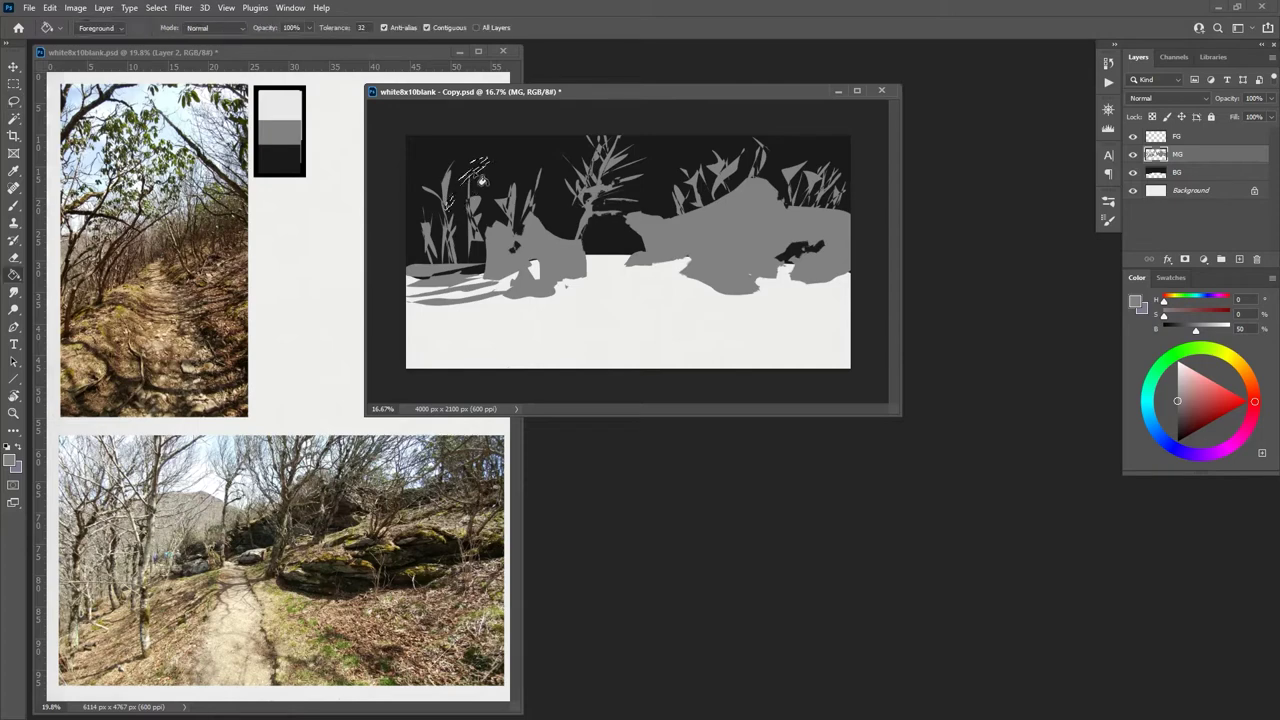
{"action": "key", "text": "ctrl+d"}
{"action": "key", "text": "l"}
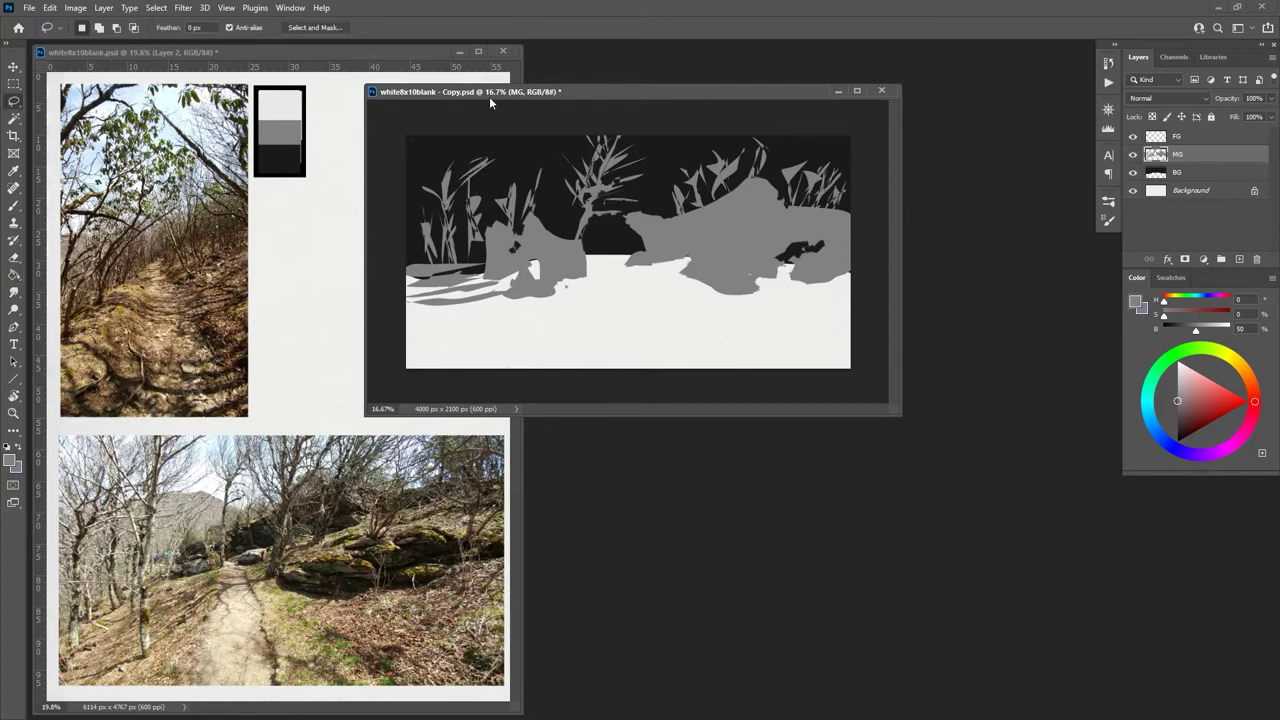
Step: Fill out the far-left tree group with more gray branches and trunks up to the canvas's left edge
{"action": "mouse_move", "coordinate": [435, 228]}
{"action": "left_mouse_down"}
{"action": "mouse_move", "coordinate": [406, 178]}
{"action": "mouse_move", "coordinate": [430, 188]}
{"action": "mouse_move", "coordinate": [410, 178]}
{"action": "left_mouse_up"}
{"action": "mouse_move", "coordinate": [438, 234]}
{"action": "left_mouse_down"}
{"action": "mouse_move", "coordinate": [420, 230]}
{"action": "mouse_move", "coordinate": [404, 250]}
{"action": "mouse_move", "coordinate": [430, 224]}
{"action": "mouse_move", "coordinate": [408, 250]}
{"action": "mouse_move", "coordinate": [420, 228]}
{"action": "mouse_move", "coordinate": [426, 243]}
{"action": "left_mouse_up"}
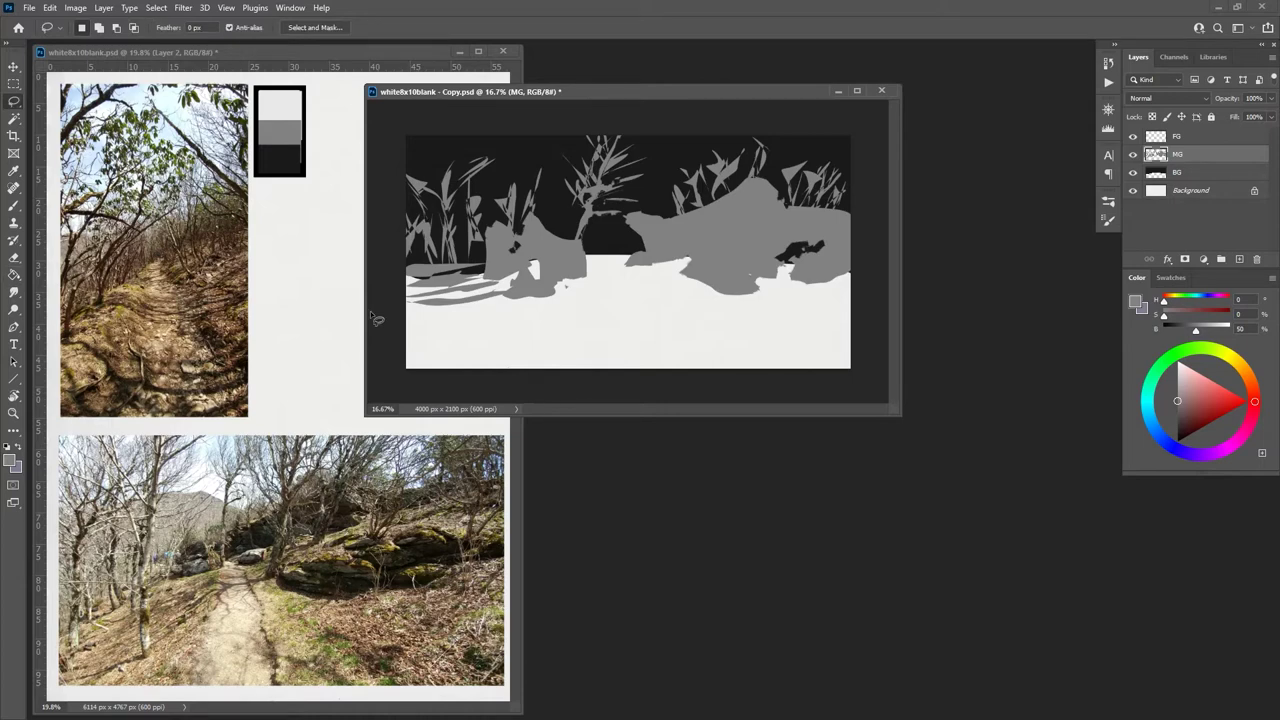
{"action": "mouse_move", "coordinate": [460, 172]}
{"action": "left_mouse_down"}
{"action": "mouse_move", "coordinate": [440, 266]}
{"action": "mouse_move", "coordinate": [462, 202]}
{"action": "mouse_move", "coordinate": [445, 270]}
{"action": "left_mouse_up"}
{"action": "key", "text": "g"}
{"action": "left_click", "coordinate": [457, 228]}
{"action": "key", "text": "ctrl+d"}
Step: Lasso and fill thin gray ground shadows extending left from the right hill, plus a gray edge shape beside the dark center opening
{"action": "key", "text": "l"}
{"action": "mouse_move", "coordinate": [687, 268]}
{"action": "left_mouse_down"}
{"action": "mouse_move", "coordinate": [627, 277]}
{"action": "mouse_move", "coordinate": [686, 268]}
{"action": "left_mouse_up"}
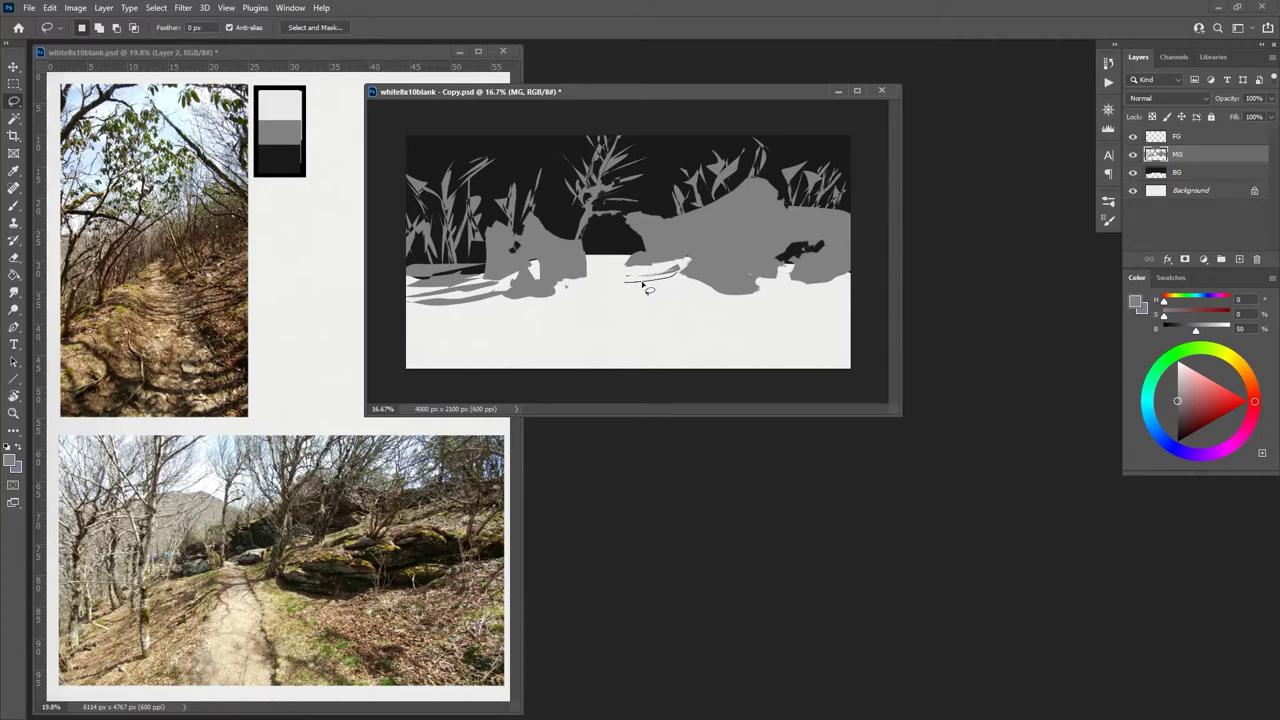
{"action": "key", "text": "g"}
{"action": "key", "text": "l"}
{"action": "key", "text": "ctrl+d"}
{"action": "mouse_move", "coordinate": [646, 280]}
{"action": "left_mouse_down"}
{"action": "mouse_move", "coordinate": [622, 279]}
{"action": "mouse_move", "coordinate": [664, 268]}
{"action": "mouse_move", "coordinate": [648, 278]}
{"action": "left_mouse_up"}
{"action": "key", "text": "g"}
{"action": "left_click", "coordinate": [650, 276]}
{"action": "key", "text": "l"}
{"action": "mouse_move", "coordinate": [617, 265]}
{"action": "left_mouse_down"}
{"action": "mouse_move", "coordinate": [648, 245]}
{"action": "mouse_move", "coordinate": [612, 235]}
{"action": "mouse_move", "coordinate": [655, 250]}
{"action": "mouse_move", "coordinate": [636, 256]}
{"action": "left_mouse_up"}
{"action": "key", "text": "alt+BackSpace"}
{"action": "key", "text": "ctrl+d"}
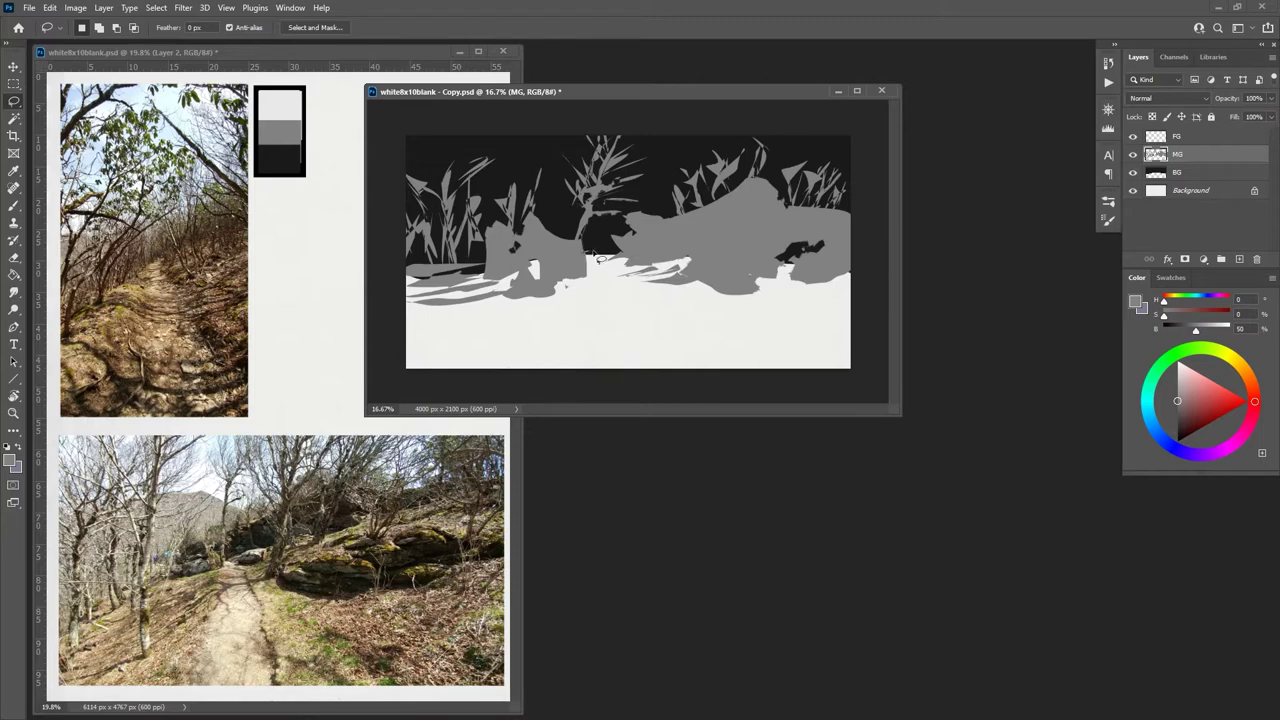
Step: Fill thin gray shadow strips across the light ground between the left rock group and the right hill
{"action": "left_click_drag", "start_coordinate": [596, 260], "coordinate": [610, 272]}
{"action": "key", "text": "alt+BackSpace"}
{"action": "key", "text": "ctrl+d"}
{"action": "mouse_move", "coordinate": [600, 263]}
{"action": "left_mouse_down"}
{"action": "mouse_move", "coordinate": [590, 250]}
{"action": "mouse_move", "coordinate": [600, 263]}
{"action": "left_mouse_up"}
{"action": "key", "text": "alt+BackSpace"}
{"action": "key", "text": "ctrl+d"}
{"action": "mouse_move", "coordinate": [600, 283]}
{"action": "left_mouse_down"}
{"action": "mouse_move", "coordinate": [583, 277]}
{"action": "mouse_move", "coordinate": [618, 283]}
{"action": "mouse_move", "coordinate": [570, 291]}
{"action": "left_mouse_up"}
{"action": "key", "text": "g"}
{"action": "key", "text": "l"}
{"action": "key", "text": "g"}
{"action": "left_click", "coordinate": [600, 286]}
{"action": "key", "text": "l"}
Step: Lasso and fill low gray shapes at the base of the far-left trees
{"action": "mouse_move", "coordinate": [462, 244]}
{"action": "left_mouse_down"}
{"action": "mouse_move", "coordinate": [500, 260]}
{"action": "mouse_move", "coordinate": [420, 258]}
{"action": "mouse_move", "coordinate": [410, 272]}
{"action": "mouse_move", "coordinate": [462, 246]}
{"action": "left_mouse_up"}
{"action": "key", "text": "g"}
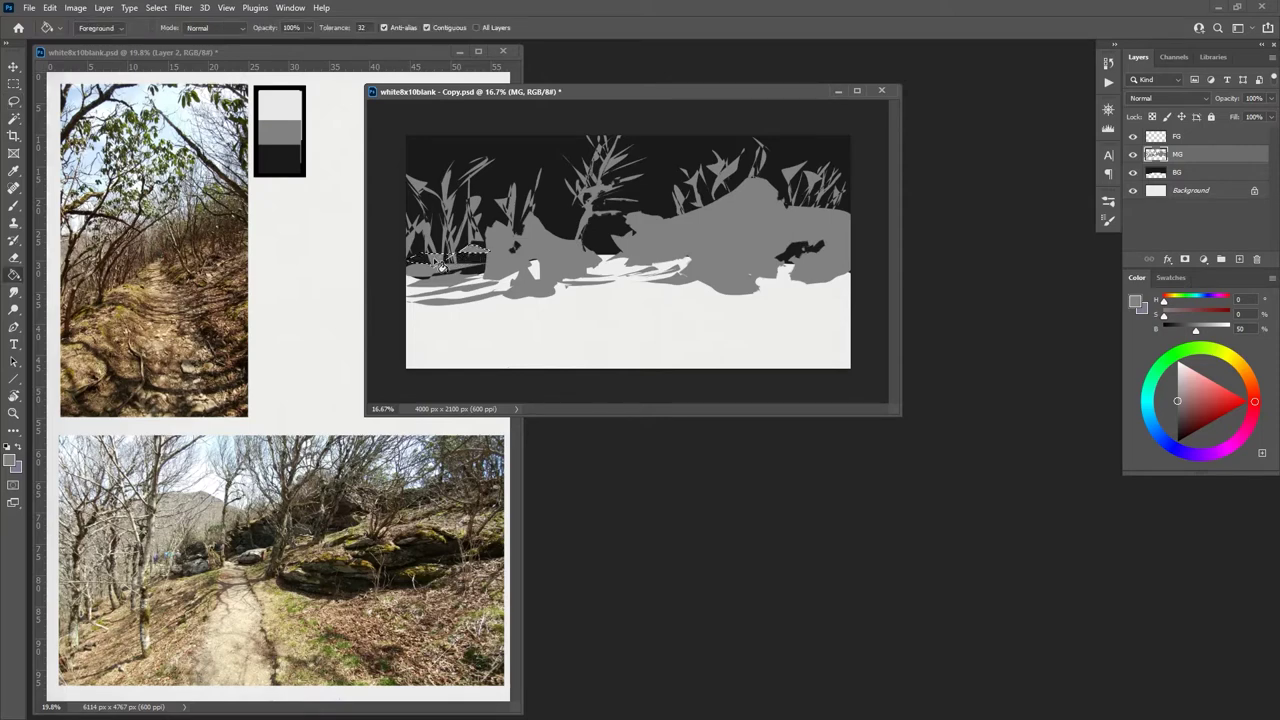
{"action": "key", "text": "l"}
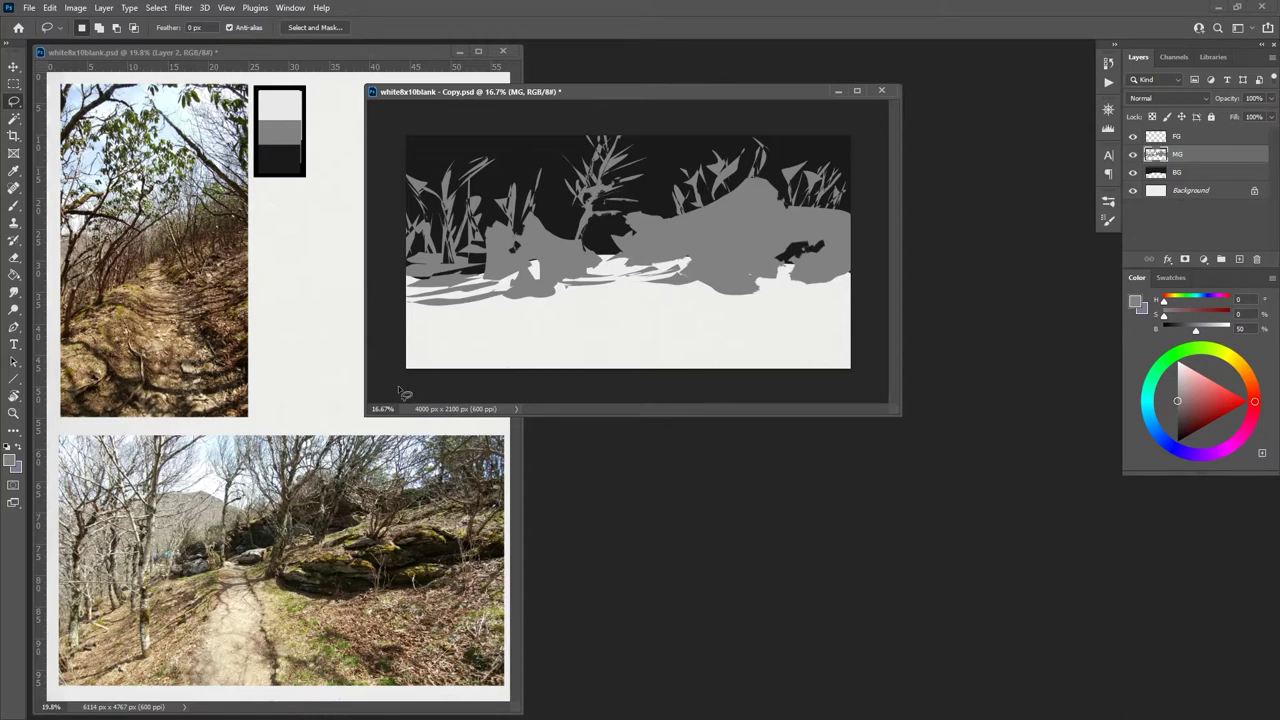
{"action": "left_click", "coordinate": [1157, 138]}
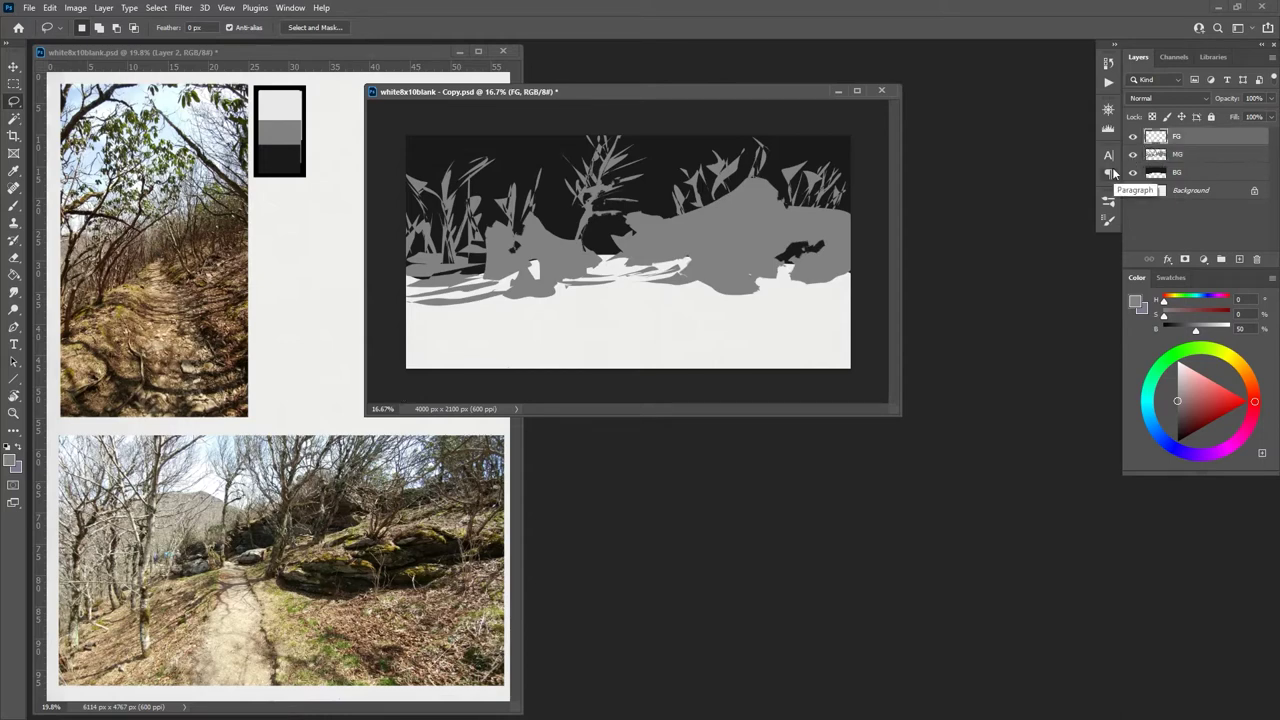
{"action": "key", "text": "g"}
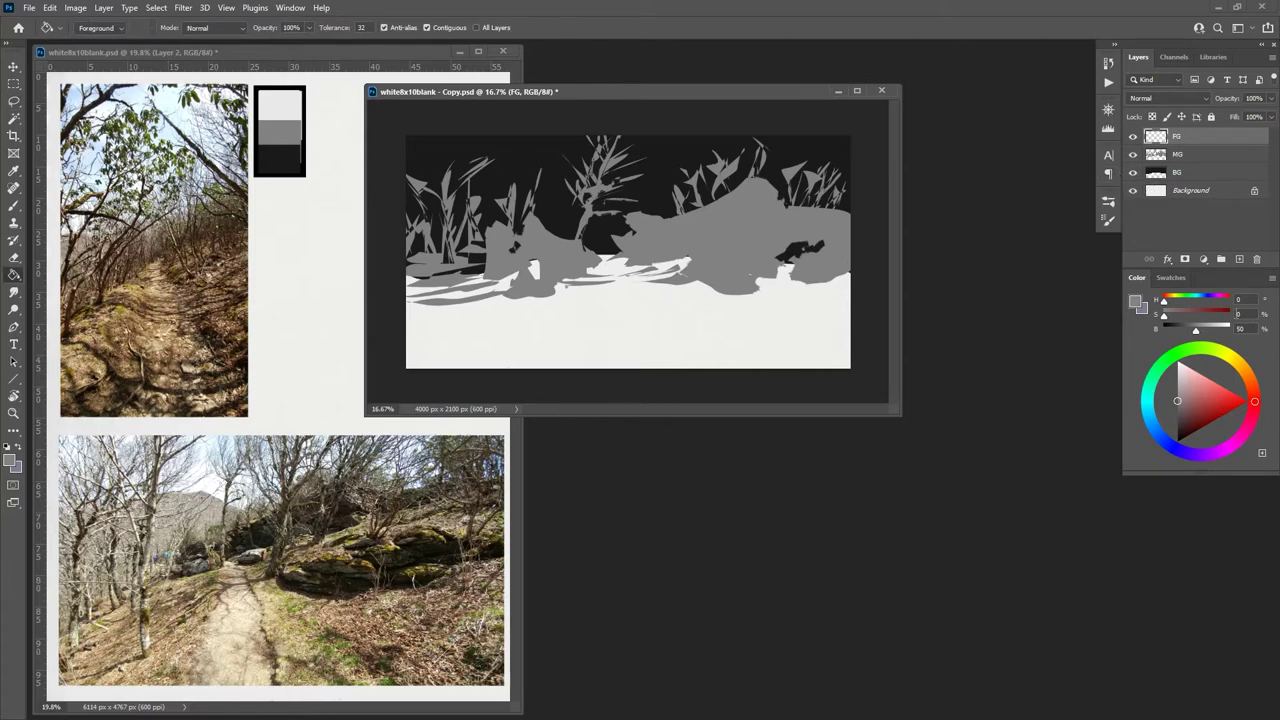
{"action": "type", "text": "10"}
{"action": "key", "text": "ctrl+z"}
{"action": "key", "text": "ctrl+z"}
{"action": "key", "text": "ctrl+z"}
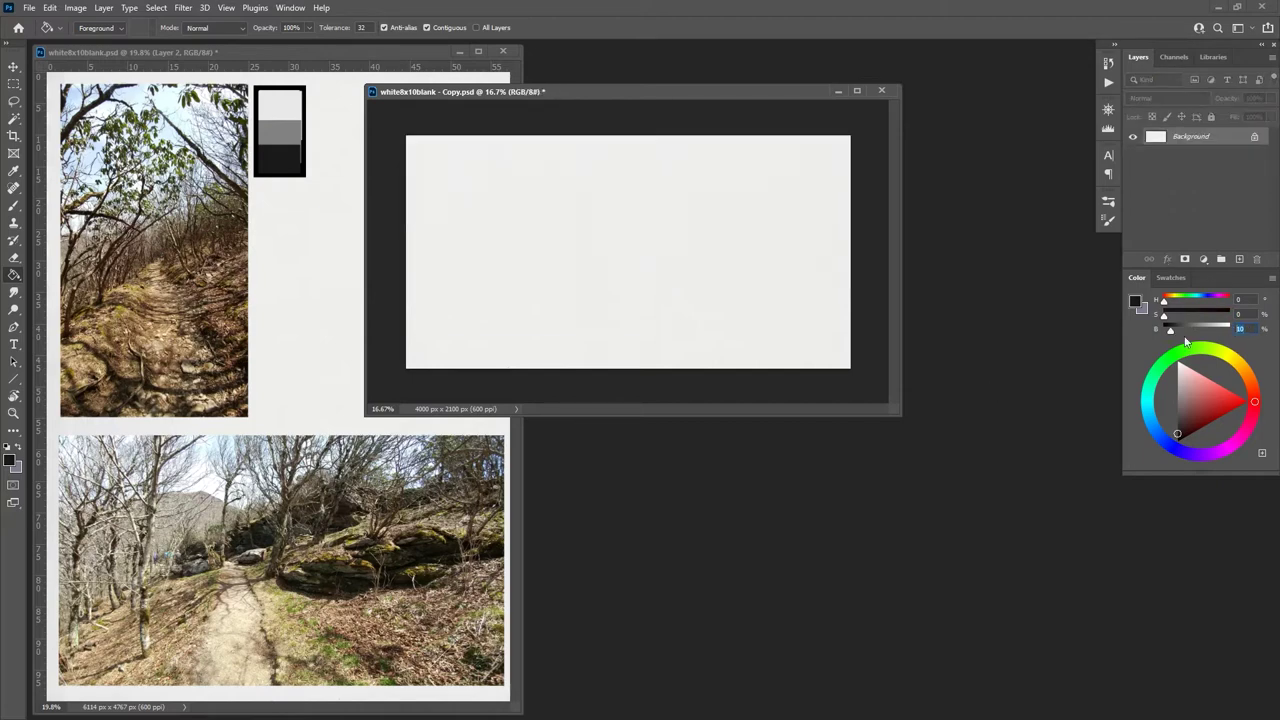
Step: Set the foreground color's brightness to 90% and undo the layer deletions to restore the BG, MG and FG layers
{"action": "type", "text": "90"}
{"action": "left_click", "coordinate": [50, 8]}
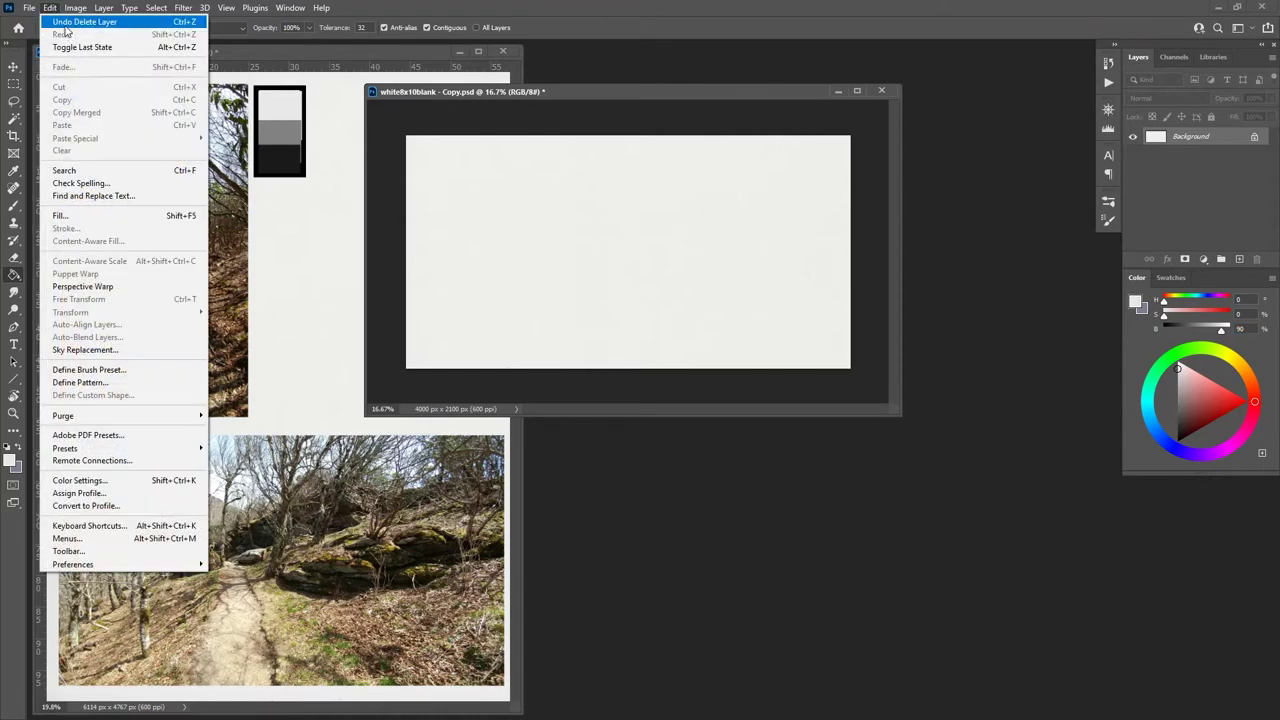
{"action": "left_click", "coordinate": [62, 22]}
{"action": "left_click", "coordinate": [50, 8]}
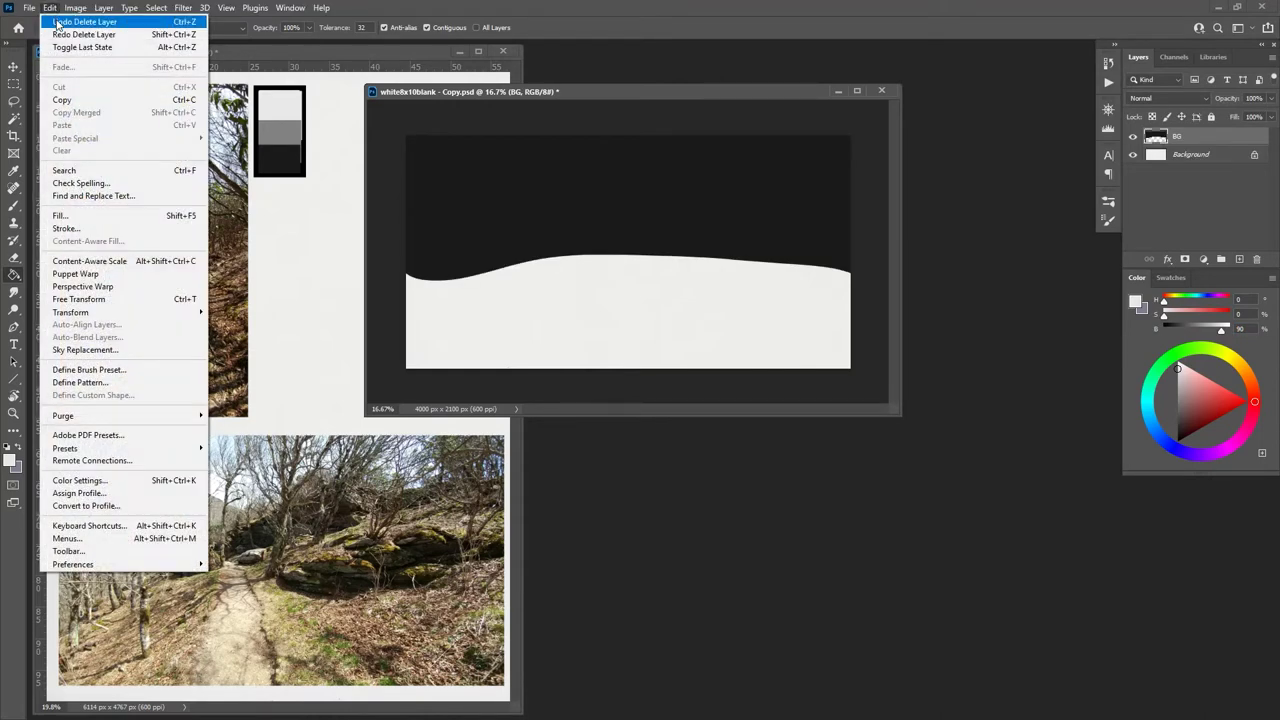
{"action": "left_click", "coordinate": [62, 22]}
{"action": "left_click", "coordinate": [50, 8]}
{"action": "left_click", "coordinate": [57, 22]}
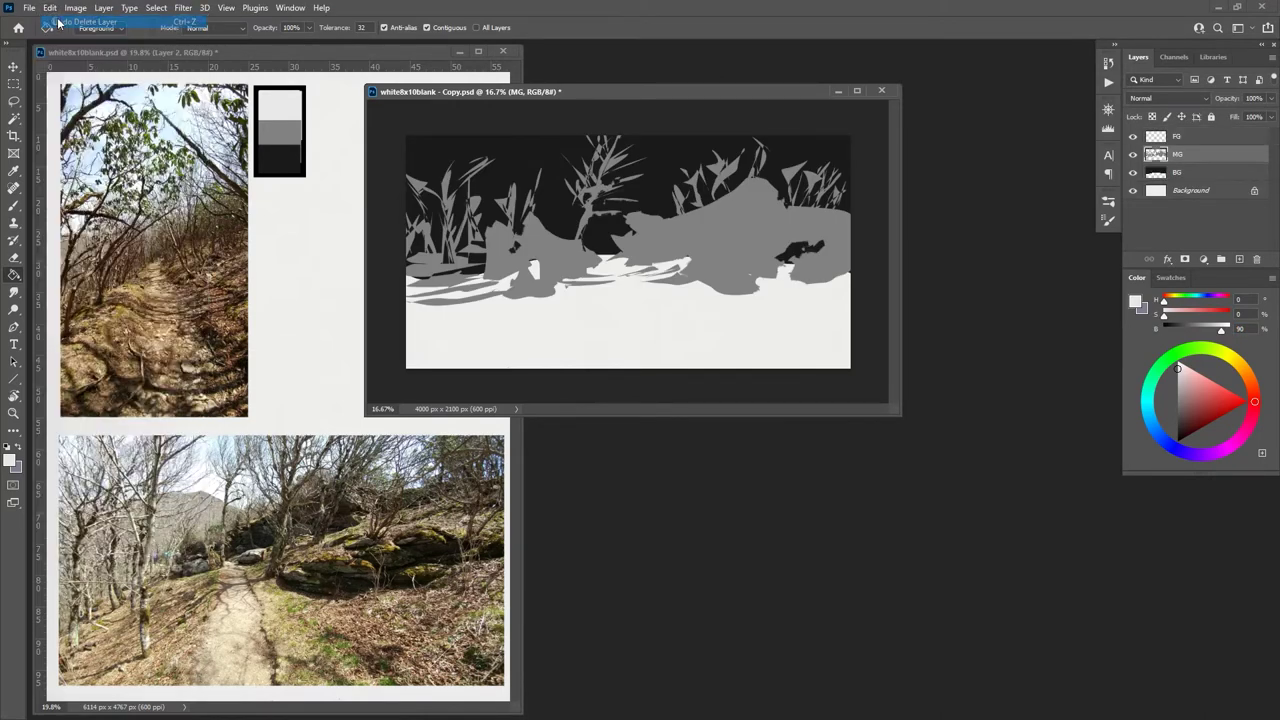
{"action": "left_click", "coordinate": [50, 8]}
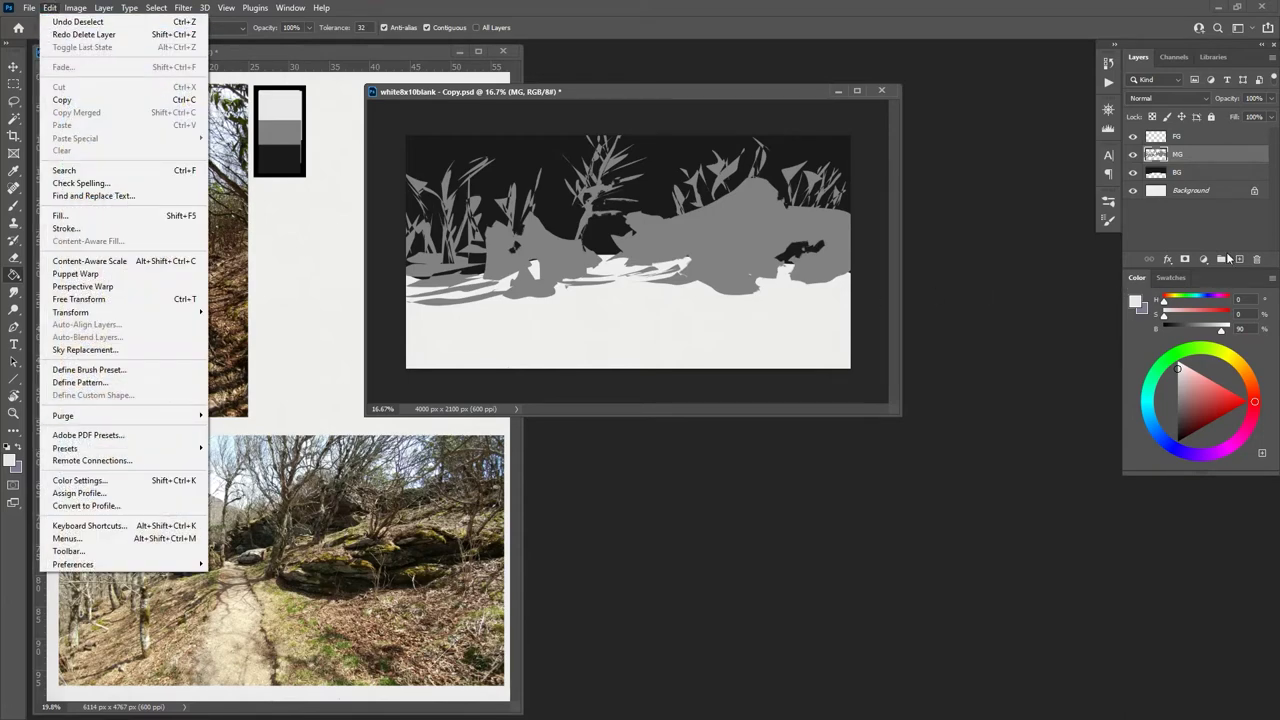
{"action": "left_click", "coordinate": [1240, 328]}
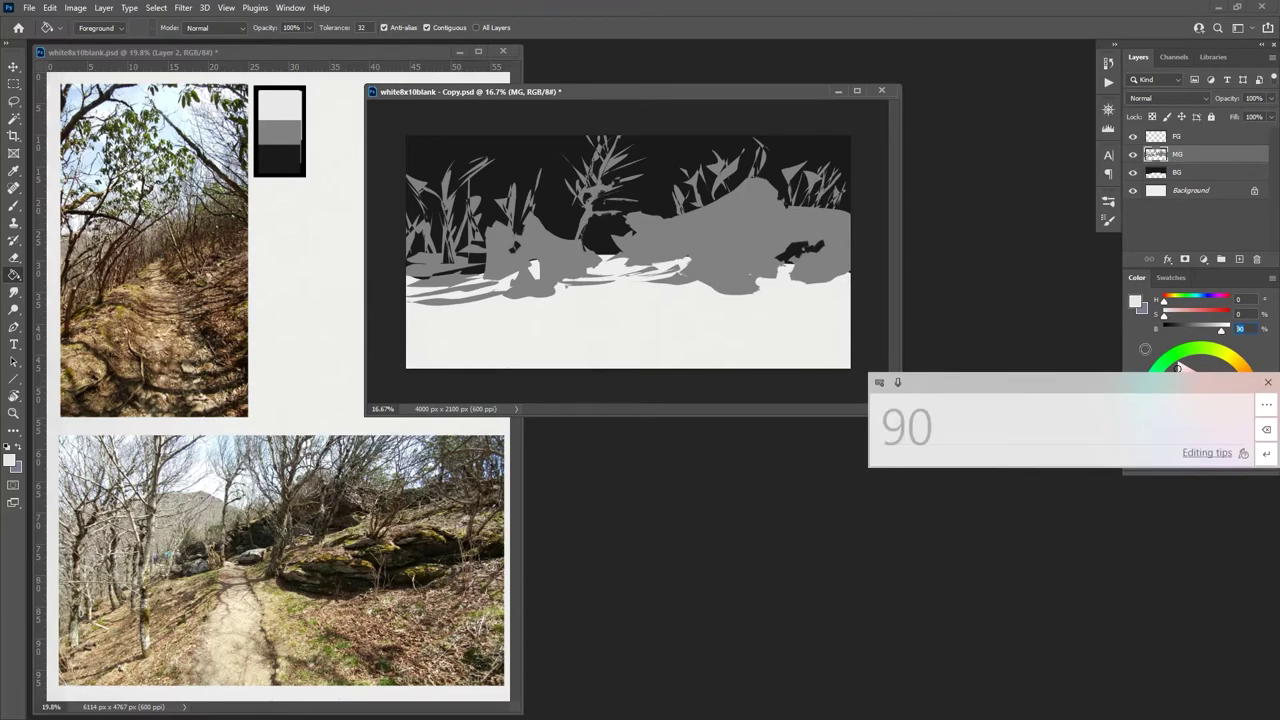
{"action": "key", "text": "Return"}
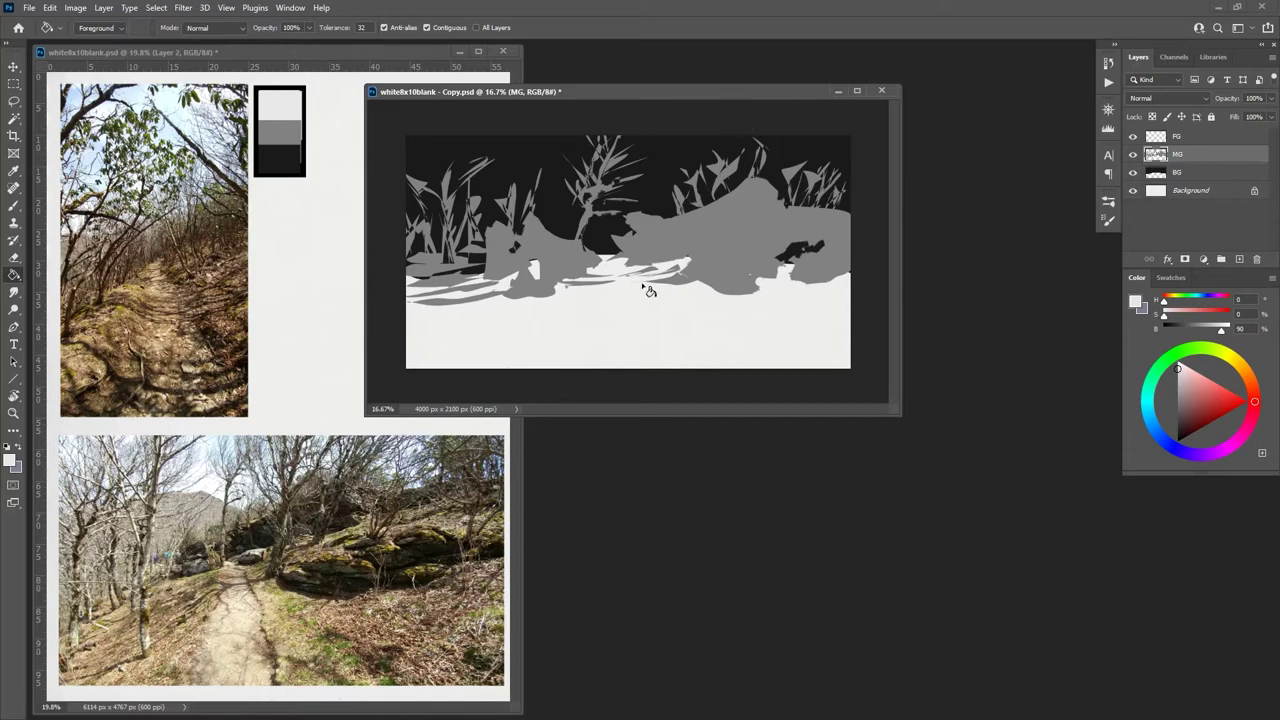
Step: Lasso a winding path from the middle ground to the canvas's bottom edge and fill it with the light value on the FG layer
{"action": "key", "text": "l"}
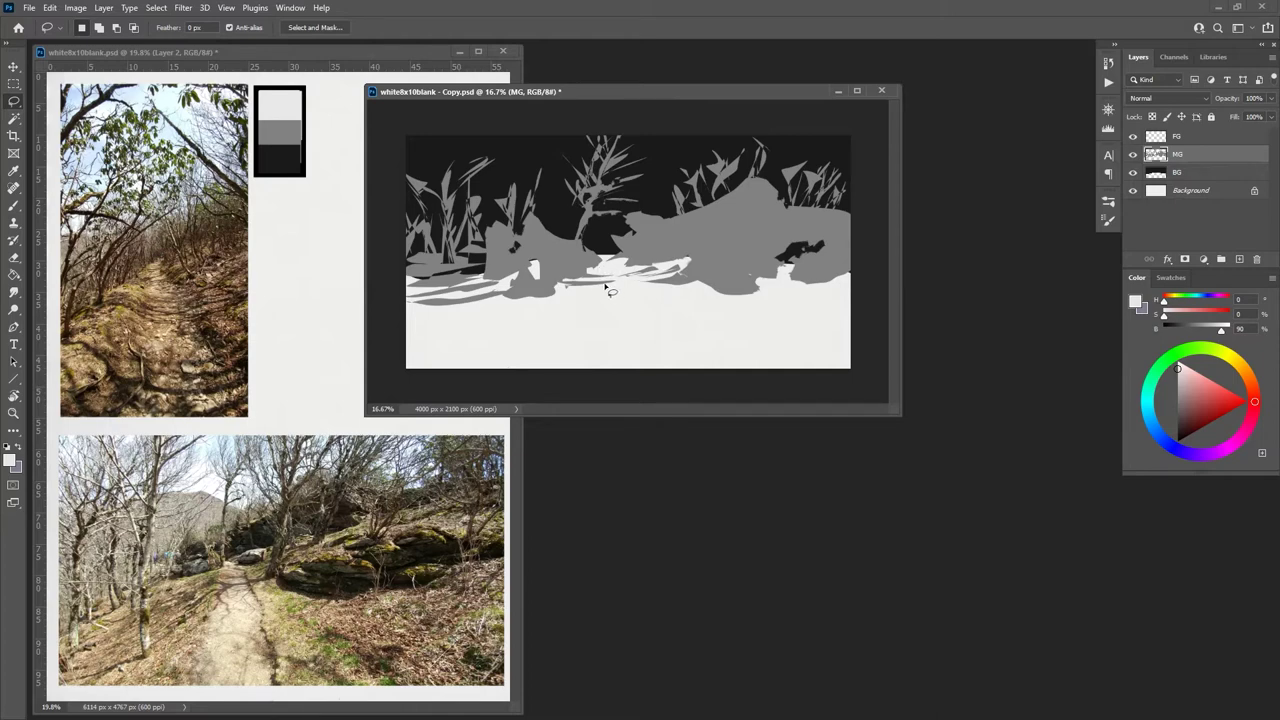
{"action": "mouse_move", "coordinate": [605, 285]}
{"action": "left_mouse_down"}
{"action": "mouse_move", "coordinate": [621, 309]}
{"action": "mouse_move", "coordinate": [586, 335]}
{"action": "mouse_move", "coordinate": [641, 377]}
{"action": "left_mouse_up"}
{"action": "mouse_move", "coordinate": [617, 284]}
{"action": "left_mouse_down"}
{"action": "mouse_move", "coordinate": [609, 334]}
{"action": "mouse_move", "coordinate": [591, 346]}
{"action": "mouse_move", "coordinate": [606, 360]}
{"action": "mouse_move", "coordinate": [728, 368]}
{"action": "mouse_move", "coordinate": [662, 343]}
{"action": "mouse_move", "coordinate": [648, 332]}
{"action": "mouse_move", "coordinate": [661, 315]}
{"action": "mouse_move", "coordinate": [621, 286]}
{"action": "left_mouse_up"}
{"action": "key", "text": "g"}
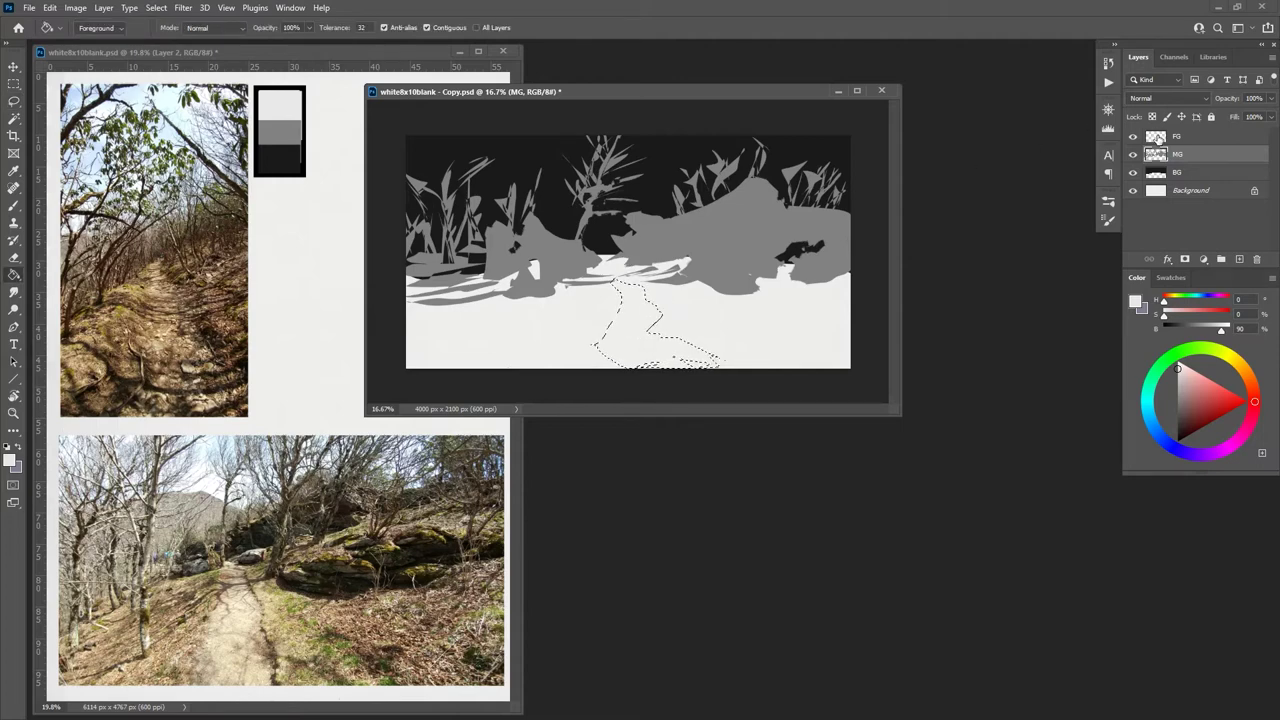
{"action": "key", "text": "alt+bracketright"}
{"action": "left_click", "coordinate": [655, 345]}
{"action": "key", "text": "l"}
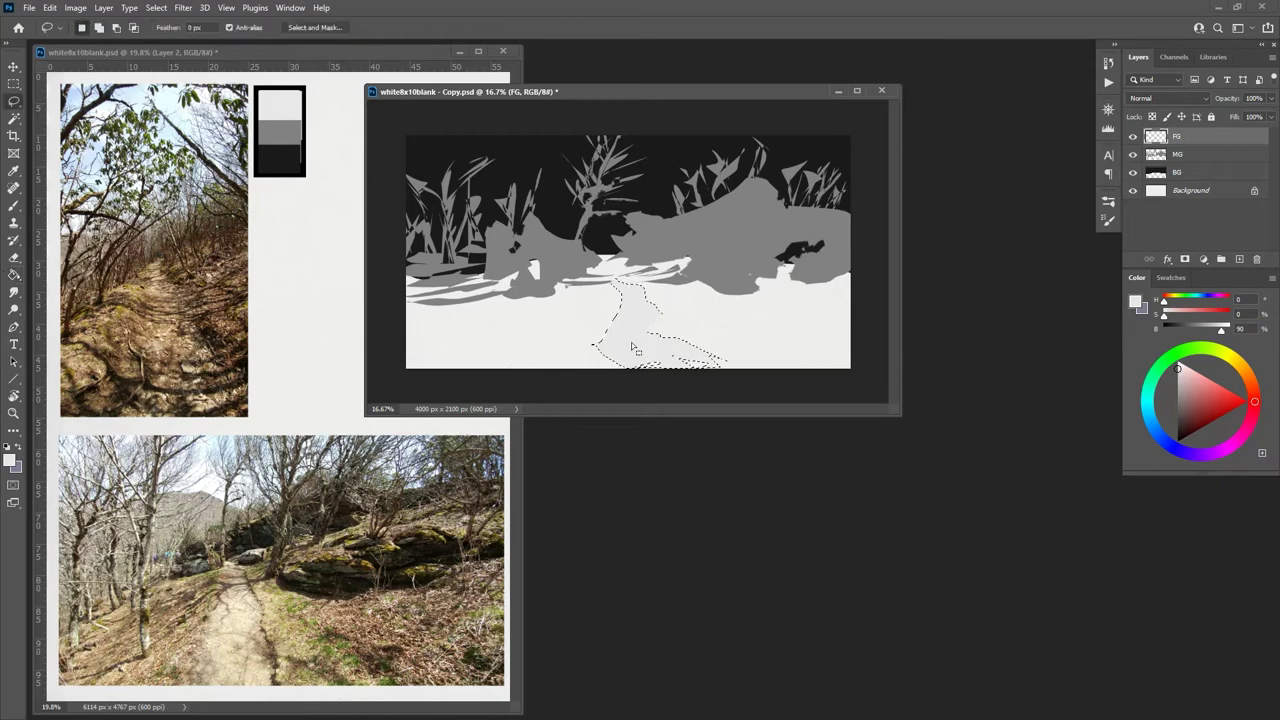
{"action": "key", "text": "ctrl+d"}
Step: Add a new layer above Background and fill it with a muted red of 45% saturation and 69% brightness
{"action": "key", "text": "alt+comma"}
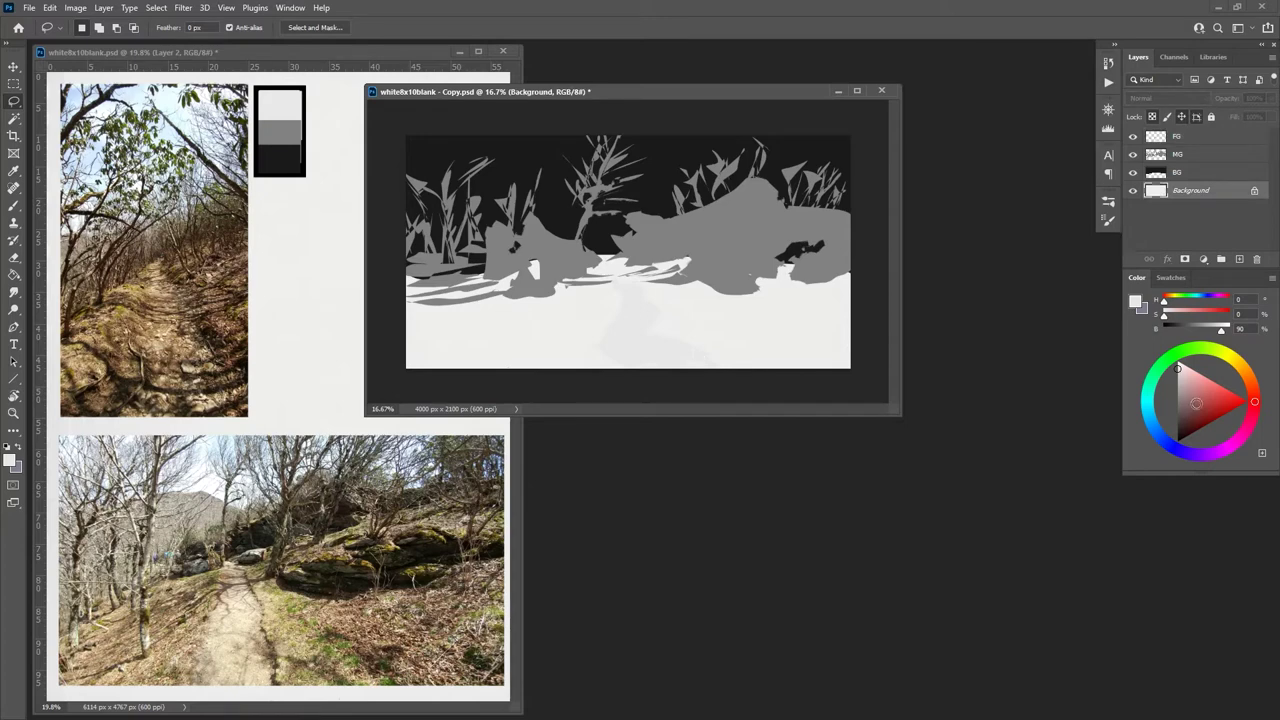
{"action": "left_click", "coordinate": [1199, 398]}
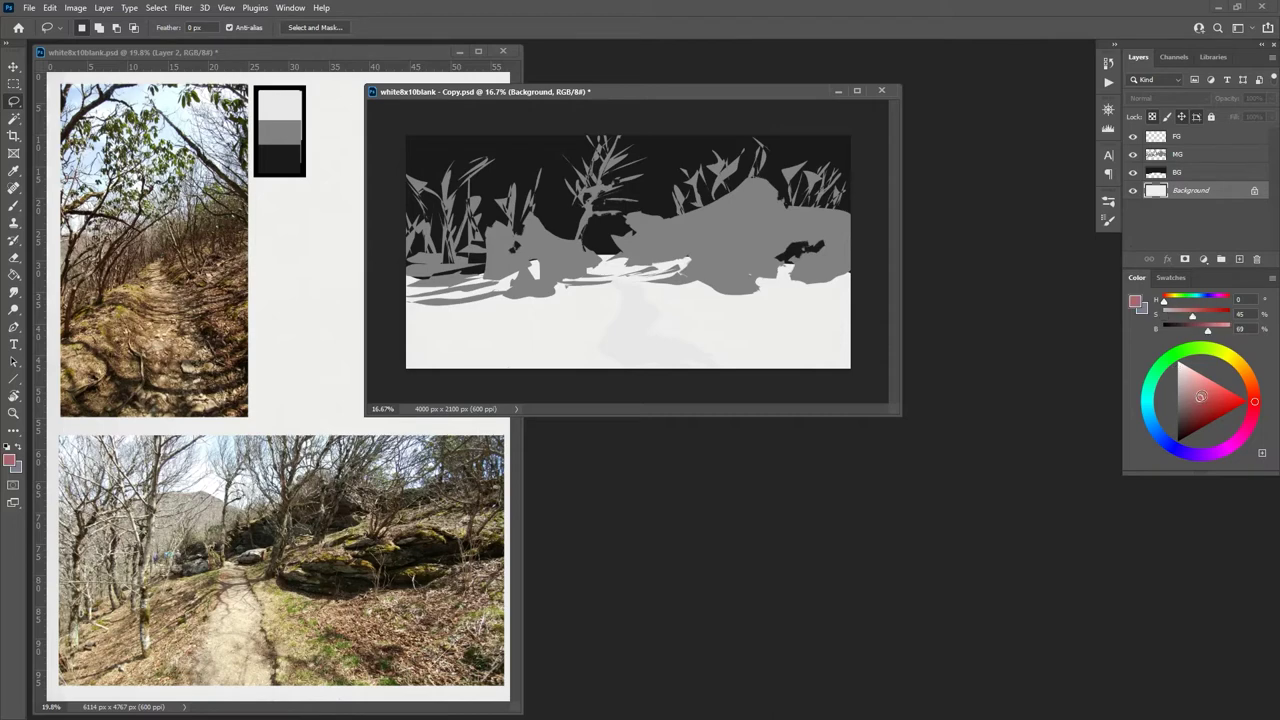
{"action": "key", "text": "g"}
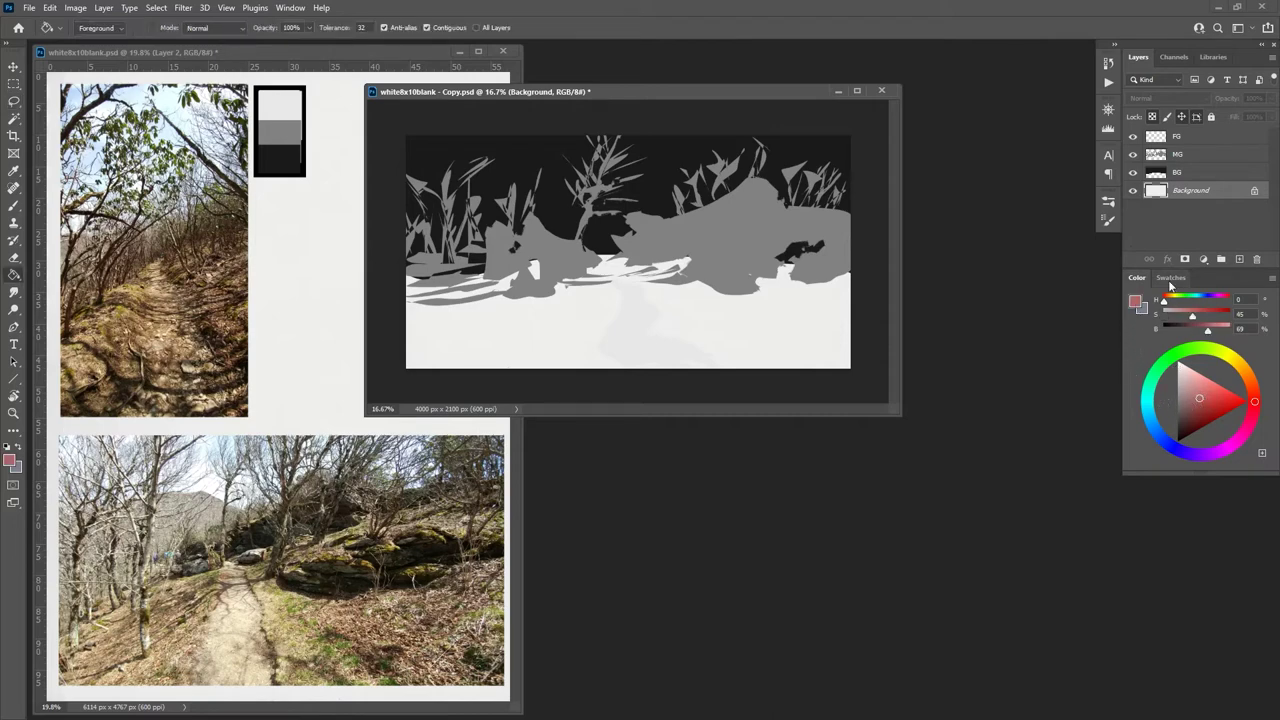
{"action": "left_click", "coordinate": [1239, 259]}
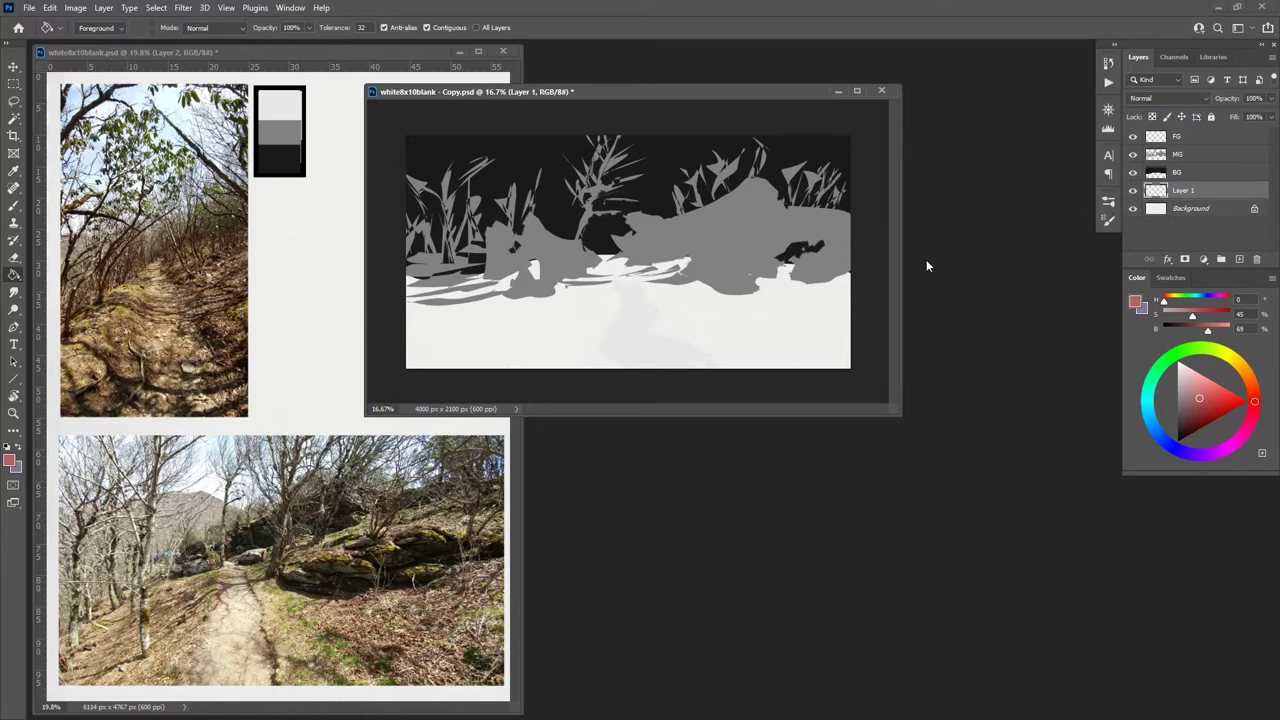
{"action": "left_click", "coordinate": [655, 345]}
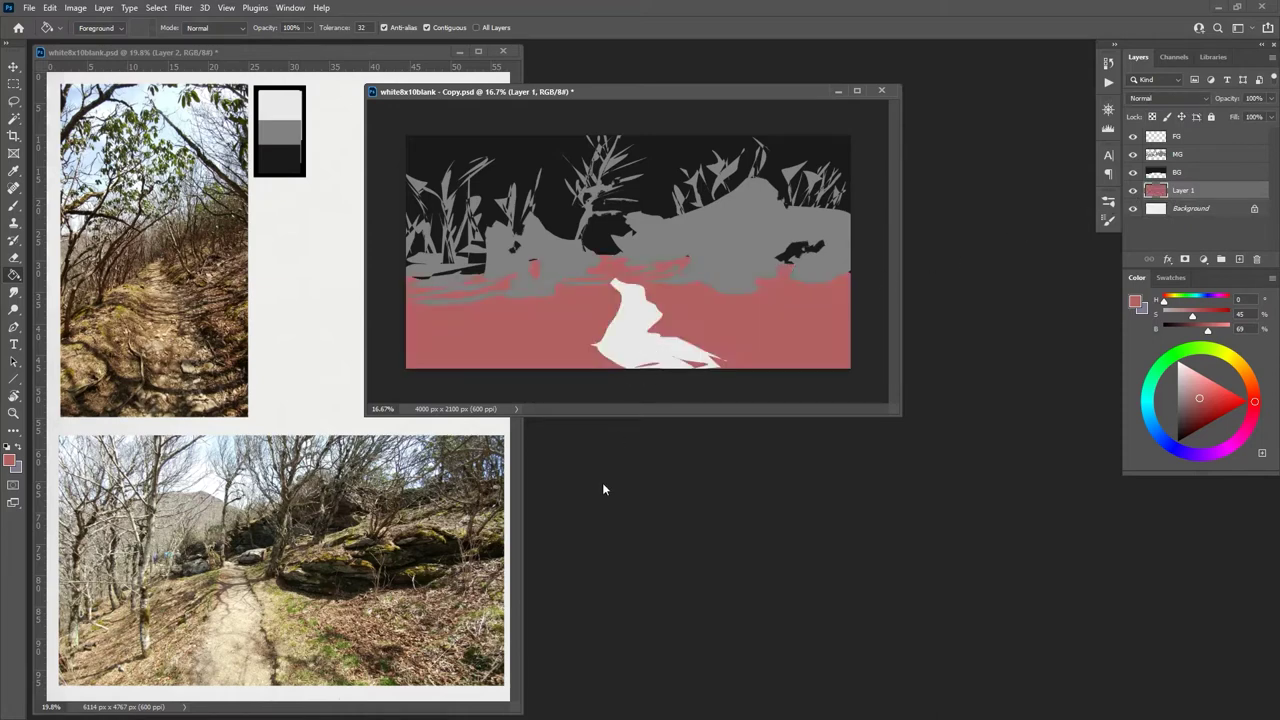
{"action": "key", "text": "l"}
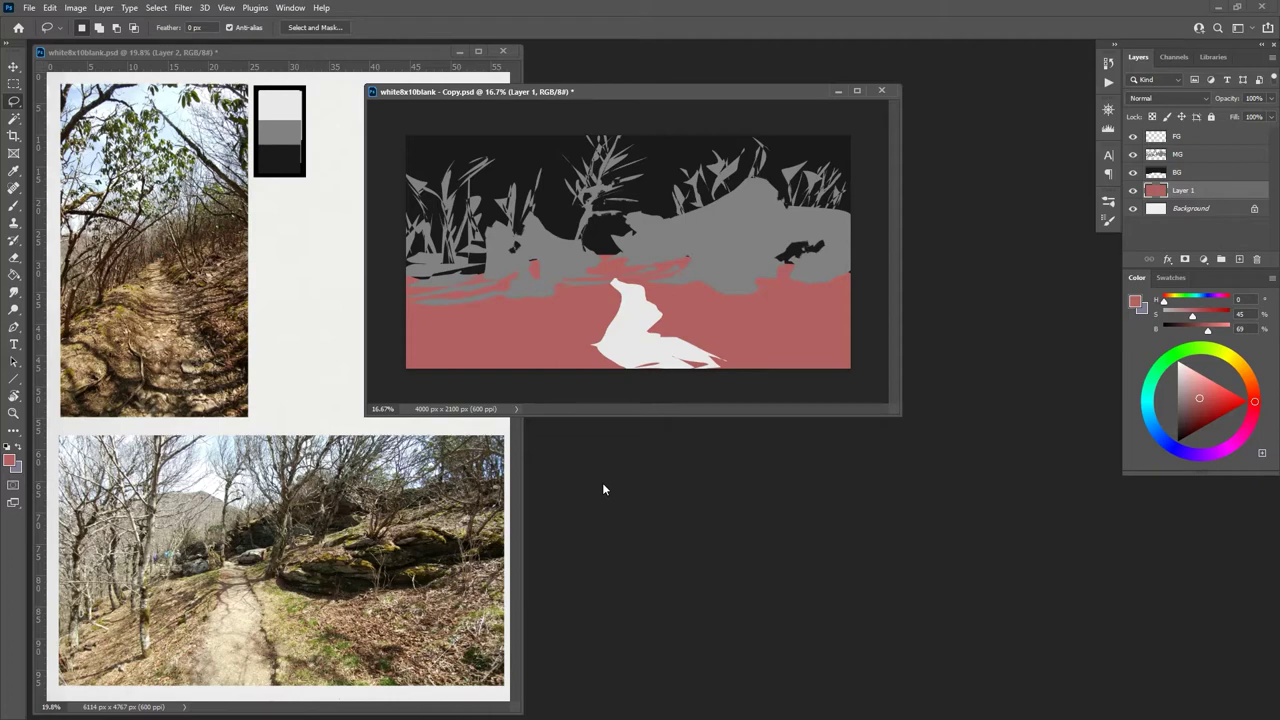
Step: On the FG layer, set the color to 0% saturation and 90% brightness and fill small angular light patches right of the path
{"action": "left_click", "coordinate": [1147, 142]}
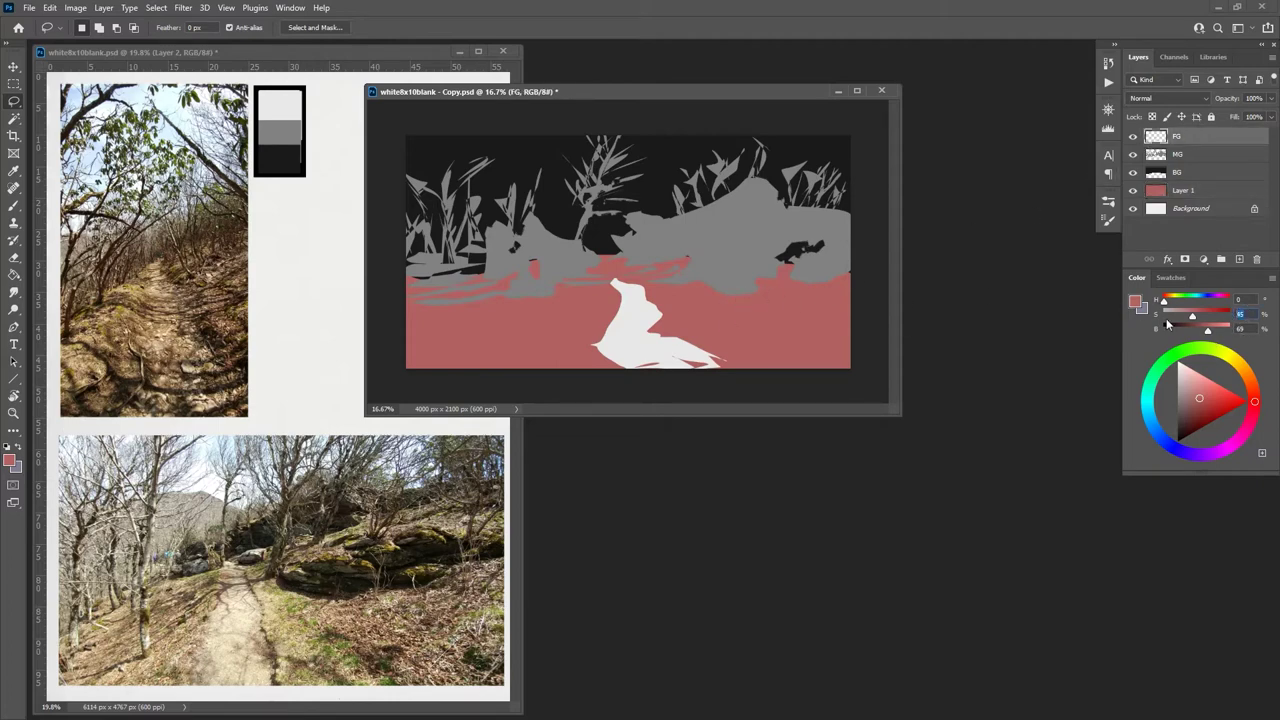
{"action": "type", "text": "090"}
{"action": "mouse_move", "coordinate": [672, 318]}
{"action": "left_mouse_down"}
{"action": "mouse_move", "coordinate": [686, 325]}
{"action": "mouse_move", "coordinate": [666, 338]}
{"action": "mouse_move", "coordinate": [670, 318]}
{"action": "mouse_move", "coordinate": [714, 322]}
{"action": "mouse_move", "coordinate": [690, 338]}
{"action": "left_mouse_up"}
{"action": "key", "text": "g"}
{"action": "left_click", "coordinate": [698, 328]}
{"action": "key", "text": "l"}
{"action": "key", "text": "g"}
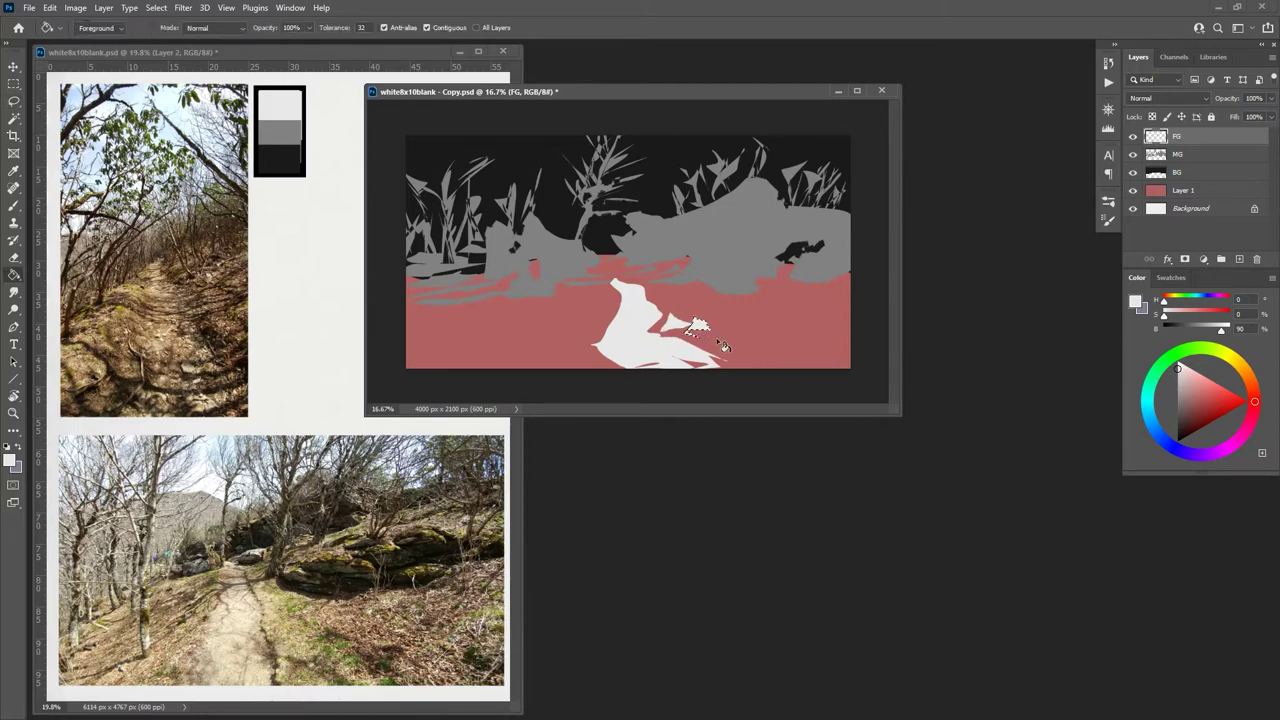
{"action": "left_click", "coordinate": [697, 328]}
{"action": "key", "text": "l"}
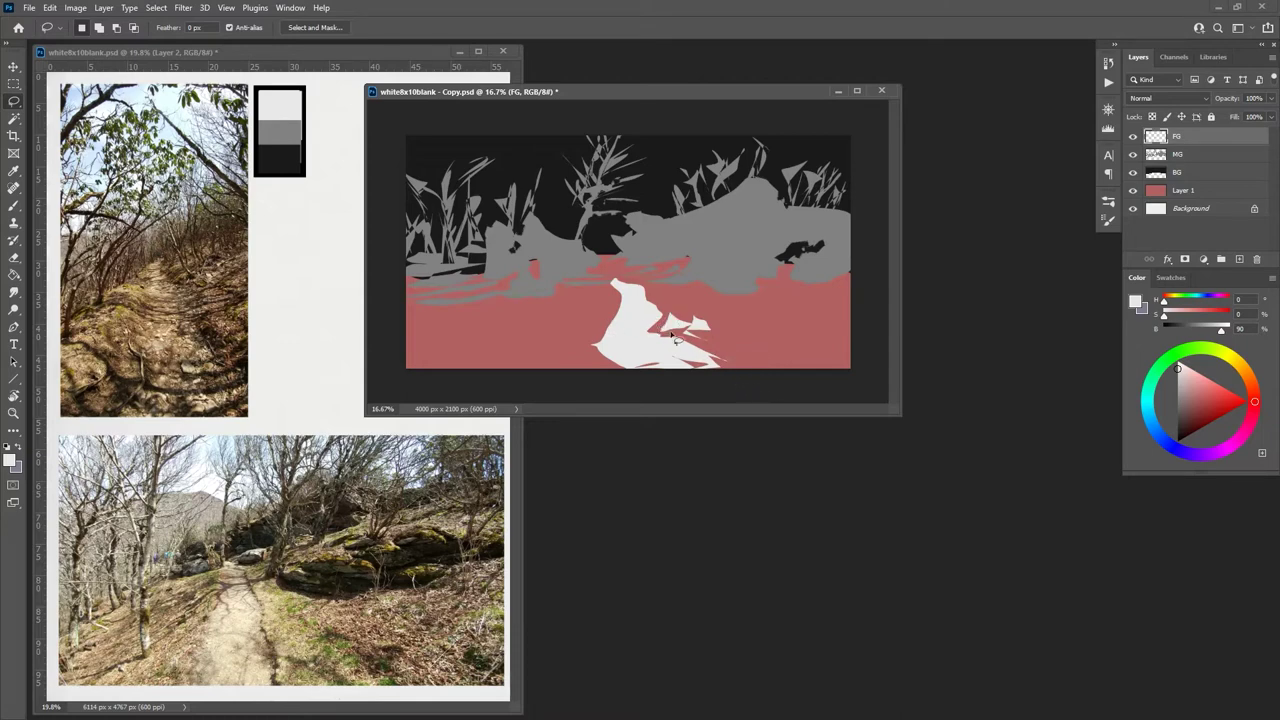
Step: Extend the path's lower-left edge with a light shape and add two small angular light patches beside it
{"action": "mouse_move", "coordinate": [604, 368]}
{"action": "left_mouse_down"}
{"action": "mouse_move", "coordinate": [592, 334]}
{"action": "mouse_move", "coordinate": [578, 340]}
{"action": "mouse_move", "coordinate": [609, 325]}
{"action": "mouse_move", "coordinate": [595, 333]}
{"action": "mouse_move", "coordinate": [619, 307]}
{"action": "mouse_move", "coordinate": [595, 322]}
{"action": "mouse_move", "coordinate": [610, 298]}
{"action": "mouse_move", "coordinate": [562, 348]}
{"action": "left_mouse_up"}
{"action": "key", "text": "g"}
{"action": "left_click", "coordinate": [612, 363]}
{"action": "key", "text": "l"}
{"action": "key", "text": "g"}
{"action": "left_click", "coordinate": [583, 333]}
{"action": "key", "text": "l"}
{"action": "key", "text": "g"}
{"action": "left_click", "coordinate": [600, 328]}
{"action": "key", "text": "l"}
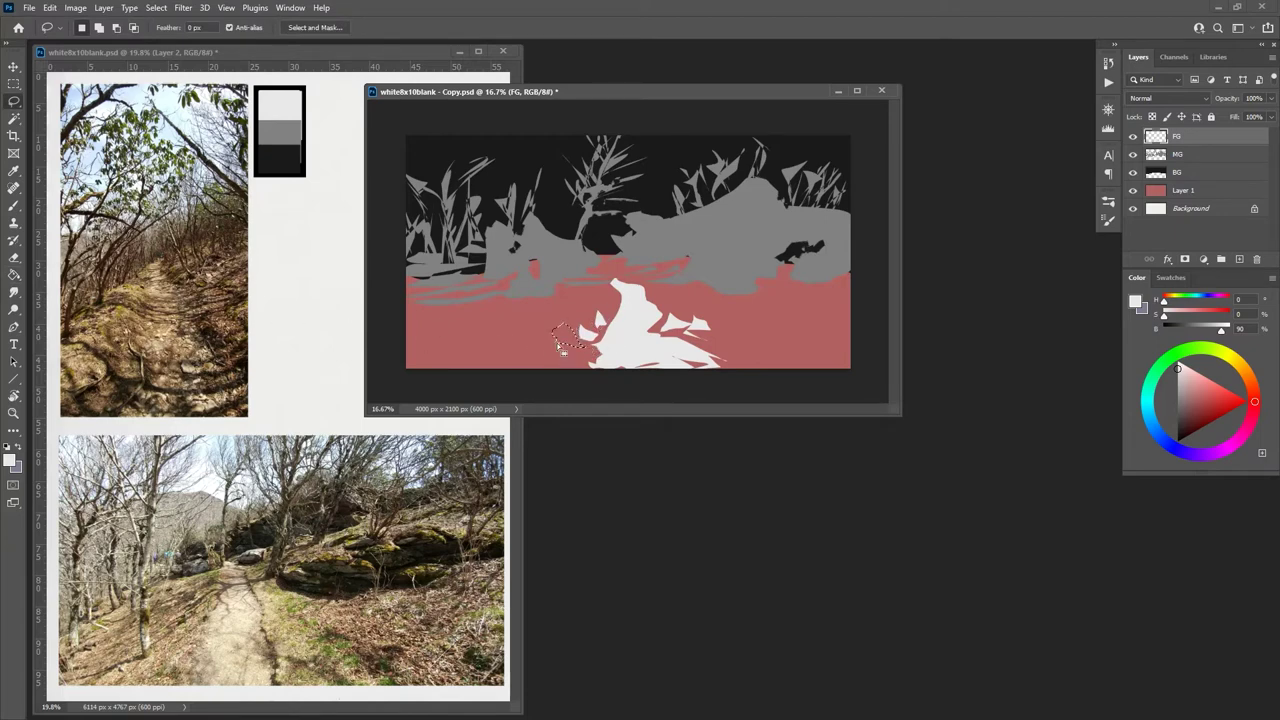
Step: Fill more light leaf-like patches and thin curved strokes farther left of the path
{"action": "key", "text": "alt+BackSpace"}
{"action": "key", "text": "g"}
{"action": "key", "text": "l"}
{"action": "left_click_drag", "start_coordinate": [612, 331], "coordinate": [562, 312]}
{"action": "key", "text": "g"}
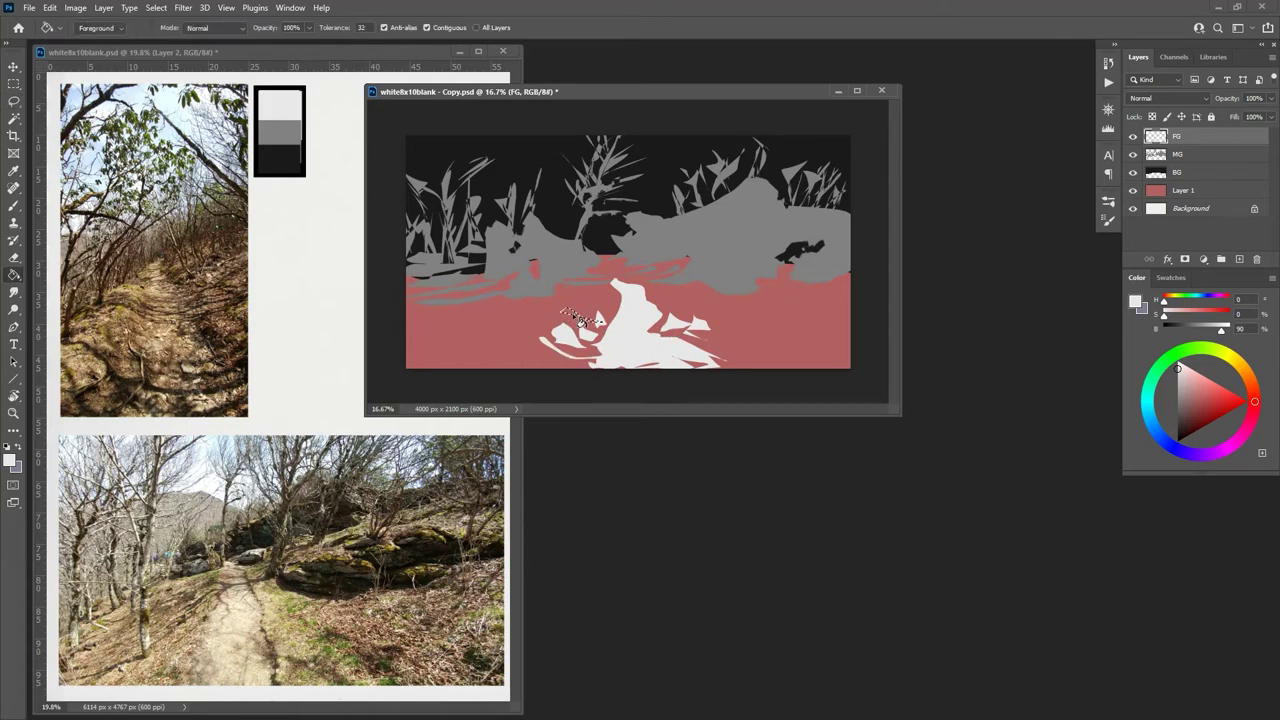
{"action": "left_click", "coordinate": [603, 326]}
{"action": "key", "text": "l"}
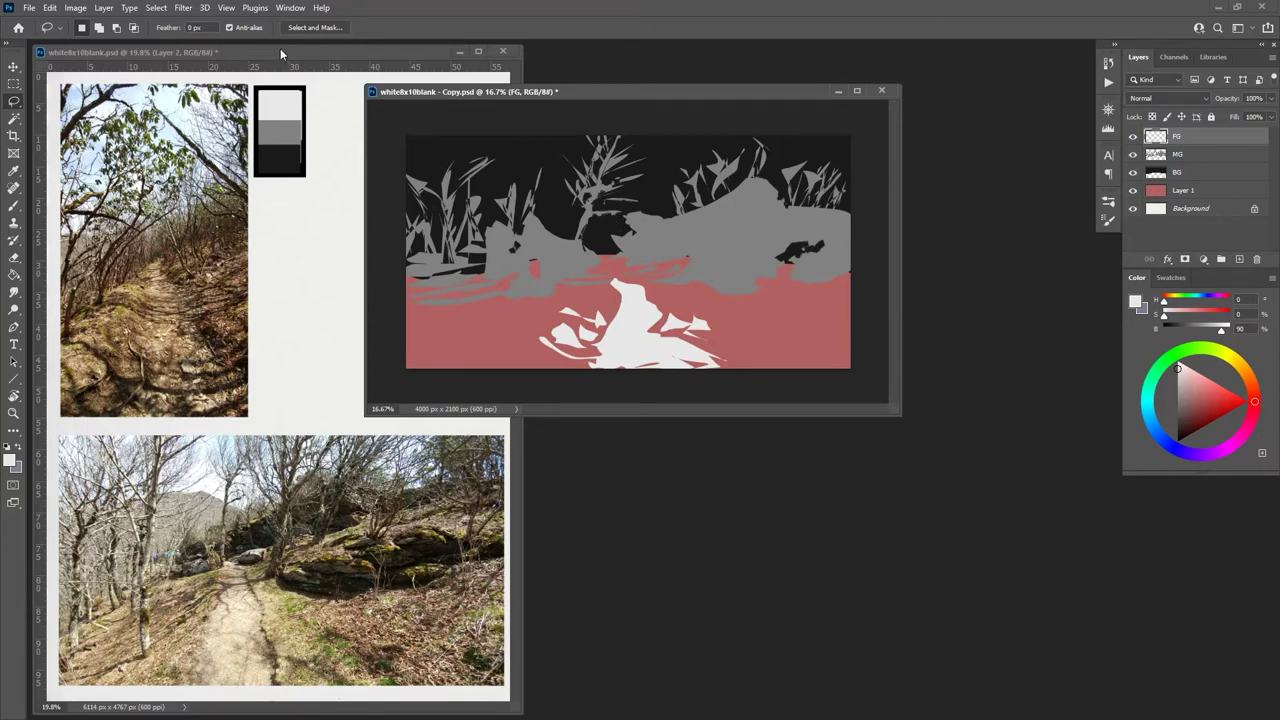
Step: Lasso and fill a long light tree trunk leaning from the right foreground up toward the canvas's top center
{"action": "mouse_move", "coordinate": [790, 314]}
{"action": "left_mouse_down"}
{"action": "mouse_move", "coordinate": [696, 215]}
{"action": "mouse_move", "coordinate": [594, 145]}
{"action": "mouse_move", "coordinate": [708, 210]}
{"action": "mouse_move", "coordinate": [788, 308]}
{"action": "left_mouse_up"}
{"action": "key", "text": "g"}
{"action": "left_click", "coordinate": [788, 308]}
{"action": "key", "text": "l"}
{"action": "key", "text": "ctrl+d"}
Step: Add thin light branches on the left side of the leaning trunk's upper end
{"action": "mouse_move", "coordinate": [655, 181]}
{"action": "left_mouse_down"}
{"action": "mouse_move", "coordinate": [635, 143]}
{"action": "mouse_move", "coordinate": [656, 180]}
{"action": "left_mouse_up"}
{"action": "key", "text": "g"}
{"action": "left_click", "coordinate": [655, 178]}
{"action": "key", "text": "l"}
{"action": "mouse_move", "coordinate": [606, 178]}
{"action": "left_mouse_down"}
{"action": "mouse_move", "coordinate": [652, 178]}
{"action": "mouse_move", "coordinate": [640, 176]}
{"action": "left_mouse_up"}
{"action": "key", "text": "g"}
{"action": "left_click", "coordinate": [630, 172]}
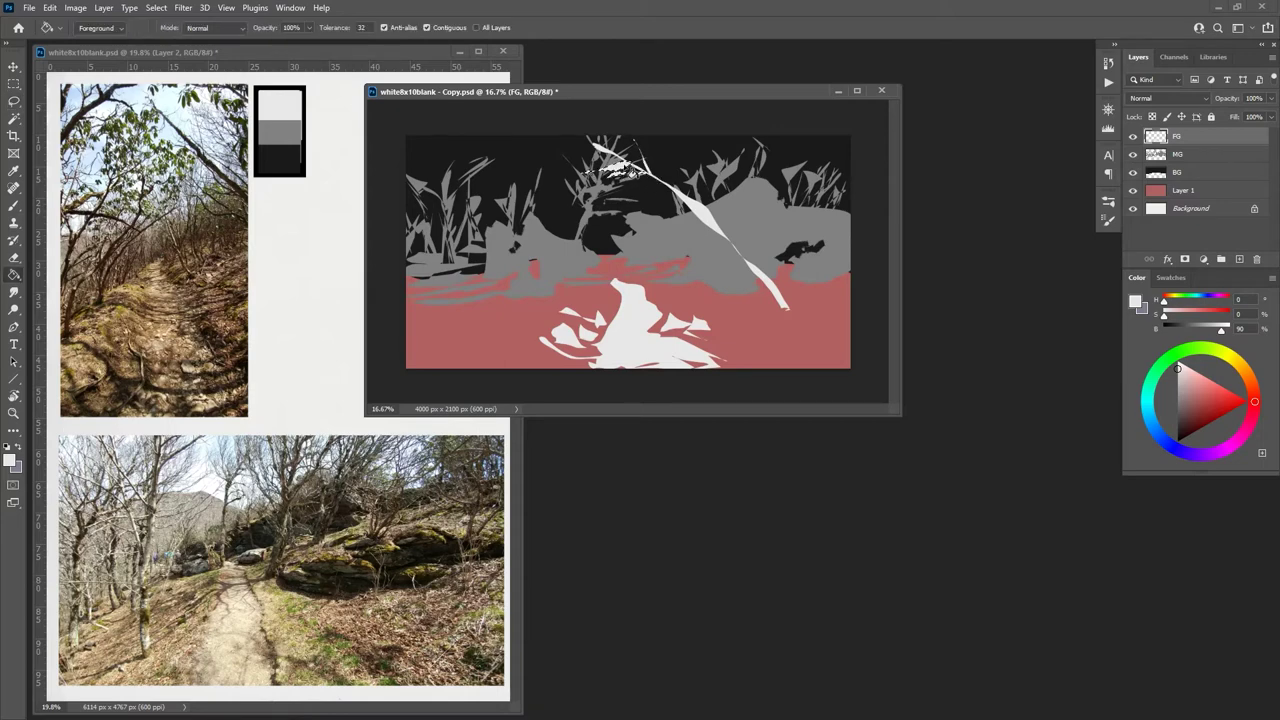
Step: Add a light branch rising from the middle of the leaning trunk to the canvas's top edge
{"action": "key", "text": "l"}
{"action": "mouse_move", "coordinate": [672, 186]}
{"action": "left_mouse_down"}
{"action": "mouse_move", "coordinate": [678, 204]}
{"action": "mouse_move", "coordinate": [656, 156]}
{"action": "mouse_move", "coordinate": [692, 212]}
{"action": "mouse_move", "coordinate": [672, 140]}
{"action": "mouse_move", "coordinate": [660, 150]}
{"action": "left_mouse_up"}
{"action": "key", "text": "g"}
{"action": "left_click", "coordinate": [676, 185]}
{"action": "key", "text": "l"}
Step: Fill out the leaning tree with short light twigs below its left side and several upright branches along its right side
{"action": "mouse_move", "coordinate": [683, 213]}
{"action": "left_mouse_down"}
{"action": "mouse_move", "coordinate": [602, 203]}
{"action": "mouse_move", "coordinate": [698, 210]}
{"action": "left_mouse_up"}
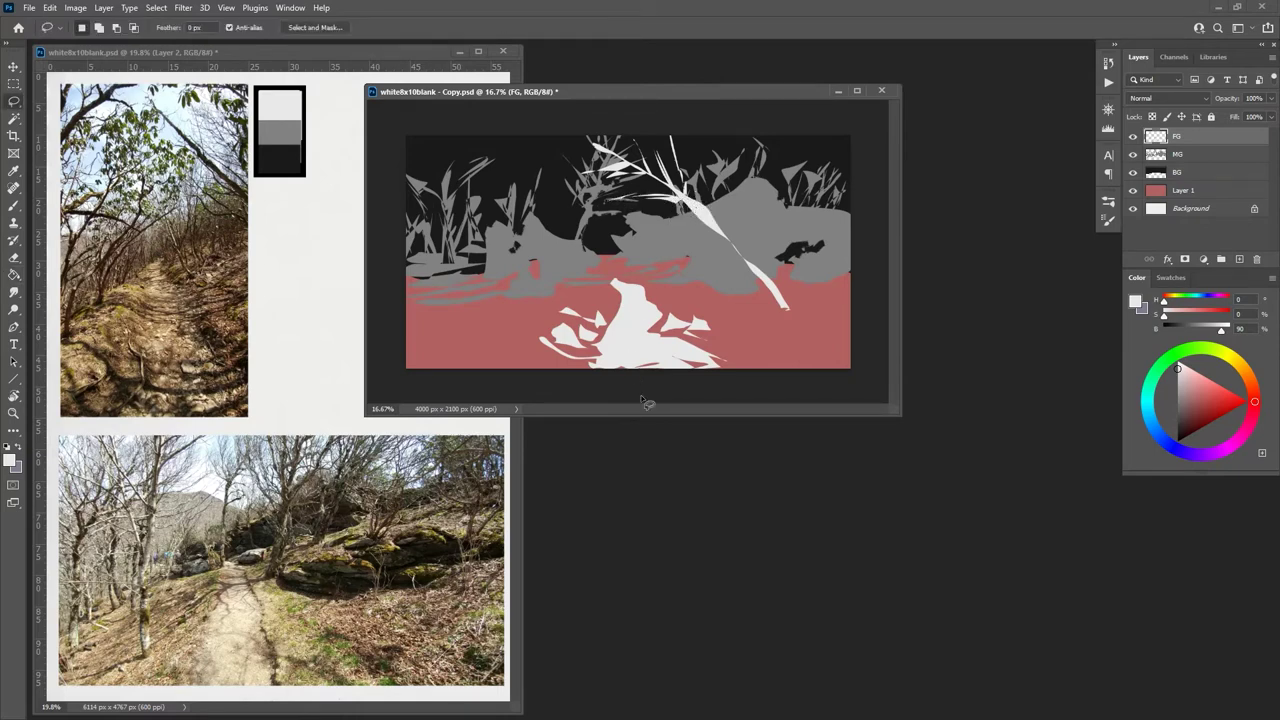
{"action": "mouse_move", "coordinate": [714, 212]}
{"action": "left_mouse_down"}
{"action": "mouse_move", "coordinate": [719, 160]}
{"action": "mouse_move", "coordinate": [727, 246]}
{"action": "mouse_move", "coordinate": [712, 228]}
{"action": "mouse_move", "coordinate": [719, 240]}
{"action": "mouse_move", "coordinate": [659, 228]}
{"action": "mouse_move", "coordinate": [733, 245]}
{"action": "left_mouse_up"}
{"action": "key", "text": "alt+BackSpace"}
{"action": "key", "text": "alt+BackSpace"}
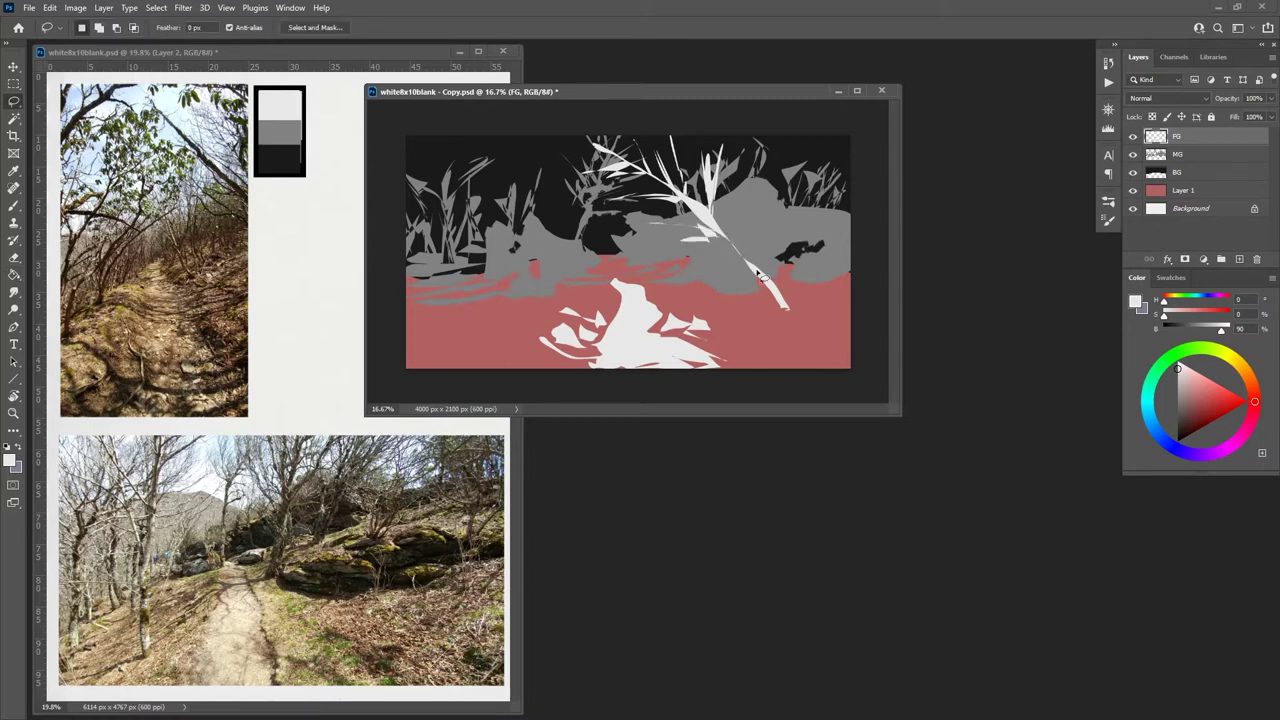
{"action": "key", "text": "ctrl+d"}
{"action": "mouse_move", "coordinate": [701, 206]}
{"action": "left_mouse_down"}
{"action": "mouse_move", "coordinate": [720, 230]}
{"action": "mouse_move", "coordinate": [700, 205]}
{"action": "mouse_move", "coordinate": [729, 217]}
{"action": "mouse_move", "coordinate": [730, 238]}
{"action": "mouse_move", "coordinate": [707, 208]}
{"action": "mouse_move", "coordinate": [738, 217]}
{"action": "mouse_move", "coordinate": [751, 266]}
{"action": "mouse_move", "coordinate": [738, 196]}
{"action": "mouse_move", "coordinate": [755, 268]}
{"action": "mouse_move", "coordinate": [744, 220]}
{"action": "left_mouse_up"}
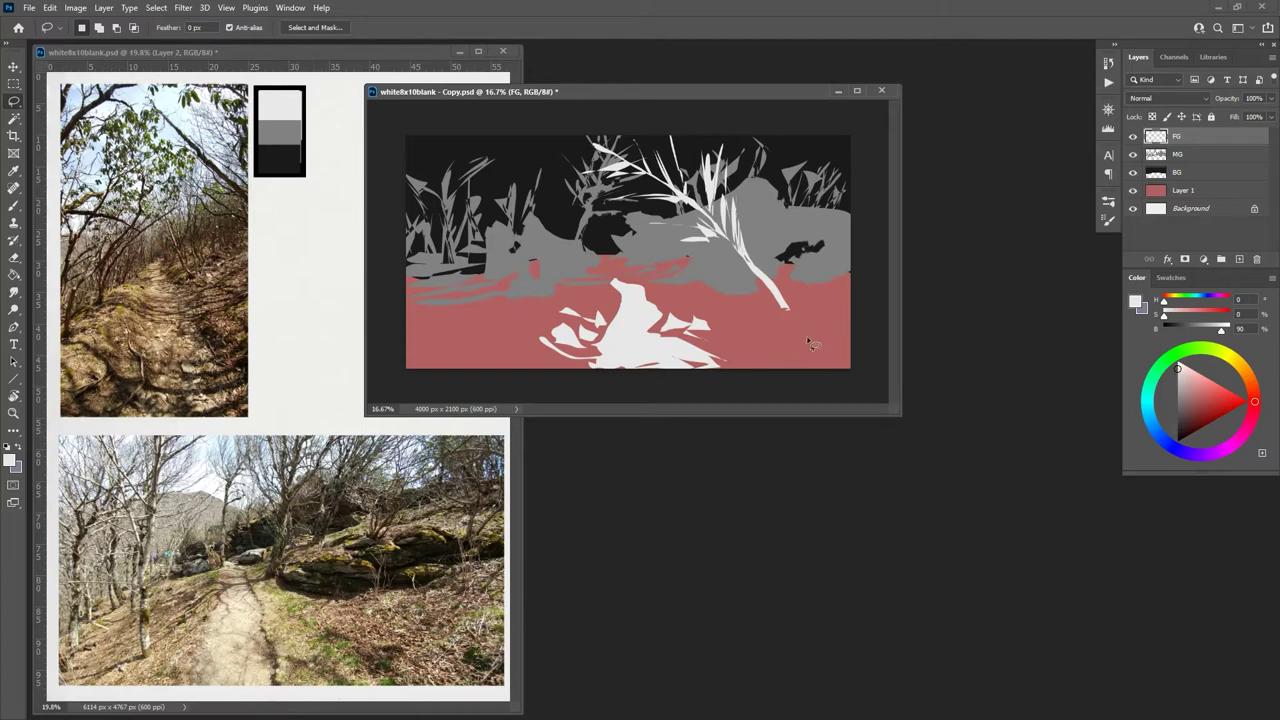
Step: Lasso and fill sweeping light curved strokes across the lower-right foreground from the path to the canvas's right edge
{"action": "mouse_move", "coordinate": [808, 338]}
{"action": "left_mouse_down"}
{"action": "mouse_move", "coordinate": [757, 355]}
{"action": "mouse_move", "coordinate": [800, 349]}
{"action": "left_mouse_up"}
{"action": "left_click_drag", "start_coordinate": [866, 305], "coordinate": [817, 326]}
{"action": "left_click_drag", "start_coordinate": [852, 321], "coordinate": [838, 348]}
{"action": "key", "text": "alt+BackSpace"}
{"action": "mouse_move", "coordinate": [754, 360]}
{"action": "left_mouse_down"}
{"action": "mouse_move", "coordinate": [712, 366]}
{"action": "mouse_move", "coordinate": [778, 352]}
{"action": "mouse_move", "coordinate": [766, 374]}
{"action": "mouse_move", "coordinate": [745, 372]}
{"action": "mouse_move", "coordinate": [800, 356]}
{"action": "mouse_move", "coordinate": [780, 372]}
{"action": "left_mouse_up"}
{"action": "key", "text": "alt+BackSpace"}
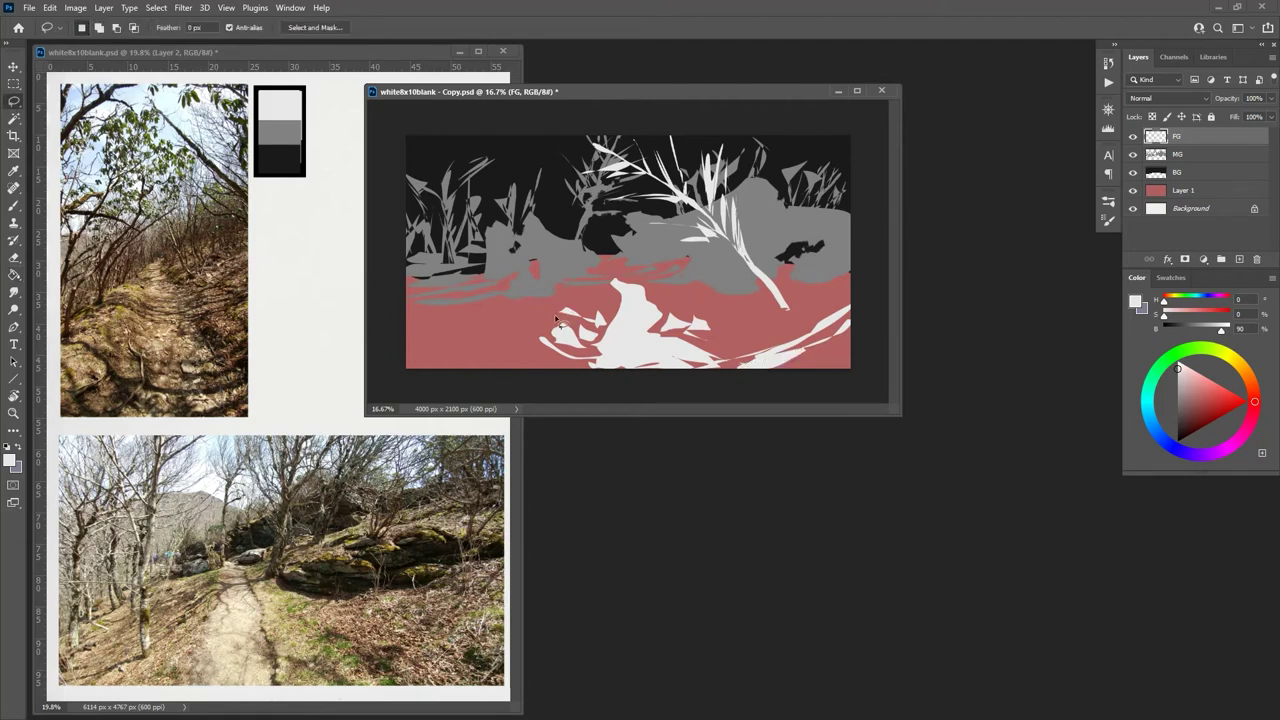
Step: Lasso and fill long, thin light branches arching from the path's left side up toward the leaning tree
{"action": "mouse_move", "coordinate": [550, 323]}
{"action": "left_mouse_down"}
{"action": "mouse_move", "coordinate": [563, 295]}
{"action": "mouse_move", "coordinate": [638, 230]}
{"action": "mouse_move", "coordinate": [636, 183]}
{"action": "mouse_move", "coordinate": [640, 240]}
{"action": "mouse_move", "coordinate": [542, 347]}
{"action": "left_mouse_up"}
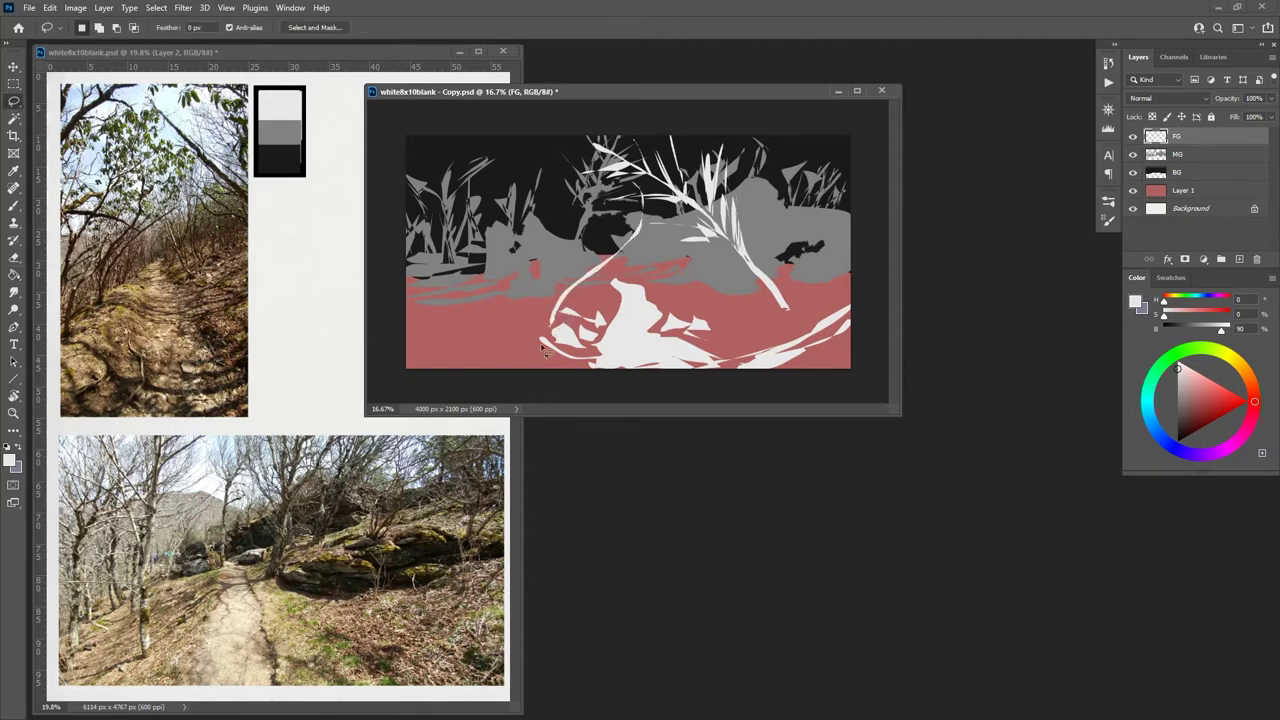
{"action": "mouse_move", "coordinate": [579, 298]}
{"action": "left_mouse_down"}
{"action": "mouse_move", "coordinate": [675, 231]}
{"action": "mouse_move", "coordinate": [602, 283]}
{"action": "left_mouse_up"}
{"action": "key", "text": "g"}
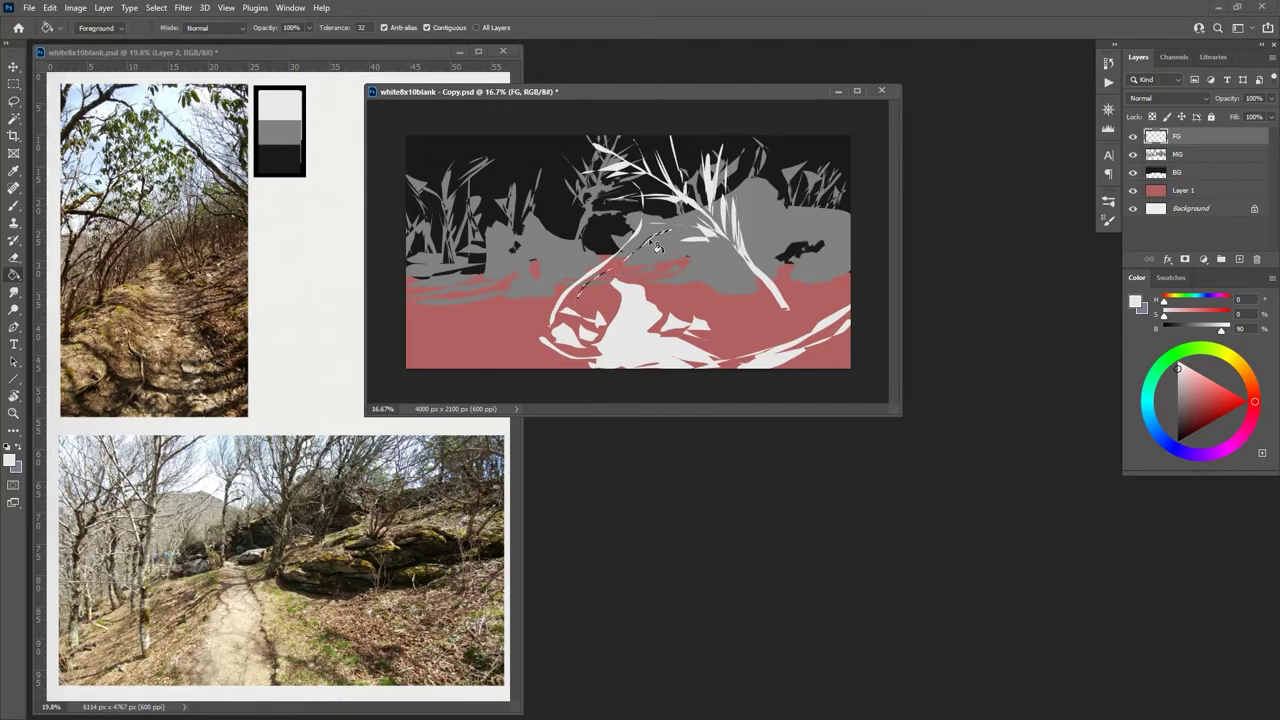
{"action": "key", "text": "l"}
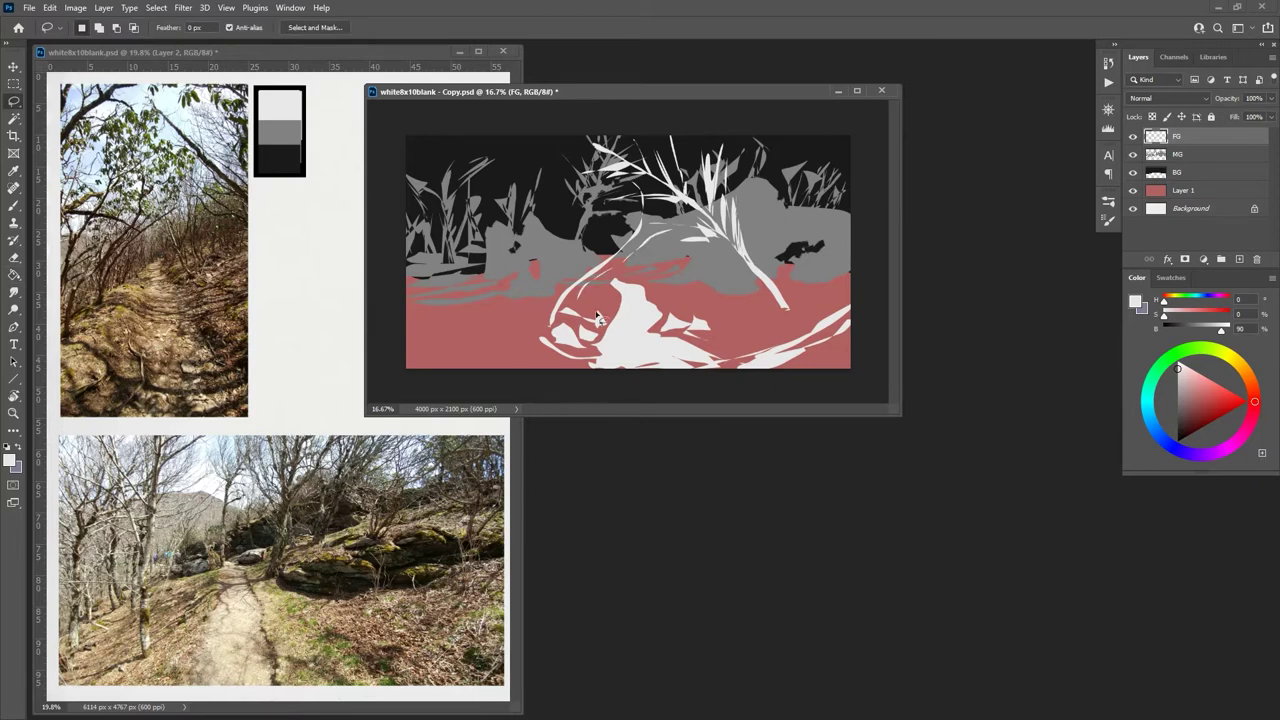
{"action": "mouse_move", "coordinate": [635, 228]}
{"action": "left_mouse_down"}
{"action": "mouse_move", "coordinate": [655, 243]}
{"action": "mouse_move", "coordinate": [578, 298]}
{"action": "mouse_move", "coordinate": [671, 234]}
{"action": "mouse_move", "coordinate": [592, 288]}
{"action": "mouse_move", "coordinate": [640, 245]}
{"action": "mouse_move", "coordinate": [605, 280]}
{"action": "left_mouse_up"}
{"action": "key", "text": "Delete"}
{"action": "left_click_drag", "start_coordinate": [586, 292], "coordinate": [590, 293]}
{"action": "key", "text": "g"}
{"action": "key", "text": "l"}
Step: Add a slim light trunk slanting up from the ground left of the path, with a curved side branch on its left
{"action": "mouse_move", "coordinate": [529, 331]}
{"action": "left_mouse_down"}
{"action": "mouse_move", "coordinate": [597, 195]}
{"action": "mouse_move", "coordinate": [563, 267]}
{"action": "mouse_move", "coordinate": [598, 246]}
{"action": "mouse_move", "coordinate": [613, 188]}
{"action": "mouse_move", "coordinate": [541, 265]}
{"action": "left_mouse_up"}
{"action": "key", "text": "alt+BackSpace"}
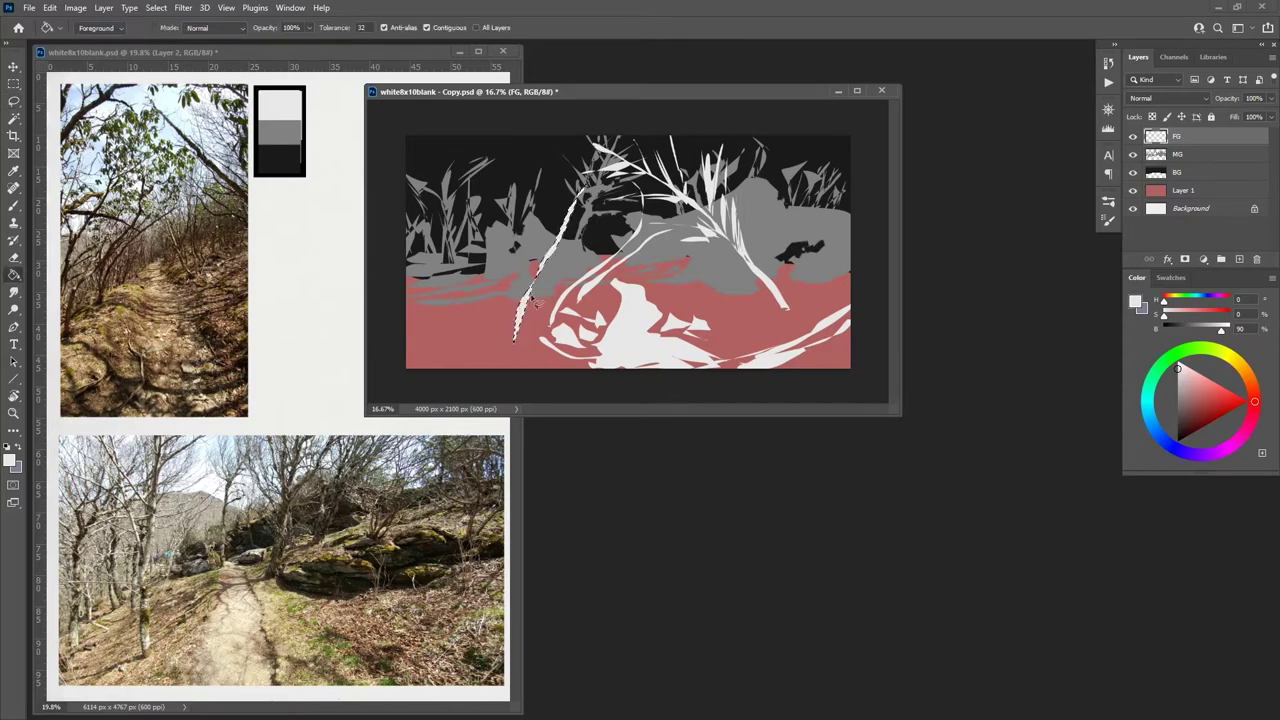
{"action": "key", "text": "ctrl+d"}
{"action": "mouse_move", "coordinate": [545, 268]}
{"action": "left_mouse_down"}
{"action": "mouse_move", "coordinate": [553, 213]}
{"action": "mouse_move", "coordinate": [510, 188]}
{"action": "mouse_move", "coordinate": [513, 172]}
{"action": "mouse_move", "coordinate": [545, 208]}
{"action": "mouse_move", "coordinate": [550, 268]}
{"action": "mouse_move", "coordinate": [558, 252]}
{"action": "left_mouse_up"}
{"action": "key", "text": "alt+BackSpace"}
{"action": "key", "text": "ctrl+d"}
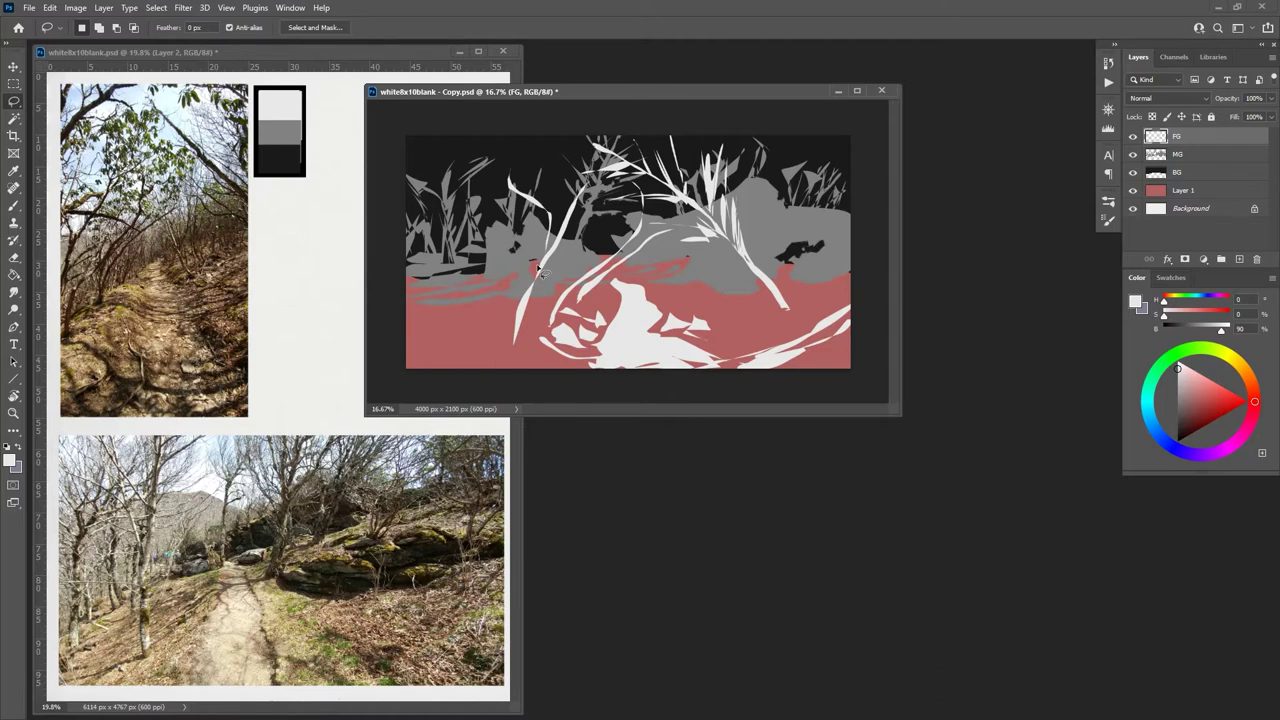
Step: Lasso and fill a light forked tree near the canvas's left edge, reaching from the foreground to the top edge
{"action": "key", "text": "g"}
{"action": "key", "text": "l"}
{"action": "mouse_move", "coordinate": [452, 326]}
{"action": "left_mouse_down"}
{"action": "mouse_move", "coordinate": [467, 238]}
{"action": "mouse_move", "coordinate": [499, 206]}
{"action": "mouse_move", "coordinate": [494, 178]}
{"action": "mouse_move", "coordinate": [543, 131]}
{"action": "mouse_move", "coordinate": [467, 228]}
{"action": "mouse_move", "coordinate": [466, 128]}
{"action": "mouse_move", "coordinate": [450, 334]}
{"action": "left_mouse_up"}
{"action": "key", "text": "alt+BackSpace"}
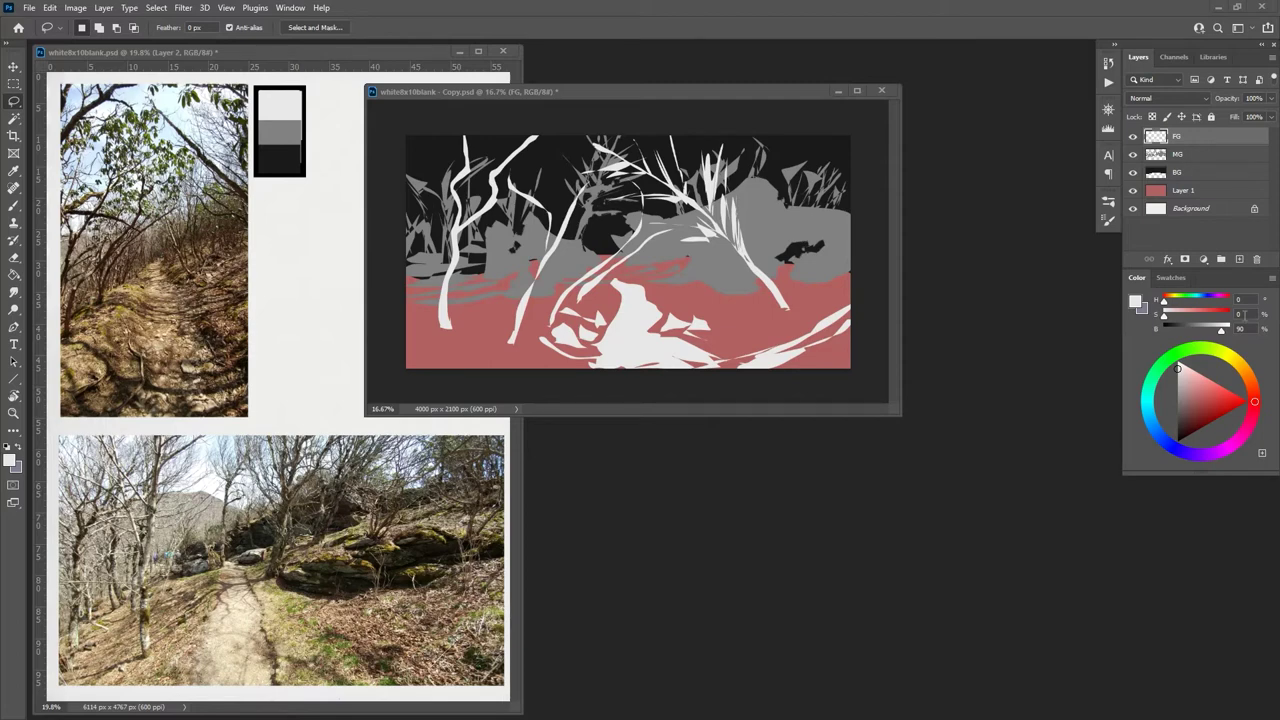
Step: Set the foreground color's brightness to 80% and lasso the whole ground area below the gray midground
{"action": "left_click", "coordinate": [1242, 329]}
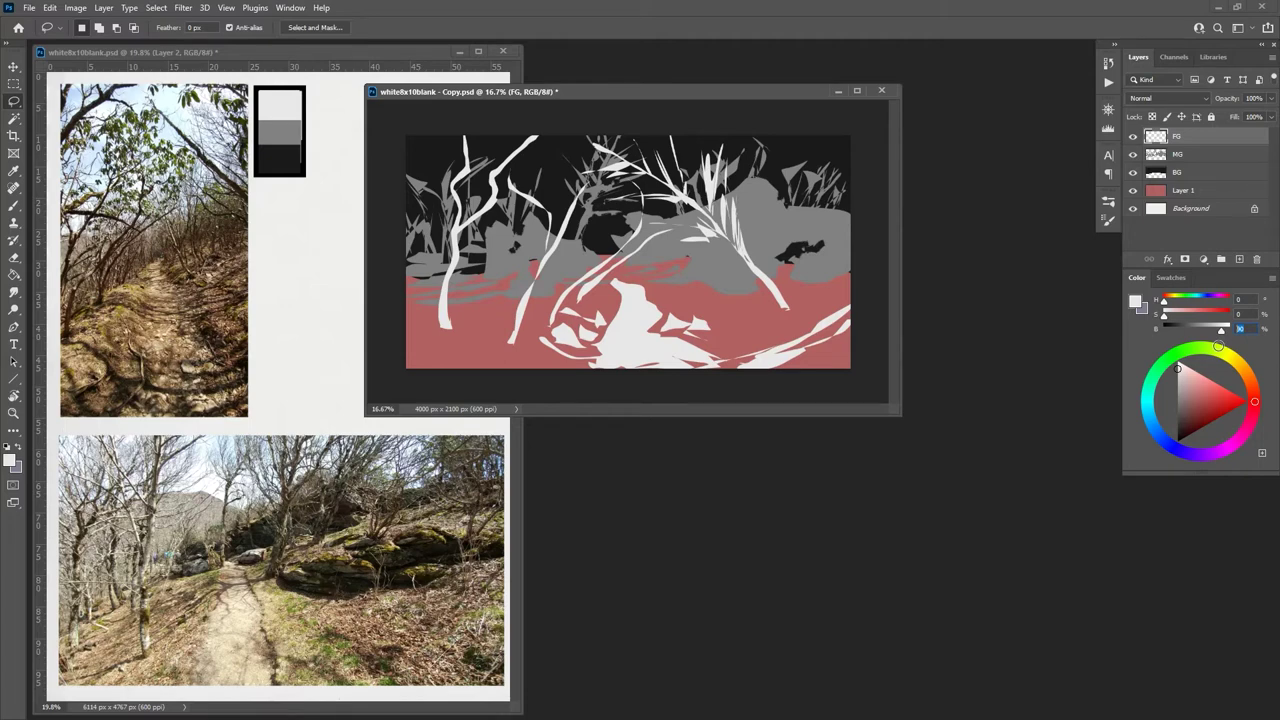
{"action": "type", "text": "80"}
{"action": "mouse_move", "coordinate": [838, 278]}
{"action": "left_mouse_down"}
{"action": "mouse_move", "coordinate": [858, 280]}
{"action": "mouse_move", "coordinate": [796, 289]}
{"action": "left_mouse_up"}
{"action": "mouse_move", "coordinate": [790, 287]}
{"action": "left_mouse_down"}
{"action": "mouse_move", "coordinate": [731, 298]}
{"action": "mouse_move", "coordinate": [615, 281]}
{"action": "mouse_move", "coordinate": [560, 285]}
{"action": "mouse_move", "coordinate": [546, 302]}
{"action": "mouse_move", "coordinate": [401, 308]}
{"action": "mouse_move", "coordinate": [395, 374]}
{"action": "mouse_move", "coordinate": [854, 376]}
{"action": "mouse_move", "coordinate": [856, 278]}
{"action": "left_mouse_up"}
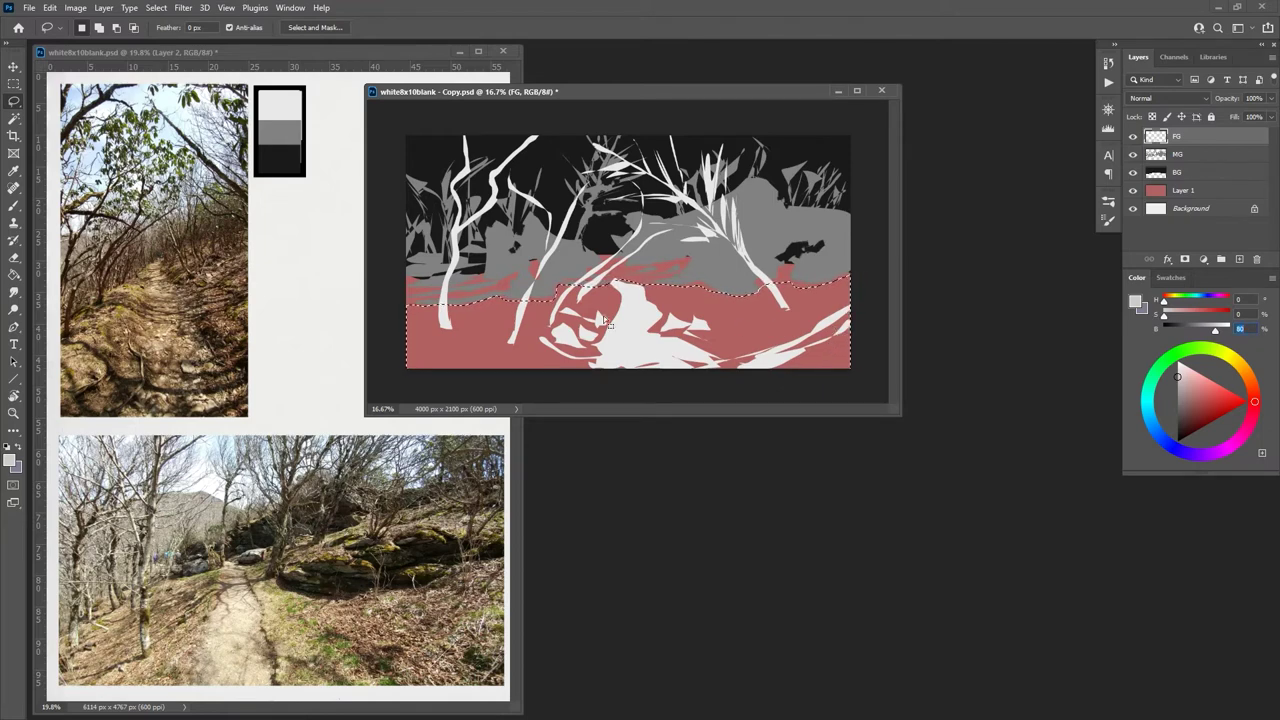
Step: Fill the selected ground with the light gray on the FG layer, keeping the lighter path and branch shapes, and deselect
{"action": "left_click", "coordinate": [13, 258]}
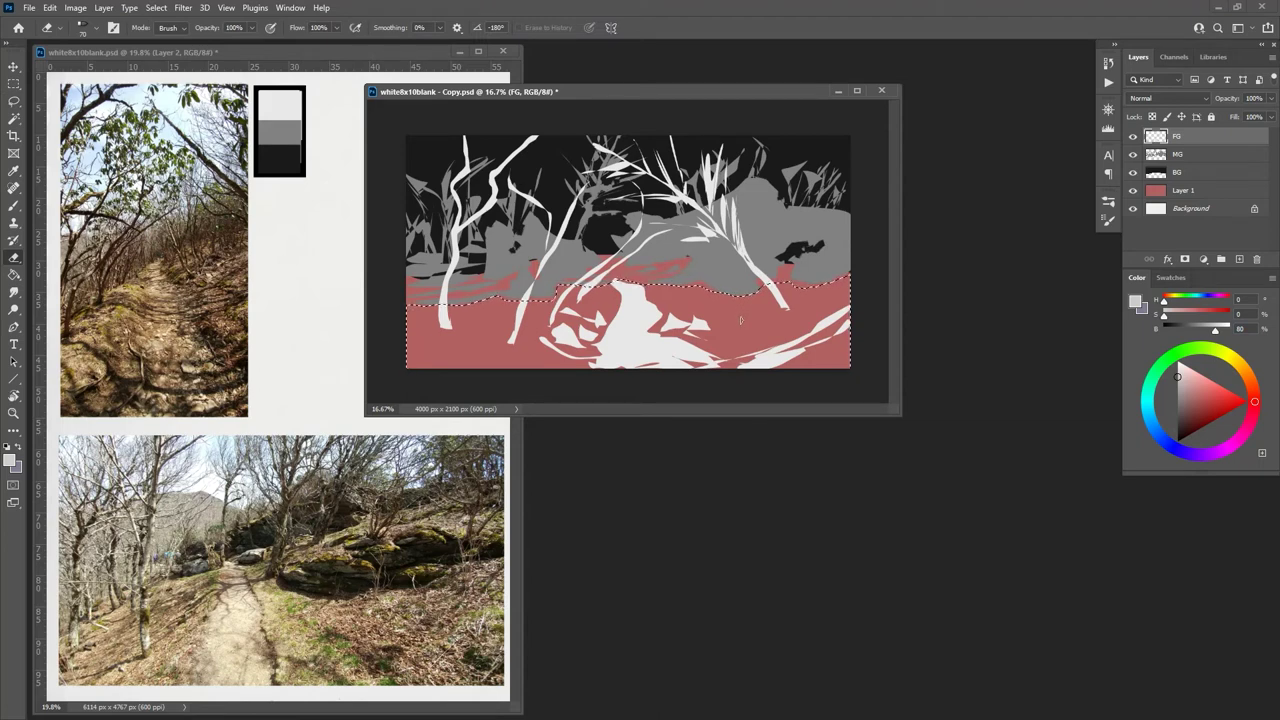
{"action": "key", "text": "g"}
{"action": "left_click", "coordinate": [747, 333]}
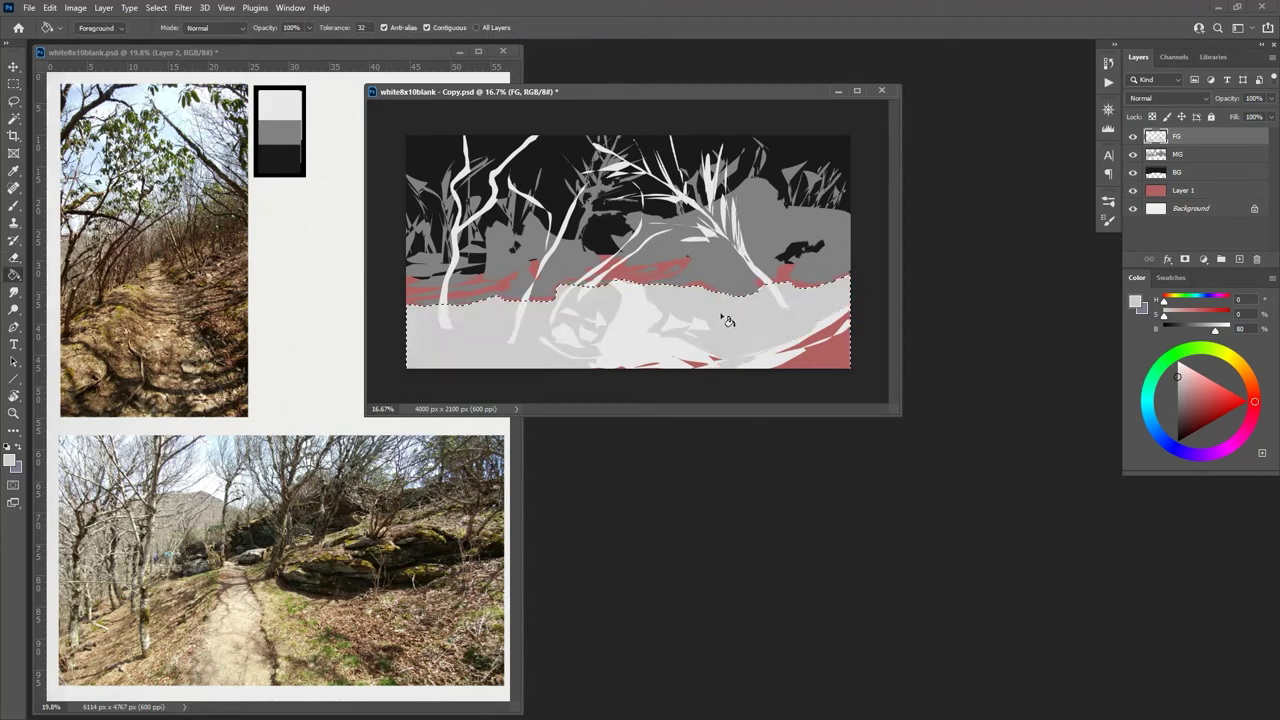
{"action": "left_click", "coordinate": [831, 339]}
{"action": "left_click", "coordinate": [696, 364]}
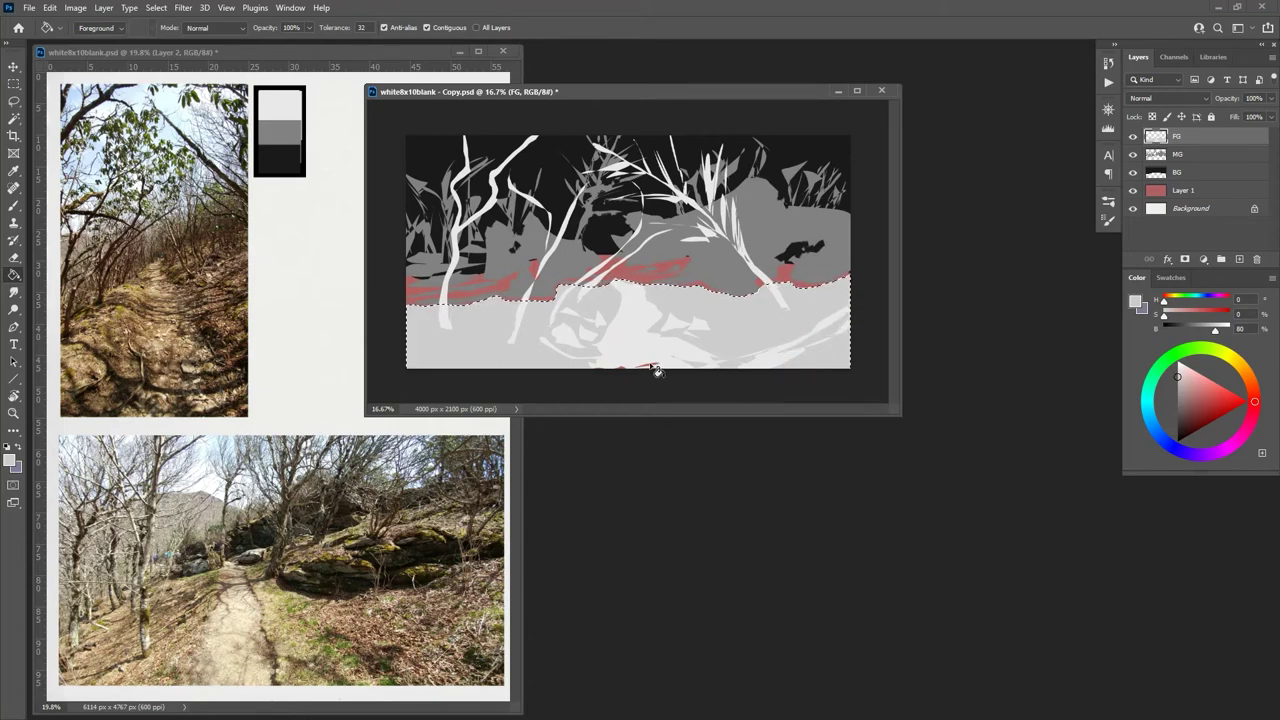
{"action": "left_click", "coordinate": [610, 368]}
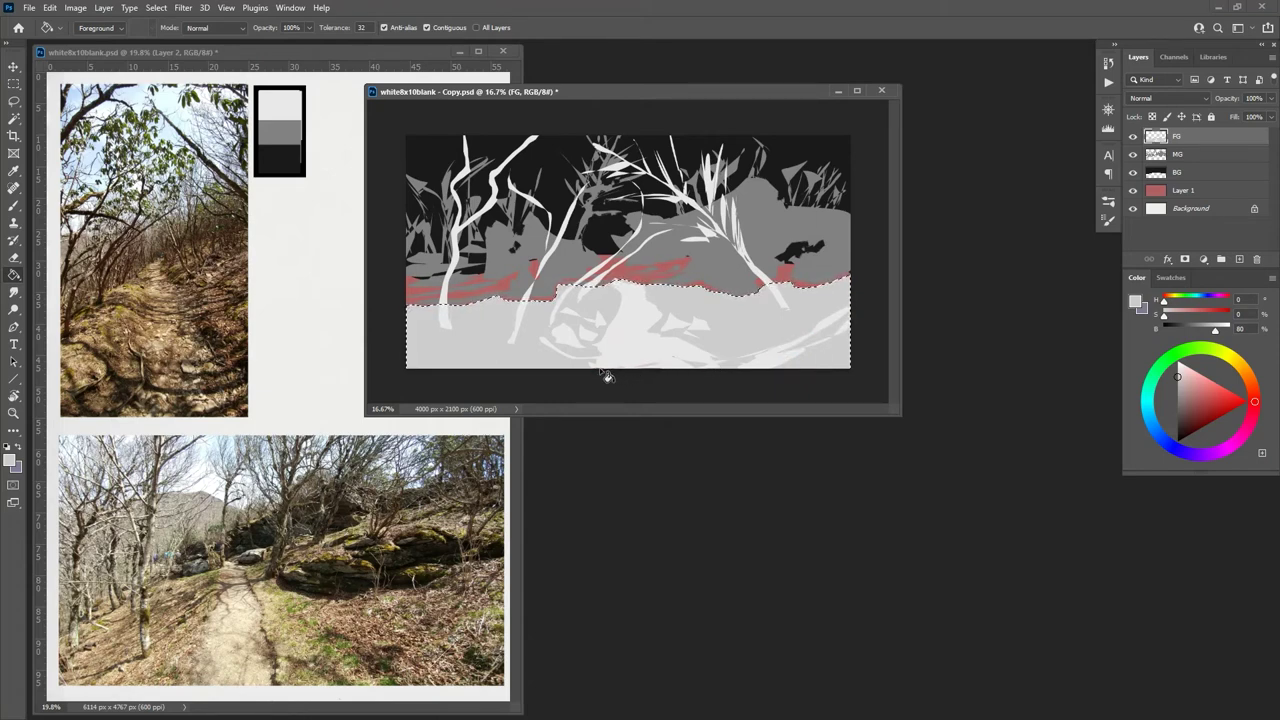
{"action": "left_click", "coordinate": [607, 368]}
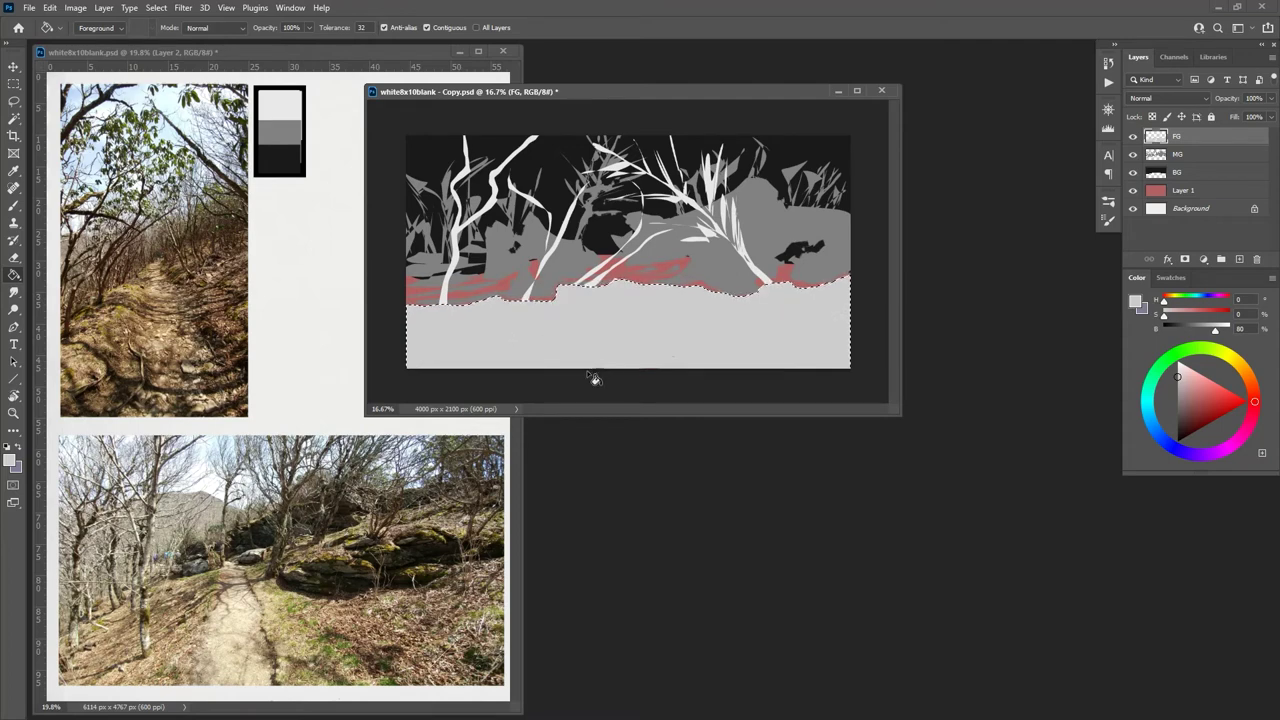
{"action": "key", "text": "ctrl+z"}
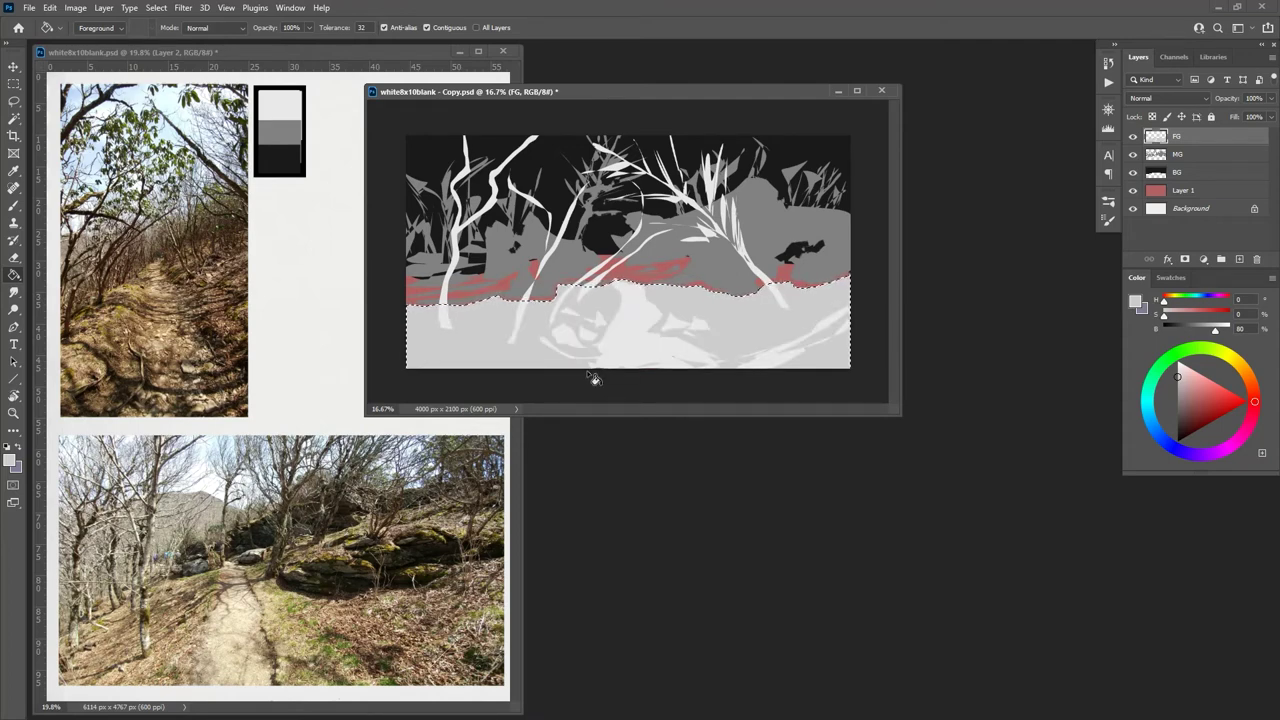
{"action": "key", "text": "ctrl+d"}
Step: In the reference document, lasso and fill a light gray swatch overlapping the value scale's lightest block
{"action": "left_click", "coordinate": [305, 99]}
{"action": "key", "text": "l"}
{"action": "mouse_move", "coordinate": [305, 99]}
{"action": "left_mouse_down"}
{"action": "mouse_move", "coordinate": [288, 106]}
{"action": "mouse_move", "coordinate": [325, 99]}
{"action": "mouse_move", "coordinate": [288, 102]}
{"action": "mouse_move", "coordinate": [325, 116]}
{"action": "left_mouse_up"}
{"action": "key", "text": "ctrl+d"}
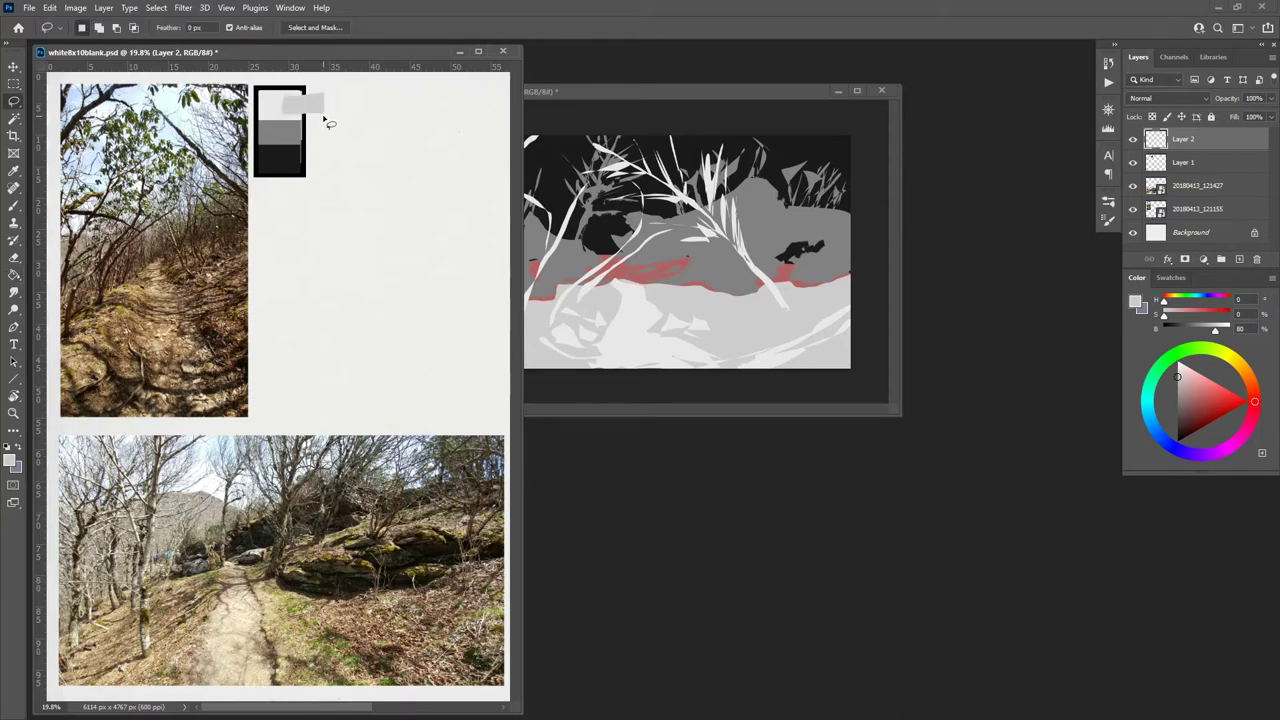
Step: Back in the thumbnail document, set the color's brightness to 60% and fill a lassoed band across the midground on the MG layer
{"action": "left_click", "coordinate": [692, 93]}
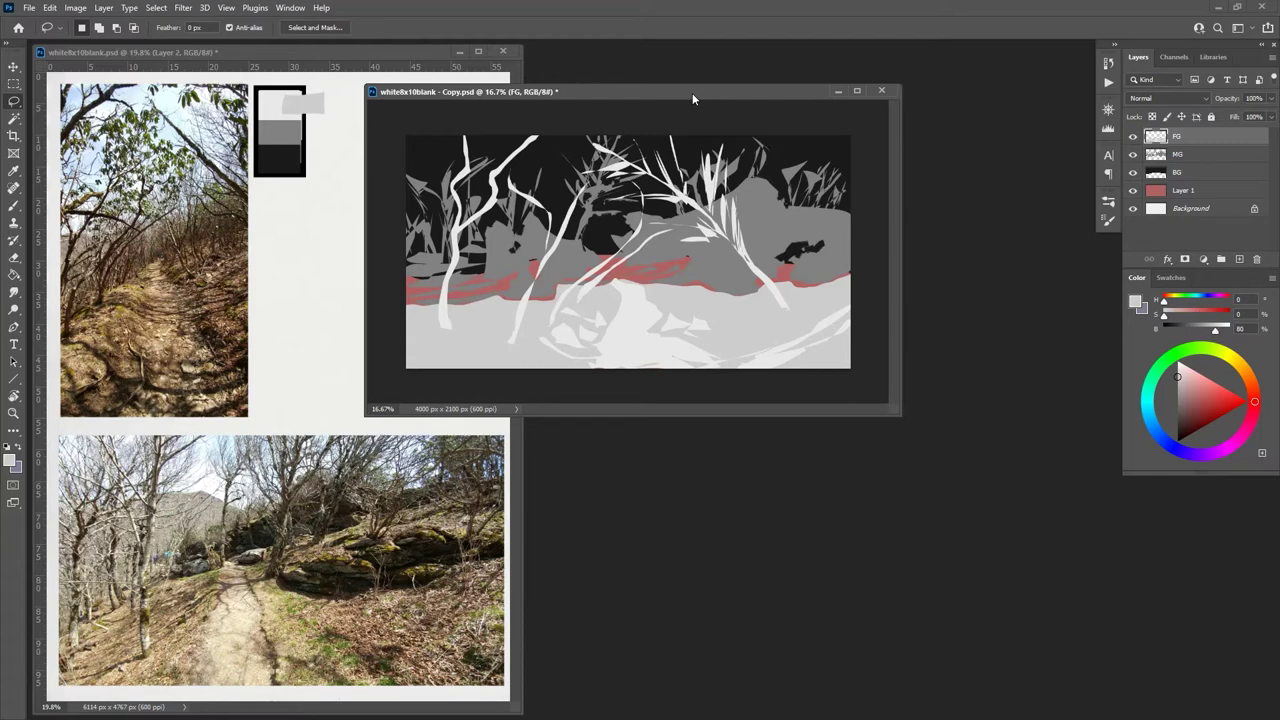
{"action": "left_click", "coordinate": [1244, 328]}
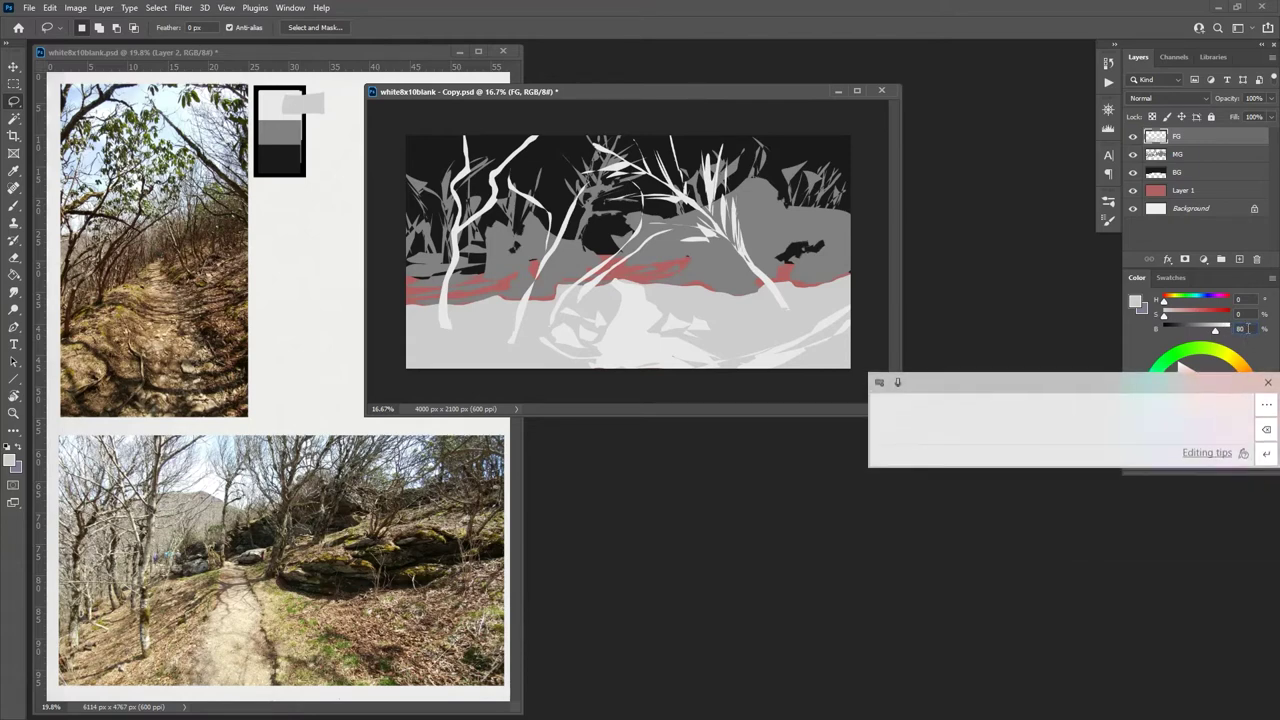
{"action": "type", "text": "60"}
{"action": "key", "text": "Return"}
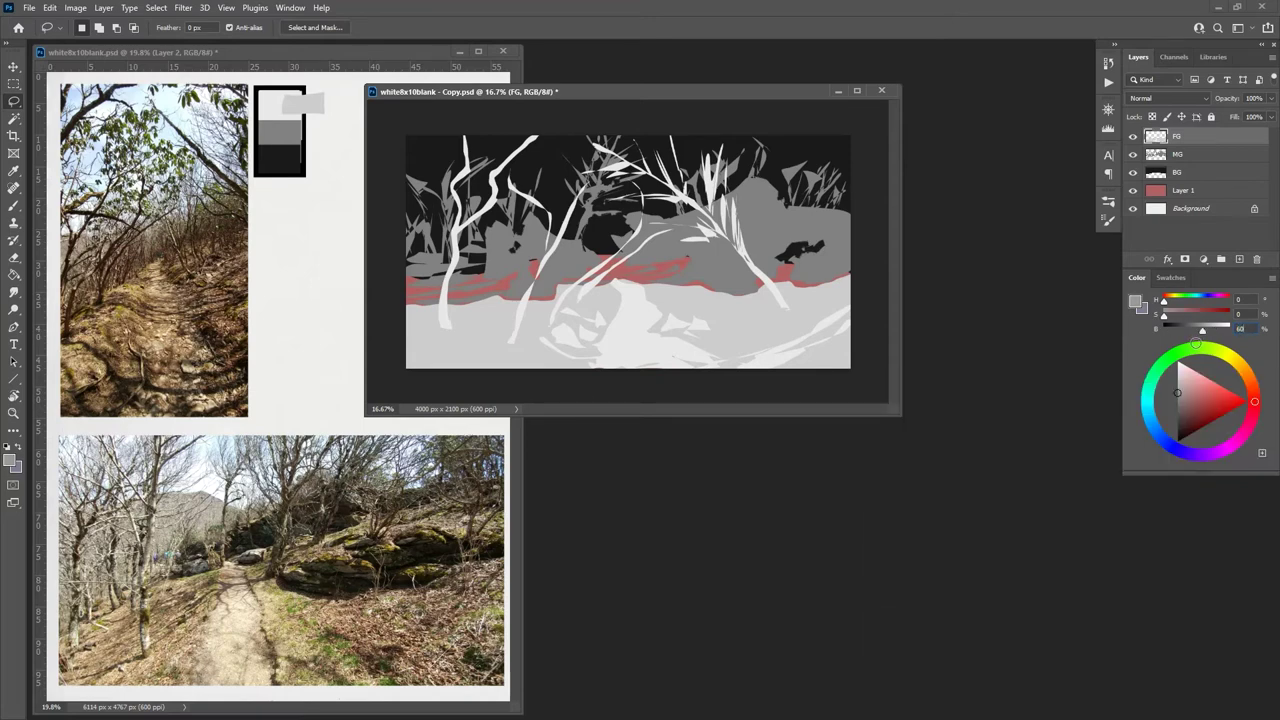
{"action": "left_click", "coordinate": [1156, 155]}
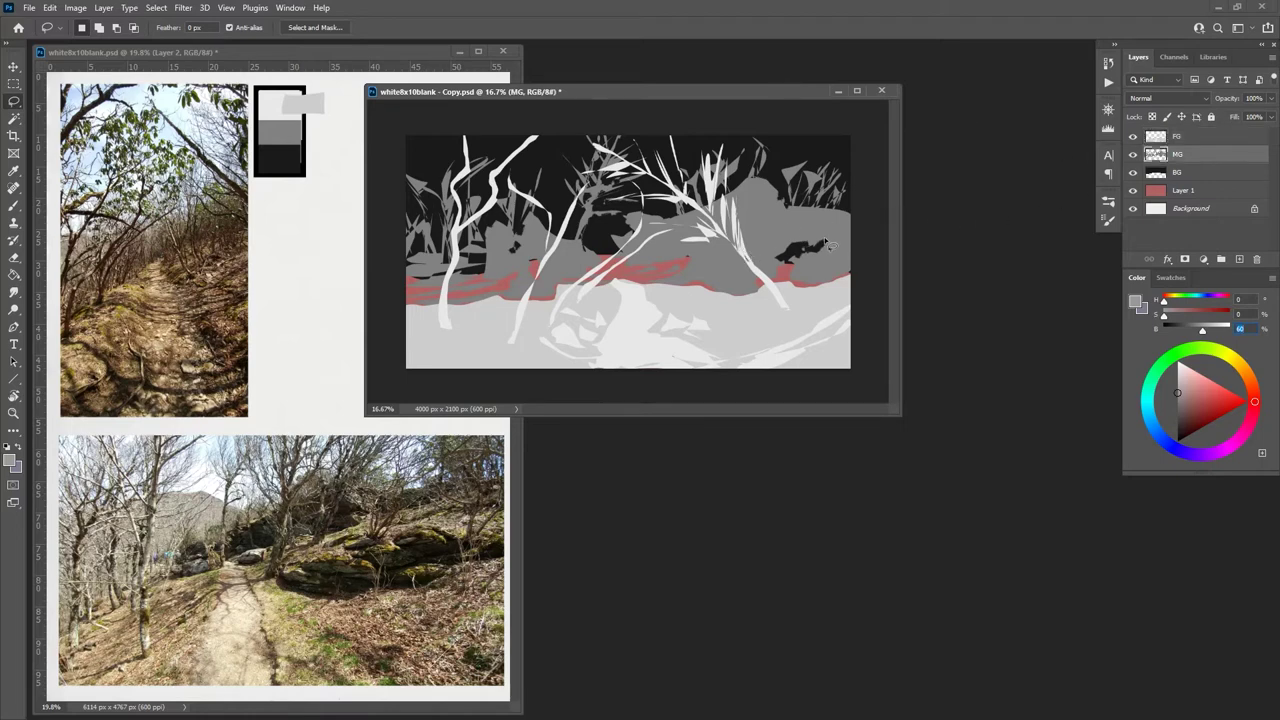
{"action": "mouse_move", "coordinate": [830, 233]}
{"action": "left_mouse_down"}
{"action": "mouse_move", "coordinate": [863, 264]}
{"action": "mouse_move", "coordinate": [851, 285]}
{"action": "mouse_move", "coordinate": [631, 297]}
{"action": "left_mouse_up"}
{"action": "mouse_move", "coordinate": [866, 240]}
{"action": "left_mouse_down"}
{"action": "mouse_move", "coordinate": [862, 276]}
{"action": "mouse_move", "coordinate": [778, 305]}
{"action": "mouse_move", "coordinate": [390, 313]}
{"action": "mouse_move", "coordinate": [383, 289]}
{"action": "mouse_move", "coordinate": [388, 242]}
{"action": "mouse_move", "coordinate": [416, 257]}
{"action": "mouse_move", "coordinate": [478, 246]}
{"action": "mouse_move", "coordinate": [682, 256]}
{"action": "mouse_move", "coordinate": [842, 219]}
{"action": "mouse_move", "coordinate": [858, 262]}
{"action": "left_mouse_up"}
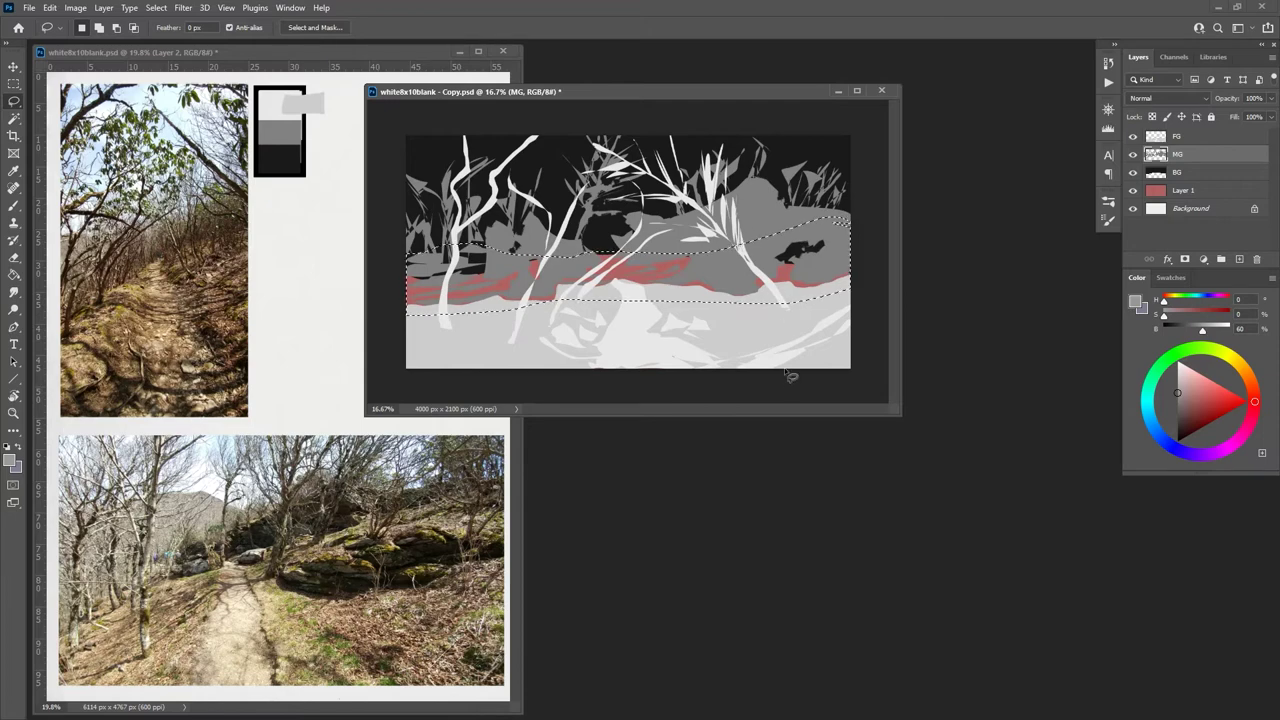
{"action": "key", "text": "g"}
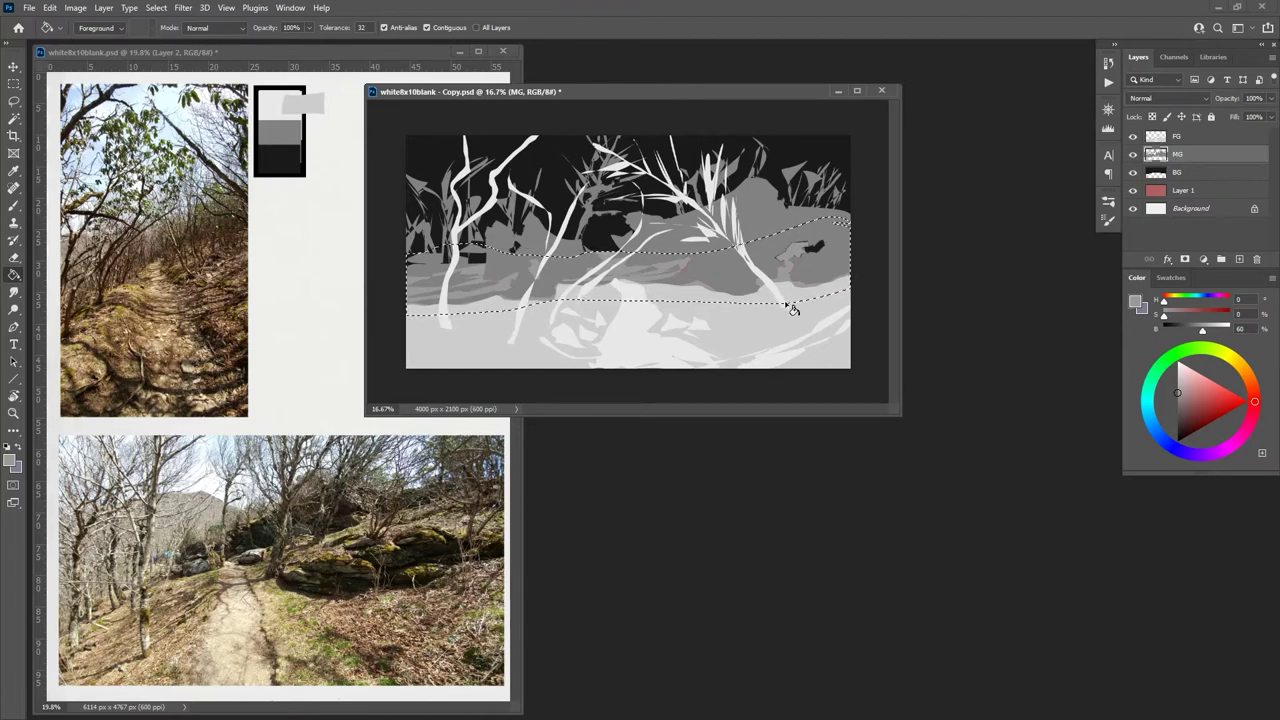
Step: Add a new layer above BG, fill the selected midground band with the 60% gray, and deselect
{"action": "left_click", "coordinate": [1198, 174]}
{"action": "left_click", "coordinate": [1237, 259]}
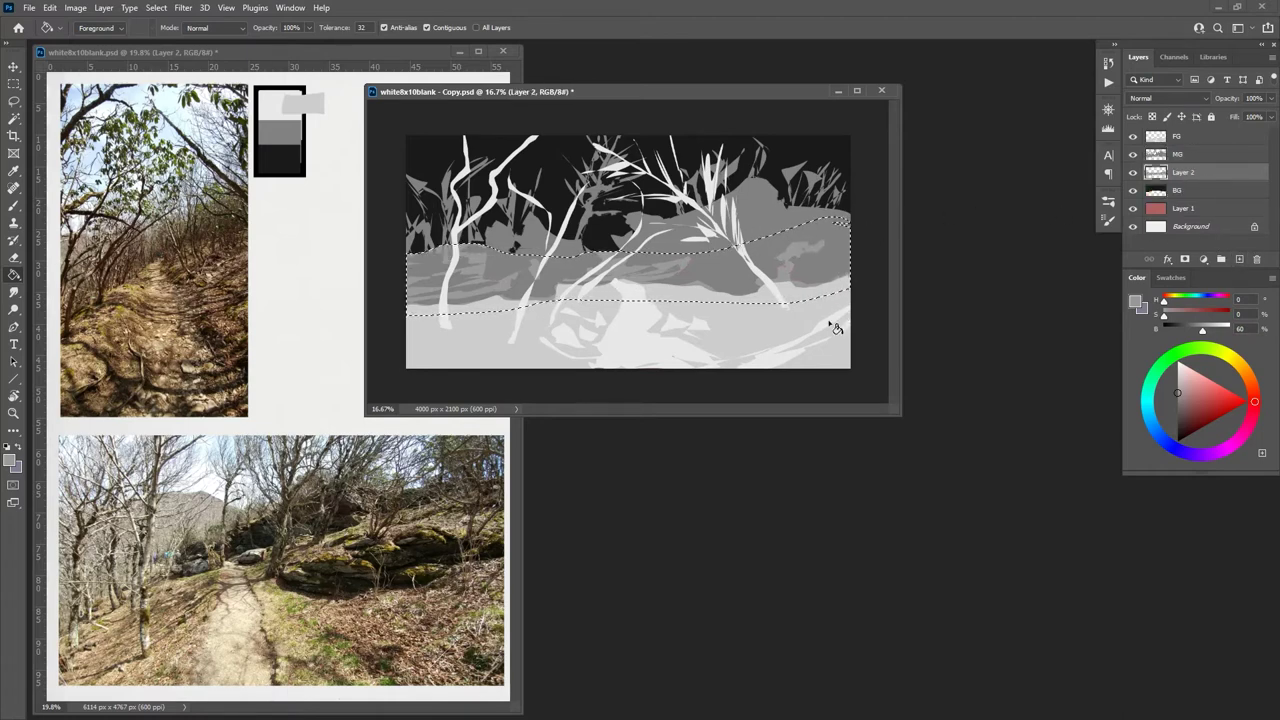
{"action": "key", "text": "ctrl+d"}
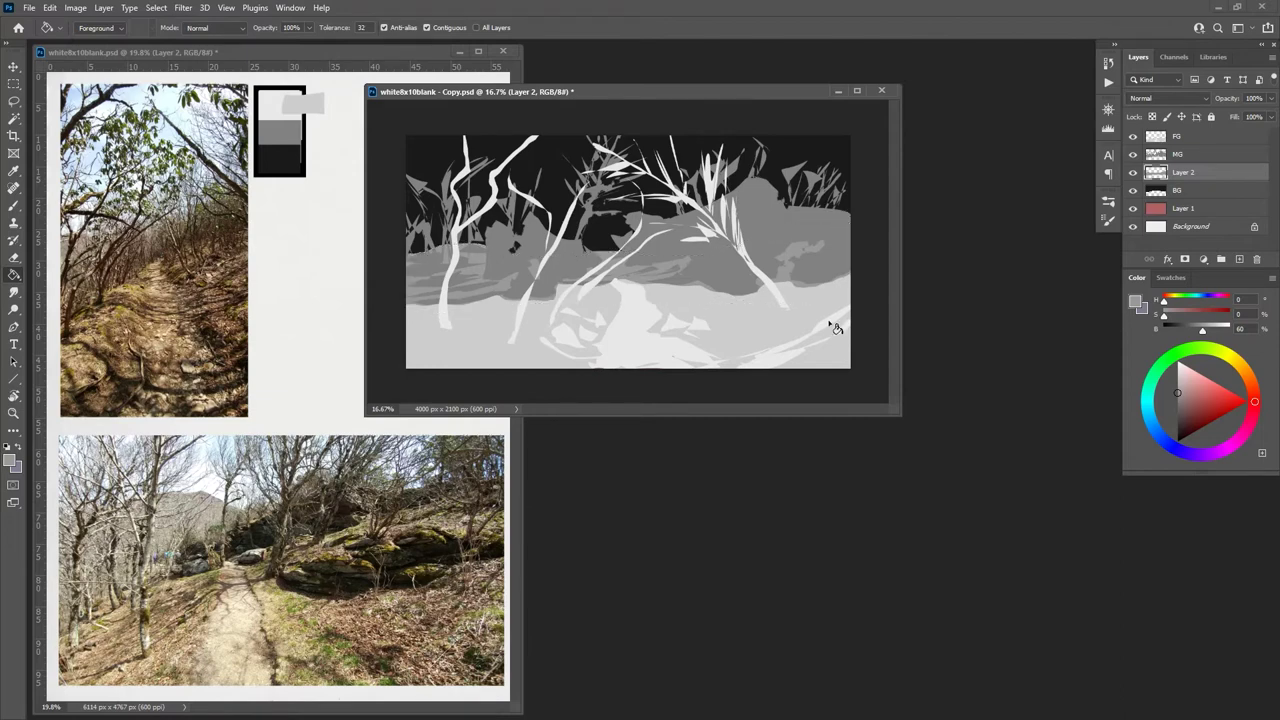
Step: Merge the new gray band layer with the MG layer
{"action": "left_click", "coordinate": [1175, 156], "text": "ctrl"}
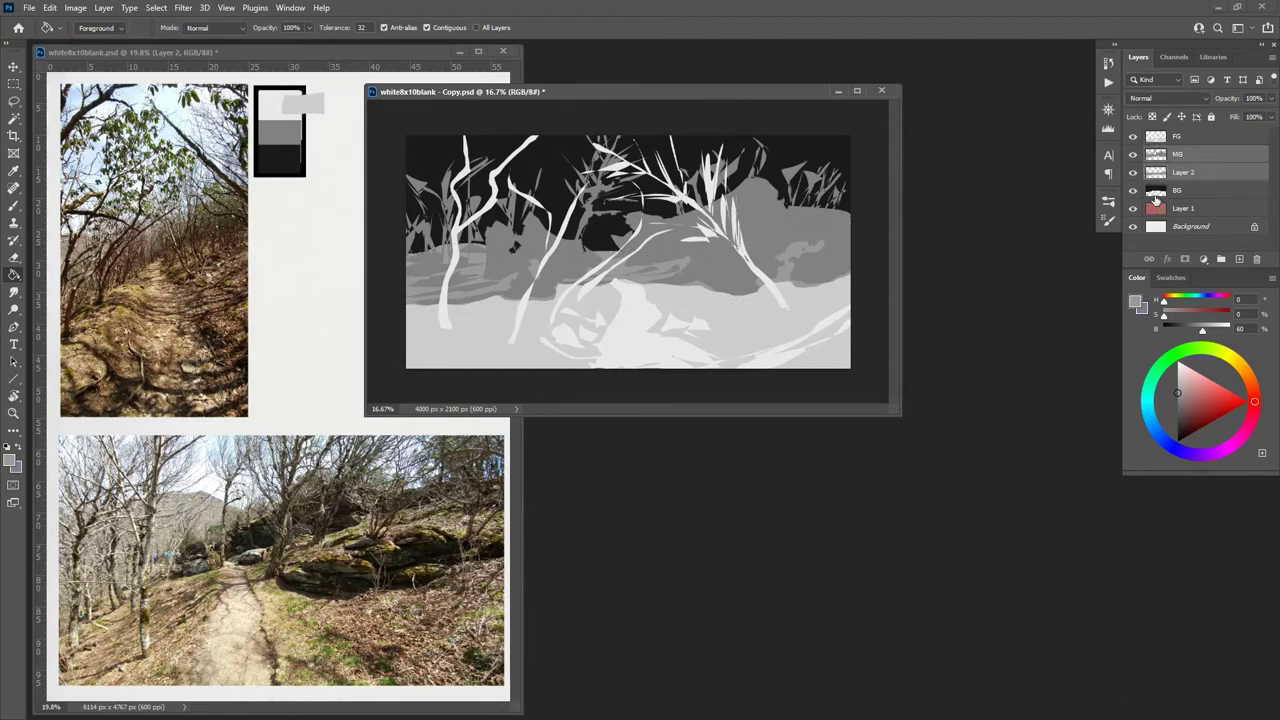
{"action": "left_click", "coordinate": [150, 9]}
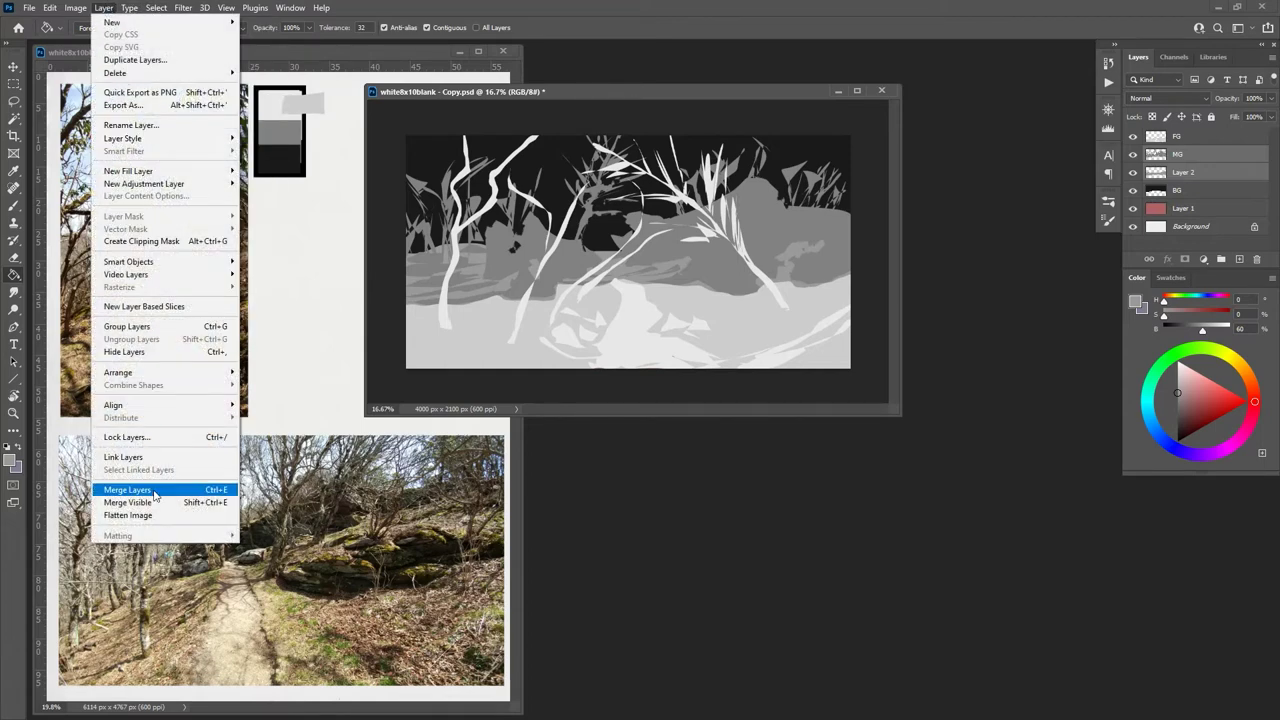
{"action": "left_click", "coordinate": [157, 494]}
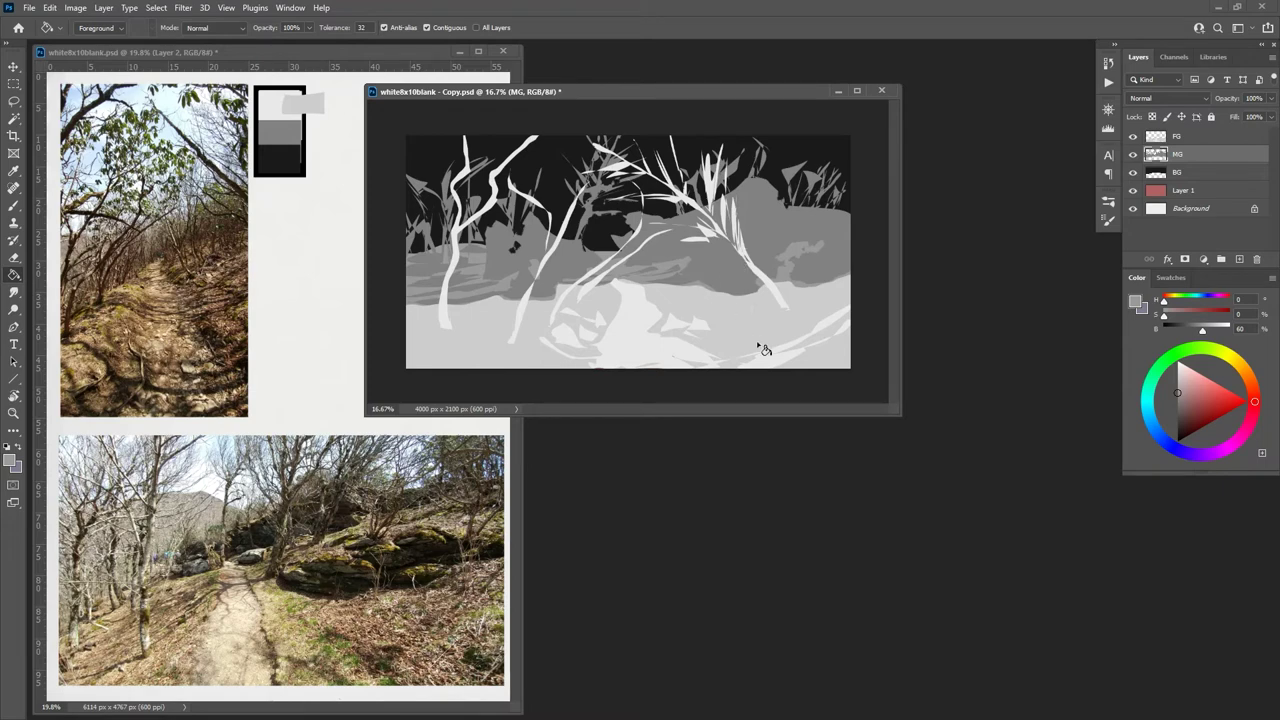
Step: Add a new layer directly above BG and set the foreground color's brightness to 20%
{"action": "left_click", "coordinate": [1160, 176]}
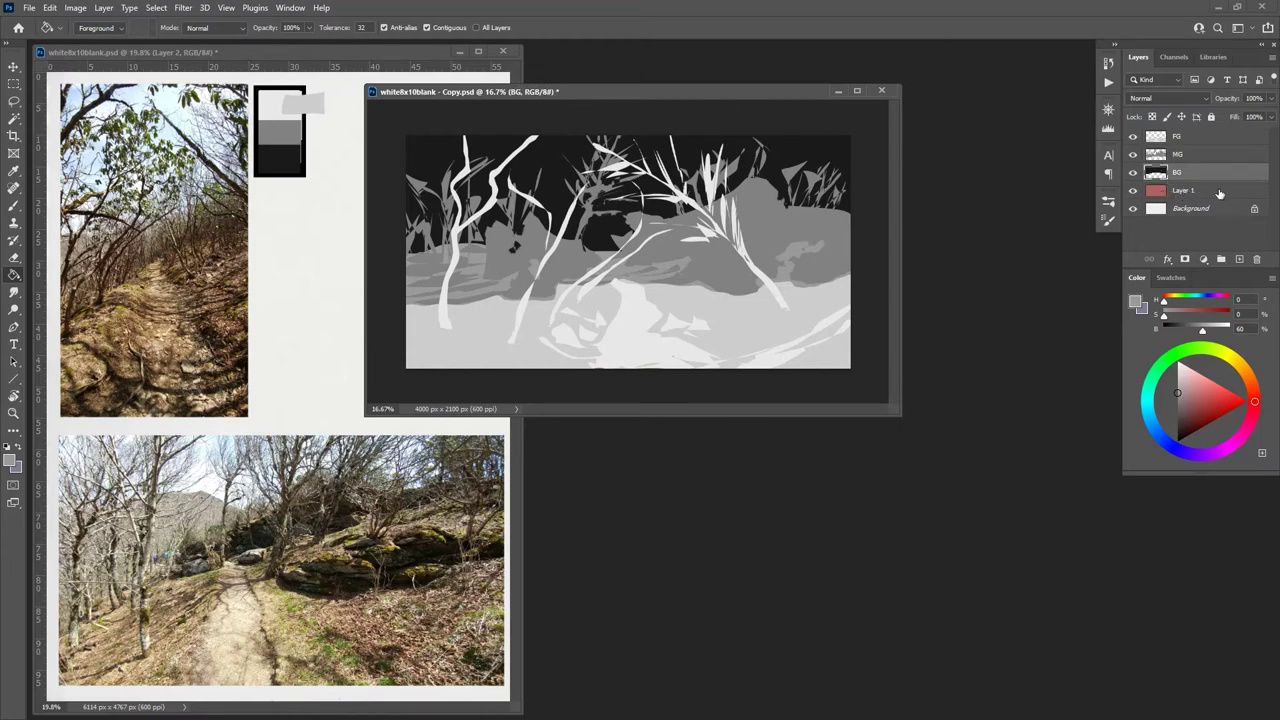
{"action": "left_click", "coordinate": [1219, 193]}
{"action": "left_click", "coordinate": [1239, 259]}
{"action": "left_click_drag", "start_coordinate": [1178, 190], "coordinate": [1178, 166]}
{"action": "left_click", "coordinate": [1178, 191]}
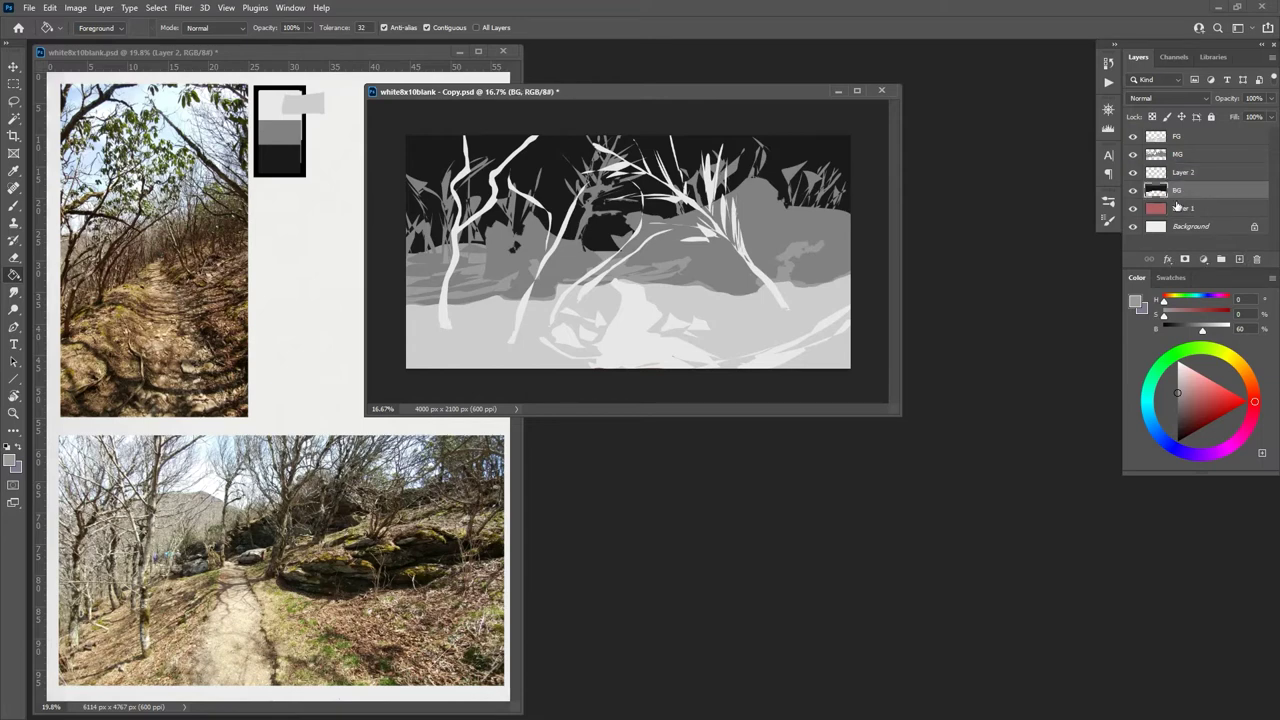
{"action": "type", "text": "20"}
{"action": "key", "text": "Return"}
{"action": "left_click", "coordinate": [15, 102]}
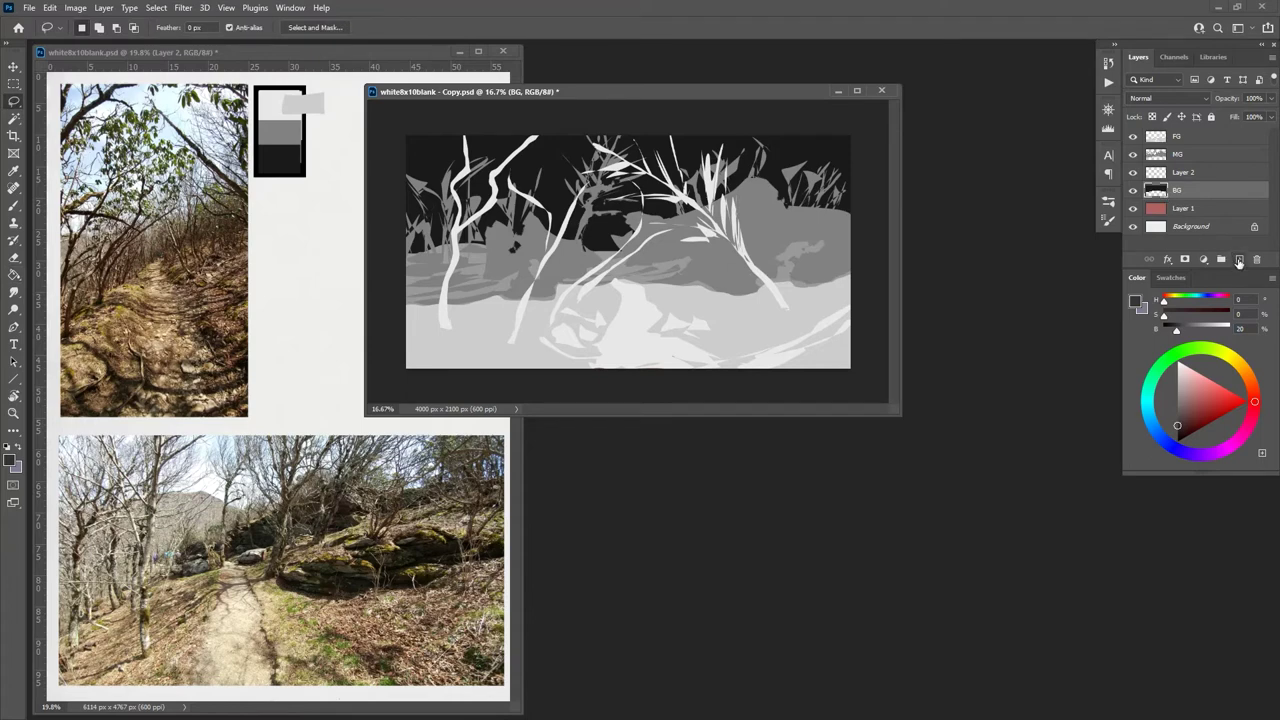
Step: On the new layer, lasso and fill a dark gray shape behind the trees from the canvas's left edge to the leaning tree
{"action": "left_click", "coordinate": [1184, 176]}
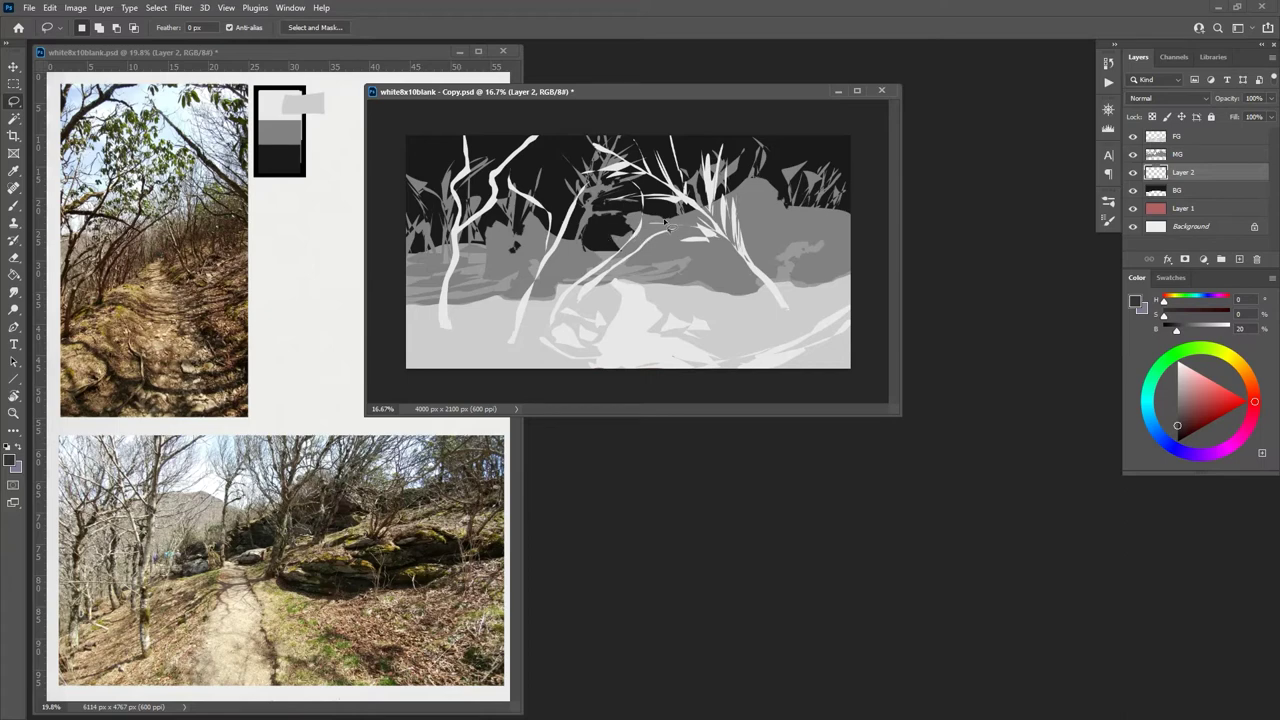
{"action": "mouse_move", "coordinate": [646, 210]}
{"action": "left_mouse_down"}
{"action": "mouse_move", "coordinate": [597, 185]}
{"action": "mouse_move", "coordinate": [538, 196]}
{"action": "left_mouse_up"}
{"action": "mouse_move", "coordinate": [676, 221]}
{"action": "left_mouse_down"}
{"action": "mouse_move", "coordinate": [595, 200]}
{"action": "mouse_move", "coordinate": [552, 170]}
{"action": "mouse_move", "coordinate": [491, 200]}
{"action": "mouse_move", "coordinate": [474, 200]}
{"action": "mouse_move", "coordinate": [480, 185]}
{"action": "mouse_move", "coordinate": [401, 195]}
{"action": "mouse_move", "coordinate": [387, 203]}
{"action": "mouse_move", "coordinate": [389, 256]}
{"action": "mouse_move", "coordinate": [589, 265]}
{"action": "mouse_move", "coordinate": [708, 255]}
{"action": "mouse_move", "coordinate": [775, 233]}
{"action": "mouse_move", "coordinate": [660, 216]}
{"action": "left_mouse_up"}
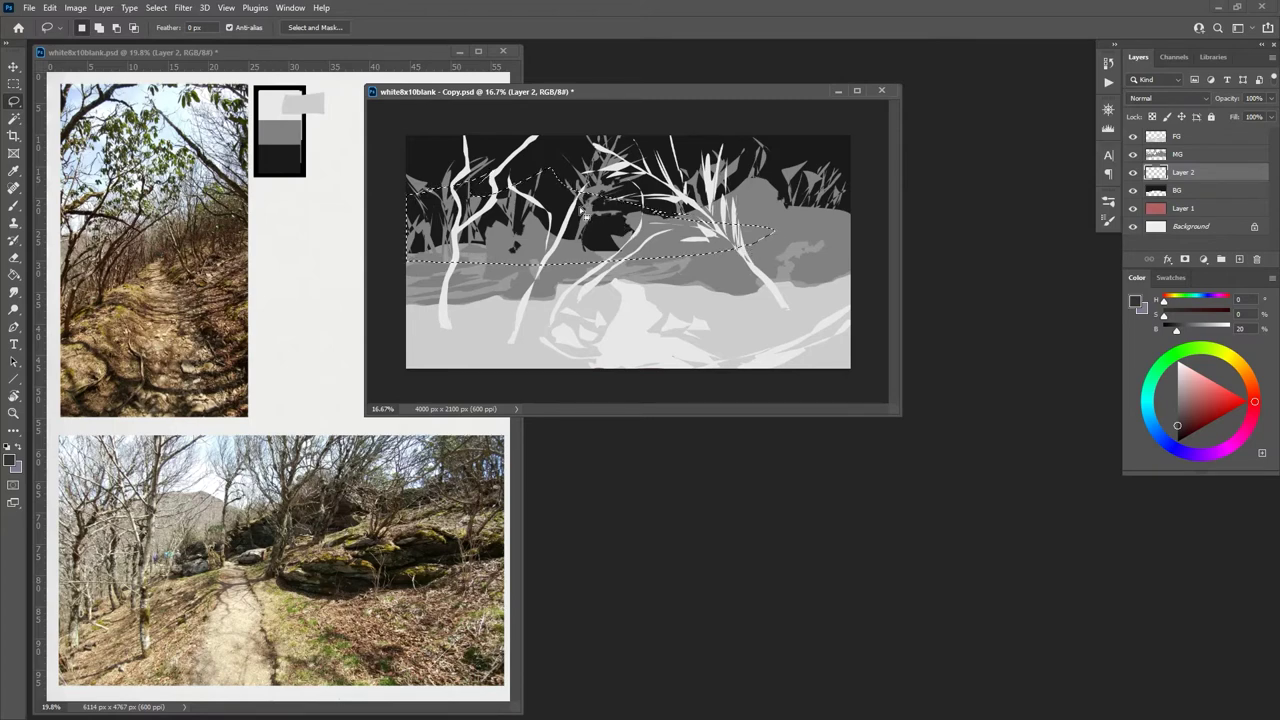
{"action": "key", "text": "g"}
{"action": "left_click", "coordinate": [581, 228]}
{"action": "key", "text": "l"}
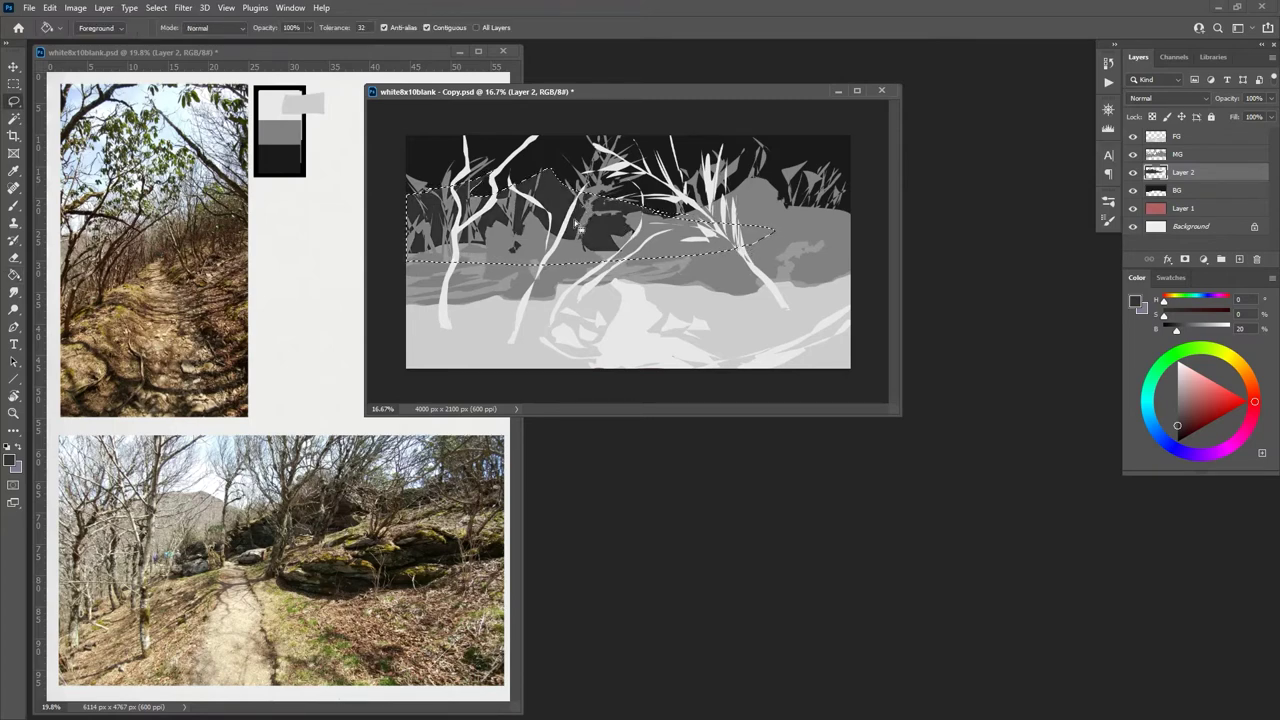
{"action": "key", "text": "ctrl+d"}
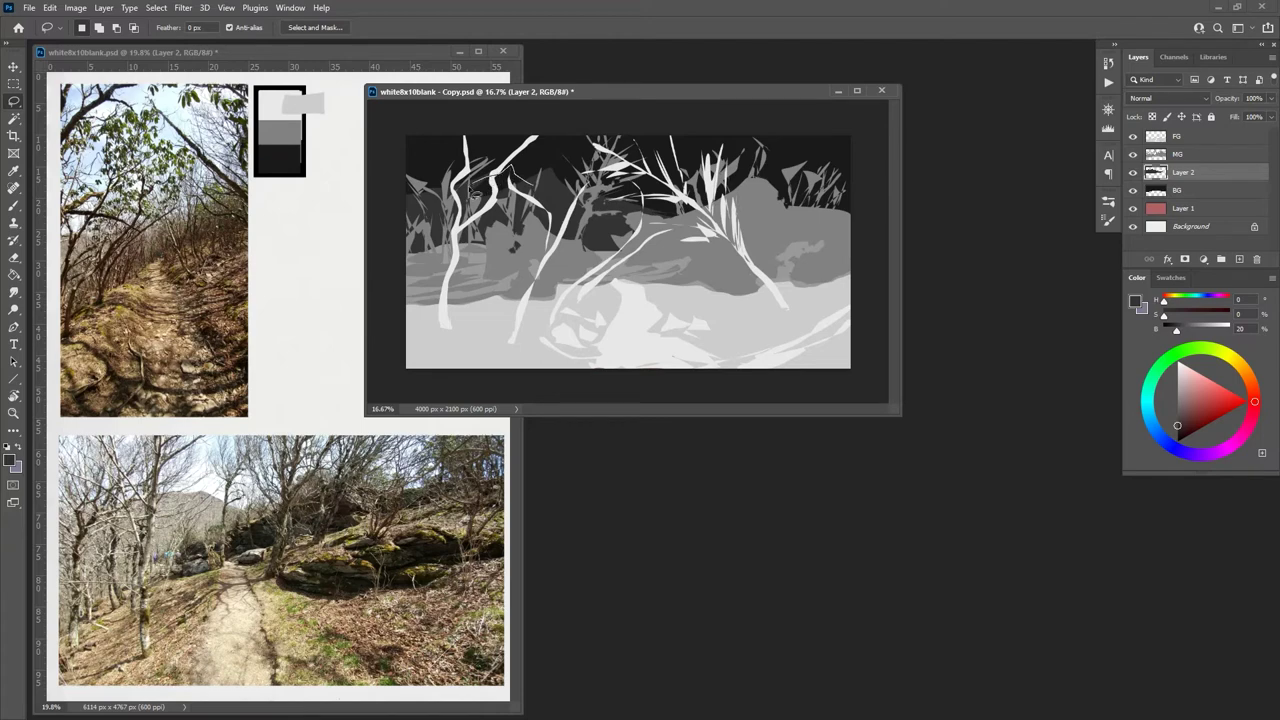
Step: Extend the dark gray background shape behind the right-hand trees to the canvas's right edge with lassoed fills, and deselect
{"action": "key", "text": "g"}
{"action": "key", "text": "l"}
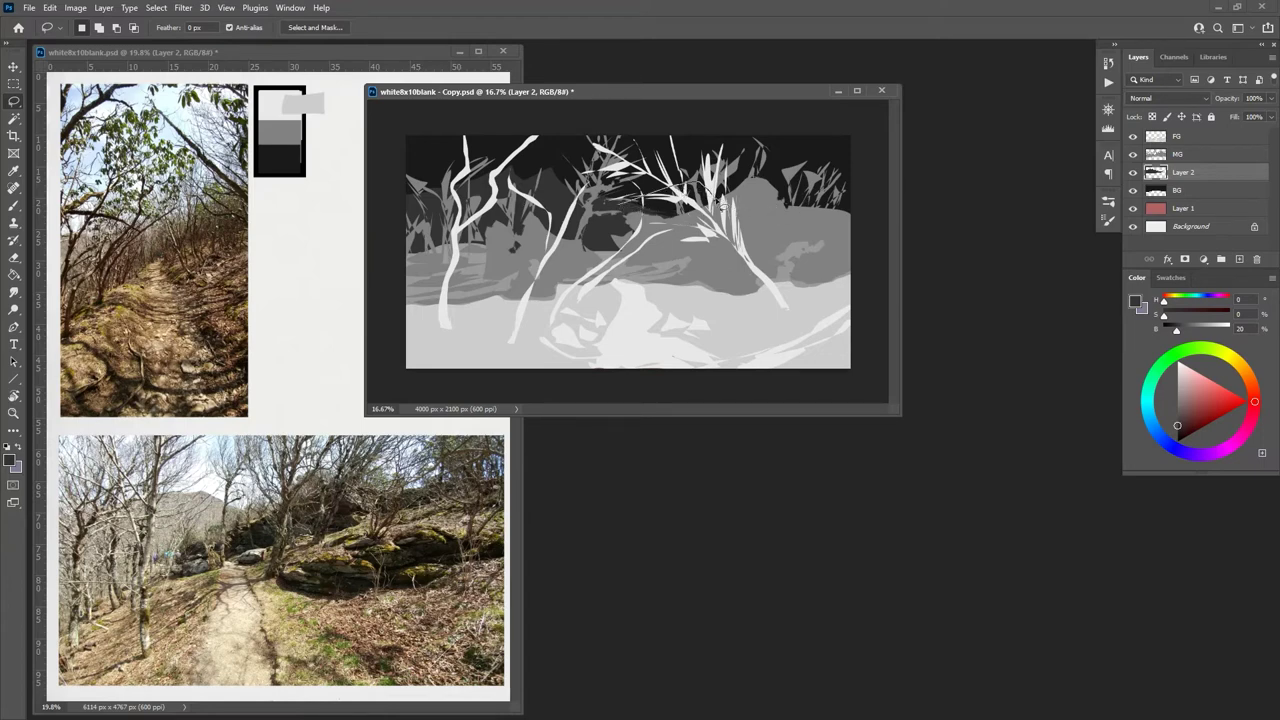
{"action": "mouse_move", "coordinate": [738, 215]}
{"action": "left_mouse_down"}
{"action": "mouse_move", "coordinate": [840, 170]}
{"action": "mouse_move", "coordinate": [846, 200]}
{"action": "left_mouse_up"}
{"action": "key", "text": "g"}
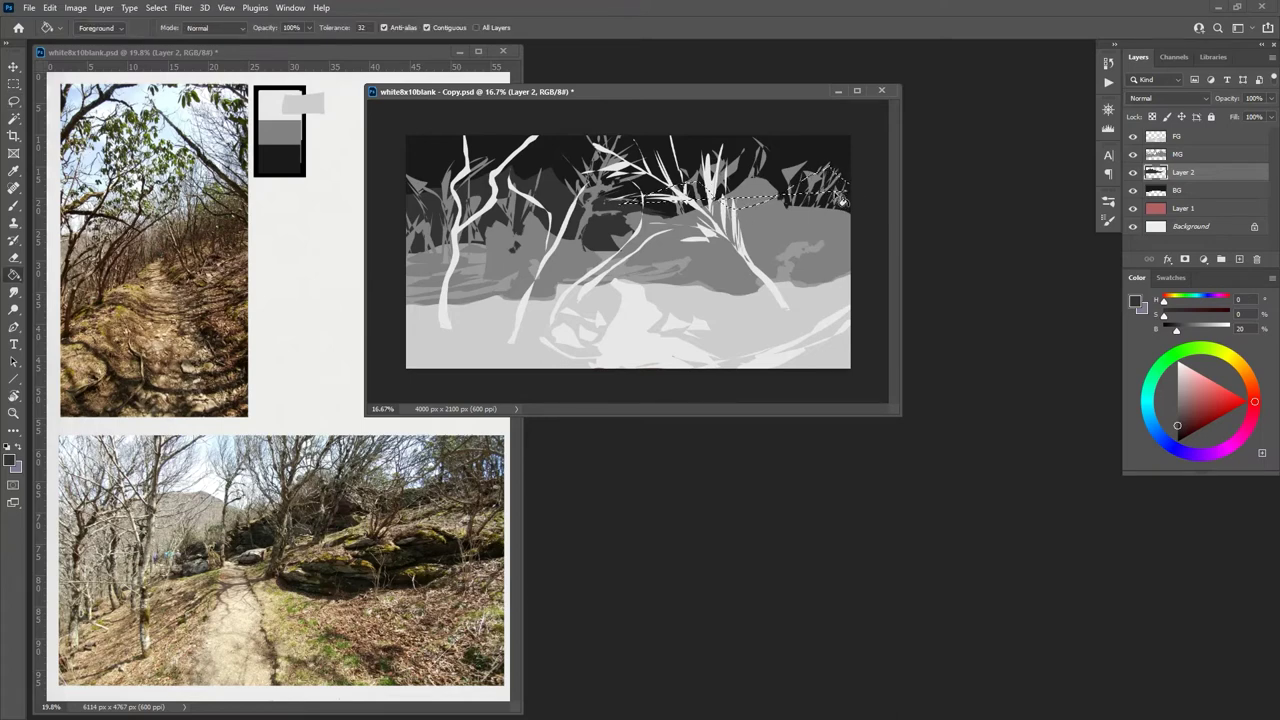
{"action": "key", "text": "l"}
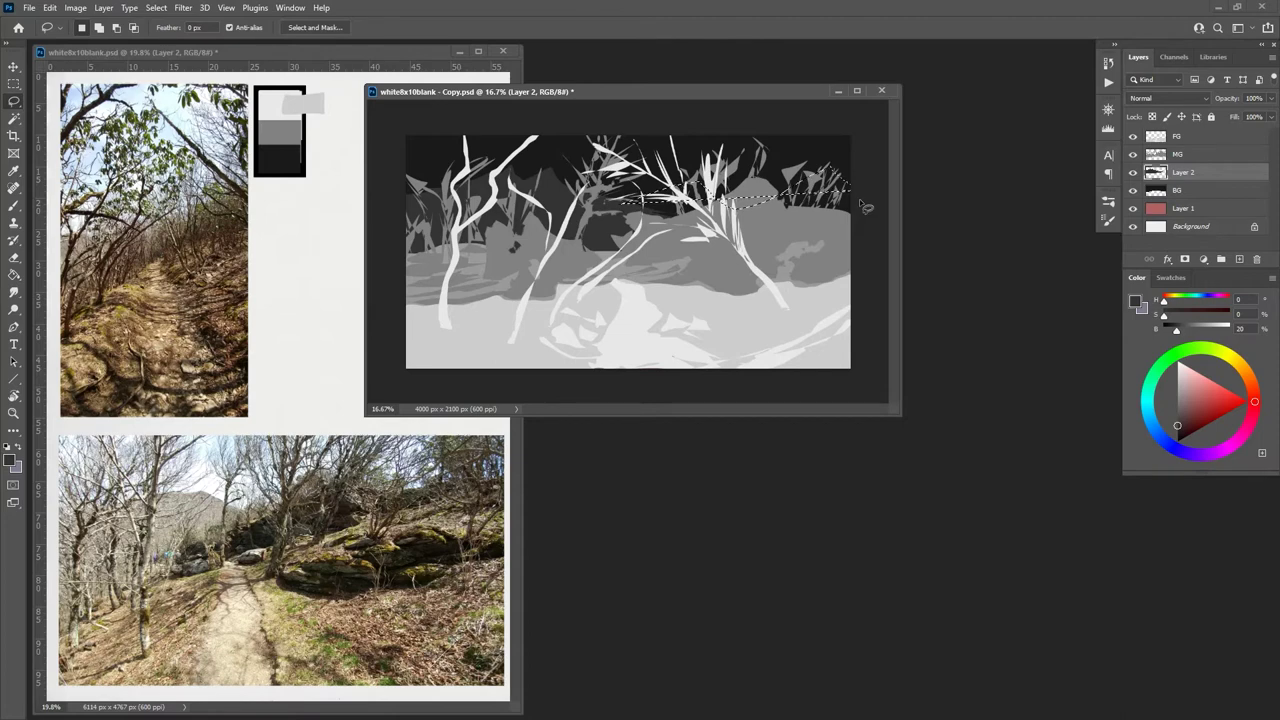
{"action": "mouse_move", "coordinate": [854, 236]}
{"action": "left_mouse_down"}
{"action": "mouse_move", "coordinate": [626, 213]}
{"action": "mouse_move", "coordinate": [646, 202]}
{"action": "mouse_move", "coordinate": [684, 212]}
{"action": "left_mouse_up"}
{"action": "key", "text": "g"}
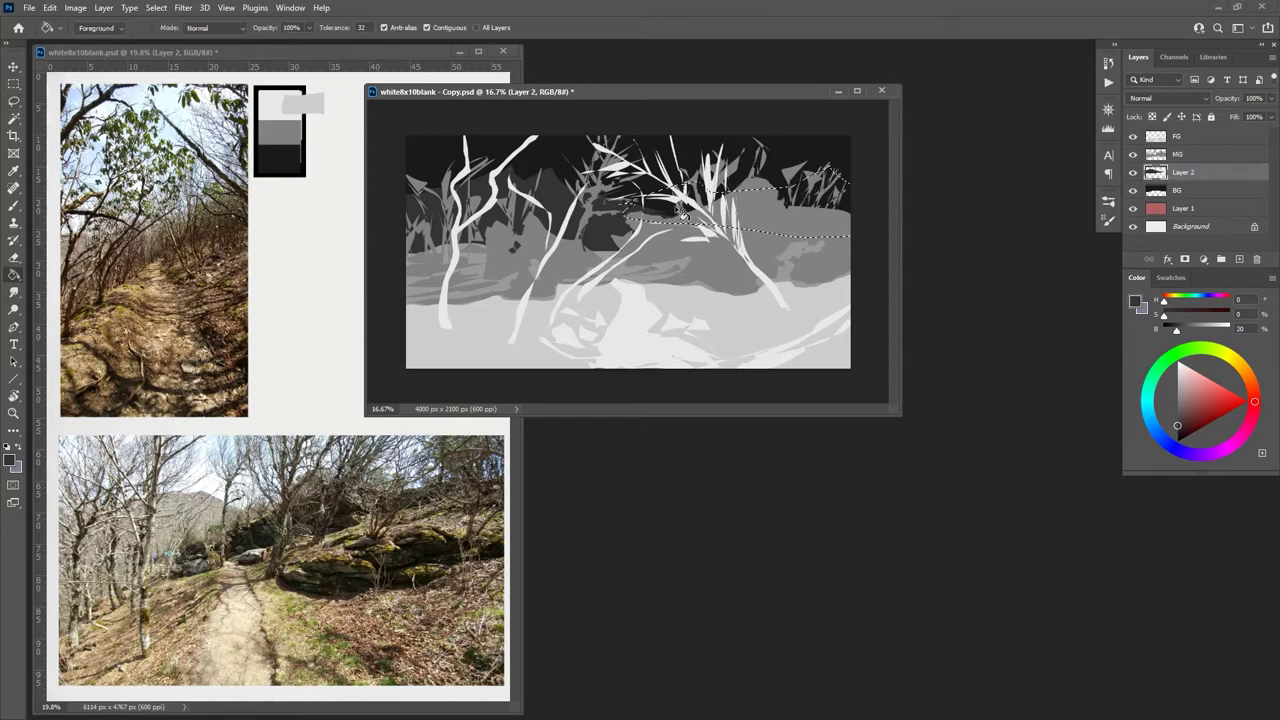
{"action": "left_click", "coordinate": [684, 212]}
{"action": "key", "text": "ctrl+d"}
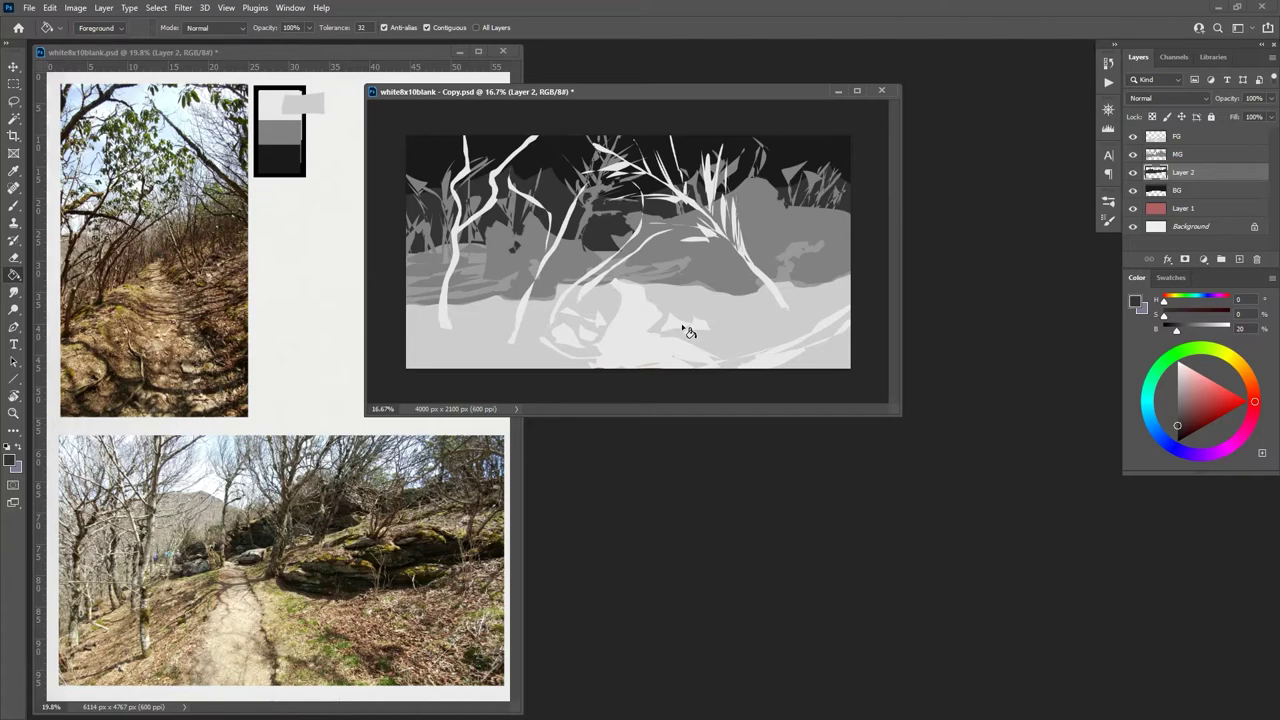
Step: Merge the dark gray shape's layer with the BG layer
{"action": "left_click", "coordinate": [1155, 190], "text": "ctrl"}
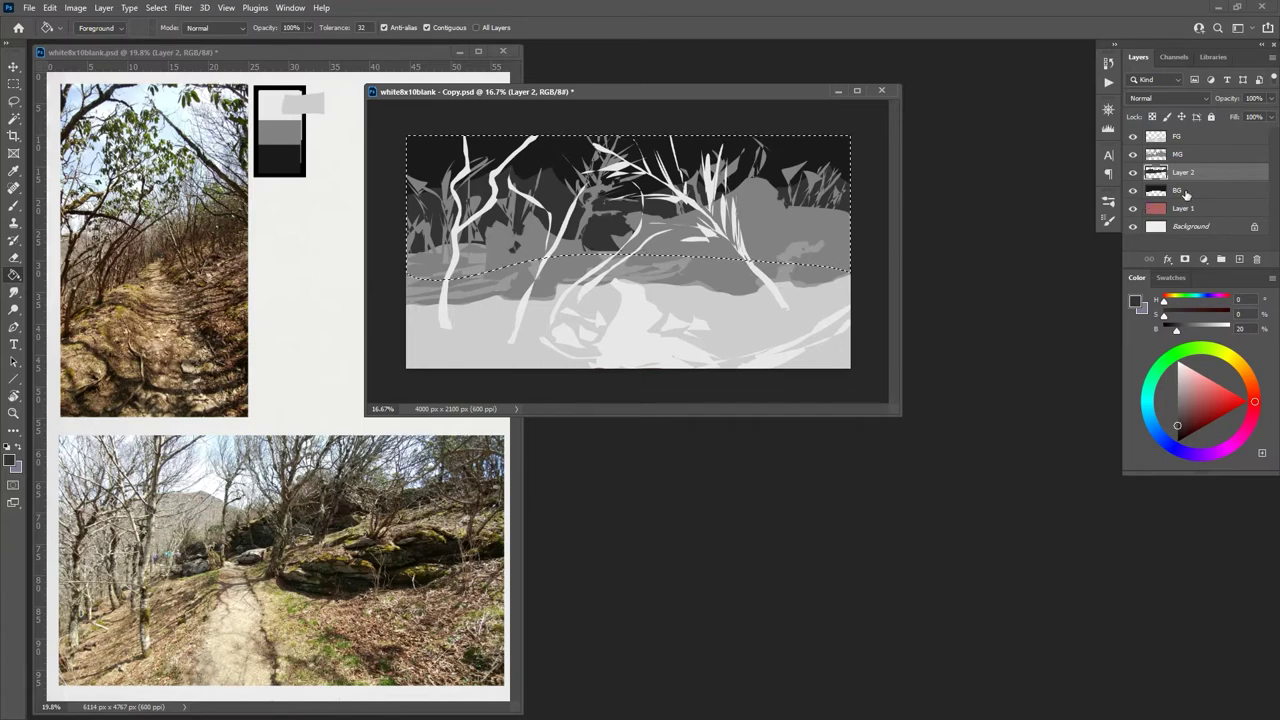
{"action": "left_click", "coordinate": [1146, 198], "text": "shift"}
{"action": "key", "text": "ctrl+d"}
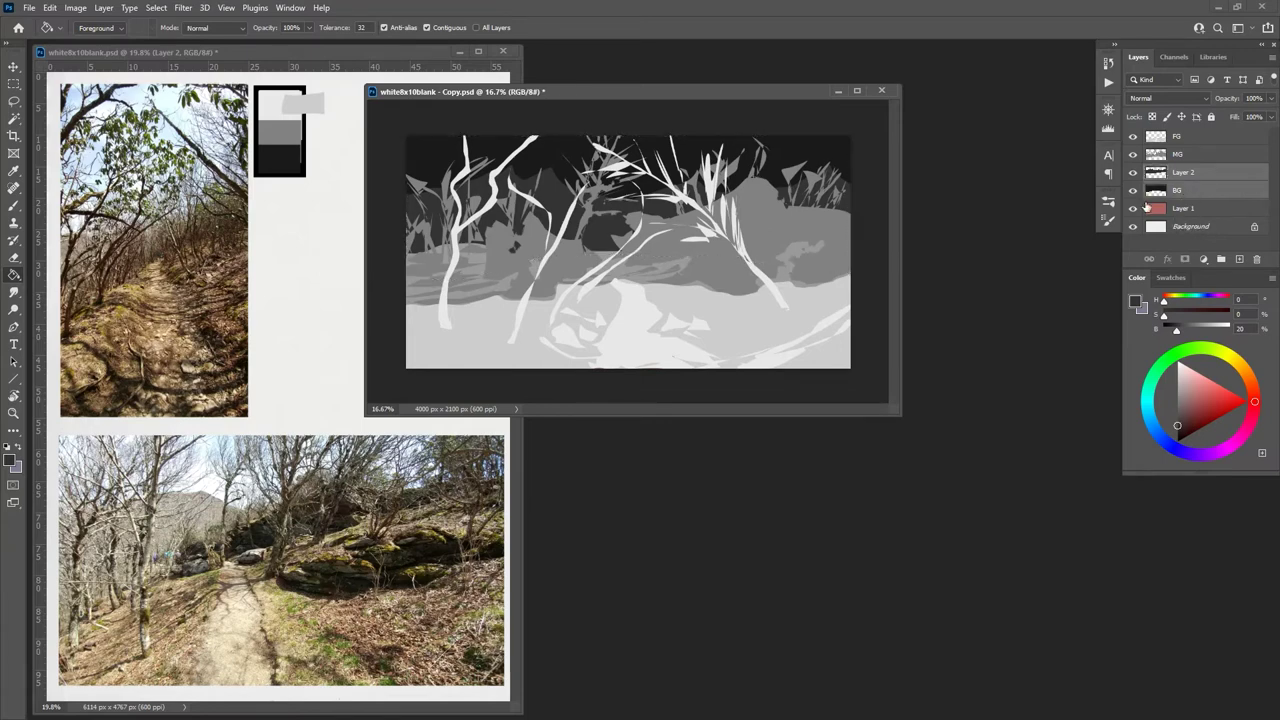
{"action": "key", "text": "ctrl+e"}
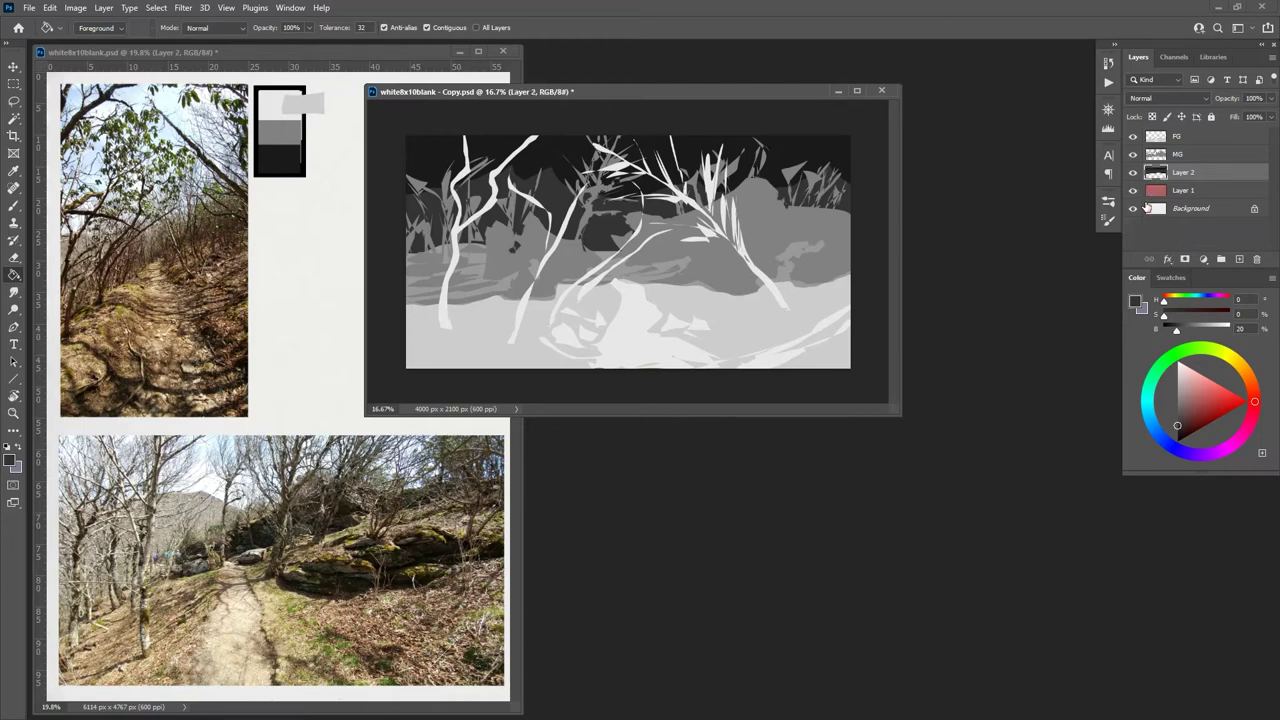
Step: Check each value layer's visibility and hide FG and MG to isolate the merged background
{"action": "left_click", "coordinate": [1133, 136]}
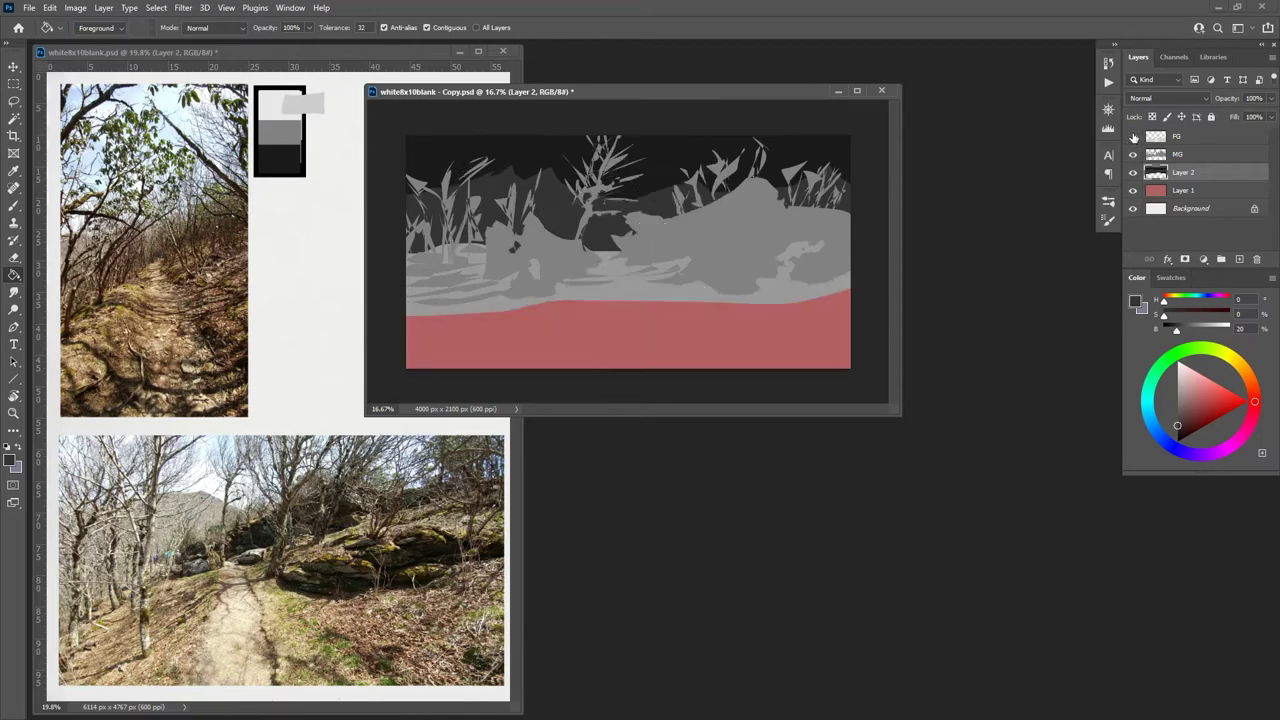
{"action": "left_click", "coordinate": [1133, 136]}
{"action": "left_click", "coordinate": [1133, 154]}
{"action": "left_click", "coordinate": [1133, 154]}
{"action": "left_click", "coordinate": [1133, 172]}
{"action": "left_click", "coordinate": [1133, 172]}
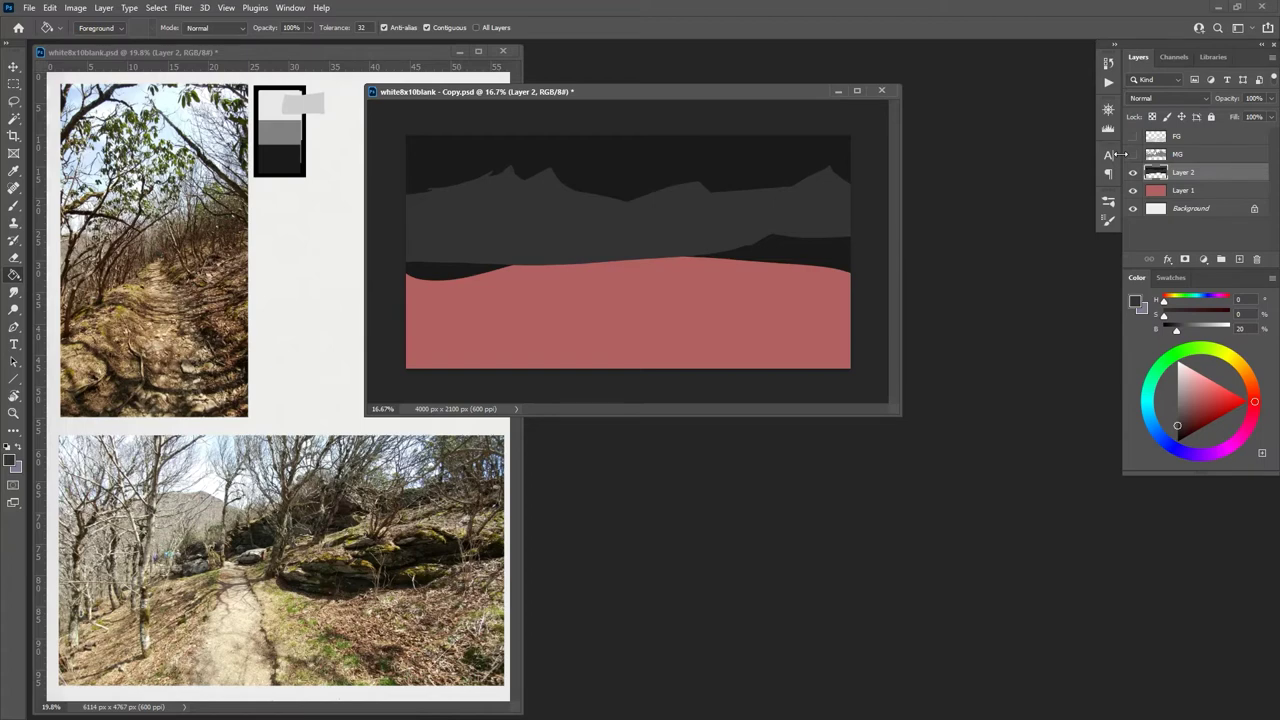
Step: Clean up the jagged left part of the background ridge with lassoed fills of the 20% gray
{"action": "key", "text": "l"}
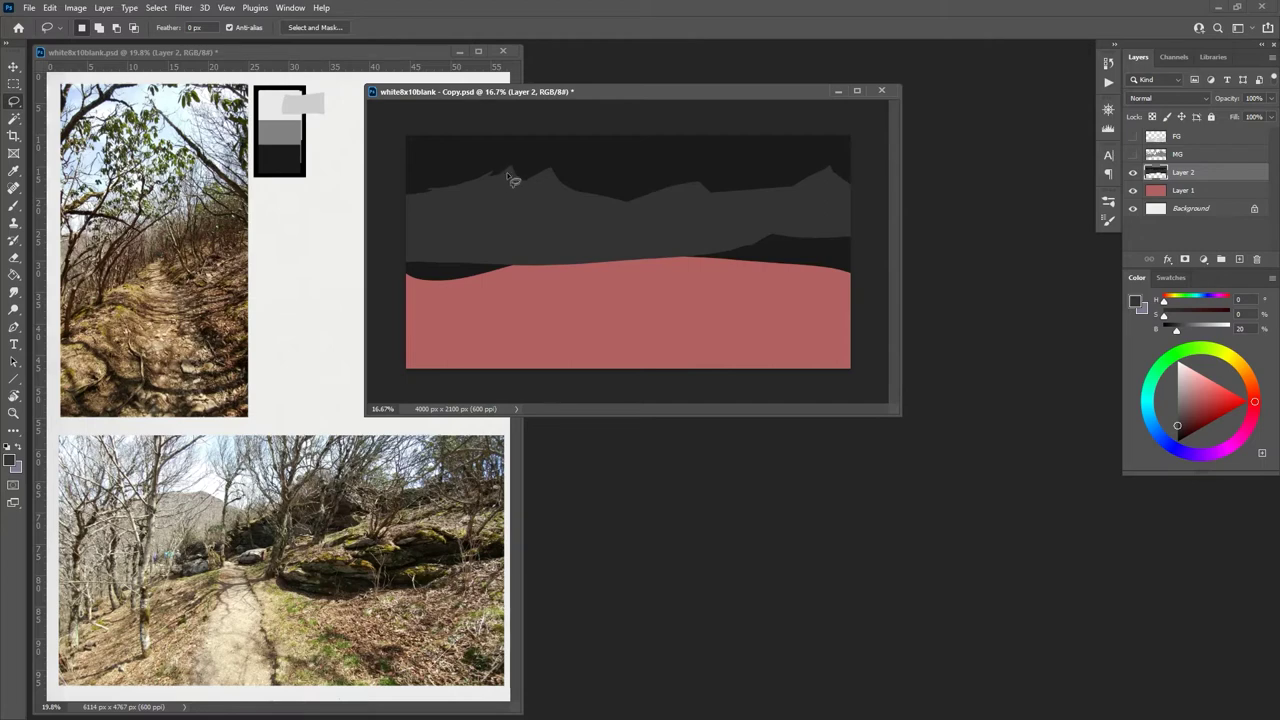
{"action": "mouse_move", "coordinate": [513, 172]}
{"action": "left_mouse_down"}
{"action": "mouse_move", "coordinate": [485, 186]}
{"action": "mouse_move", "coordinate": [516, 180]}
{"action": "mouse_move", "coordinate": [508, 171]}
{"action": "mouse_move", "coordinate": [510, 182]}
{"action": "left_mouse_up"}
{"action": "key", "text": "g"}
{"action": "key", "text": "shift+g"}
{"action": "key", "text": "shift+g"}
{"action": "key", "text": "l"}
{"action": "mouse_move", "coordinate": [458, 183]}
{"action": "left_mouse_down"}
{"action": "mouse_move", "coordinate": [398, 194]}
{"action": "mouse_move", "coordinate": [493, 190]}
{"action": "mouse_move", "coordinate": [461, 193]}
{"action": "left_mouse_up"}
{"action": "key", "text": "g"}
{"action": "key", "text": "l"}
Step: Fill the black gaps below the dark gray background at the right and left with the 20% gray, and deselect
{"action": "mouse_move", "coordinate": [848, 230]}
{"action": "left_mouse_down"}
{"action": "mouse_move", "coordinate": [755, 228]}
{"action": "mouse_move", "coordinate": [670, 257]}
{"action": "mouse_move", "coordinate": [861, 284]}
{"action": "left_mouse_up"}
{"action": "key", "text": "g"}
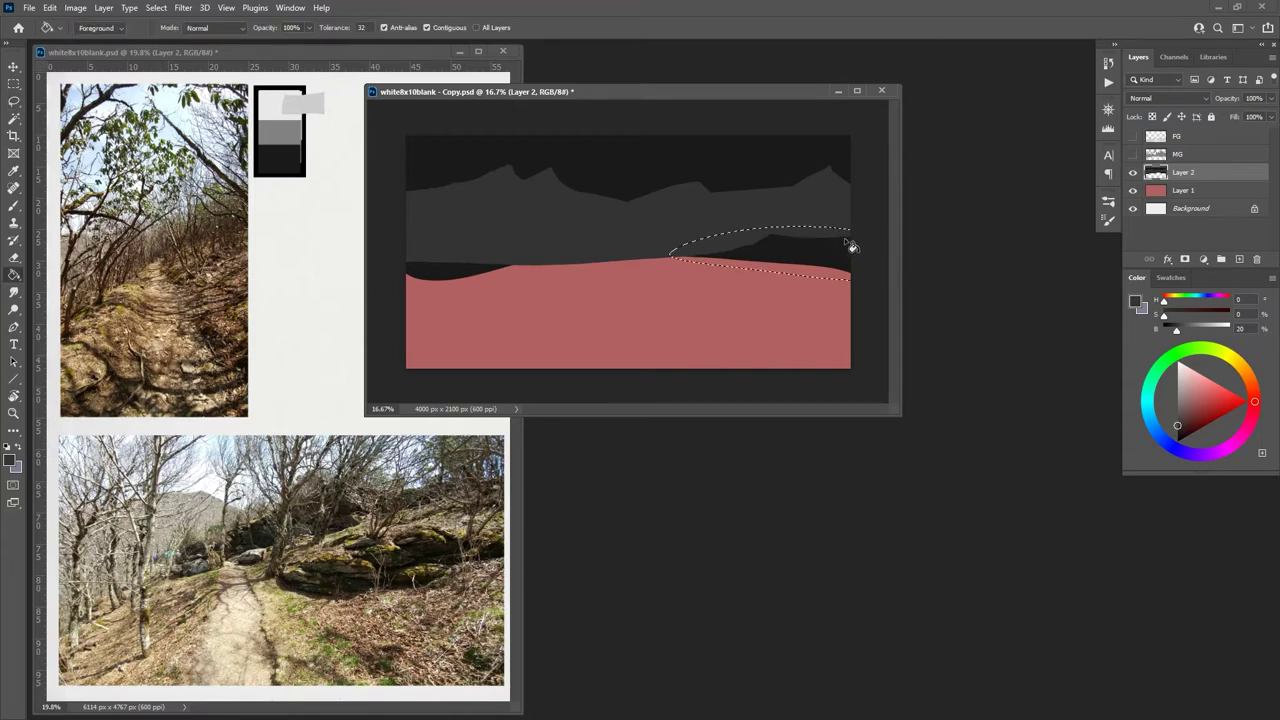
{"action": "left_click", "coordinate": [850, 249]}
{"action": "key", "text": "l"}
{"action": "key", "text": "ctrl+d"}
{"action": "left_click_drag", "start_coordinate": [503, 255], "coordinate": [527, 268]}
{"action": "key", "text": "g"}
{"action": "left_click", "coordinate": [471, 271]}
{"action": "key", "text": "l"}
{"action": "key", "text": "ctrl+d"}
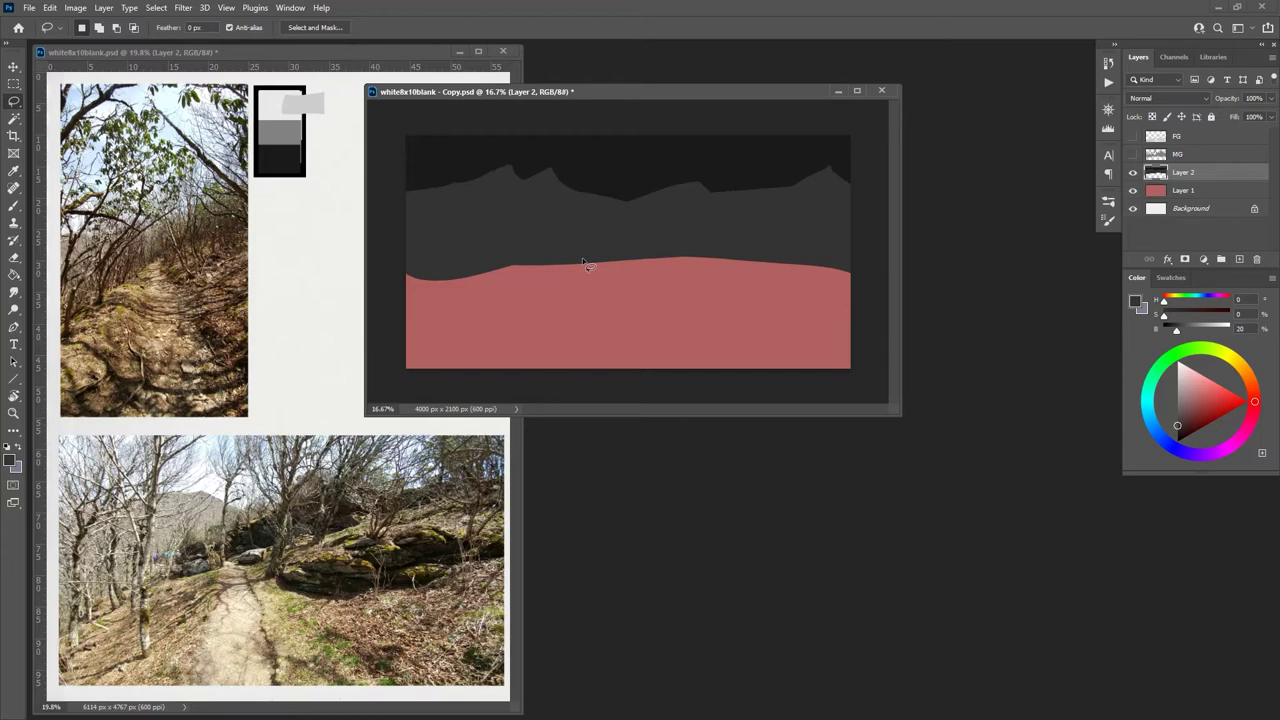
Step: Reshape the ridge right of the background's center with two lassoed fills of the 20% gray
{"action": "mouse_move", "coordinate": [660, 194]}
{"action": "left_mouse_down"}
{"action": "mouse_move", "coordinate": [698, 170]}
{"action": "mouse_move", "coordinate": [721, 204]}
{"action": "left_mouse_up"}
{"action": "key", "text": "alt+BackSpace"}
{"action": "key", "text": "ctrl+d"}
{"action": "left_click_drag", "start_coordinate": [677, 191], "coordinate": [694, 177]}
{"action": "key", "text": "alt+BackSpace"}
{"action": "key", "text": "ctrl+d"}
Step: Show the MG layer again and check the full composition, leaving the FG layer hidden
{"action": "left_click", "coordinate": [1133, 153]}
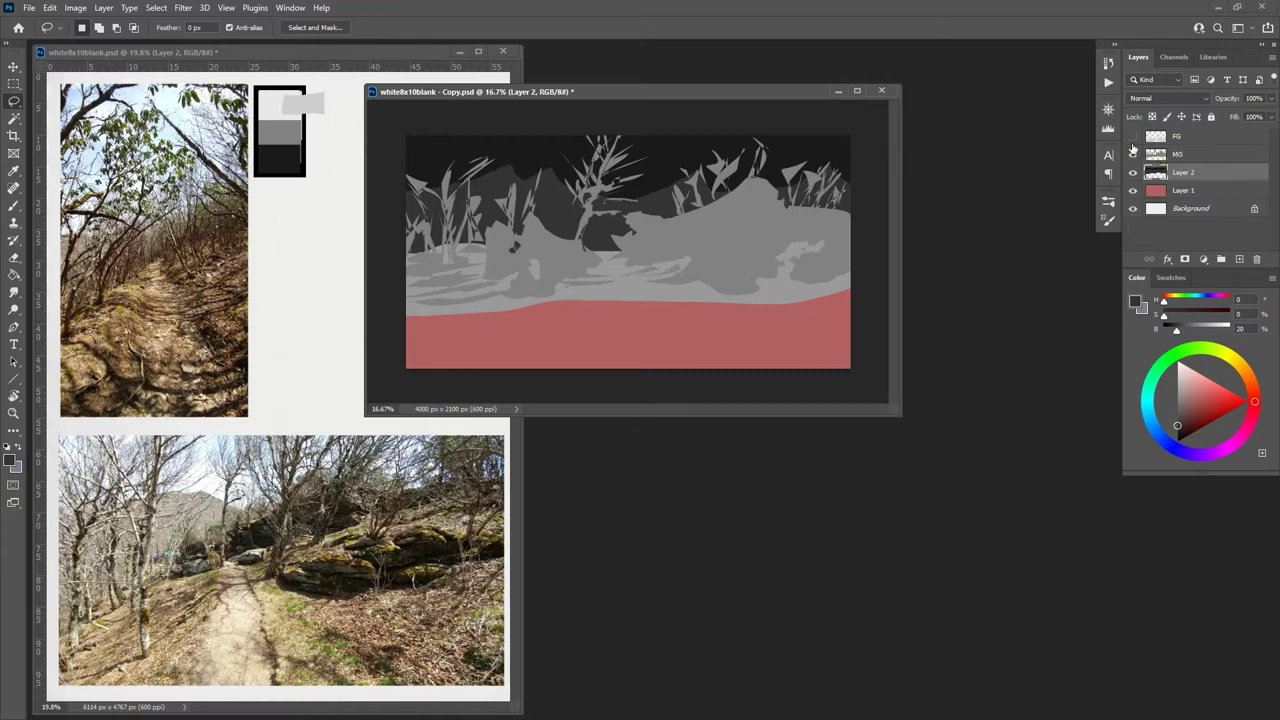
{"action": "left_click", "coordinate": [1133, 136]}
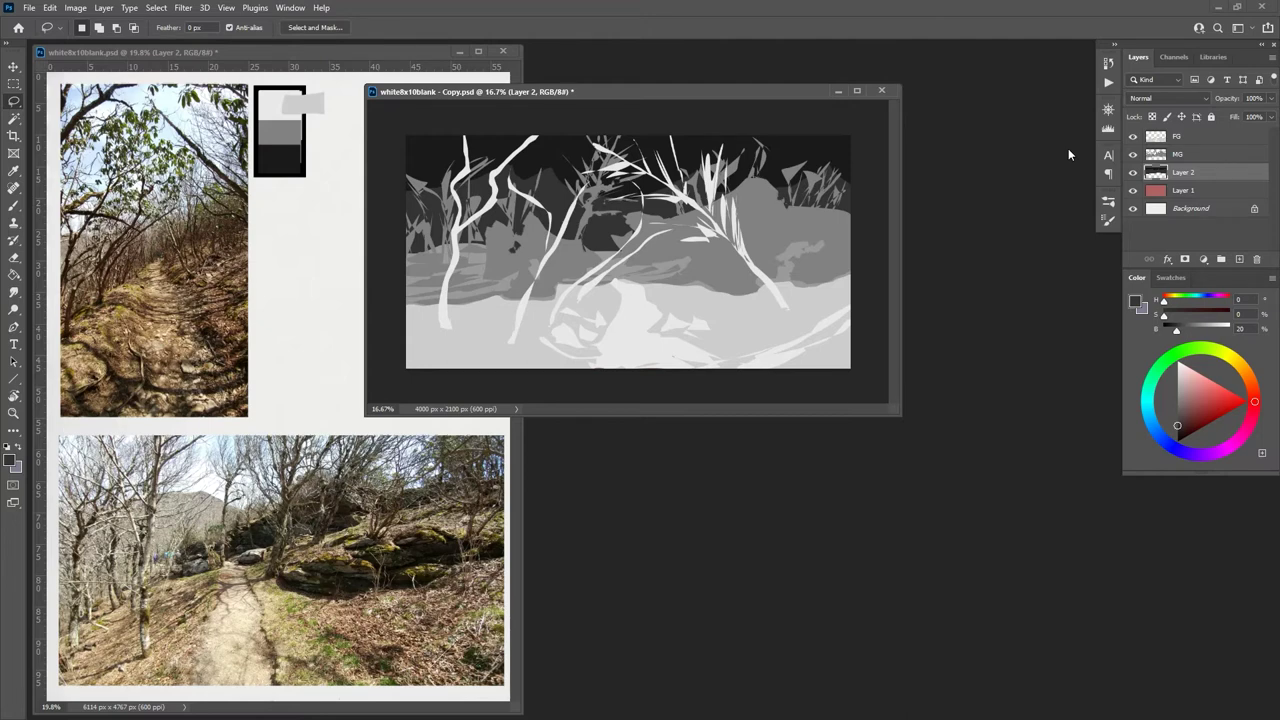
{"action": "left_click", "coordinate": [1133, 136]}
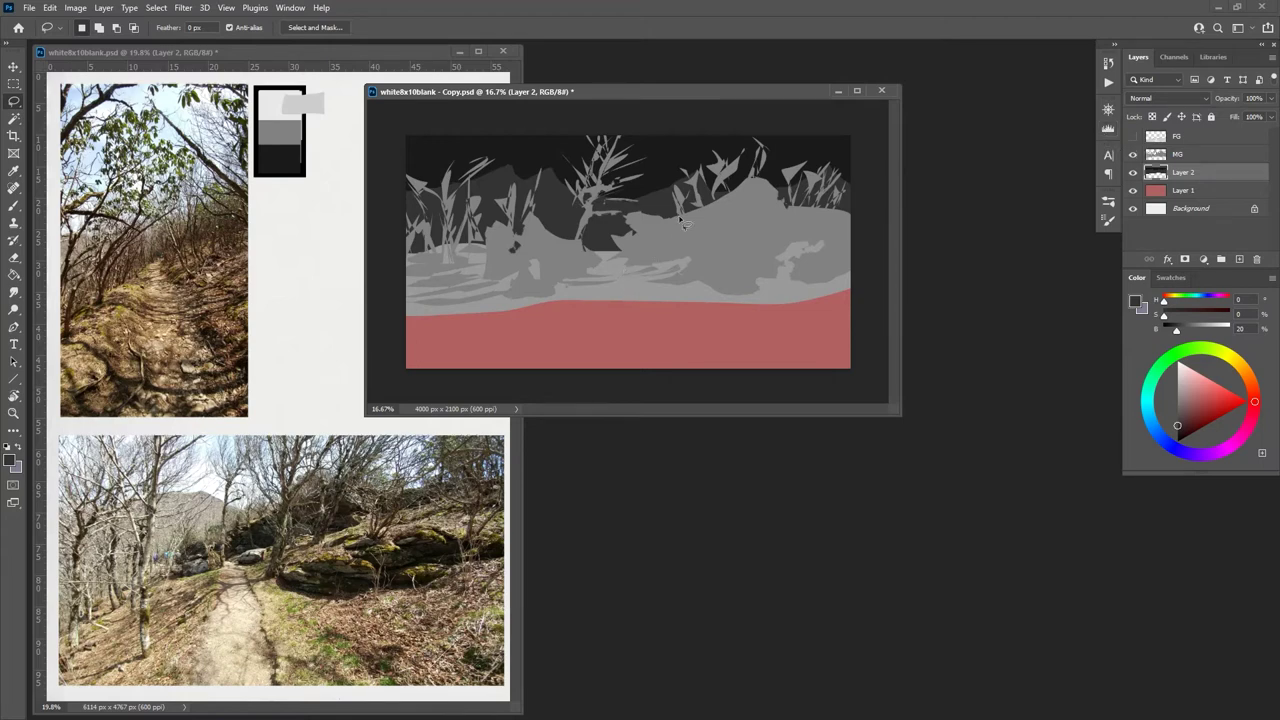
Step: On the MG layer, lasso a rock facet right of the central tree and fill it with 40% brightness gray
{"action": "left_click", "coordinate": [1165, 154]}
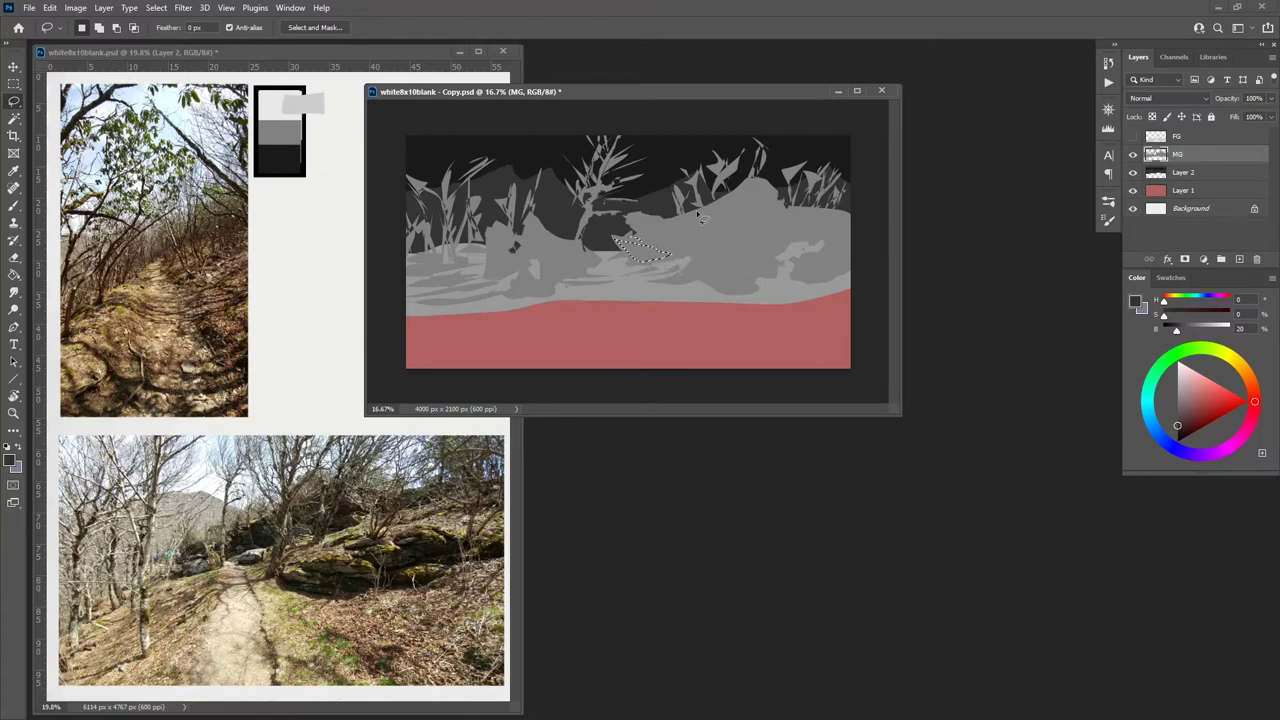
{"action": "left_click", "coordinate": [1240, 328]}
{"action": "type", "text": "40"}
{"action": "left_click", "coordinate": [14, 274]}
{"action": "left_click", "coordinate": [632, 247]}
{"action": "key", "text": "l"}
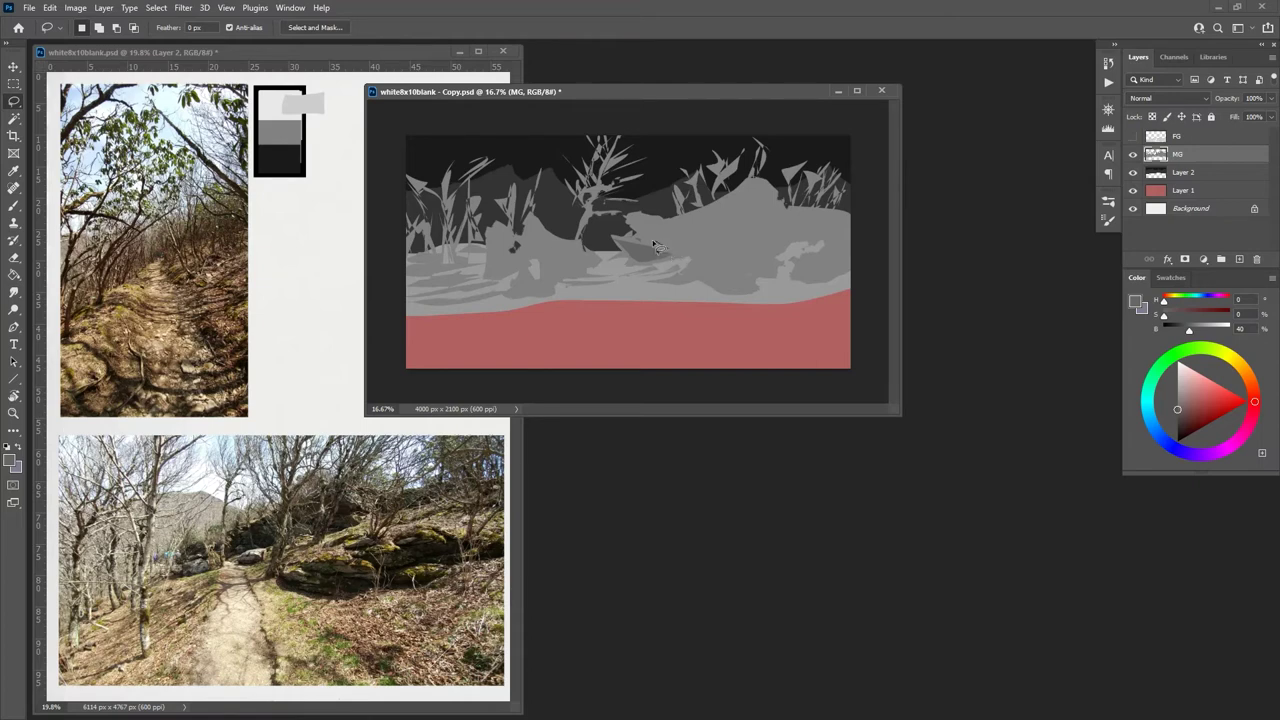
Step: Add more 40% gray shadow facets to the rocks right of the central tree and the lower slope beneath them
{"action": "mouse_move", "coordinate": [637, 234]}
{"action": "left_mouse_down"}
{"action": "mouse_move", "coordinate": [630, 216]}
{"action": "mouse_move", "coordinate": [700, 258]}
{"action": "mouse_move", "coordinate": [675, 256]}
{"action": "left_mouse_up"}
{"action": "key", "text": "g"}
{"action": "key", "text": "l"}
{"action": "key", "text": "ctrl+d"}
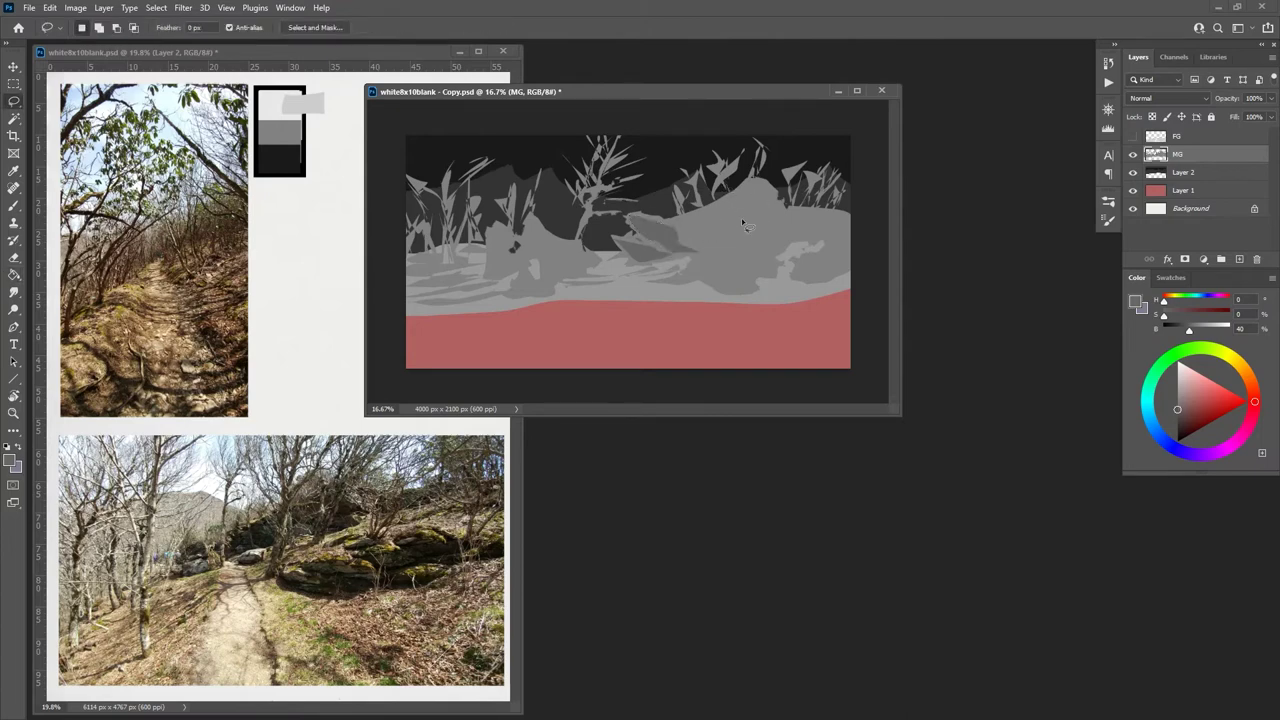
{"action": "mouse_move", "coordinate": [694, 248]}
{"action": "left_mouse_down"}
{"action": "mouse_move", "coordinate": [712, 266]}
{"action": "mouse_move", "coordinate": [722, 256]}
{"action": "mouse_move", "coordinate": [691, 240]}
{"action": "left_mouse_up"}
{"action": "left_click_drag", "start_coordinate": [698, 270], "coordinate": [750, 288]}
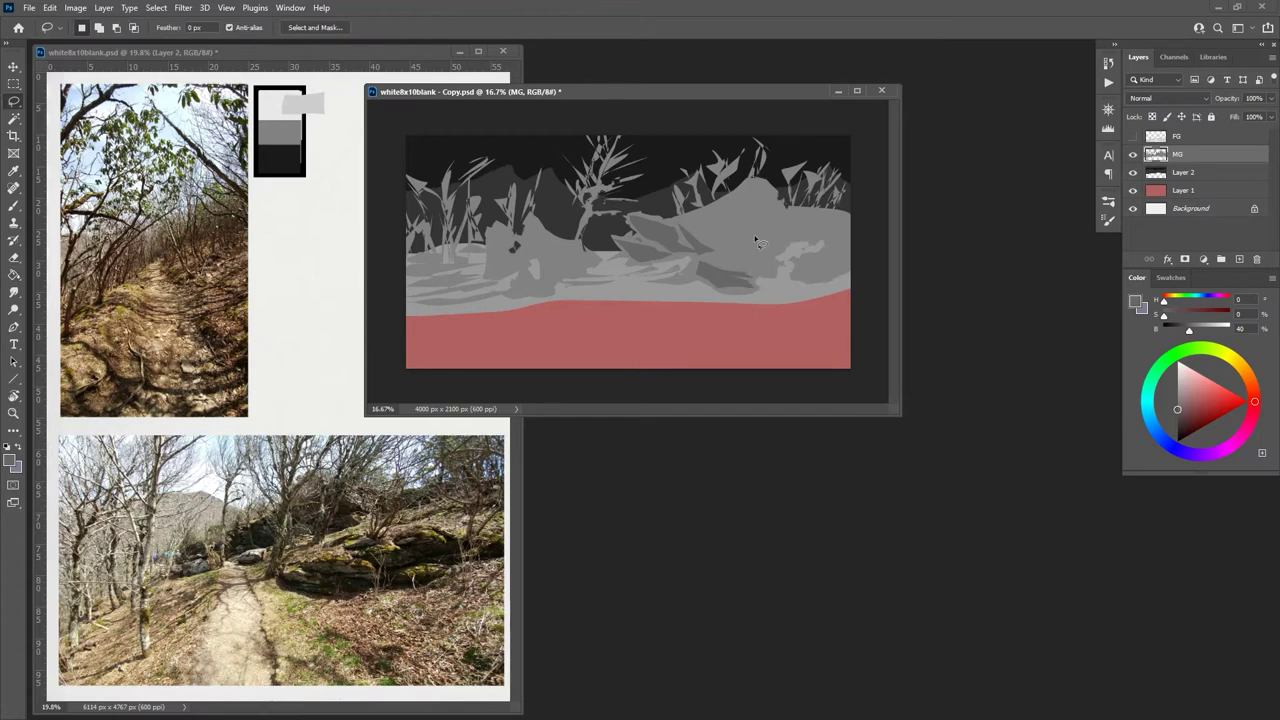
Step: Fill a low shadow shape and the pointed rock at the midground's left with the 40% gray
{"action": "mouse_move", "coordinate": [521, 293]}
{"action": "left_mouse_down"}
{"action": "mouse_move", "coordinate": [548, 287]}
{"action": "mouse_move", "coordinate": [520, 281]}
{"action": "left_mouse_up"}
{"action": "left_click", "coordinate": [520, 281]}
{"action": "mouse_move", "coordinate": [492, 241]}
{"action": "left_mouse_down"}
{"action": "mouse_move", "coordinate": [490, 279]}
{"action": "mouse_move", "coordinate": [532, 270]}
{"action": "left_mouse_up"}
{"action": "left_click_drag", "start_coordinate": [516, 246], "coordinate": [497, 238]}
{"action": "key", "text": "g"}
{"action": "left_click", "coordinate": [515, 258]}
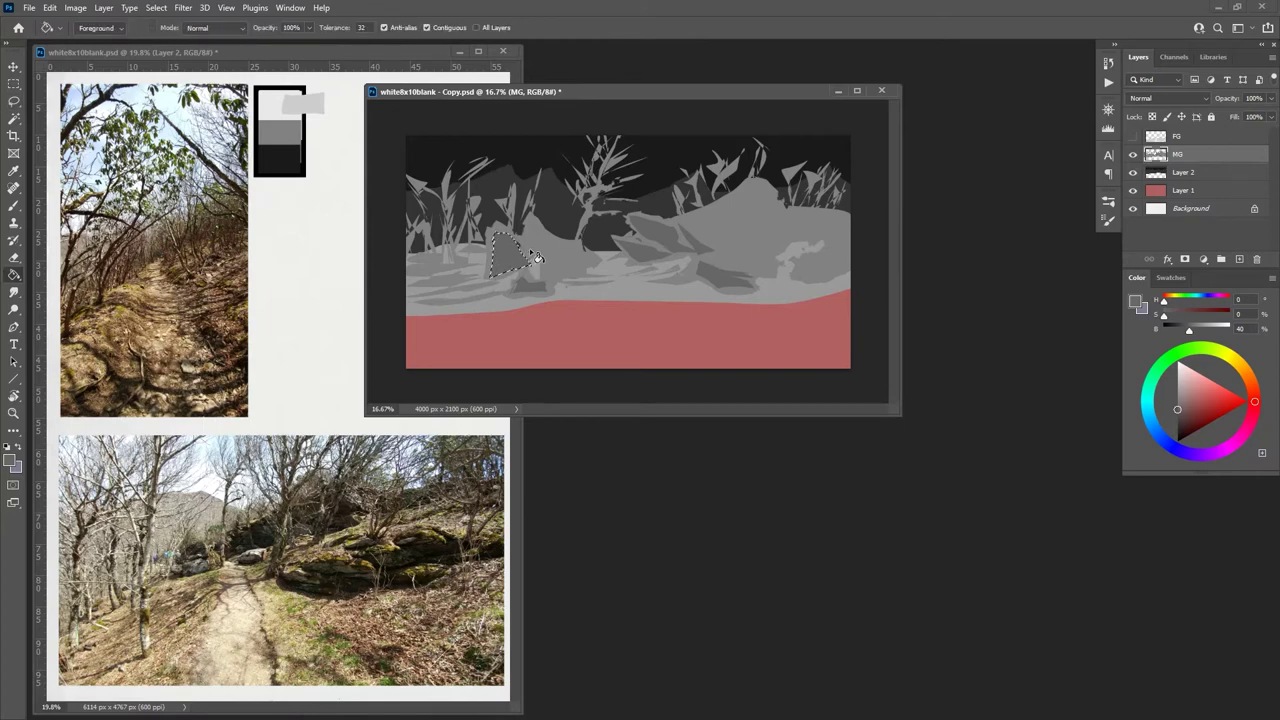
{"action": "key", "text": "l"}
{"action": "key", "text": "ctrl+d"}
Step: Lasso and fill a 40% gray shadow facet down the mound between the pointed rock and the central tree
{"action": "mouse_move", "coordinate": [536, 239]}
{"action": "left_mouse_down"}
{"action": "mouse_move", "coordinate": [572, 263]}
{"action": "mouse_move", "coordinate": [532, 222]}
{"action": "mouse_move", "coordinate": [536, 240]}
{"action": "left_mouse_up"}
{"action": "key", "text": "g"}
{"action": "left_click", "coordinate": [553, 260]}
{"action": "key", "text": "l"}
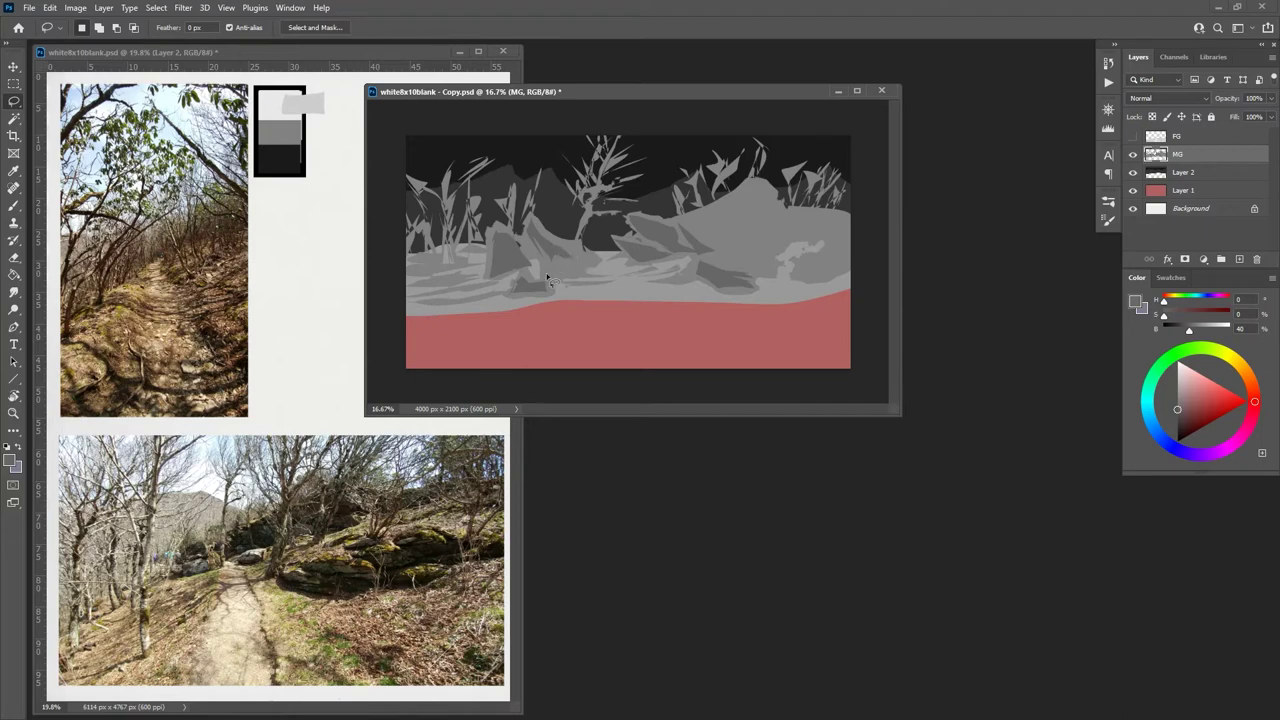
{"action": "mouse_move", "coordinate": [546, 262]}
{"action": "left_mouse_down"}
{"action": "mouse_move", "coordinate": [567, 250]}
{"action": "mouse_move", "coordinate": [579, 262]}
{"action": "mouse_move", "coordinate": [553, 283]}
{"action": "mouse_move", "coordinate": [540, 258]}
{"action": "mouse_move", "coordinate": [582, 268]}
{"action": "mouse_move", "coordinate": [541, 277]}
{"action": "mouse_move", "coordinate": [600, 277]}
{"action": "mouse_move", "coordinate": [590, 266]}
{"action": "left_mouse_up"}
Step: Fill a large shadow facet below the peak of the right-hand hill with the 40% gray, and deselect
{"action": "mouse_move", "coordinate": [704, 220]}
{"action": "left_mouse_down"}
{"action": "mouse_move", "coordinate": [743, 188]}
{"action": "mouse_move", "coordinate": [801, 230]}
{"action": "mouse_move", "coordinate": [780, 240]}
{"action": "mouse_move", "coordinate": [732, 222]}
{"action": "mouse_move", "coordinate": [763, 247]}
{"action": "mouse_move", "coordinate": [733, 252]}
{"action": "mouse_move", "coordinate": [698, 220]}
{"action": "mouse_move", "coordinate": [737, 206]}
{"action": "left_mouse_up"}
{"action": "key", "text": "alt+BackSpace"}
{"action": "key", "text": "ctrl+d"}
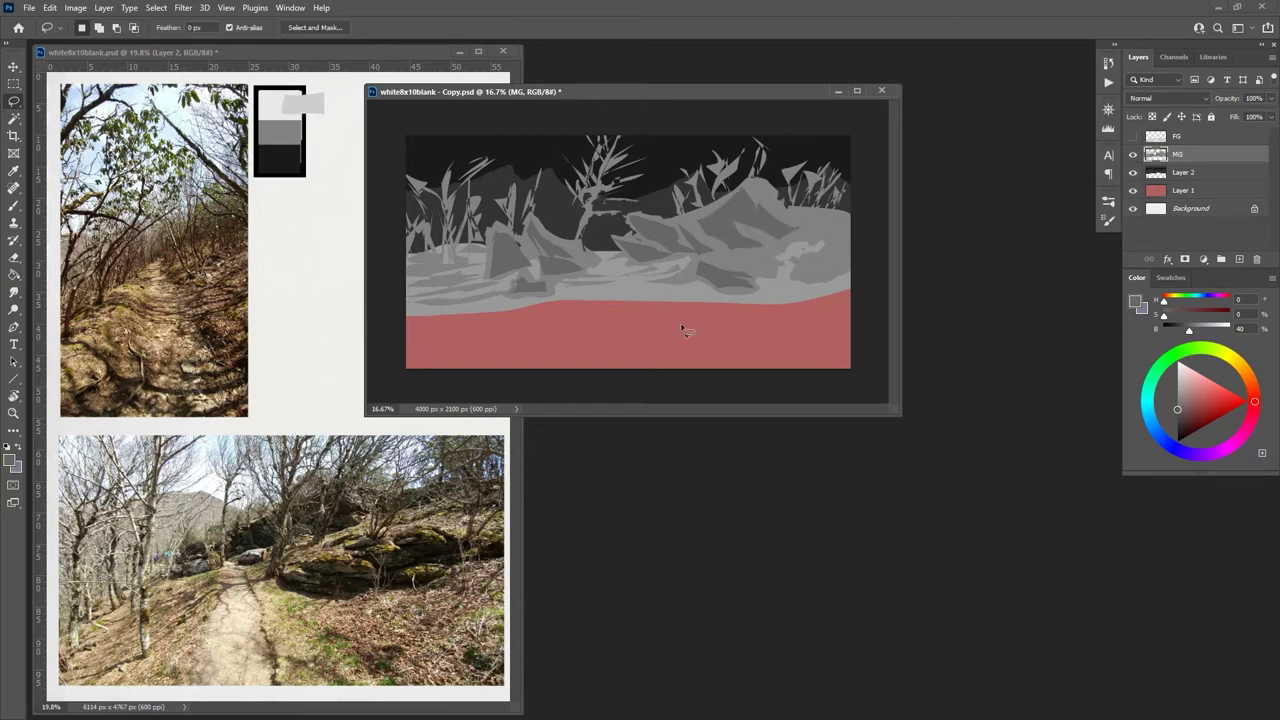
Step: Compare the midground shadows with the FG layer shown and hidden
{"action": "left_click", "coordinate": [1132, 136]}
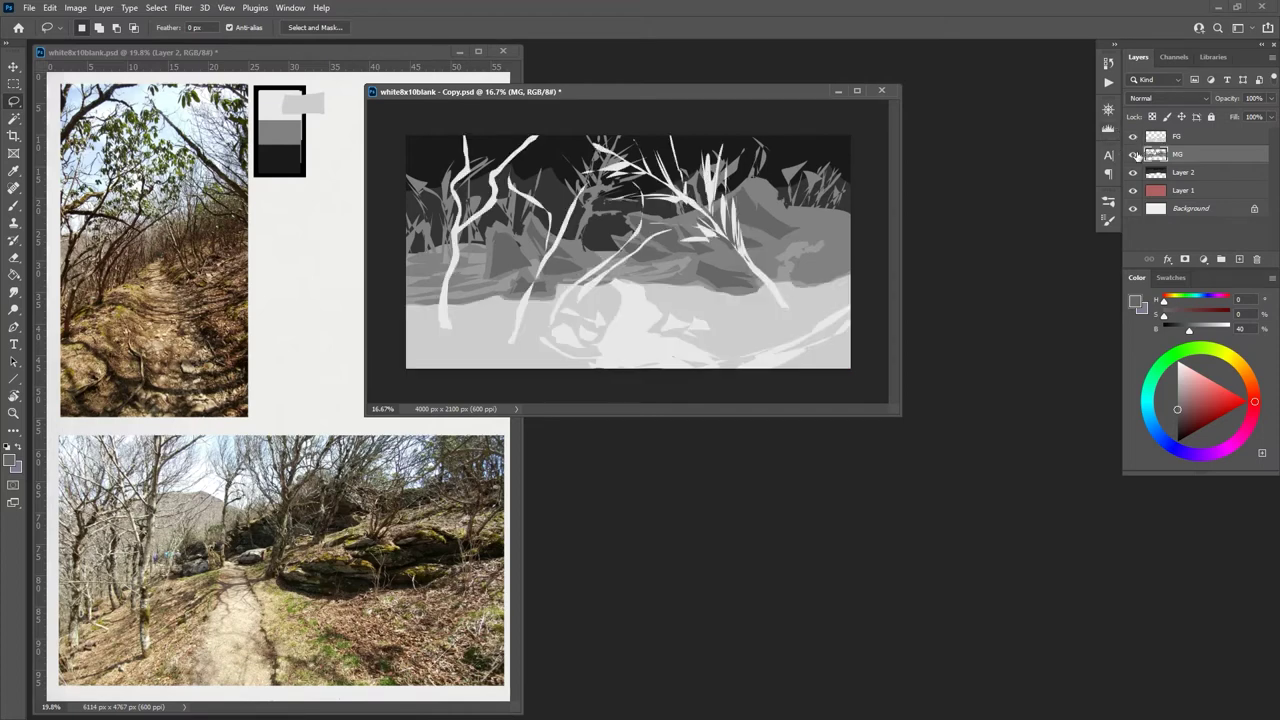
{"action": "left_click", "coordinate": [1132, 137]}
{"action": "left_click", "coordinate": [1132, 137]}
{"action": "left_click", "coordinate": [1132, 137]}
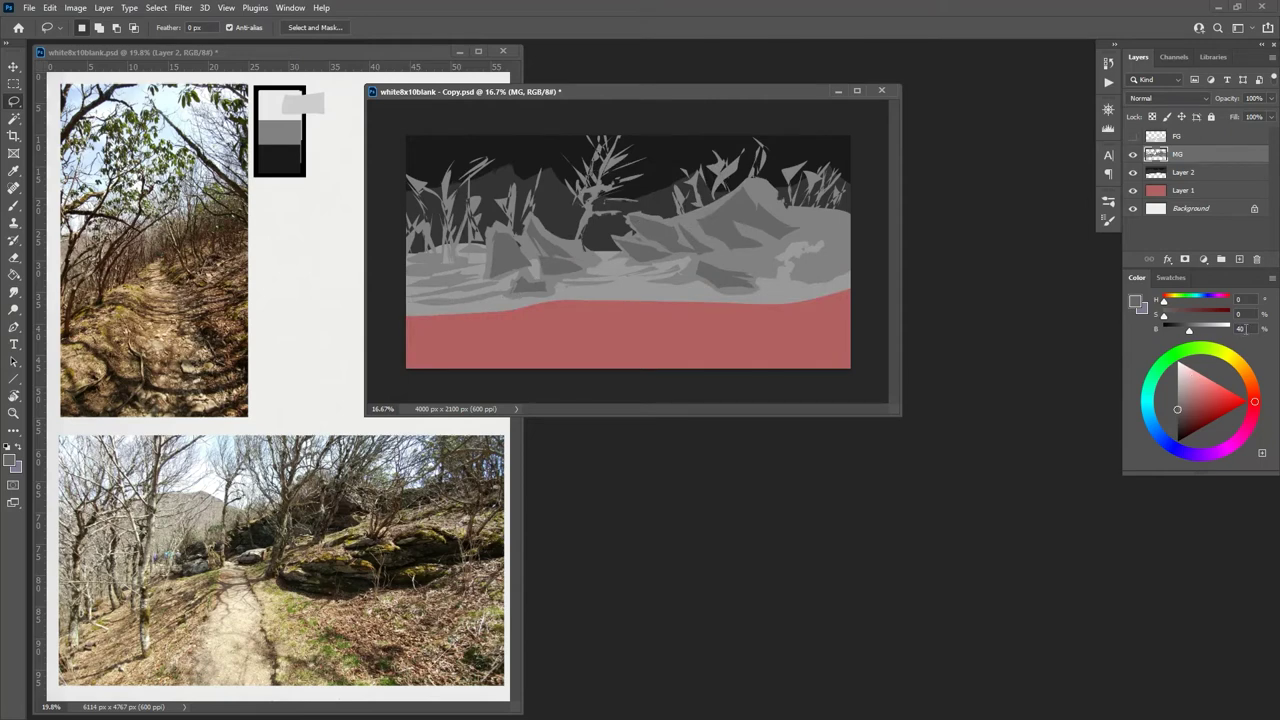
Step: Try filling a small path shape below the central tree with 60% brightness gray
{"action": "left_click", "coordinate": [1176, 398]}
{"action": "key", "text": "g"}
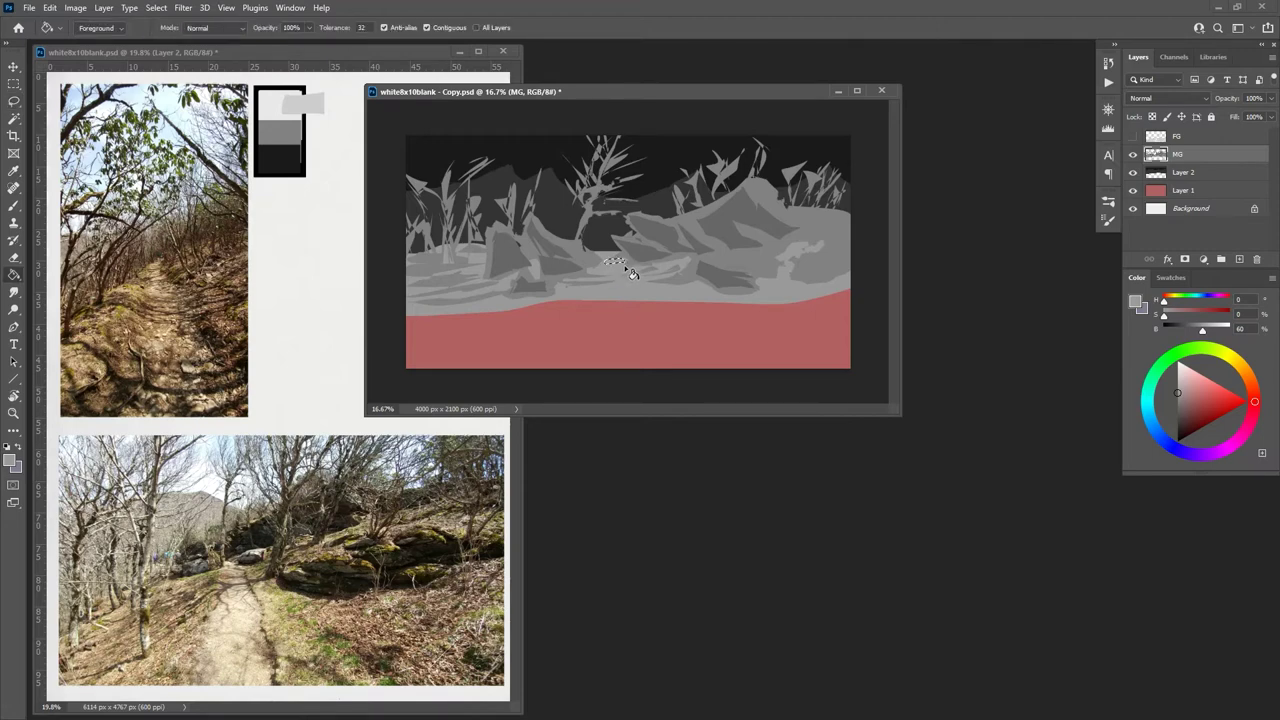
{"action": "key", "text": "l"}
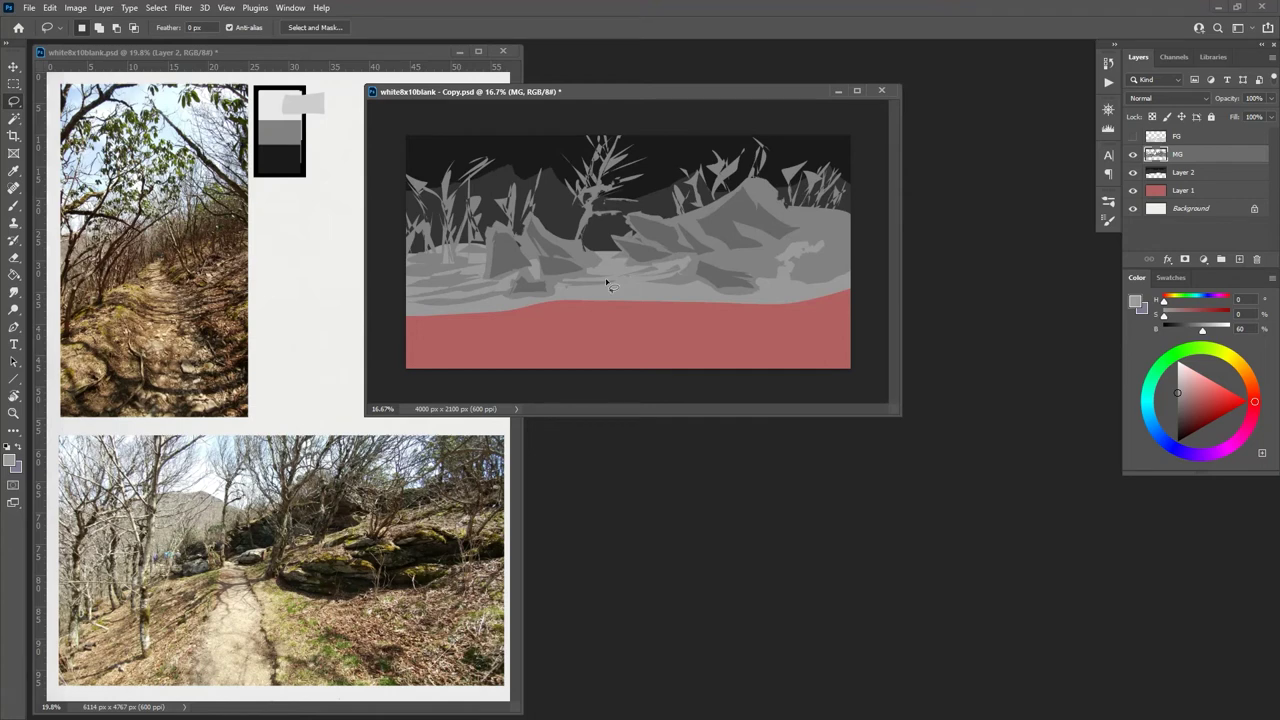
Step: Set the foreground color's brightness to 70% and fill lassoed zigzag path highlights below the central tree
{"action": "left_click", "coordinate": [1181, 391]}
{"action": "left_click_drag", "start_coordinate": [1181, 390], "coordinate": [1175, 384]}
{"action": "mouse_move", "coordinate": [597, 270]}
{"action": "left_mouse_down"}
{"action": "mouse_move", "coordinate": [622, 292]}
{"action": "mouse_move", "coordinate": [656, 282]}
{"action": "mouse_move", "coordinate": [636, 286]}
{"action": "mouse_move", "coordinate": [628, 267]}
{"action": "left_mouse_up"}
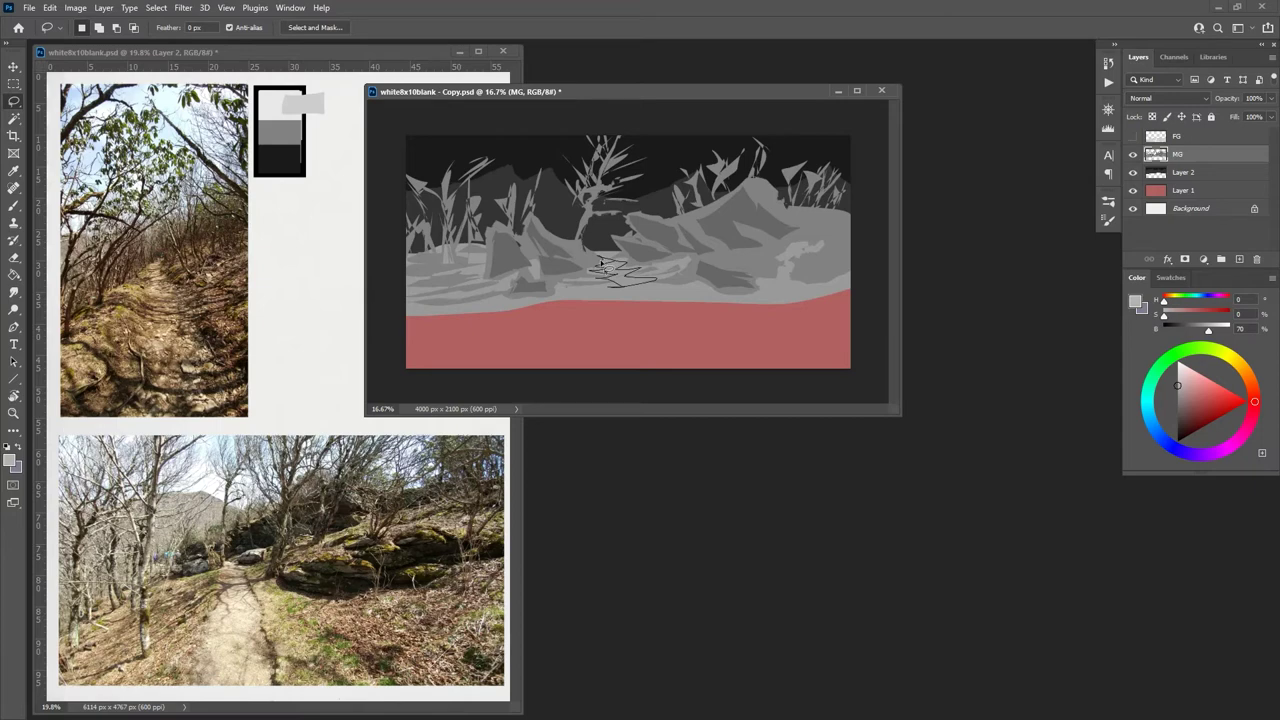
{"action": "left_click_drag", "start_coordinate": [611, 264], "coordinate": [650, 282]}
Step: Examine how the midground values read with the FG layer repeatedly shown and hidden
{"action": "left_click", "coordinate": [1132, 136]}
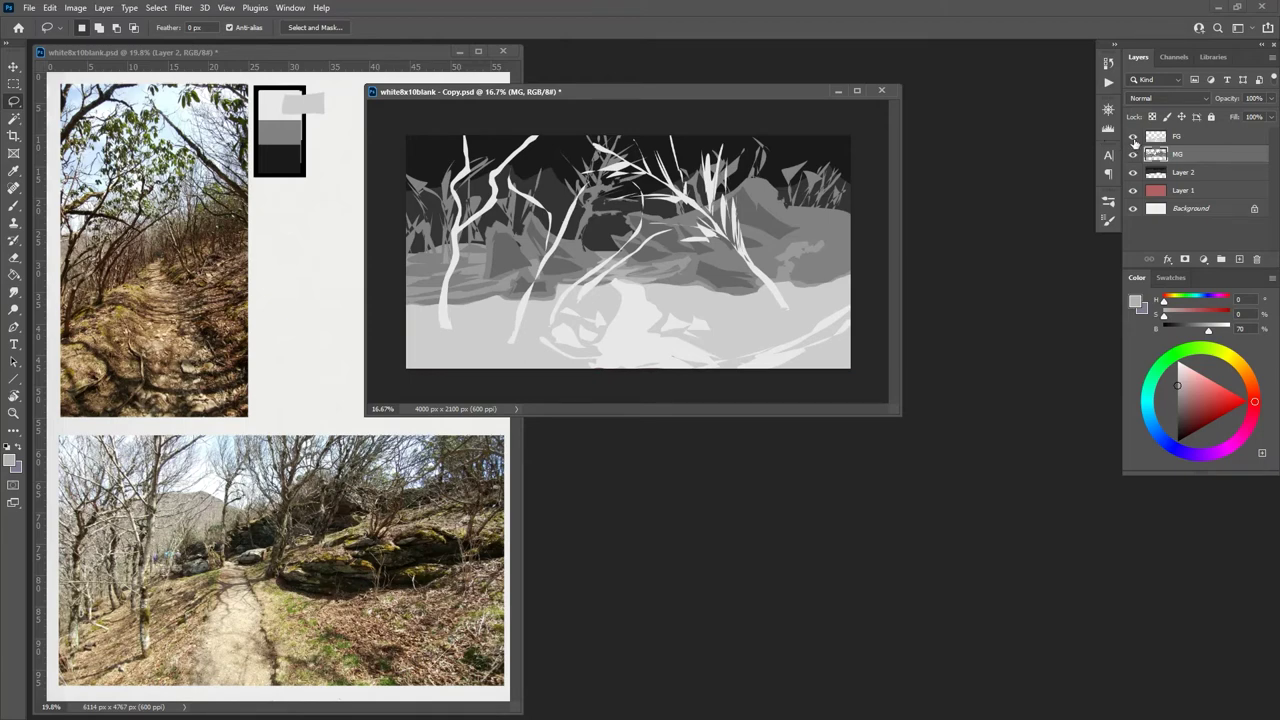
{"action": "left_click", "coordinate": [1133, 137]}
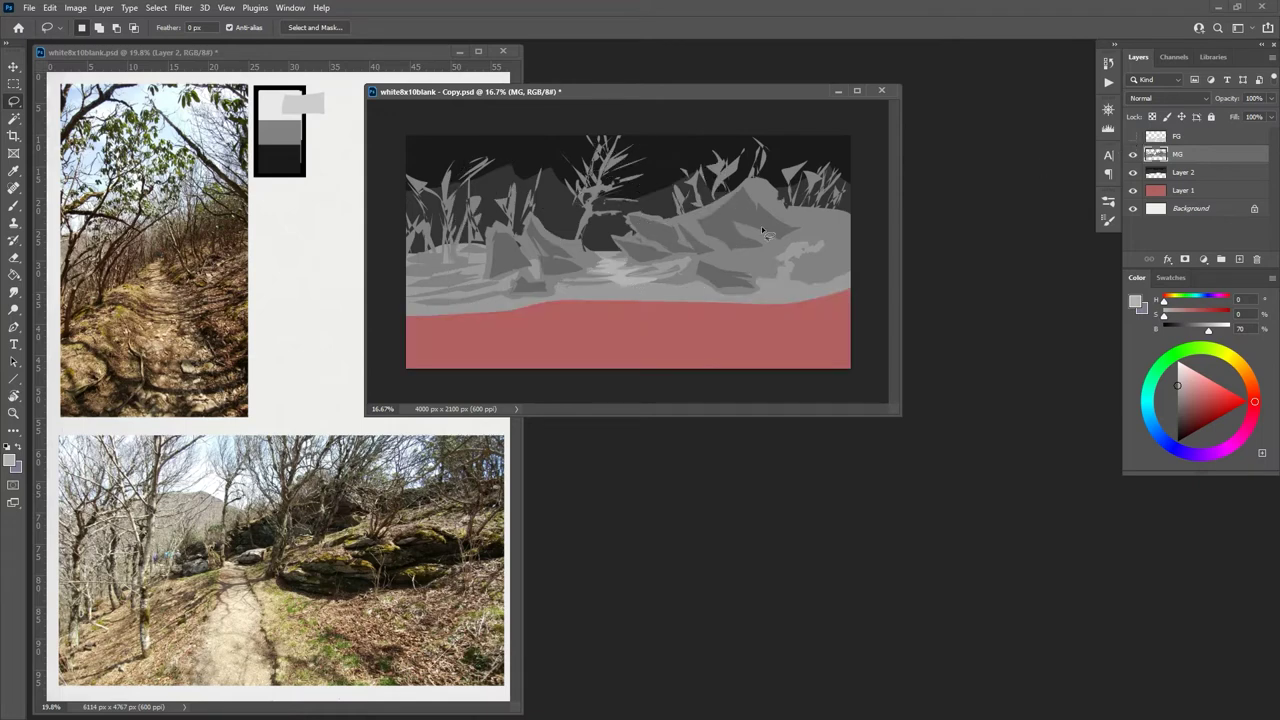
{"action": "left_click", "coordinate": [1133, 137]}
{"action": "left_click", "coordinate": [1133, 137]}
{"action": "left_click", "coordinate": [1133, 137]}
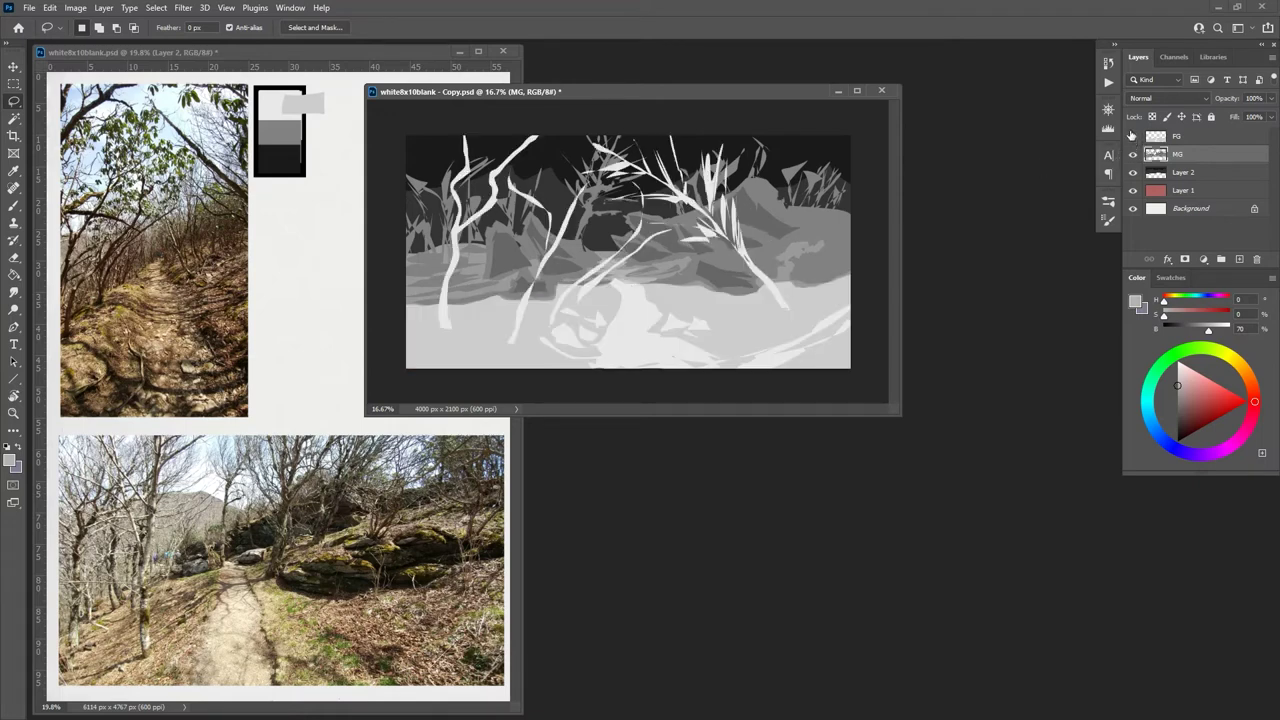
{"action": "left_click", "coordinate": [1133, 137]}
{"action": "left_click", "coordinate": [1133, 137]}
{"action": "left_click", "coordinate": [1133, 137]}
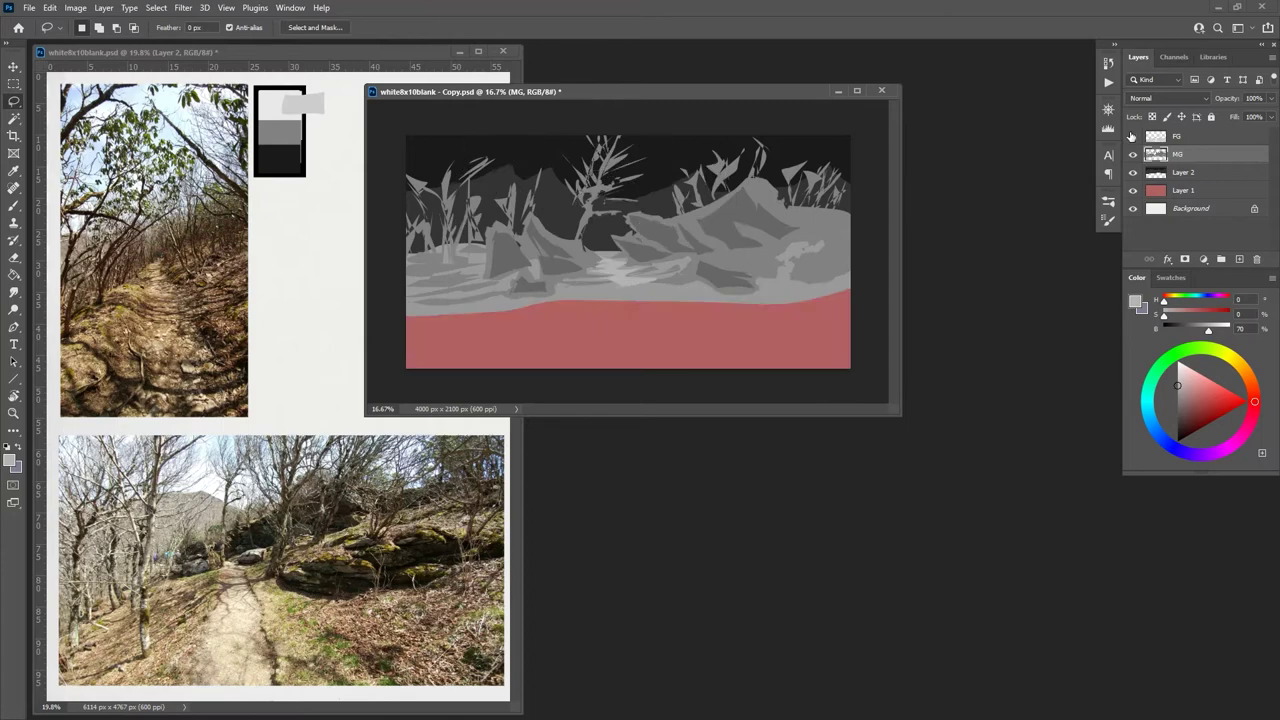
{"action": "left_click", "coordinate": [1133, 137]}
{"action": "left_click", "coordinate": [1133, 137]}
{"action": "left_click", "coordinate": [1133, 137]}
{"action": "left_click", "coordinate": [1133, 138]}
{"action": "left_click", "coordinate": [1133, 138]}
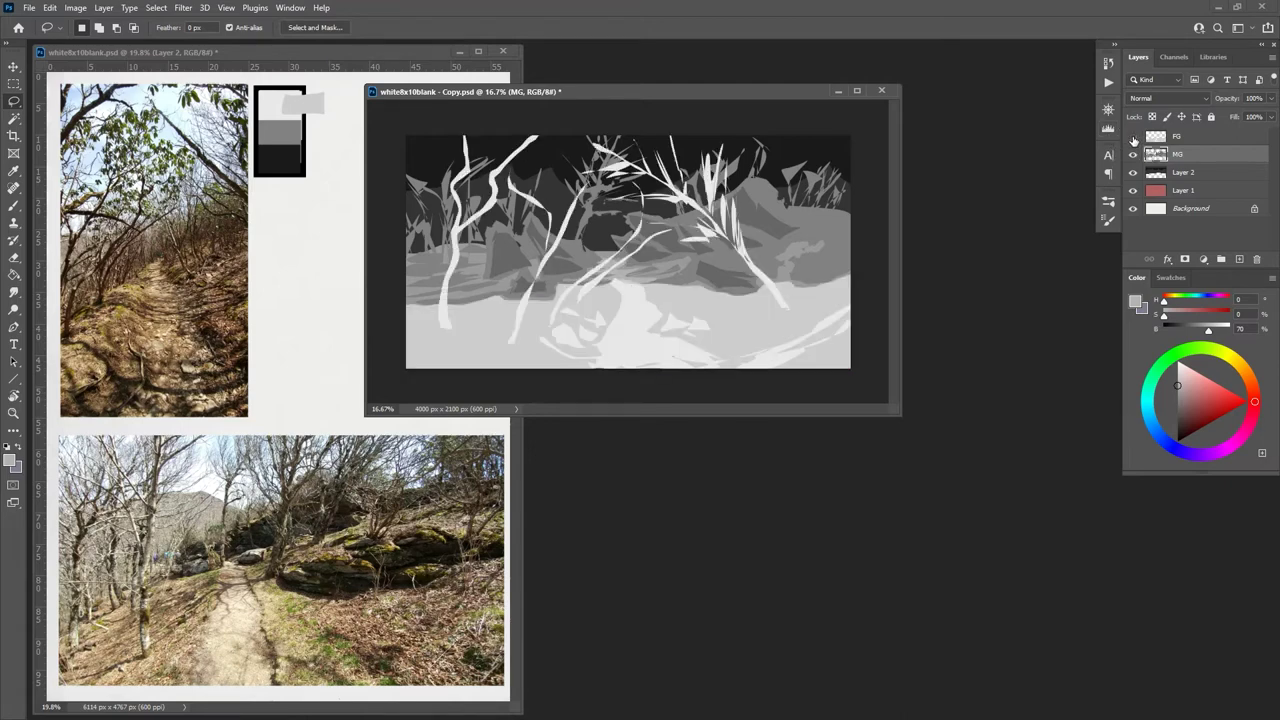
{"action": "left_click", "coordinate": [1133, 138]}
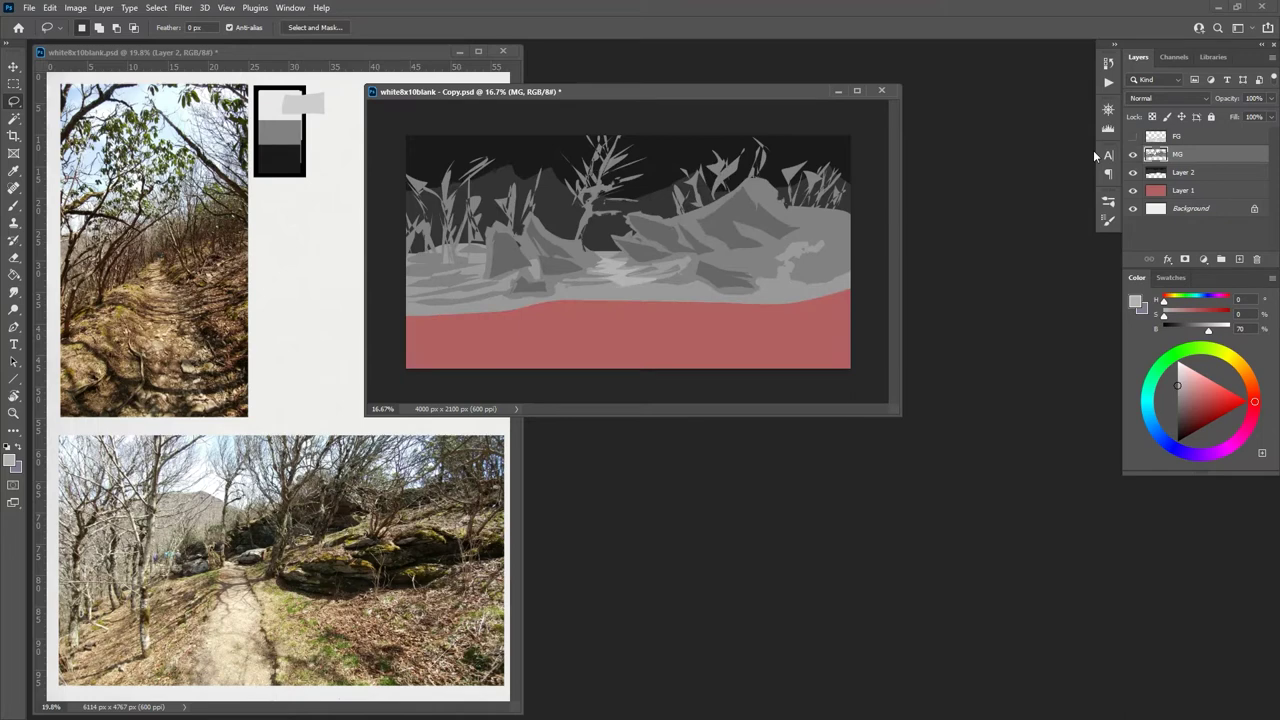
Step: Sample the 40% gray from the pointed left rock and fill a narrow lassoed shape along its left side
{"action": "key", "text": "g"}
{"action": "left_click", "coordinate": [508, 254], "text": "alt"}
{"action": "key", "text": "l"}
{"action": "mouse_move", "coordinate": [494, 240]}
{"action": "left_mouse_down"}
{"action": "mouse_move", "coordinate": [492, 282]}
{"action": "mouse_move", "coordinate": [506, 252]}
{"action": "mouse_move", "coordinate": [496, 234]}
{"action": "left_mouse_up"}
{"action": "key", "text": "g"}
{"action": "left_click", "coordinate": [497, 252]}
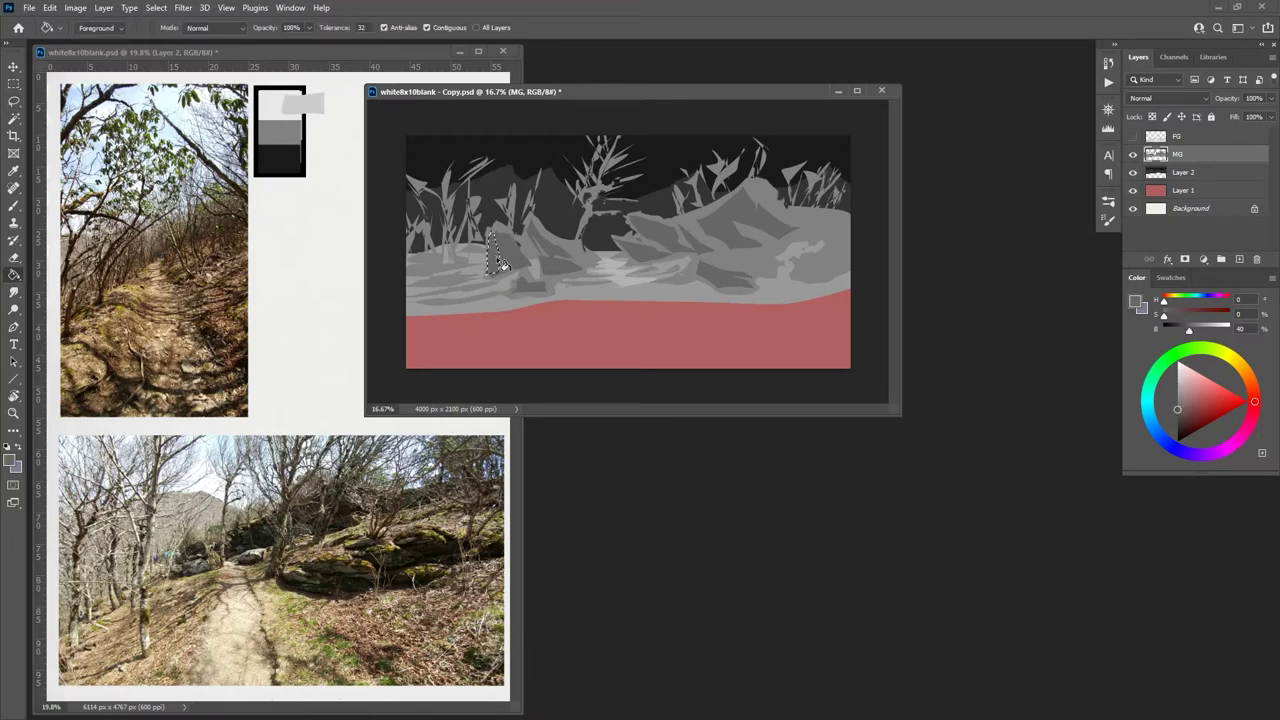
Step: Fill a narrow lassoed sliver on the lit side of the pointed left rock with its sampled 50% gray
{"action": "key", "text": "l"}
{"action": "key", "text": "ctrl+d"}
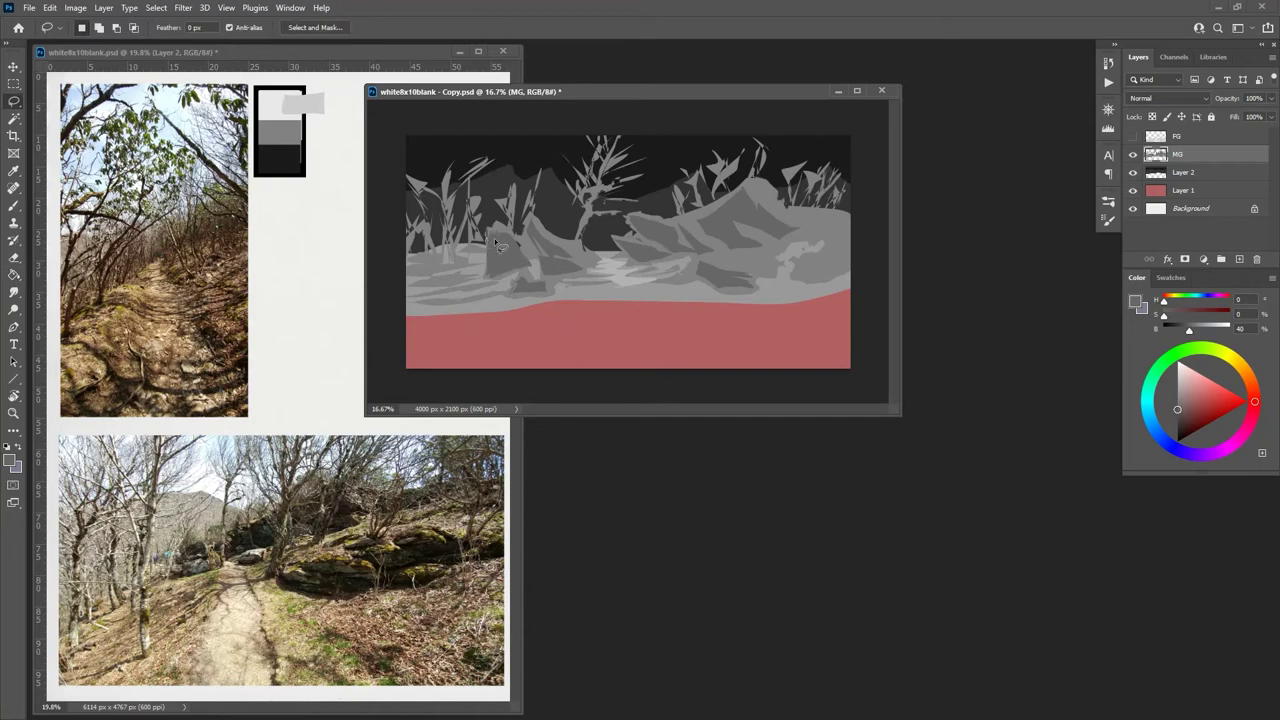
{"action": "key", "text": "g"}
{"action": "key", "text": "l"}
{"action": "key", "text": "g"}
{"action": "left_click", "coordinate": [522, 252], "text": "alt"}
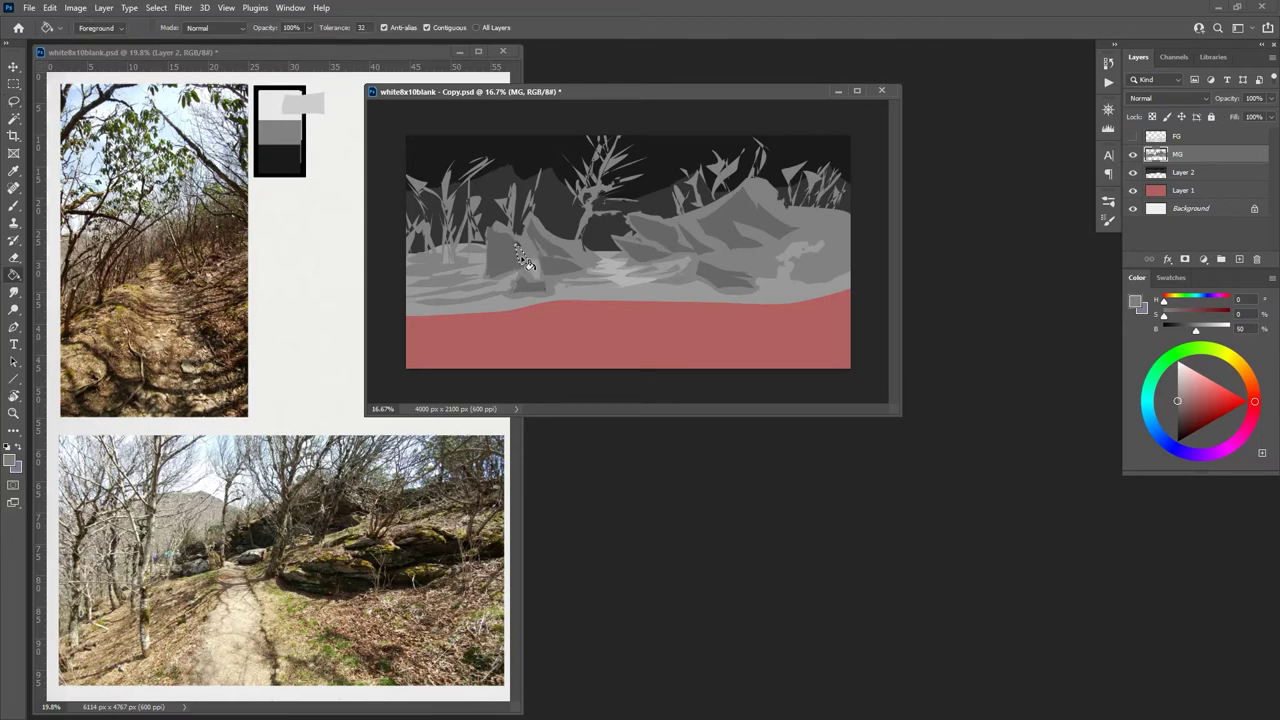
{"action": "key", "text": "l"}
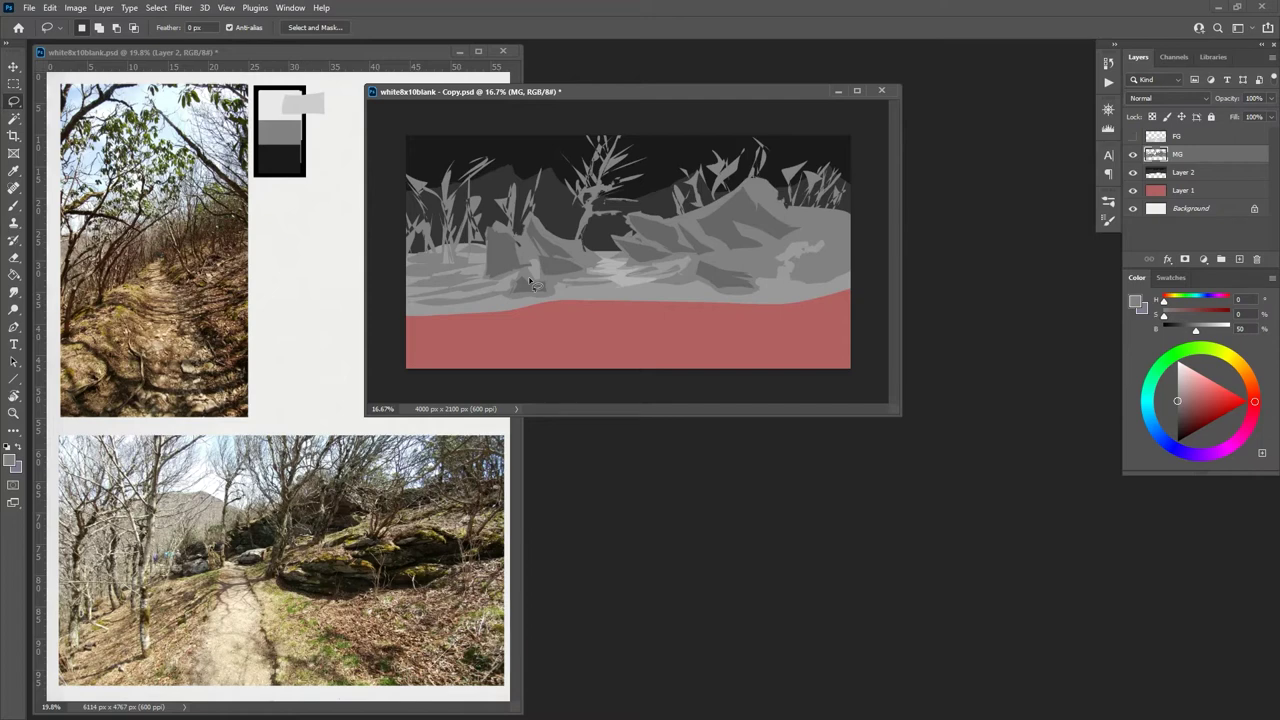
Step: Lasso a small slanted shape on the right-hand slope and fill it with the 40% gray sampled from the neighboring shadow
{"action": "mouse_move", "coordinate": [727, 254]}
{"action": "left_mouse_down"}
{"action": "mouse_move", "coordinate": [772, 268]}
{"action": "mouse_move", "coordinate": [748, 250]}
{"action": "mouse_move", "coordinate": [727, 255]}
{"action": "left_mouse_up"}
{"action": "key", "text": "g"}
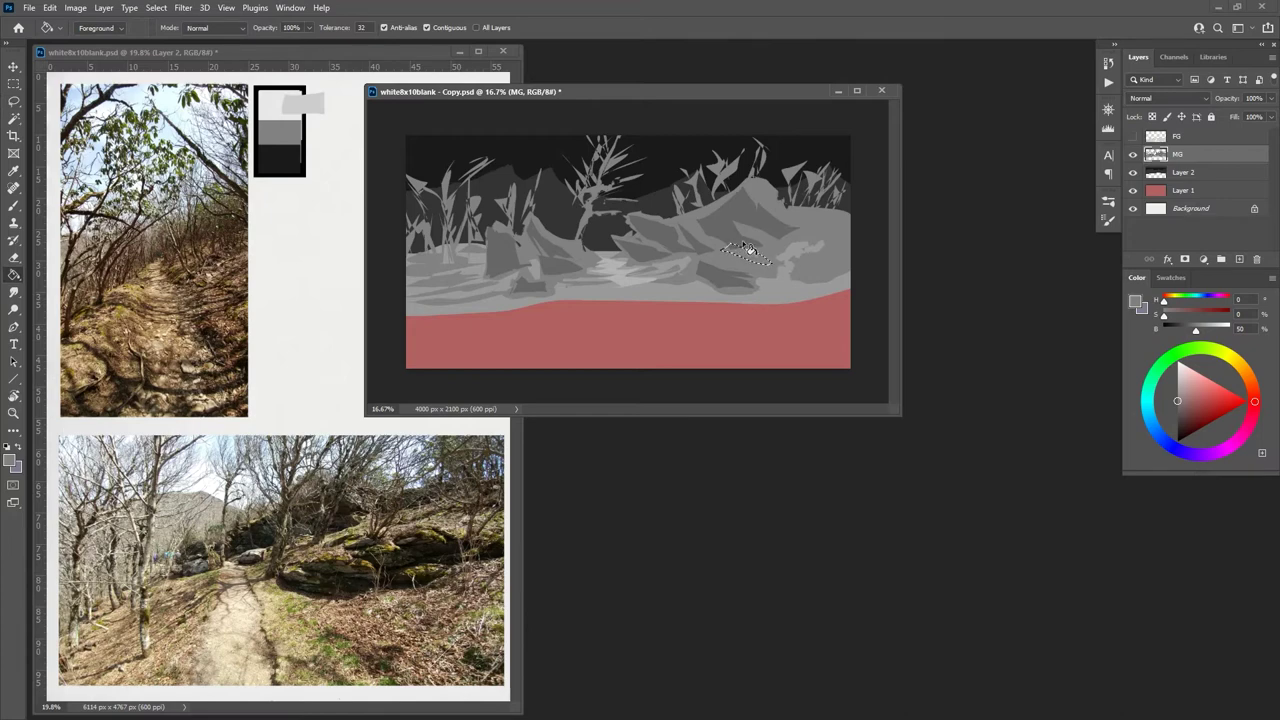
{"action": "left_click", "coordinate": [746, 234], "text": "alt"}
{"action": "left_click", "coordinate": [748, 256]}
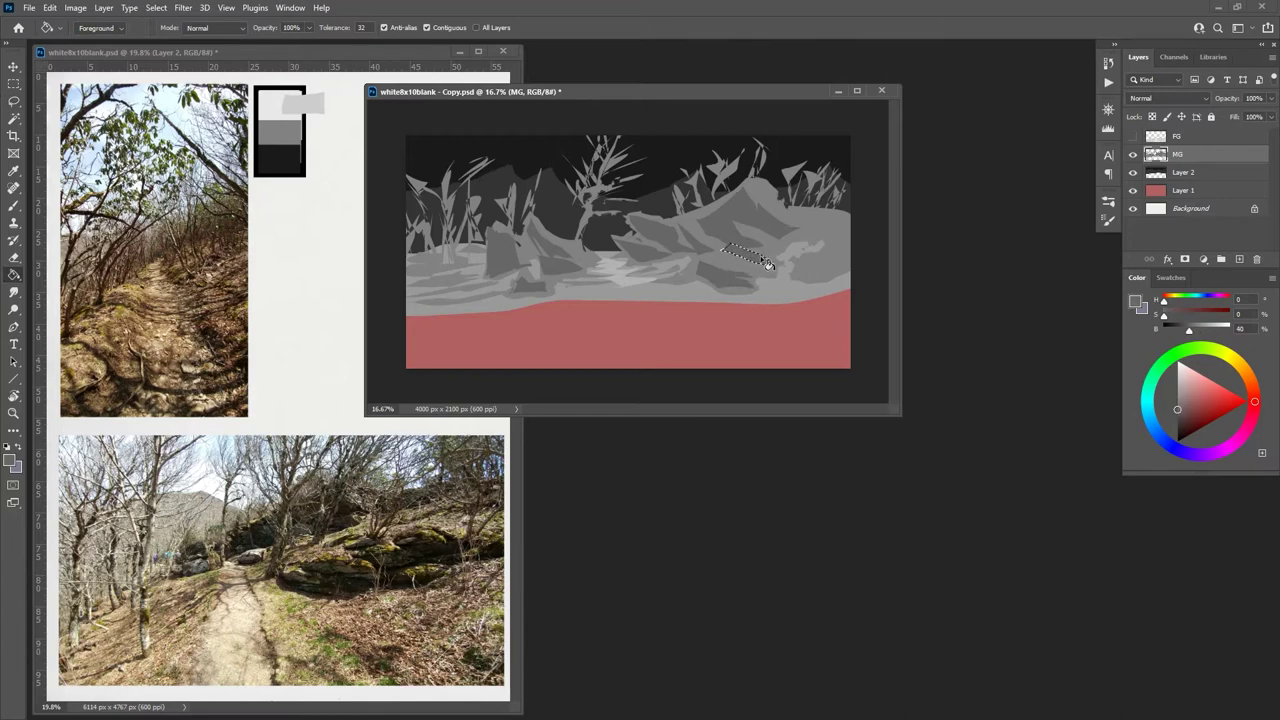
{"action": "key", "text": "l"}
{"action": "left_click", "coordinate": [771, 254]}
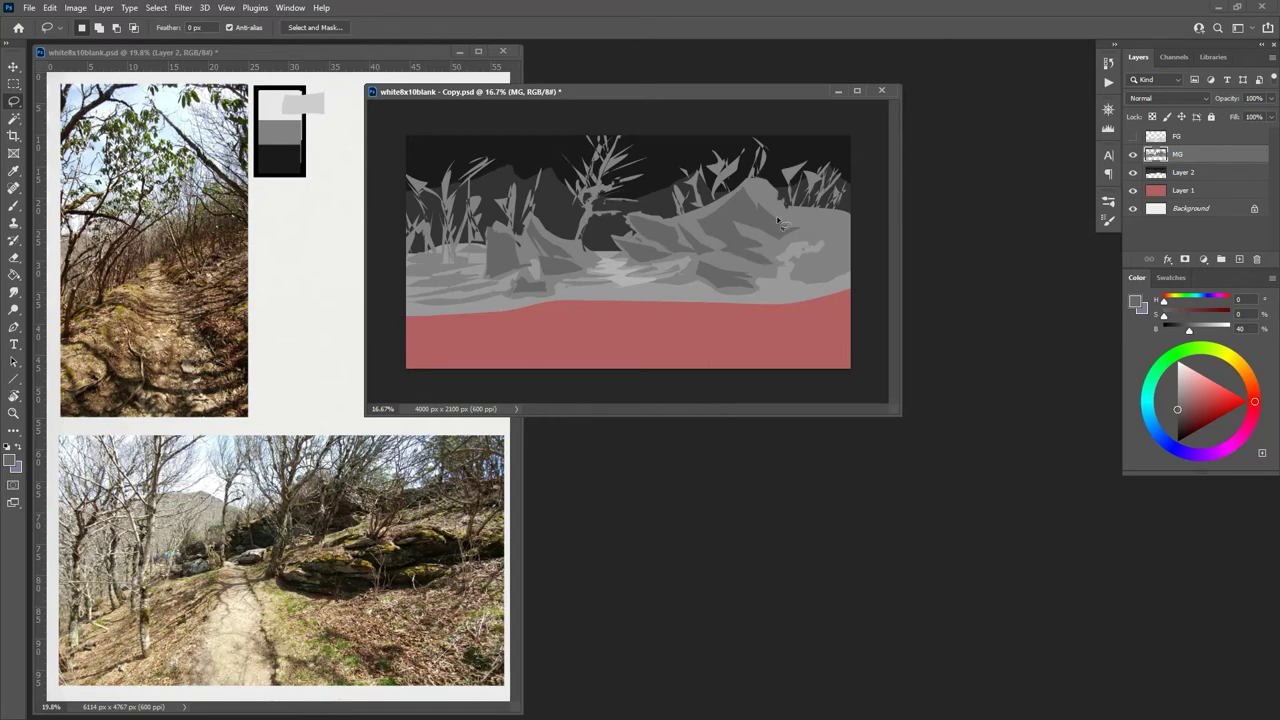
Step: Fill two more lassoed shadow shapes on the far right midground slope with the 40% gray
{"action": "mouse_move", "coordinate": [807, 236]}
{"action": "left_mouse_down"}
{"action": "mouse_move", "coordinate": [864, 234]}
{"action": "mouse_move", "coordinate": [828, 218]}
{"action": "mouse_move", "coordinate": [786, 236]}
{"action": "mouse_move", "coordinate": [778, 226]}
{"action": "mouse_move", "coordinate": [800, 238]}
{"action": "left_mouse_up"}
{"action": "key", "text": "g"}
{"action": "left_click", "coordinate": [830, 230]}
{"action": "key", "text": "ctrl+d"}
{"action": "key", "text": "l"}
{"action": "mouse_move", "coordinate": [798, 270]}
{"action": "left_mouse_down"}
{"action": "mouse_move", "coordinate": [848, 264]}
{"action": "mouse_move", "coordinate": [798, 272]}
{"action": "left_mouse_up"}
{"action": "key", "text": "g"}
{"action": "left_click", "coordinate": [829, 277]}
{"action": "key", "text": "ctrl+d"}
Step: Fill lassoed 40% gray shadow shapes around the base of the left midground rocks
{"action": "key", "text": "l"}
{"action": "mouse_move", "coordinate": [489, 267]}
{"action": "left_mouse_down"}
{"action": "mouse_move", "coordinate": [435, 280]}
{"action": "mouse_move", "coordinate": [490, 288]}
{"action": "mouse_move", "coordinate": [490, 272]}
{"action": "mouse_move", "coordinate": [486, 282]}
{"action": "left_mouse_up"}
{"action": "key", "text": "g"}
{"action": "key", "text": "ctrl+d"}
{"action": "key", "text": "l"}
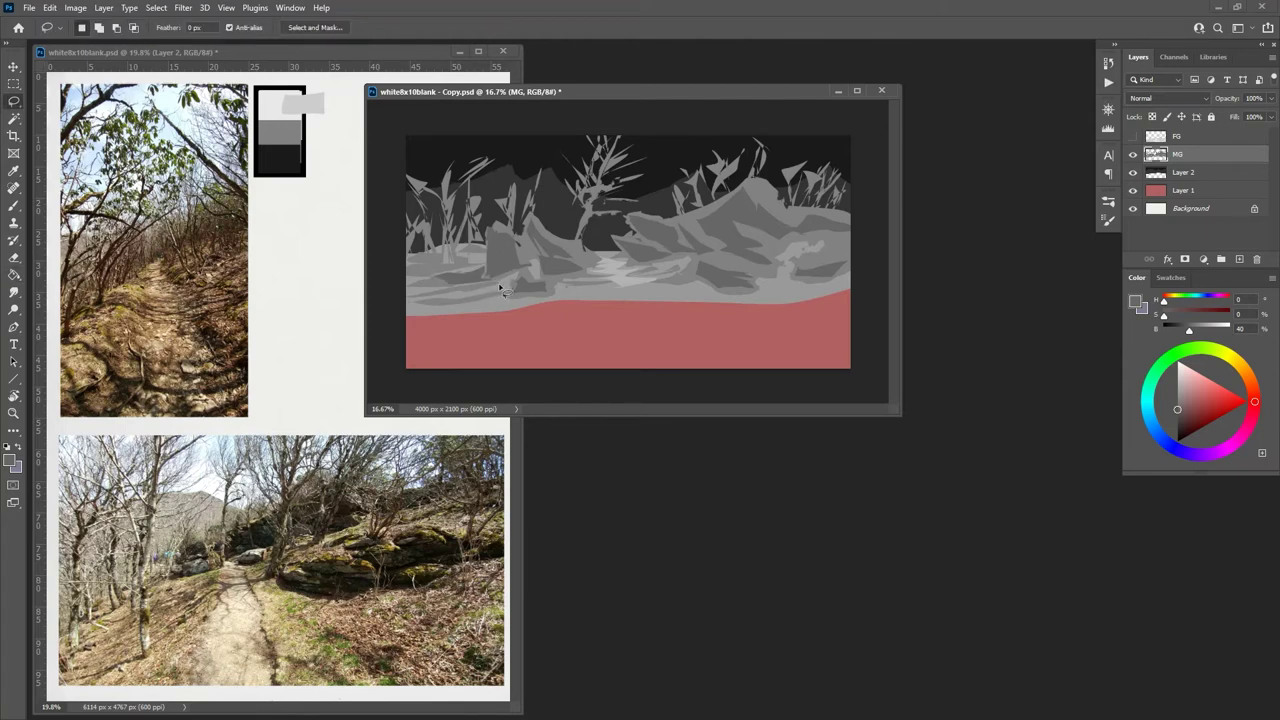
{"action": "mouse_move", "coordinate": [512, 284]}
{"action": "left_mouse_down"}
{"action": "mouse_move", "coordinate": [482, 300]}
{"action": "mouse_move", "coordinate": [512, 290]}
{"action": "left_mouse_up"}
{"action": "key", "text": "g"}
{"action": "left_click", "coordinate": [514, 289]}
{"action": "key", "text": "ctrl+d"}
Step: Fill lassoed 40% gray shadow shapes along the lower edge of the right midground slope
{"action": "key", "text": "l"}
{"action": "mouse_move", "coordinate": [684, 281]}
{"action": "left_mouse_down"}
{"action": "mouse_move", "coordinate": [746, 296]}
{"action": "mouse_move", "coordinate": [694, 281]}
{"action": "left_mouse_up"}
{"action": "key", "text": "g"}
{"action": "left_click", "coordinate": [724, 289]}
{"action": "key", "text": "ctrl+d"}
{"action": "key", "text": "l"}
{"action": "mouse_move", "coordinate": [800, 284]}
{"action": "left_mouse_down"}
{"action": "mouse_move", "coordinate": [842, 283]}
{"action": "mouse_move", "coordinate": [803, 286]}
{"action": "left_mouse_up"}
{"action": "key", "text": "g"}
{"action": "left_click", "coordinate": [803, 286]}
{"action": "key", "text": "l"}
{"action": "key", "text": "ctrl+d"}
Step: Fill thin lassoed shadow shapes beside the midground path and toward the left edge with the 40% gray
{"action": "mouse_move", "coordinate": [621, 259]}
{"action": "left_mouse_down"}
{"action": "mouse_move", "coordinate": [643, 275]}
{"action": "mouse_move", "coordinate": [678, 275]}
{"action": "mouse_move", "coordinate": [680, 263]}
{"action": "mouse_move", "coordinate": [628, 268]}
{"action": "mouse_move", "coordinate": [643, 277]}
{"action": "mouse_move", "coordinate": [686, 266]}
{"action": "mouse_move", "coordinate": [658, 280]}
{"action": "mouse_move", "coordinate": [700, 264]}
{"action": "mouse_move", "coordinate": [662, 276]}
{"action": "left_mouse_up"}
{"action": "key", "text": "g"}
{"action": "key", "text": "l"}
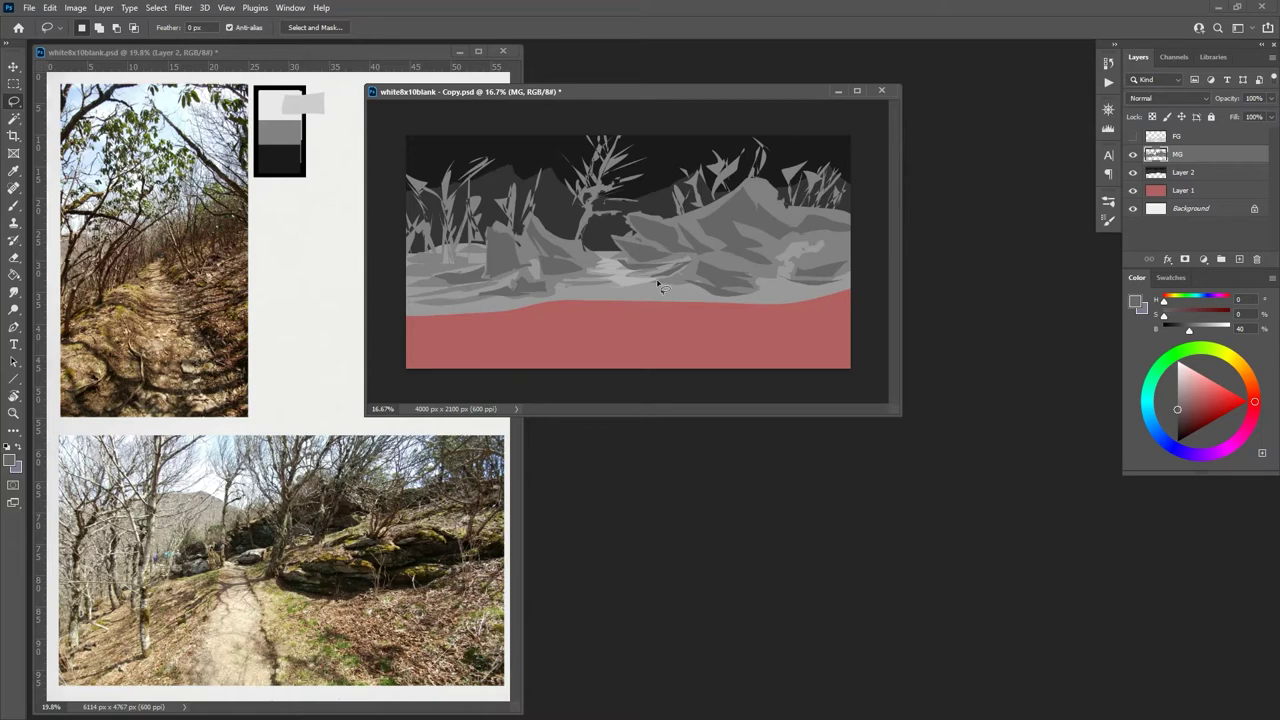
{"action": "key", "text": "g"}
{"action": "key", "text": "l"}
{"action": "key", "text": "g"}
{"action": "key", "text": "l"}
{"action": "left_click", "coordinate": [406, 263]}
Step: Show the FG layer and sample grays from the path, foreground ground and midground to compare their brightness
{"action": "left_click", "coordinate": [1133, 136]}
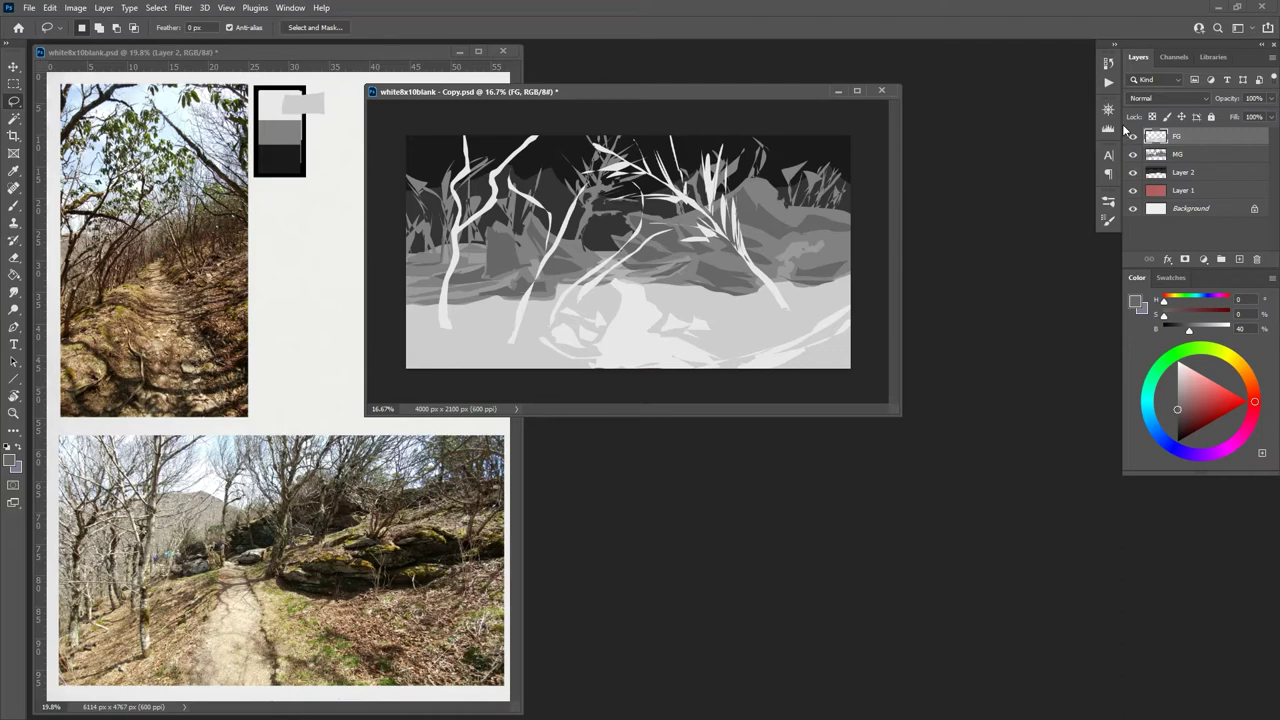
{"action": "key", "text": "g"}
{"action": "key", "text": "alt"}
{"action": "left_click", "coordinate": [644, 314], "text": "alt"}
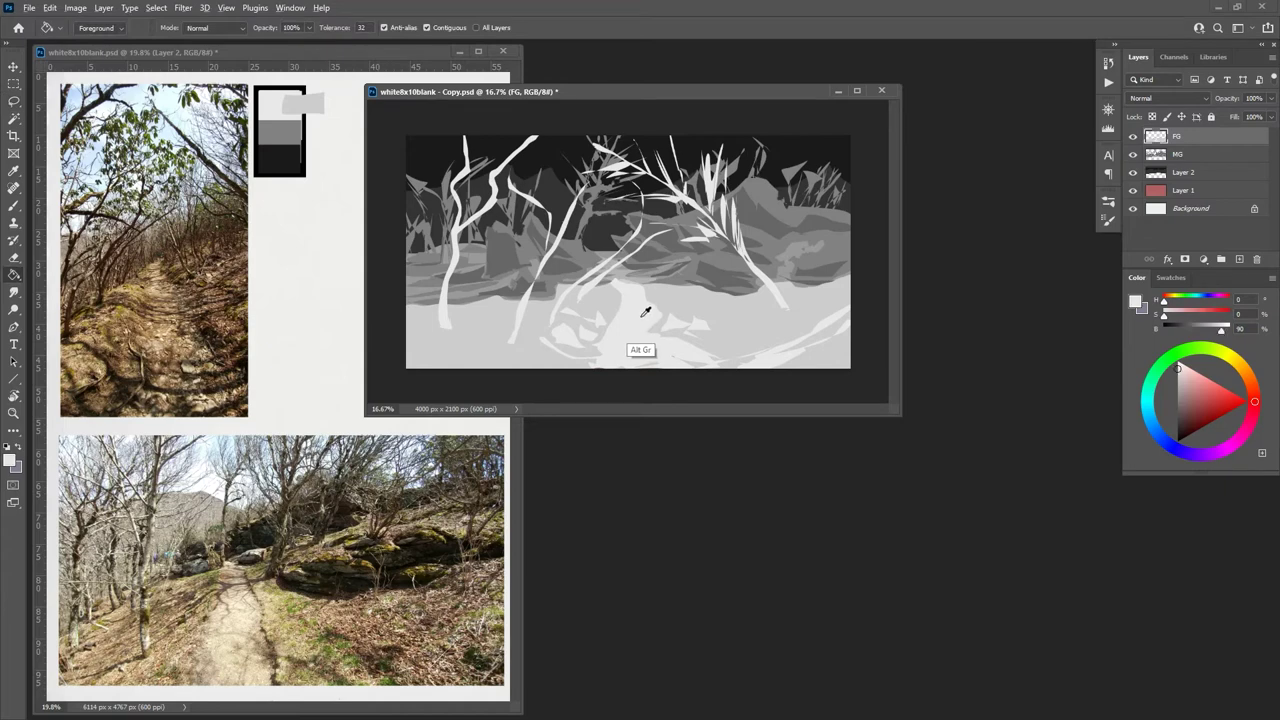
{"action": "left_click", "coordinate": [738, 304], "text": "alt"}
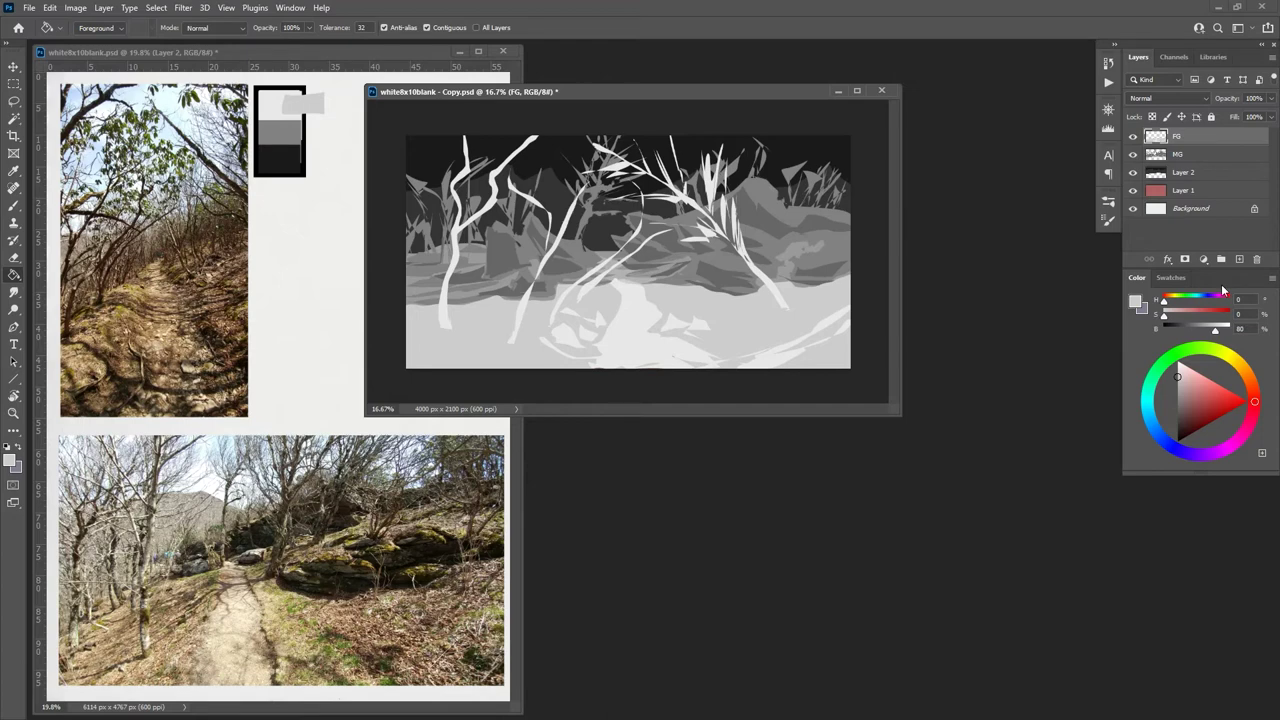
{"action": "left_click", "coordinate": [718, 252], "text": "alt"}
{"action": "left_click", "coordinate": [670, 260], "text": "alt"}
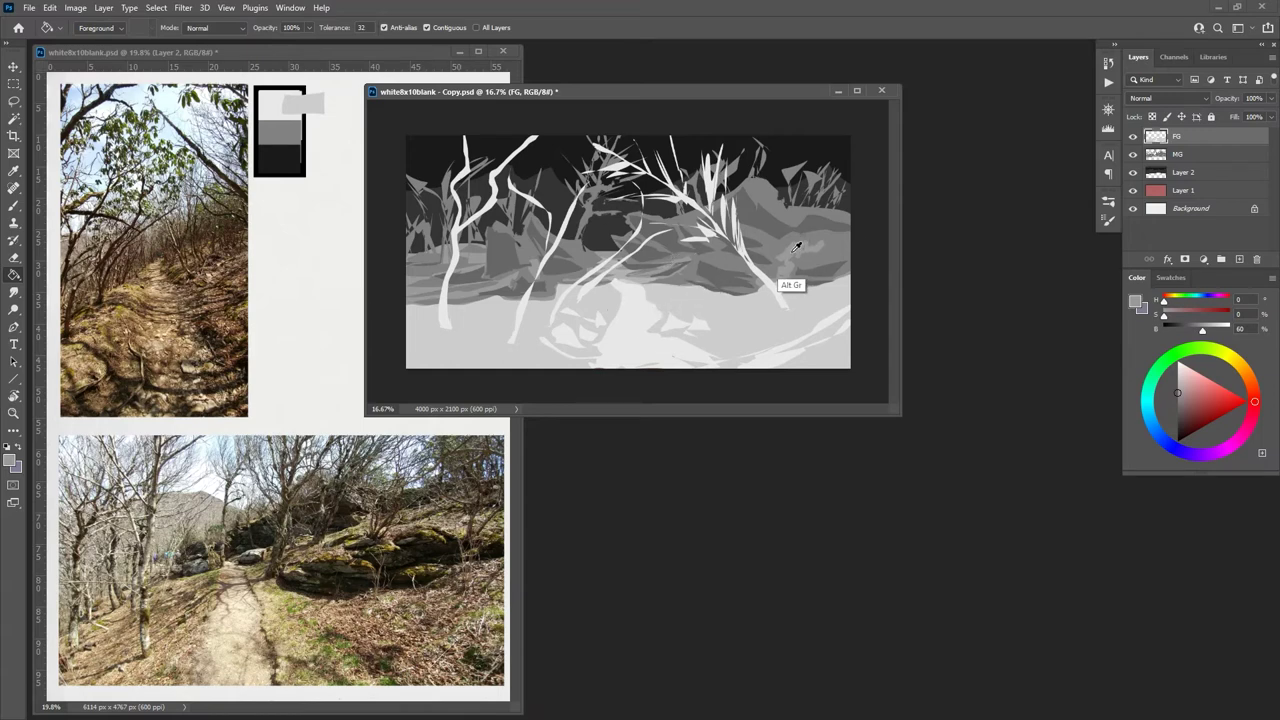
{"action": "left_click", "coordinate": [627, 268], "text": "alt"}
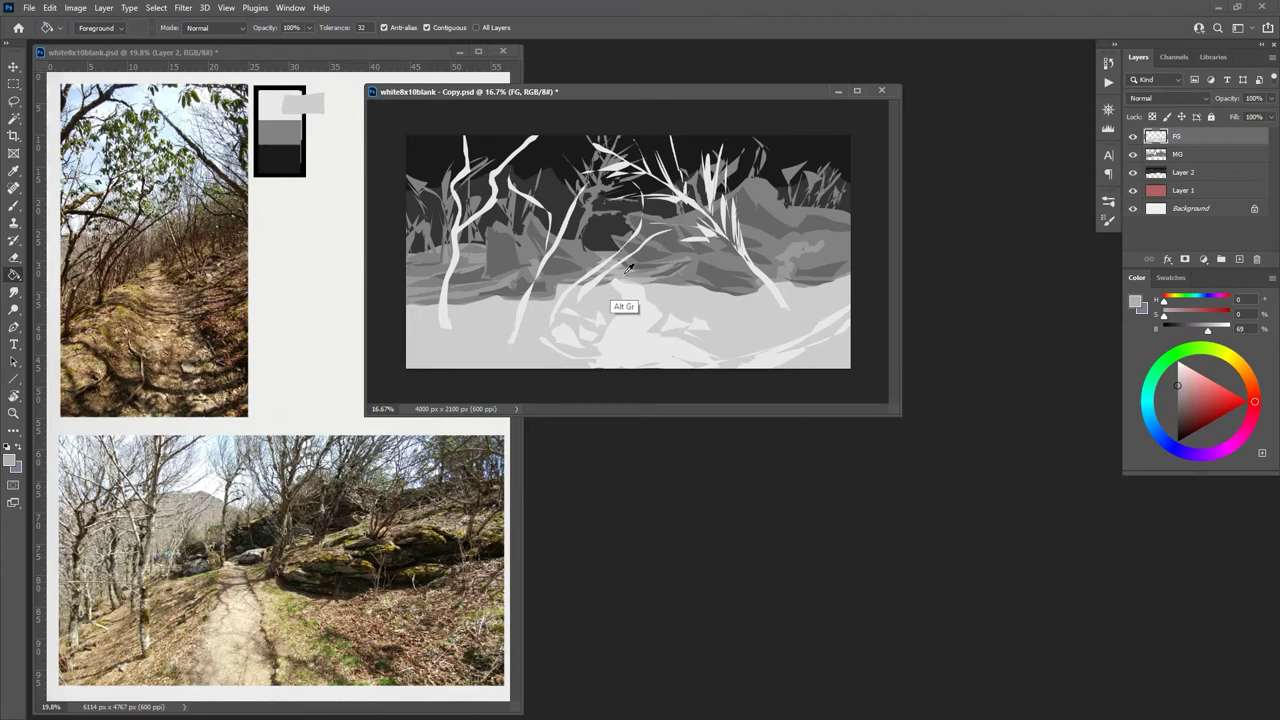
{"action": "left_click", "coordinate": [628, 279], "text": "alt"}
Step: Set the foreground color's brightness to 75% and fill lassoed shapes across the far end of the foreground path
{"action": "left_click", "coordinate": [1239, 330]}
{"action": "type", "text": "75"}
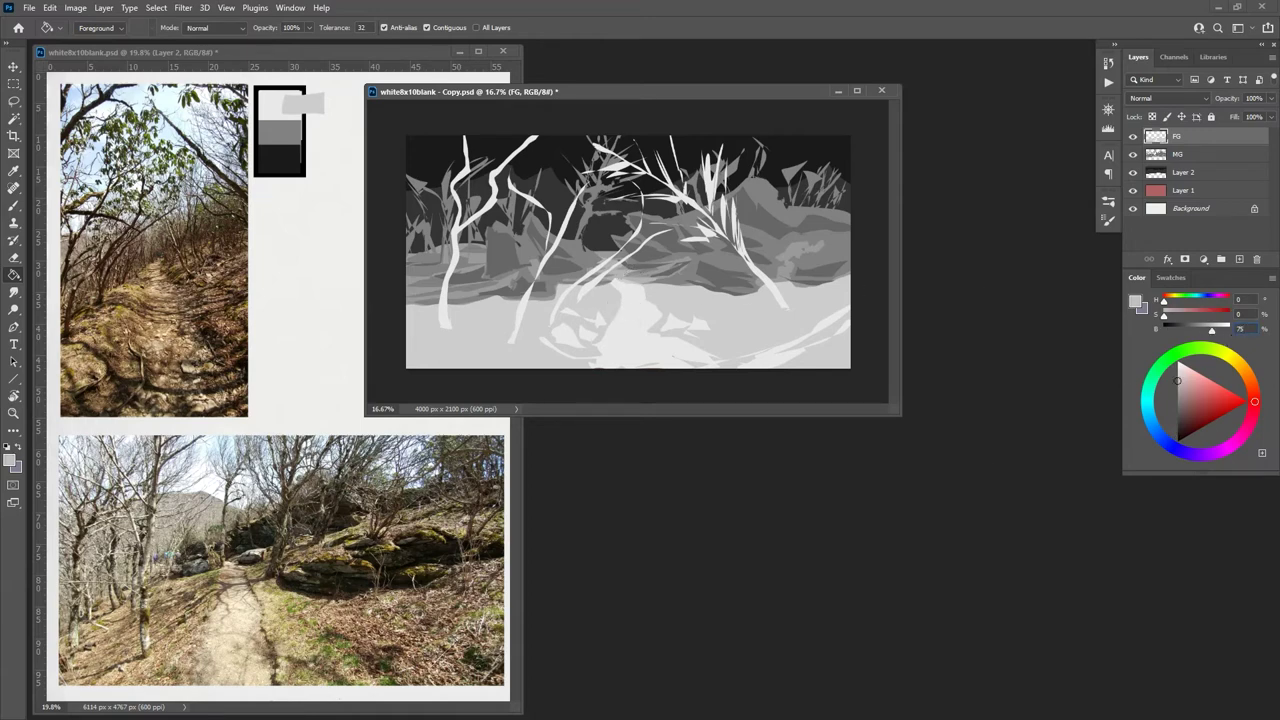
{"action": "left_click", "coordinate": [13, 100]}
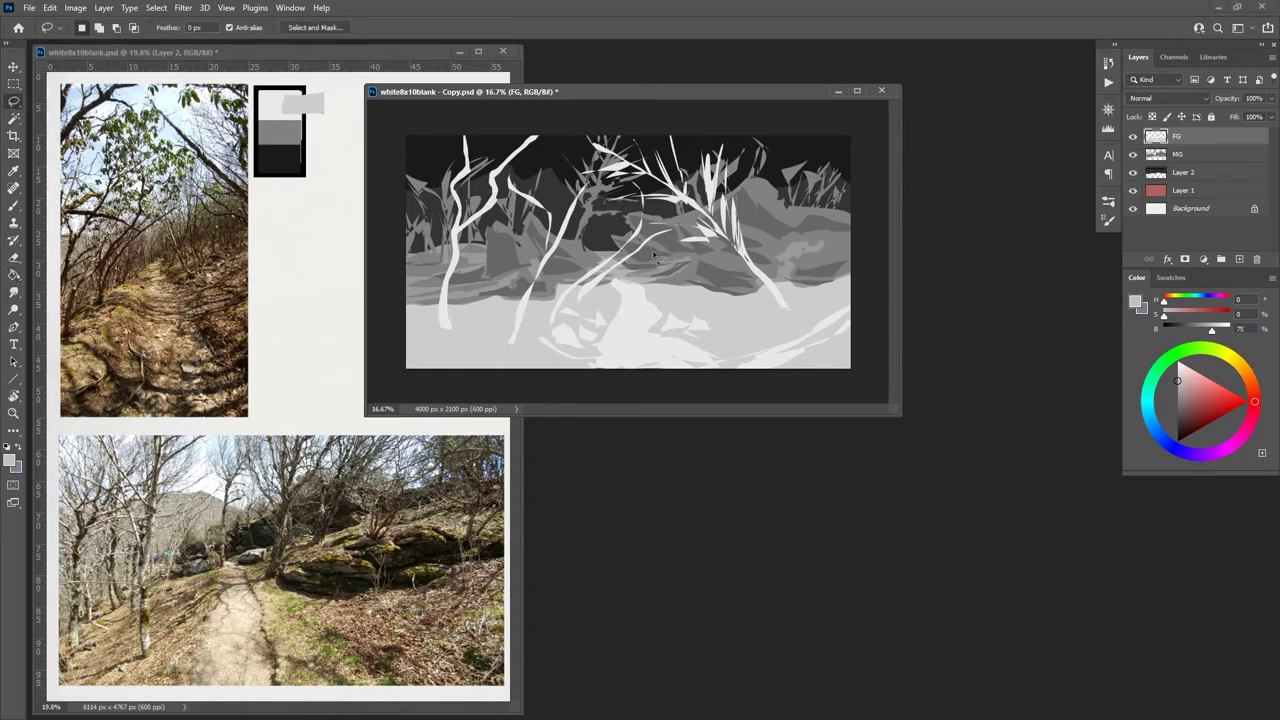
{"action": "left_click_drag", "start_coordinate": [608, 281], "coordinate": [652, 291]}
{"action": "key", "text": "g"}
{"action": "key", "text": "l"}
{"action": "left_click", "coordinate": [643, 298]}
{"action": "left_click_drag", "start_coordinate": [637, 288], "coordinate": [623, 286]}
{"action": "key", "text": "g"}
{"action": "left_click", "coordinate": [624, 290]}
{"action": "key", "text": "l"}
Step: Set the brightness to 80% and fill a lassoed band across the path just below the darker shapes
{"action": "left_click", "coordinate": [1245, 330]}
{"action": "type", "text": "80"}
{"action": "mouse_move", "coordinate": [648, 288]}
{"action": "left_mouse_down"}
{"action": "mouse_move", "coordinate": [614, 289]}
{"action": "mouse_move", "coordinate": [632, 300]}
{"action": "mouse_move", "coordinate": [610, 304]}
{"action": "mouse_move", "coordinate": [664, 305]}
{"action": "mouse_move", "coordinate": [643, 294]}
{"action": "left_mouse_up"}
{"action": "key", "text": "g"}
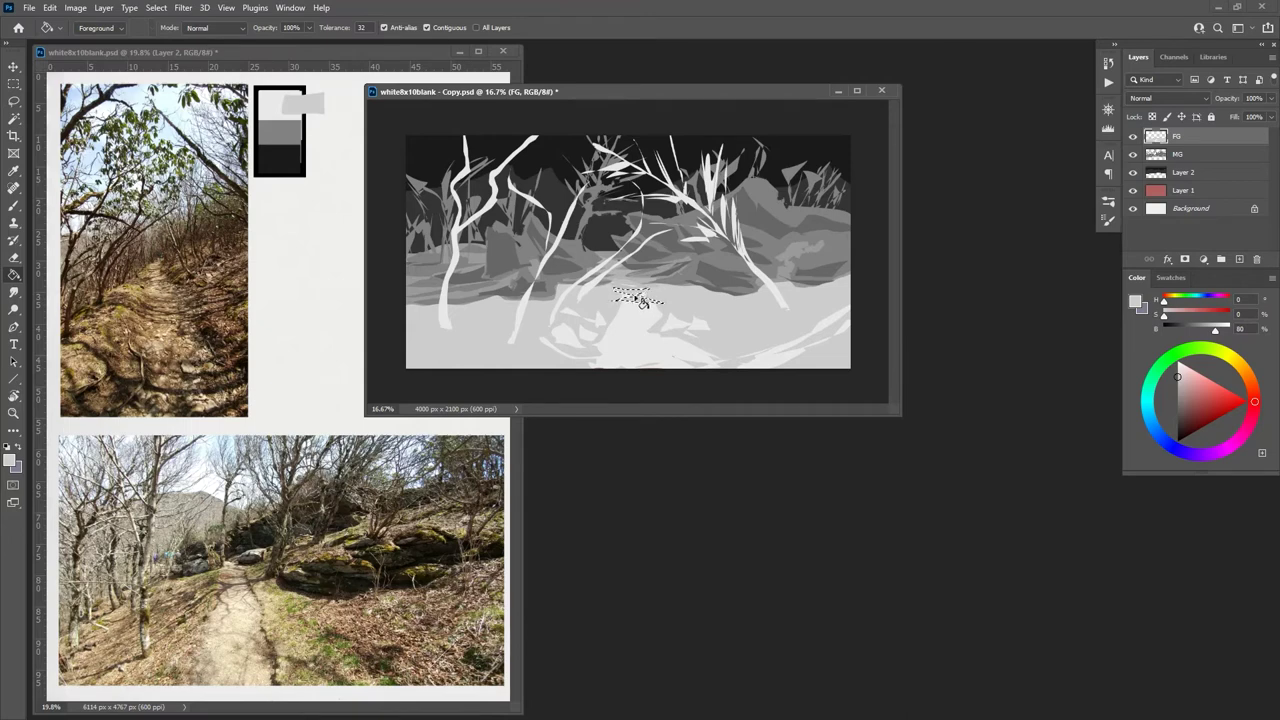
{"action": "key", "text": "l"}
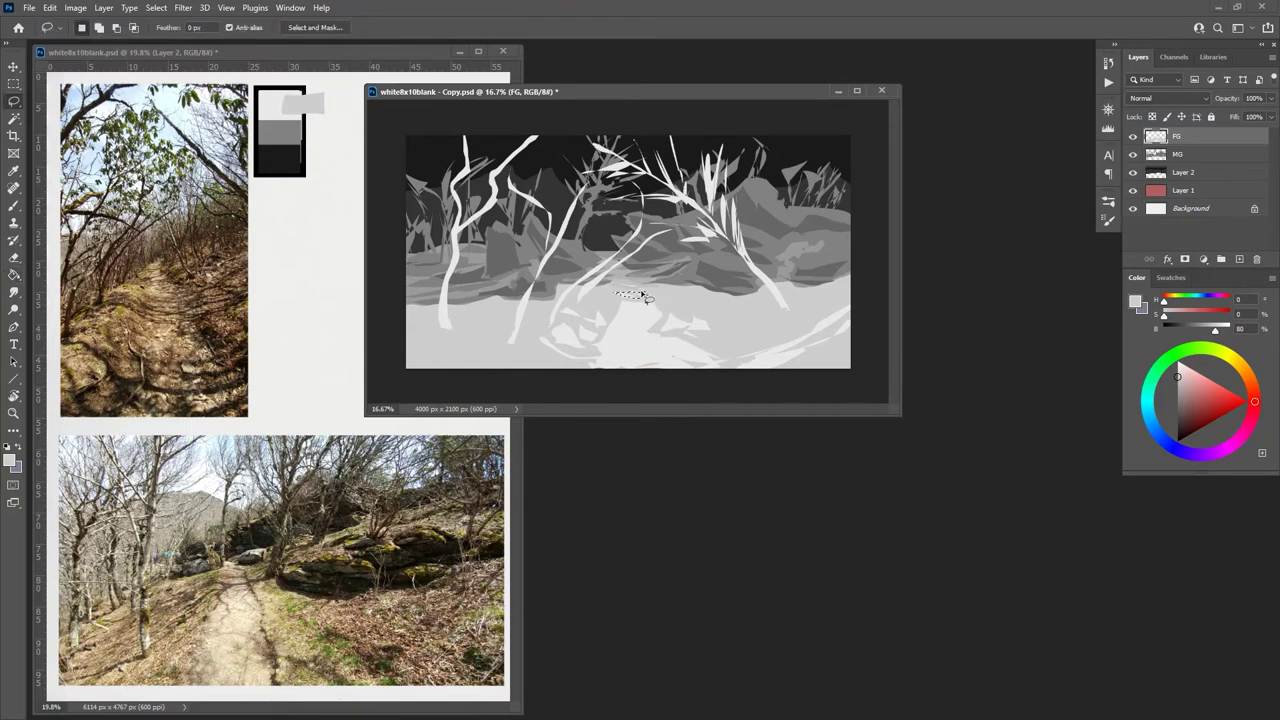
{"action": "key", "text": "ctrl+d"}
Step: Lasso further transition bands down the path, using 85% brightness for the upper one and 90% for the lower one
{"action": "type", "text": "85"}
{"action": "left_click_drag", "start_coordinate": [617, 292], "coordinate": [652, 308]}
{"action": "type", "text": "90"}
{"action": "mouse_move", "coordinate": [646, 306]}
{"action": "left_mouse_down"}
{"action": "mouse_move", "coordinate": [623, 306]}
{"action": "mouse_move", "coordinate": [654, 317]}
{"action": "left_mouse_up"}
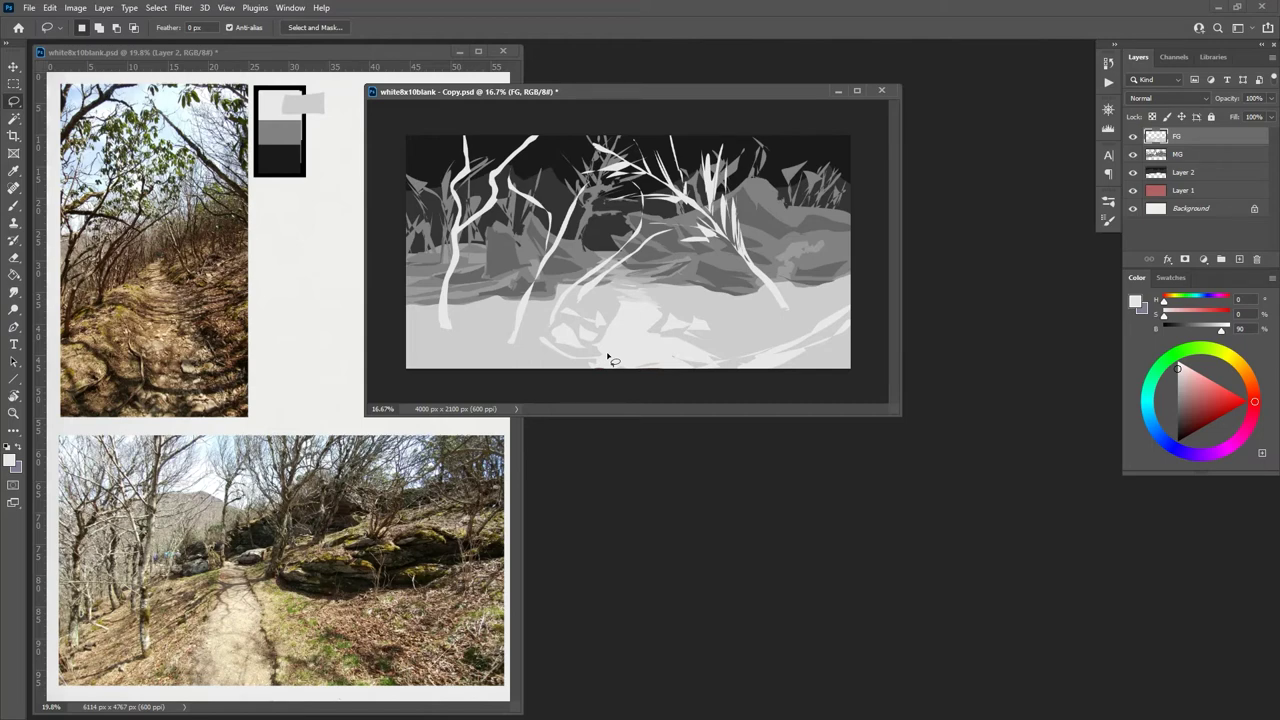
Step: Set the brightness to 95% and fill a lassoed winding highlight down the foreground path
{"action": "left_click", "coordinate": [1238, 329]}
{"action": "type", "text": "95"}
{"action": "left_click", "coordinate": [627, 310]}
{"action": "left_click", "coordinate": [603, 347]}
{"action": "left_click", "coordinate": [606, 359]}
{"action": "left_click", "coordinate": [640, 360]}
{"action": "left_click", "coordinate": [622, 352]}
{"action": "left_click", "coordinate": [628, 310]}
{"action": "key", "text": "g"}
{"action": "left_click", "coordinate": [633, 320]}
{"action": "key", "text": "l"}
{"action": "key", "text": "ctrl+d"}
Step: Set the brightness to 70% and fill lassoed shadow shapes on the foreground rocks on both sides of the path
{"action": "type", "text": "75"}
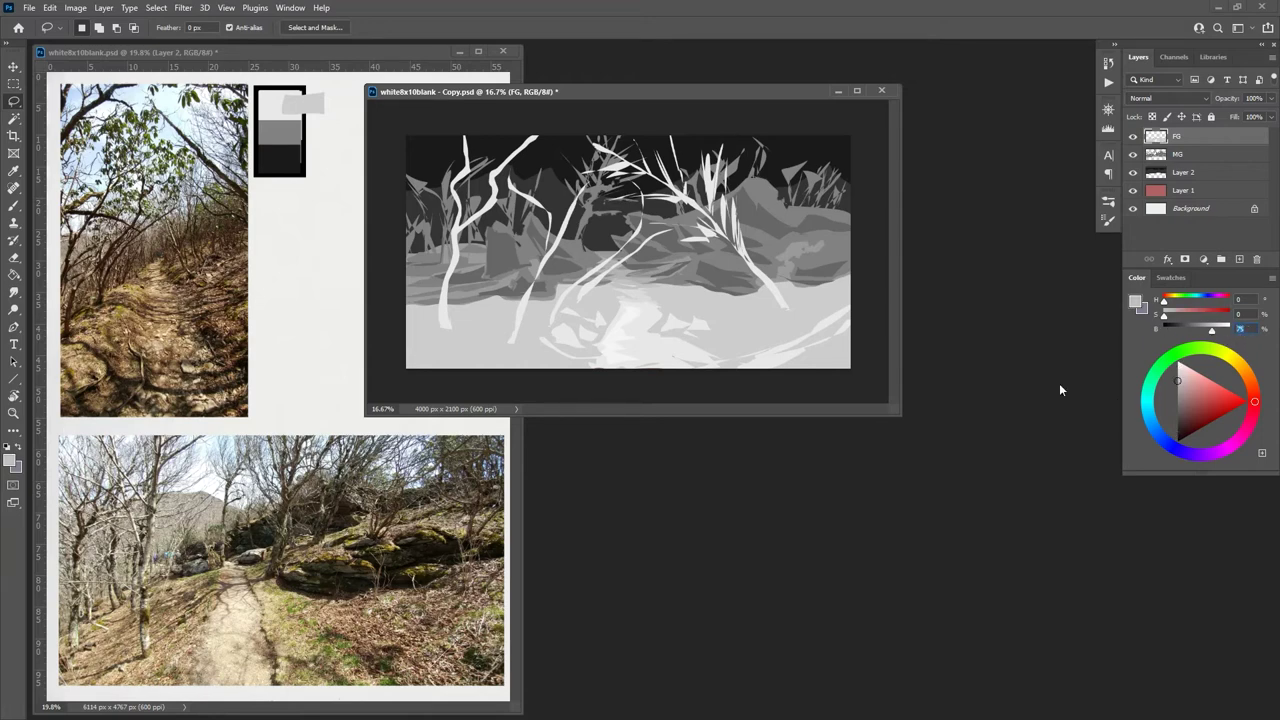
{"action": "type", "text": "70"}
{"action": "left_click_drag", "start_coordinate": [674, 328], "coordinate": [706, 332]}
{"action": "mouse_move", "coordinate": [557, 328]}
{"action": "left_mouse_down"}
{"action": "mouse_move", "coordinate": [572, 346]}
{"action": "mouse_move", "coordinate": [563, 329]}
{"action": "mouse_move", "coordinate": [580, 334]}
{"action": "left_mouse_up"}
{"action": "key", "text": "g"}
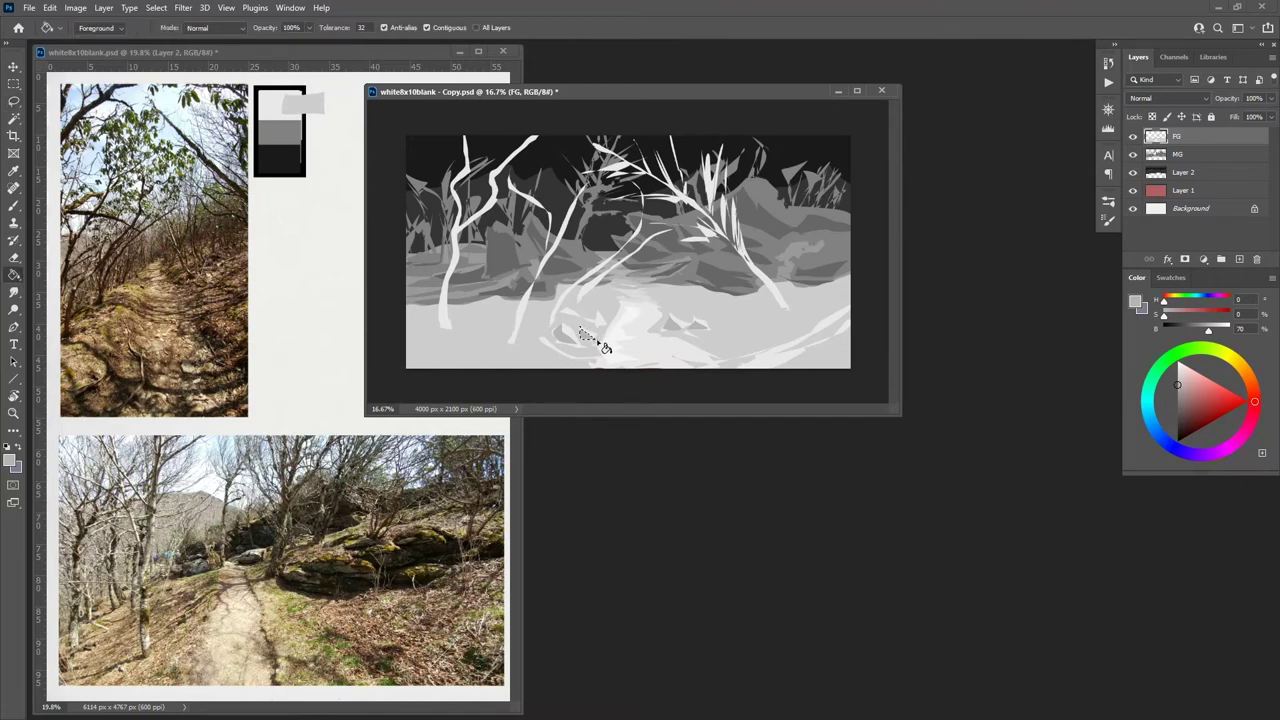
{"action": "key", "text": "l"}
{"action": "left_click_drag", "start_coordinate": [666, 323], "coordinate": [708, 334]}
{"action": "key", "text": "g"}
{"action": "left_click", "coordinate": [668, 332]}
{"action": "key", "text": "l"}
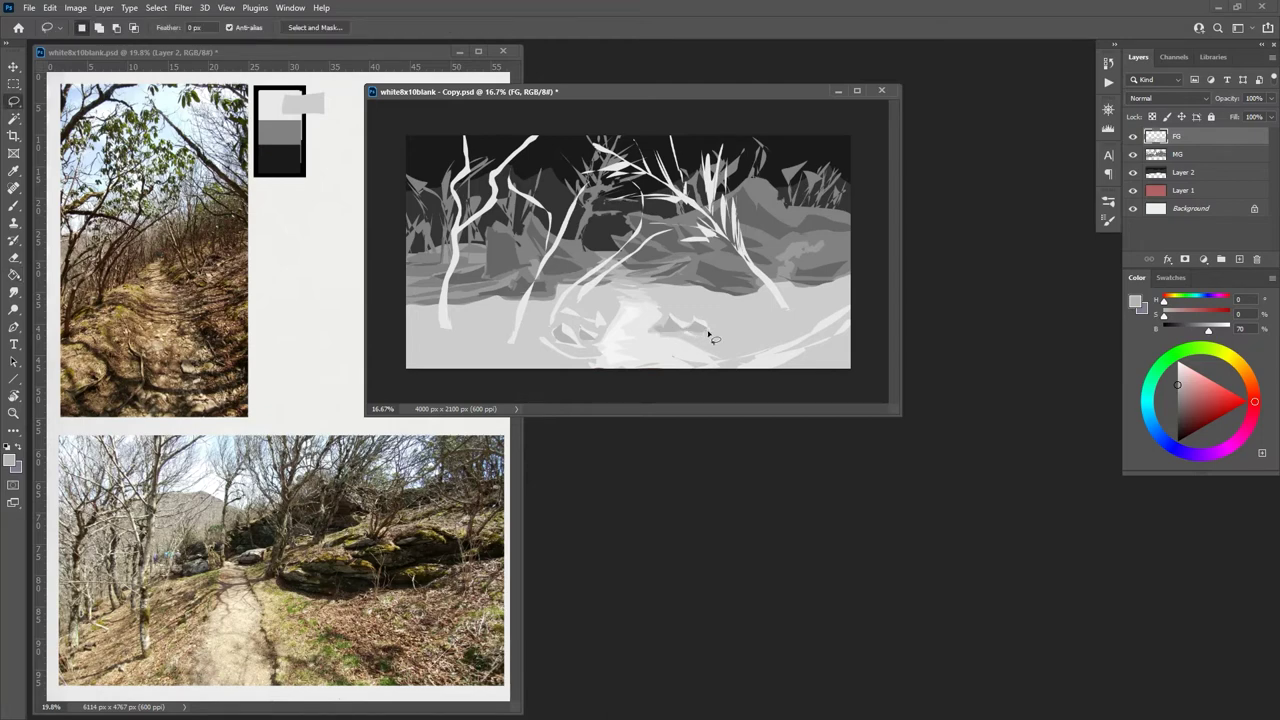
Step: Fill thin lassoed 70% gray cast shadows across the ground from the bases of the foreground trees
{"action": "mouse_move", "coordinate": [781, 306]}
{"action": "left_mouse_down"}
{"action": "mouse_move", "coordinate": [707, 323]}
{"action": "mouse_move", "coordinate": [781, 308]}
{"action": "left_mouse_up"}
{"action": "mouse_move", "coordinate": [508, 341]}
{"action": "left_mouse_down"}
{"action": "mouse_move", "coordinate": [404, 349]}
{"action": "mouse_move", "coordinate": [510, 344]}
{"action": "left_mouse_up"}
{"action": "key", "text": "g"}
{"action": "key", "text": "l"}
{"action": "mouse_move", "coordinate": [430, 326]}
{"action": "left_mouse_down"}
{"action": "mouse_move", "coordinate": [406, 328]}
{"action": "mouse_move", "coordinate": [457, 329]}
{"action": "left_mouse_up"}
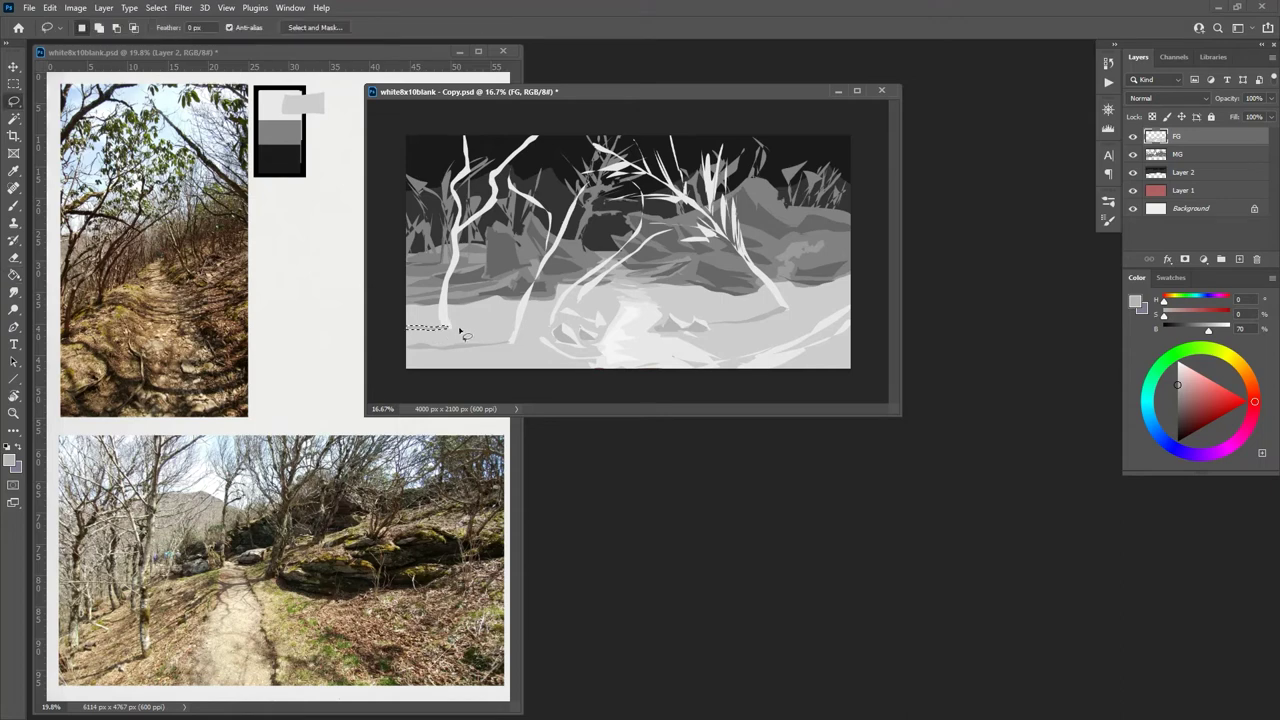
{"action": "mouse_move", "coordinate": [551, 324]}
{"action": "left_mouse_down"}
{"action": "mouse_move", "coordinate": [407, 340]}
{"action": "mouse_move", "coordinate": [550, 324]}
{"action": "left_mouse_up"}
{"action": "key", "text": "g"}
{"action": "left_click", "coordinate": [512, 328]}
{"action": "key", "text": "l"}
{"action": "key", "text": "ctrl+d"}
Step: Lasso the section of the second left trunk crossed by the ground shadow and fill it with the trunk's sampled 90% gray
{"action": "mouse_move", "coordinate": [527, 312]}
{"action": "left_mouse_down"}
{"action": "mouse_move", "coordinate": [533, 300]}
{"action": "mouse_move", "coordinate": [522, 312]}
{"action": "left_mouse_up"}
{"action": "key", "text": "g"}
{"action": "left_click", "coordinate": [528, 322], "text": "alt"}
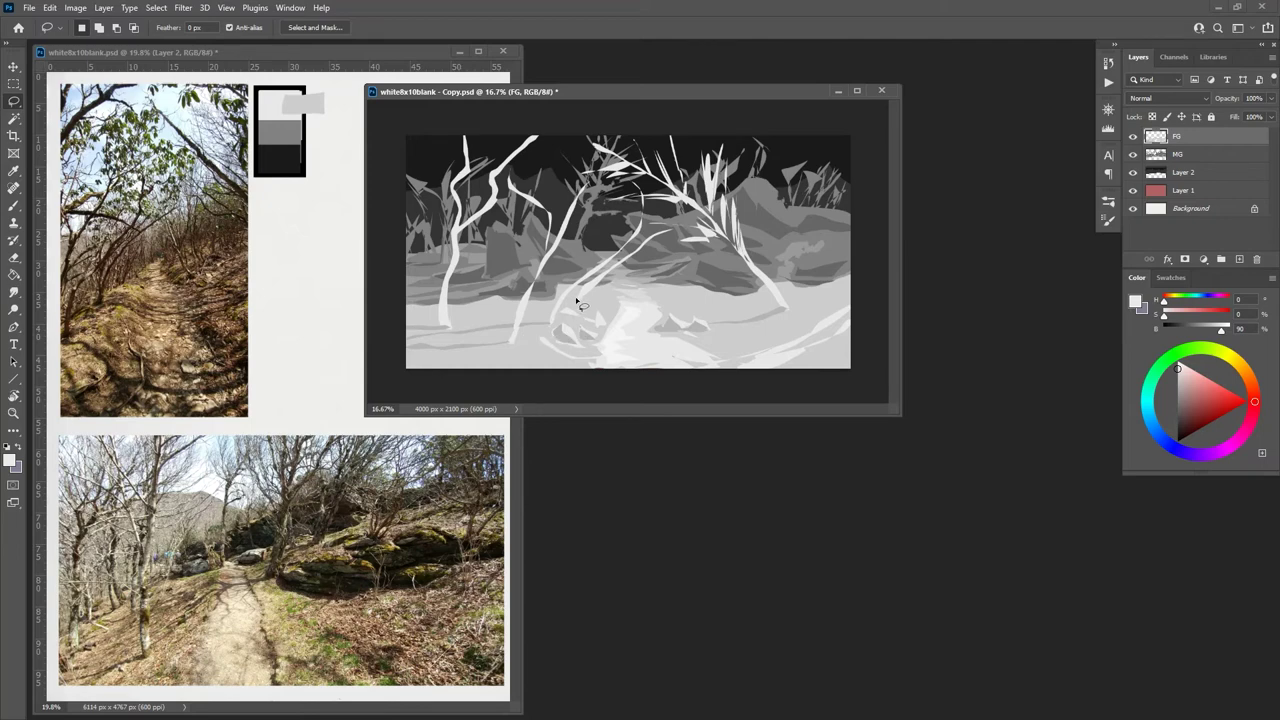
Step: Lasso thin strips across the ground near the second left trunk and fill them with the 70% gray sampled from the rocks
{"action": "mouse_move", "coordinate": [524, 304]}
{"action": "left_mouse_down"}
{"action": "mouse_move", "coordinate": [480, 313]}
{"action": "mouse_move", "coordinate": [580, 300]}
{"action": "left_mouse_up"}
{"action": "key", "text": "g"}
{"action": "left_click", "coordinate": [560, 333], "text": "alt"}
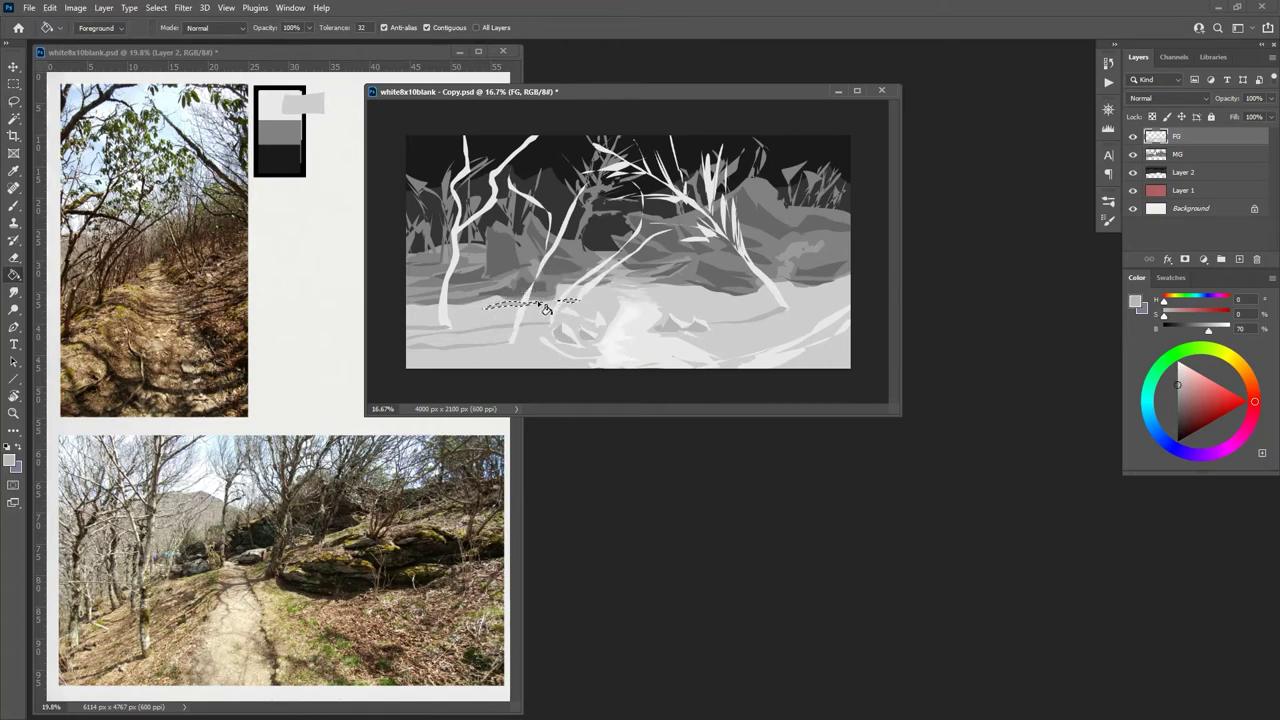
{"action": "key", "text": "l"}
{"action": "key", "text": "ctrl+d"}
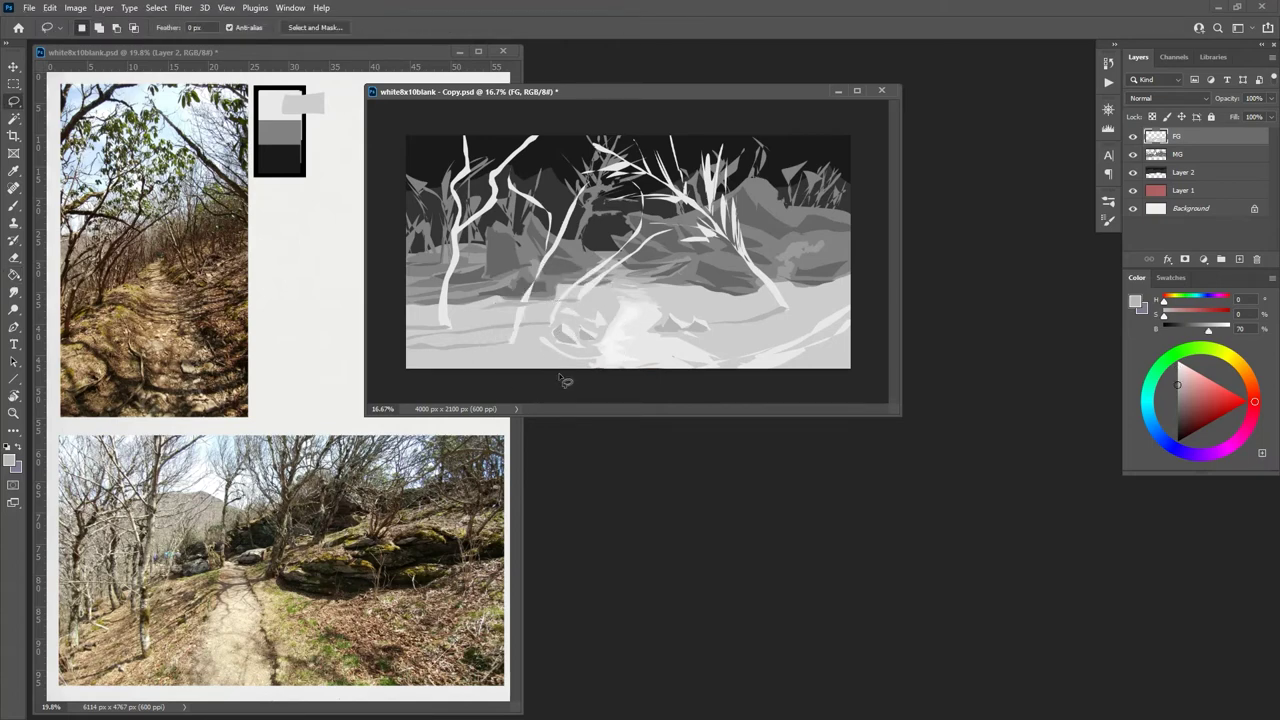
Step: Sample the trunk's 90% gray and refill the lassoed trunk sections crossed by the new shadow strips
{"action": "key", "text": "g"}
{"action": "left_click", "coordinate": [528, 306], "text": "alt"}
{"action": "key", "text": "l"}
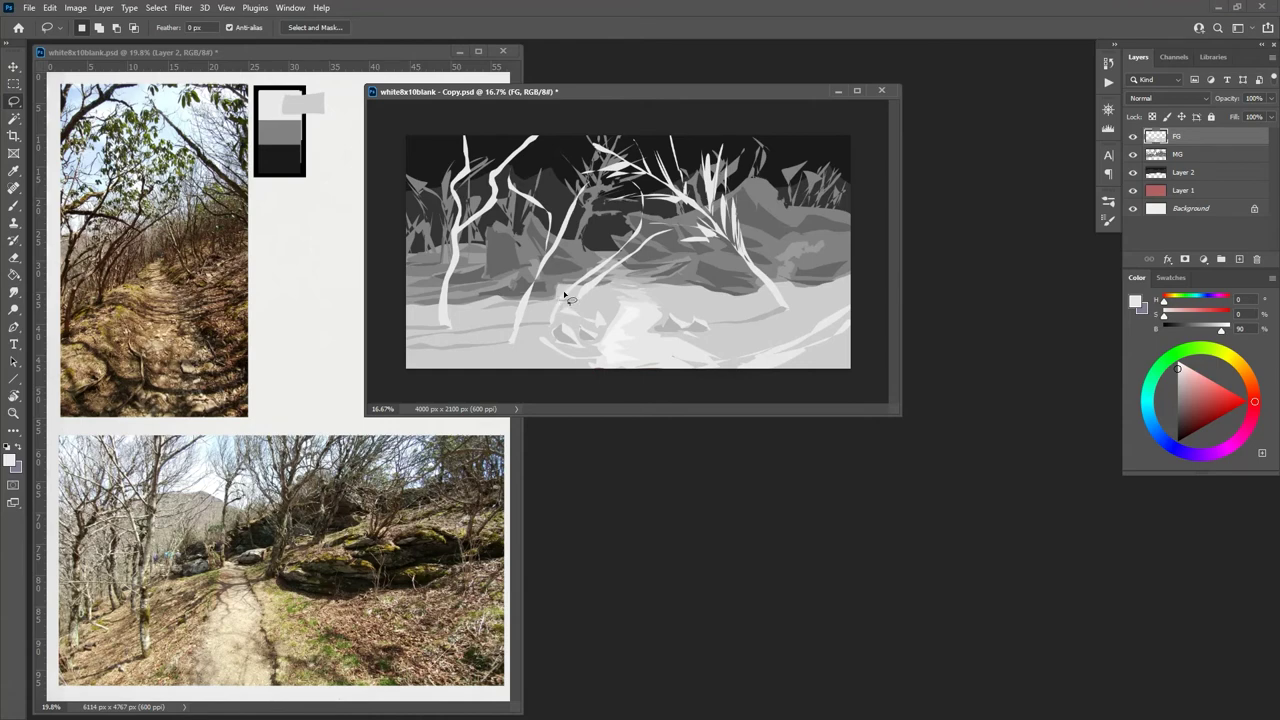
{"action": "key", "text": "g"}
{"action": "key", "text": "l"}
Step: Lasso a zigzag strip along the right edge of the foreground path and fill it with 70% brightness gray
{"action": "mouse_move", "coordinate": [659, 311]}
{"action": "left_mouse_down"}
{"action": "mouse_move", "coordinate": [650, 332]}
{"action": "mouse_move", "coordinate": [724, 367]}
{"action": "mouse_move", "coordinate": [655, 330]}
{"action": "mouse_move", "coordinate": [664, 314]}
{"action": "mouse_move", "coordinate": [652, 303]}
{"action": "left_mouse_up"}
{"action": "key", "text": "g"}
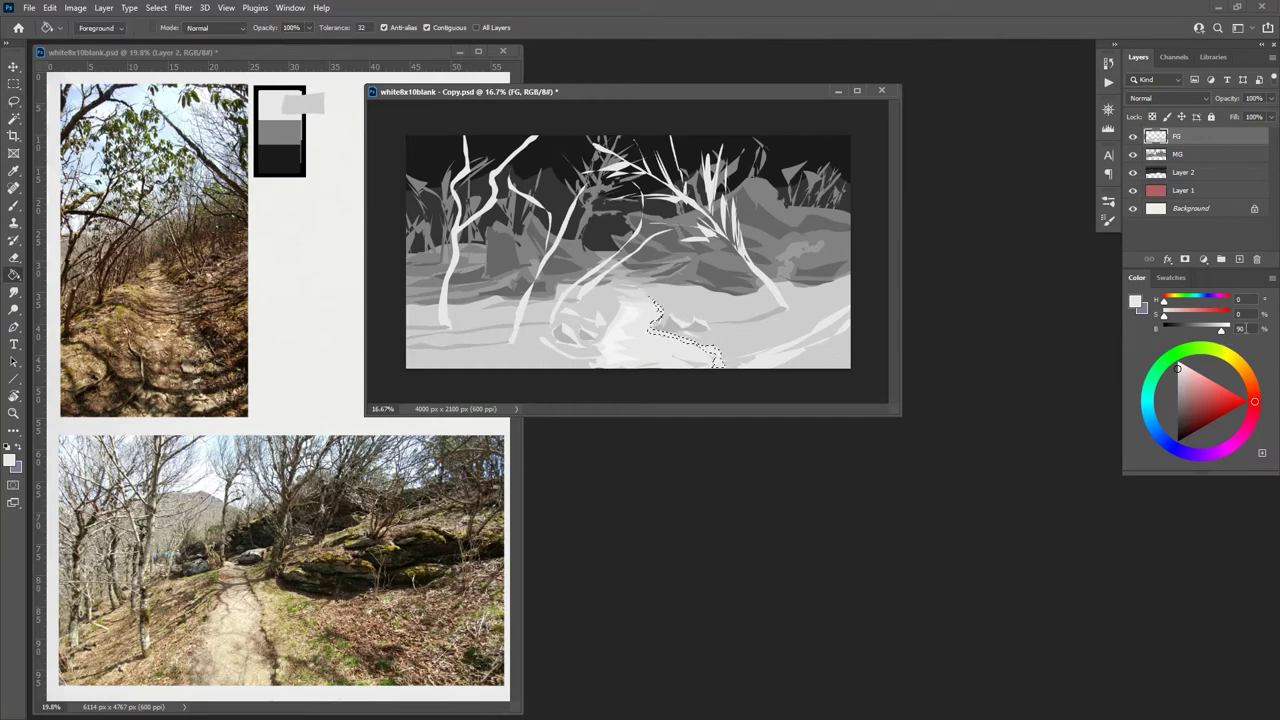
{"action": "left_click_drag", "start_coordinate": [1222, 331], "coordinate": [1213, 337]}
{"action": "left_click", "coordinate": [718, 357]}
{"action": "key", "text": "ctrl+d"}
Step: Fill lassoed 70% gray shadow shapes along the left edge of the foreground path
{"action": "key", "text": "l"}
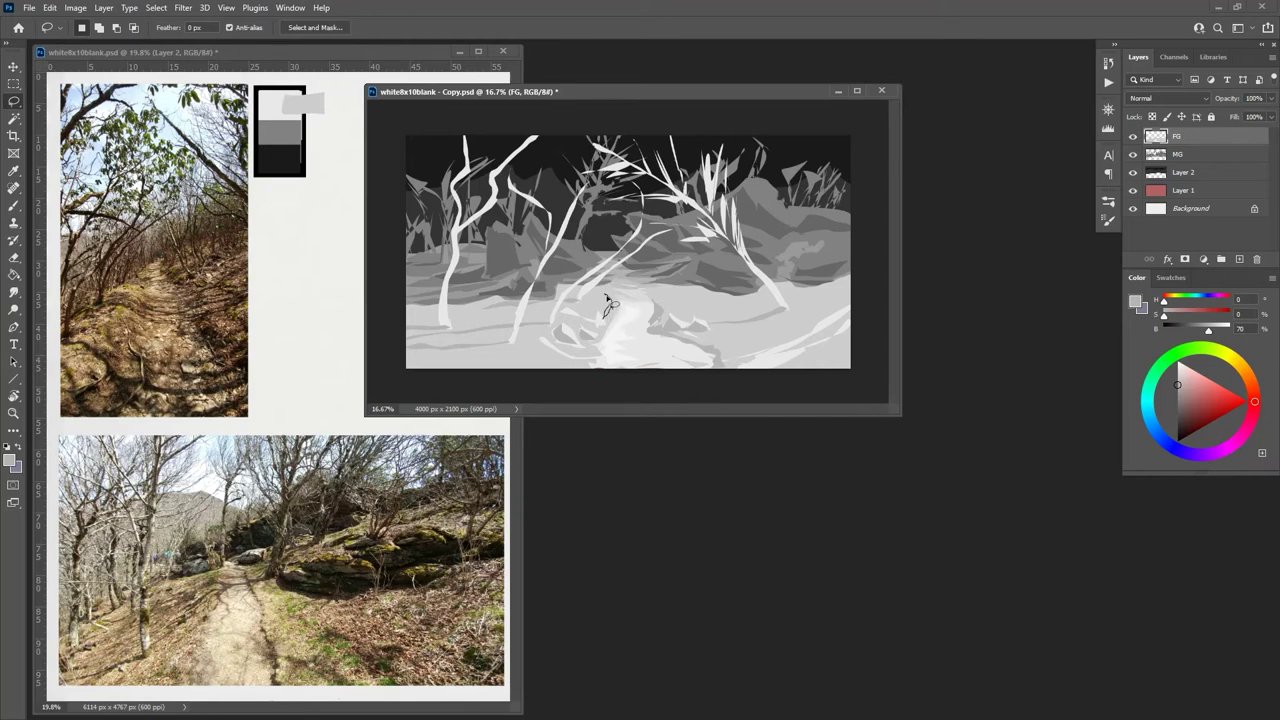
{"action": "left_click", "coordinate": [607, 306]}
{"action": "key", "text": "g"}
{"action": "key", "text": "l"}
{"action": "mouse_move", "coordinate": [578, 360]}
{"action": "left_mouse_down"}
{"action": "mouse_move", "coordinate": [551, 365]}
{"action": "mouse_move", "coordinate": [586, 363]}
{"action": "mouse_move", "coordinate": [518, 400]}
{"action": "left_mouse_up"}
Step: Fill two lassoed 70% gray shadow shapes along the sweeping bank at the lower right of the foreground
{"action": "mouse_move", "coordinate": [828, 326]}
{"action": "left_mouse_down"}
{"action": "mouse_move", "coordinate": [846, 320]}
{"action": "mouse_move", "coordinate": [821, 339]}
{"action": "mouse_move", "coordinate": [842, 346]}
{"action": "mouse_move", "coordinate": [789, 371]}
{"action": "mouse_move", "coordinate": [857, 334]}
{"action": "left_mouse_up"}
{"action": "key", "text": "g"}
{"action": "left_click", "coordinate": [843, 349]}
{"action": "key", "text": "l"}
{"action": "key", "text": "ctrl+d"}
{"action": "mouse_move", "coordinate": [815, 328]}
{"action": "left_mouse_down"}
{"action": "mouse_move", "coordinate": [750, 345]}
{"action": "mouse_move", "coordinate": [812, 333]}
{"action": "left_mouse_up"}
{"action": "key", "text": "g"}
{"action": "left_click", "coordinate": [811, 338]}
{"action": "key", "text": "l"}
{"action": "key", "text": "ctrl+d"}
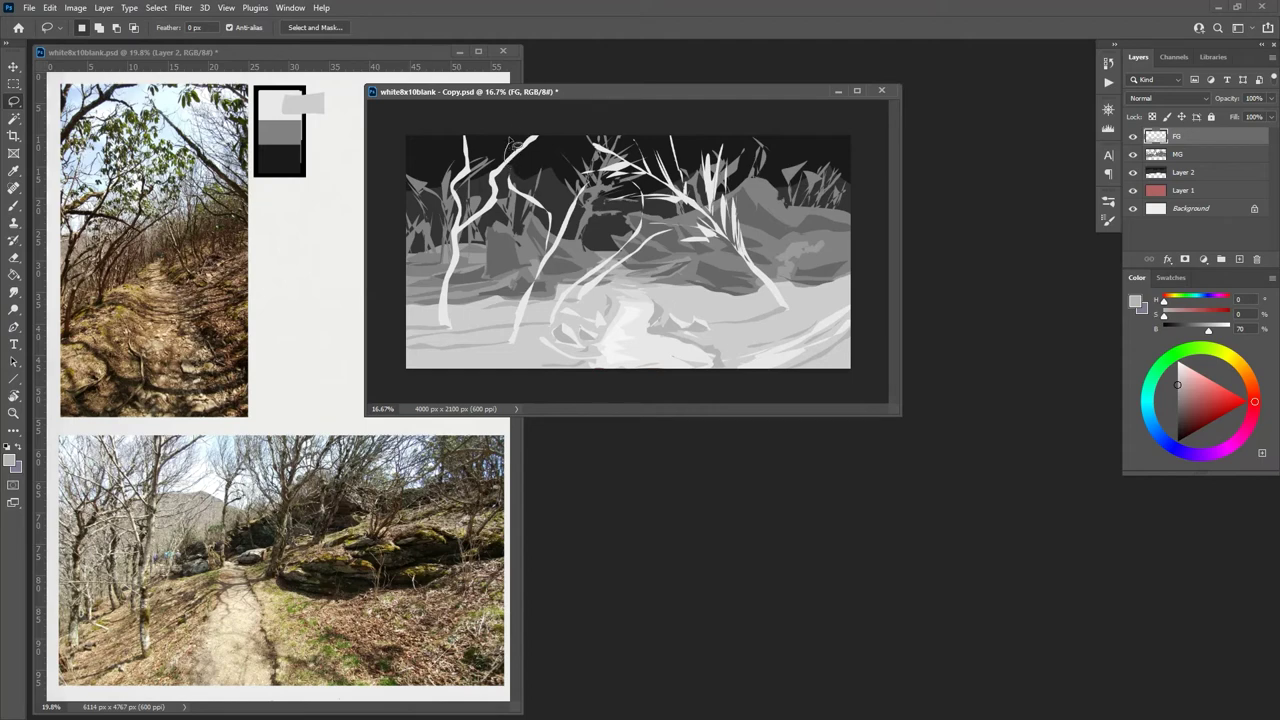
Step: Fill a thin lassoed branch at the top of the leftmost foreground tree with the tree's sampled 90% gray
{"action": "key", "text": "g"}
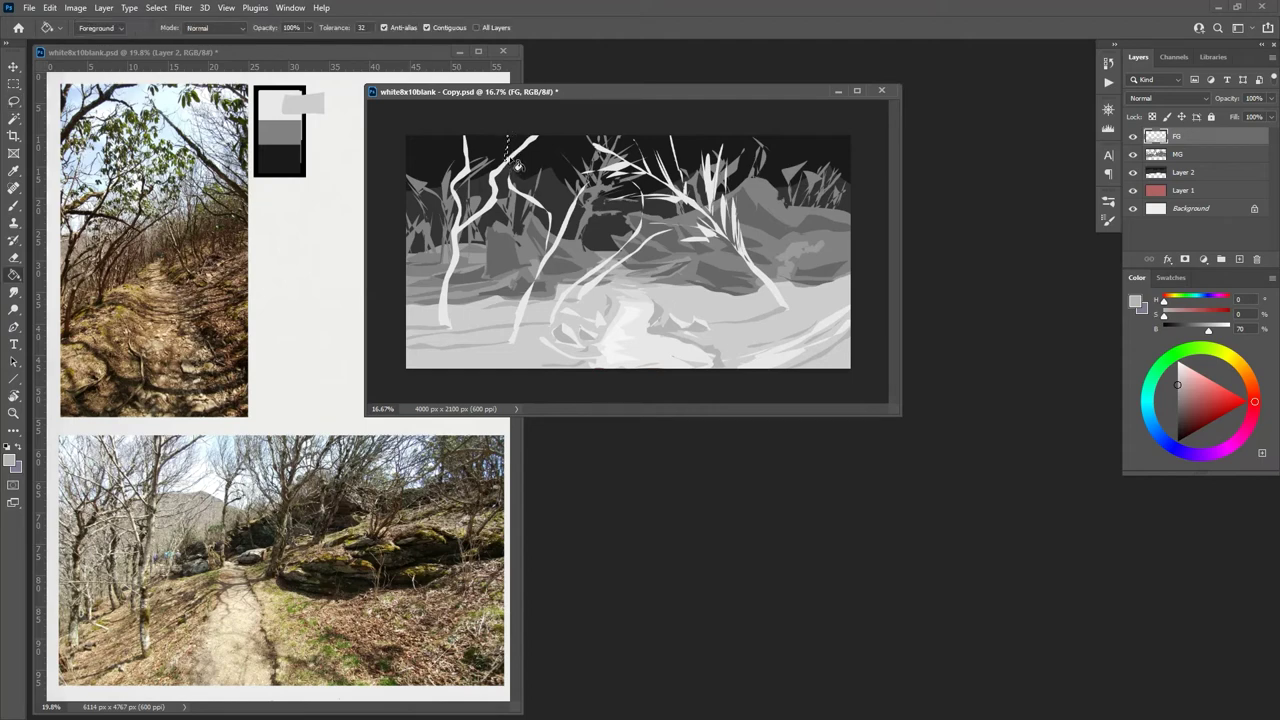
{"action": "left_click", "coordinate": [513, 167], "text": "alt"}
{"action": "key", "text": "l"}
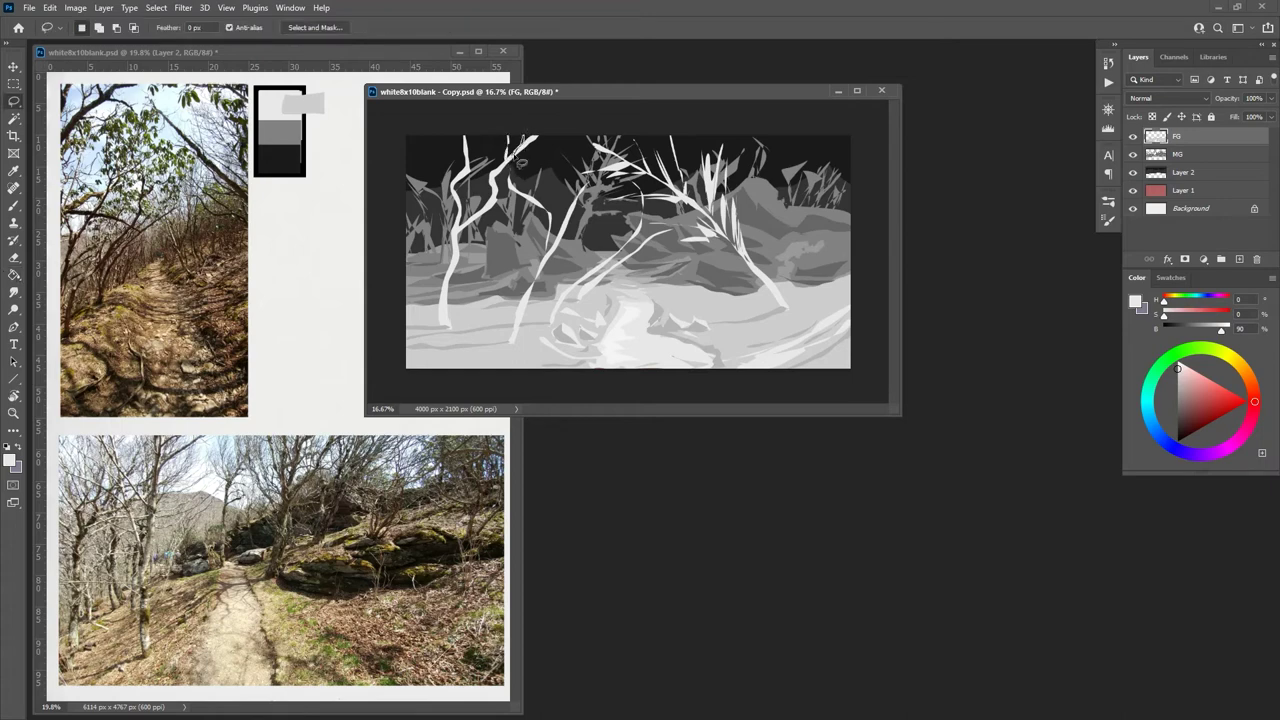
Step: Fill lassoed 90% gray branches across the upper crown of the leftmost foreground tree
{"action": "key", "text": "g"}
{"action": "key", "text": "l"}
{"action": "key", "text": "g"}
{"action": "key", "text": "l"}
{"action": "key", "text": "g"}
{"action": "key", "text": "l"}
{"action": "mouse_move", "coordinate": [512, 131]}
{"action": "left_mouse_down"}
{"action": "mouse_move", "coordinate": [489, 176]}
{"action": "mouse_move", "coordinate": [498, 191]}
{"action": "mouse_move", "coordinate": [488, 150]}
{"action": "mouse_move", "coordinate": [496, 186]}
{"action": "mouse_move", "coordinate": [442, 140]}
{"action": "mouse_move", "coordinate": [472, 170]}
{"action": "mouse_move", "coordinate": [488, 140]}
{"action": "mouse_move", "coordinate": [474, 182]}
{"action": "mouse_move", "coordinate": [454, 192]}
{"action": "mouse_move", "coordinate": [412, 145]}
{"action": "mouse_move", "coordinate": [447, 180]}
{"action": "mouse_move", "coordinate": [462, 234]}
{"action": "mouse_move", "coordinate": [410, 176]}
{"action": "left_mouse_up"}
{"action": "key", "text": "g"}
{"action": "left_click", "coordinate": [492, 165]}
{"action": "key", "text": "l"}
{"action": "key", "text": "g"}
{"action": "left_click", "coordinate": [468, 160]}
{"action": "key", "text": "l"}
{"action": "key", "text": "g"}
{"action": "left_click", "coordinate": [479, 160]}
{"action": "key", "text": "l"}
Step: Fill lassoed 90% gray branches reaching left from the middle of the leftmost foreground tree's trunk
{"action": "key", "text": "g"}
{"action": "left_click", "coordinate": [448, 198]}
{"action": "key", "text": "l"}
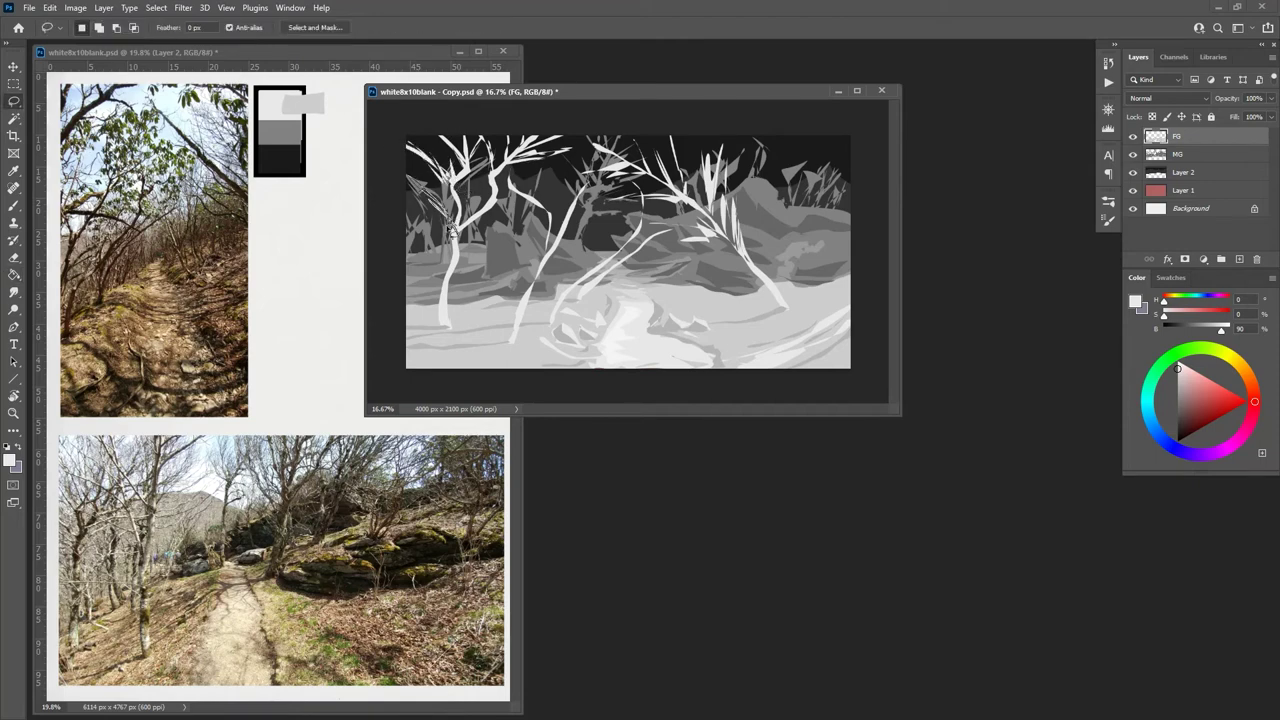
{"action": "key", "text": "g"}
{"action": "left_click", "coordinate": [430, 205]}
{"action": "key", "text": "l"}
Step: Fill thin lassoed 90% gray branches fanning out to the right of the leftmost foreground tree's right limb
{"action": "mouse_move", "coordinate": [498, 207]}
{"action": "left_mouse_down"}
{"action": "mouse_move", "coordinate": [530, 178]}
{"action": "mouse_move", "coordinate": [552, 188]}
{"action": "mouse_move", "coordinate": [556, 205]}
{"action": "mouse_move", "coordinate": [510, 210]}
{"action": "left_mouse_up"}
{"action": "key", "text": "g"}
{"action": "left_click", "coordinate": [527, 196]}
{"action": "key", "text": "l"}
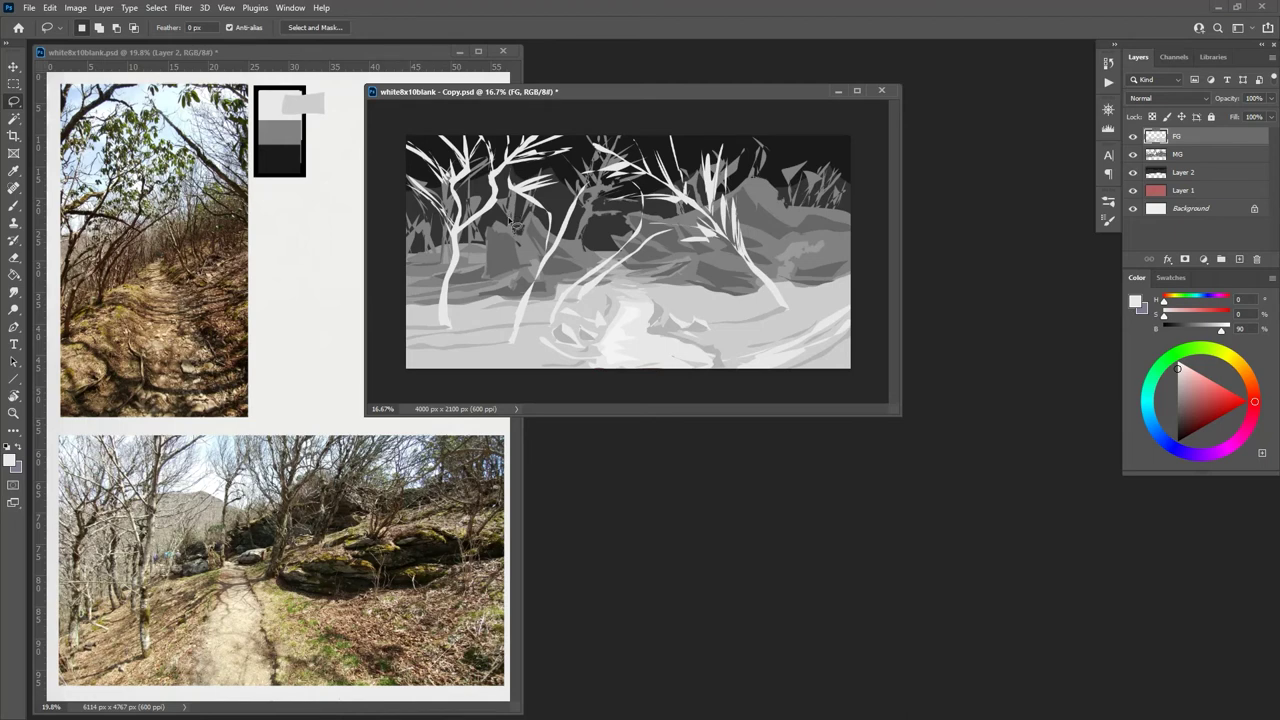
{"action": "key", "text": "super"}
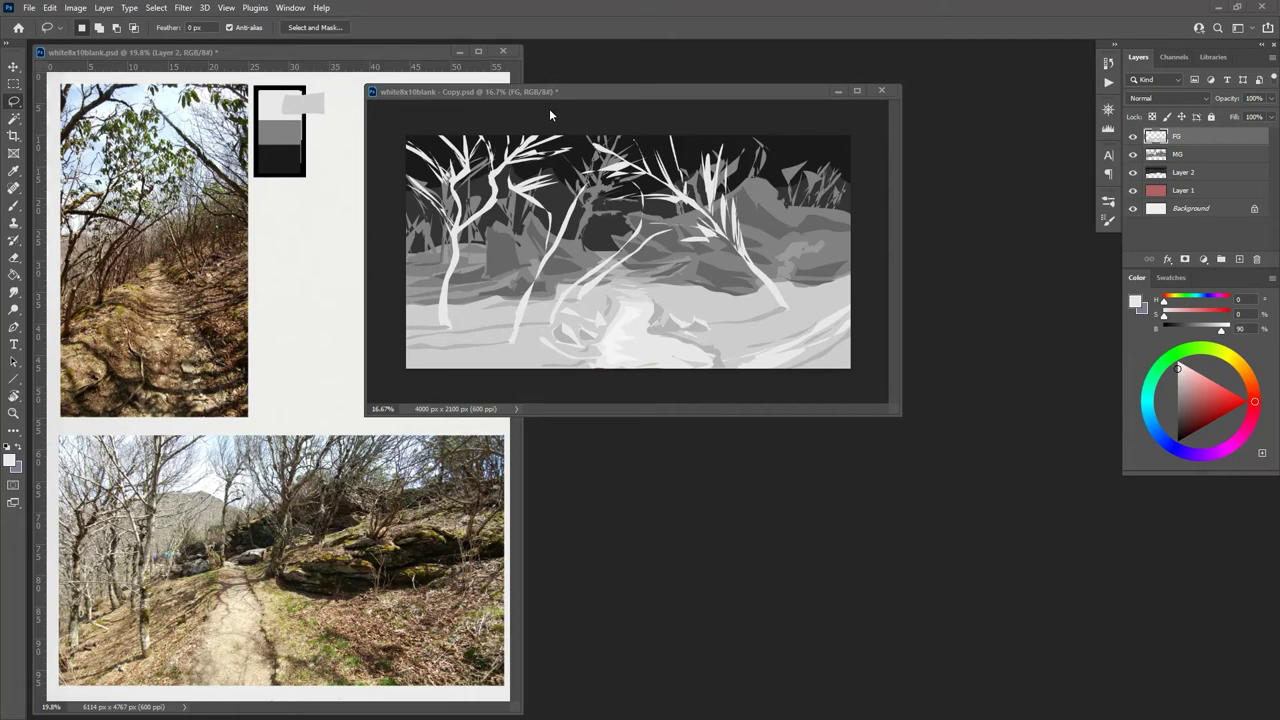
{"action": "key", "text": "super"}
{"action": "left_click_drag", "start_coordinate": [550, 176], "coordinate": [512, 186]}
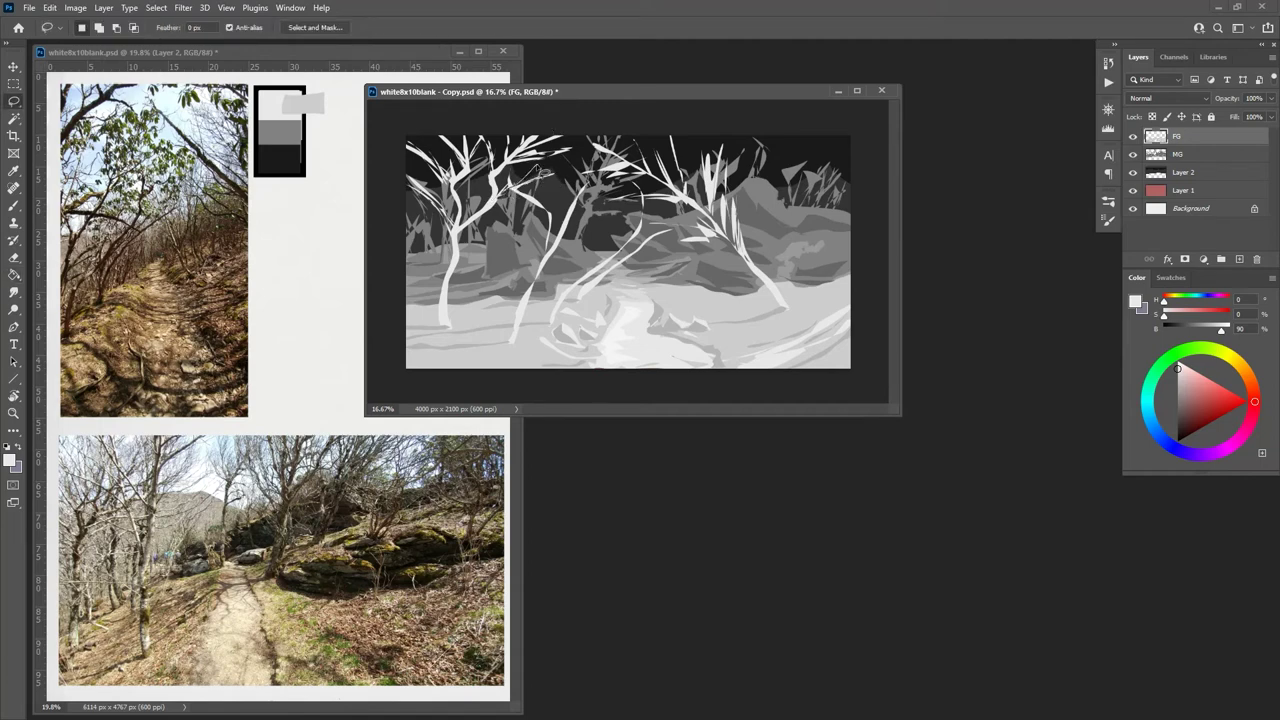
{"action": "key", "text": "g"}
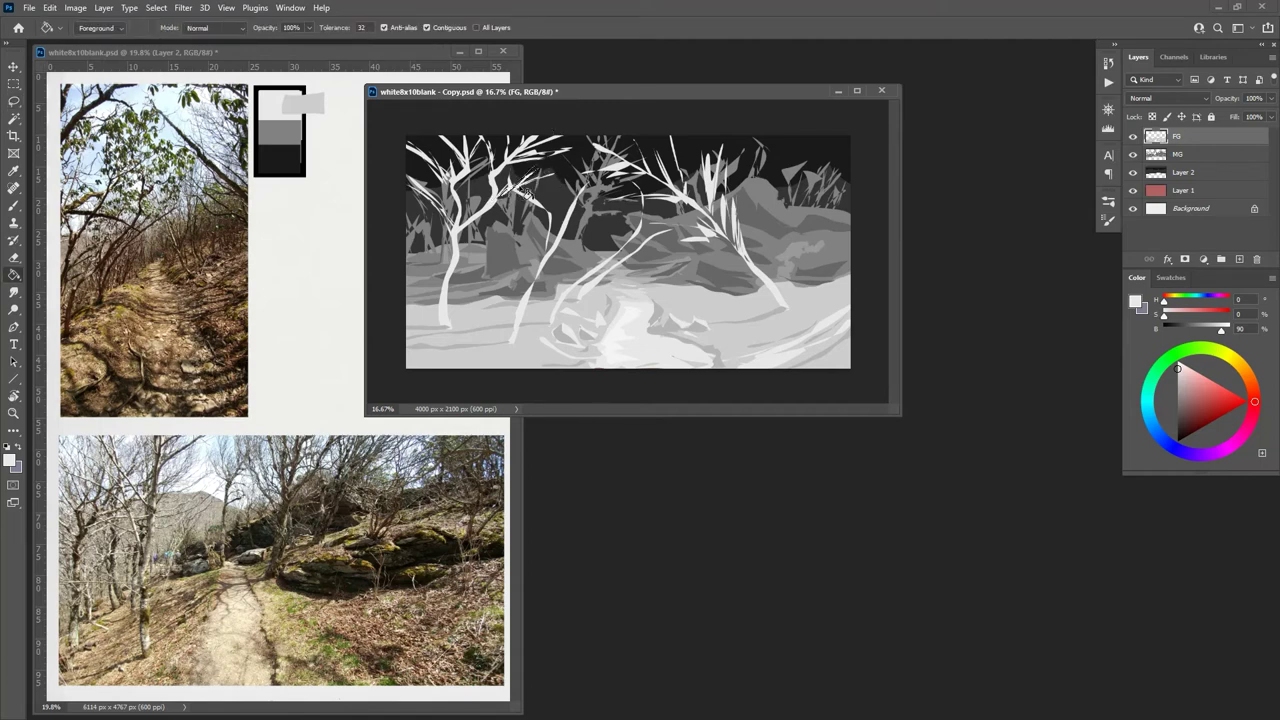
{"action": "key", "text": "l"}
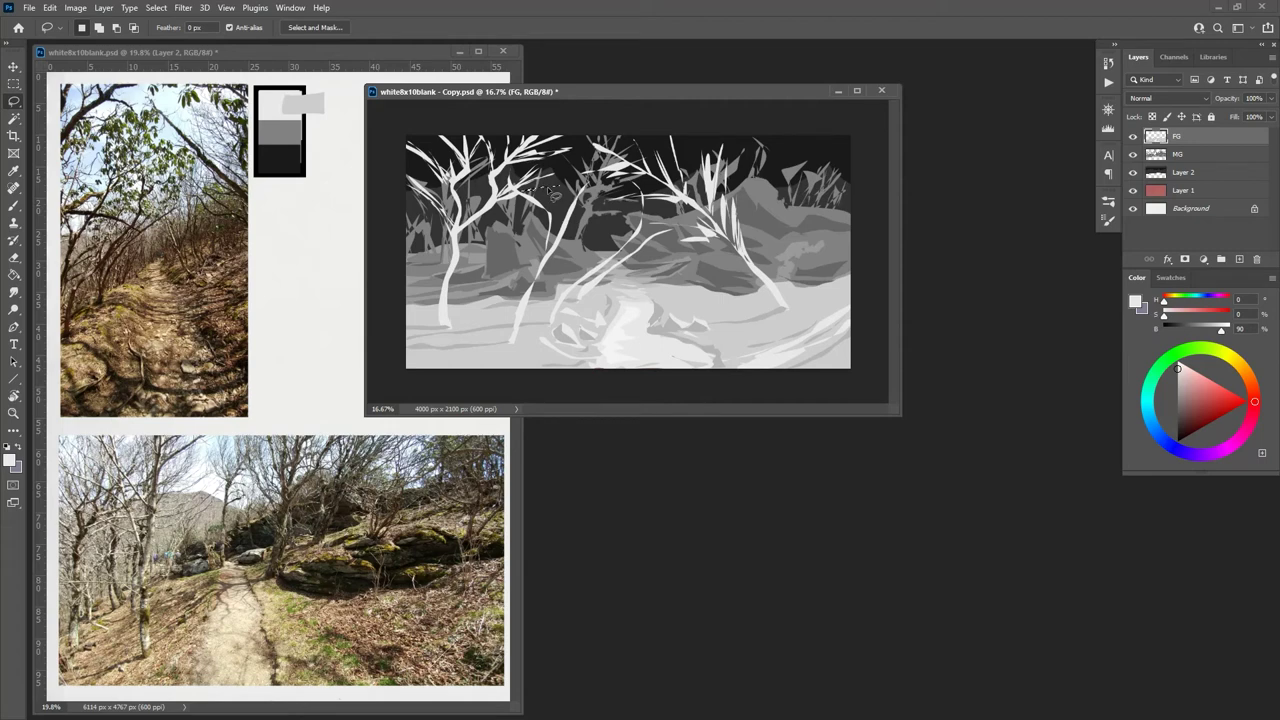
{"action": "key", "text": "g"}
{"action": "key", "text": "l"}
Step: Zoom the thumbnail to 33.33% and arrange its resized window over the reference photo document
{"action": "key", "text": "ctrl+0"}
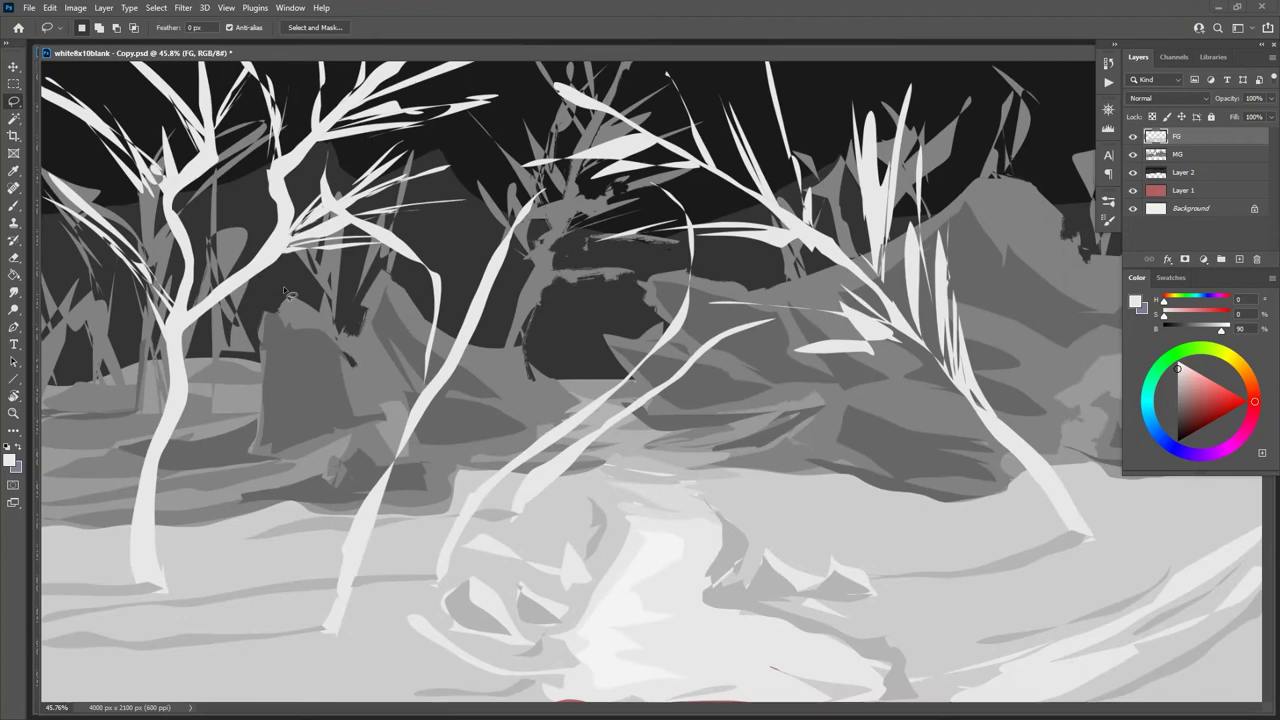
{"action": "key", "text": "ctrl+minus"}
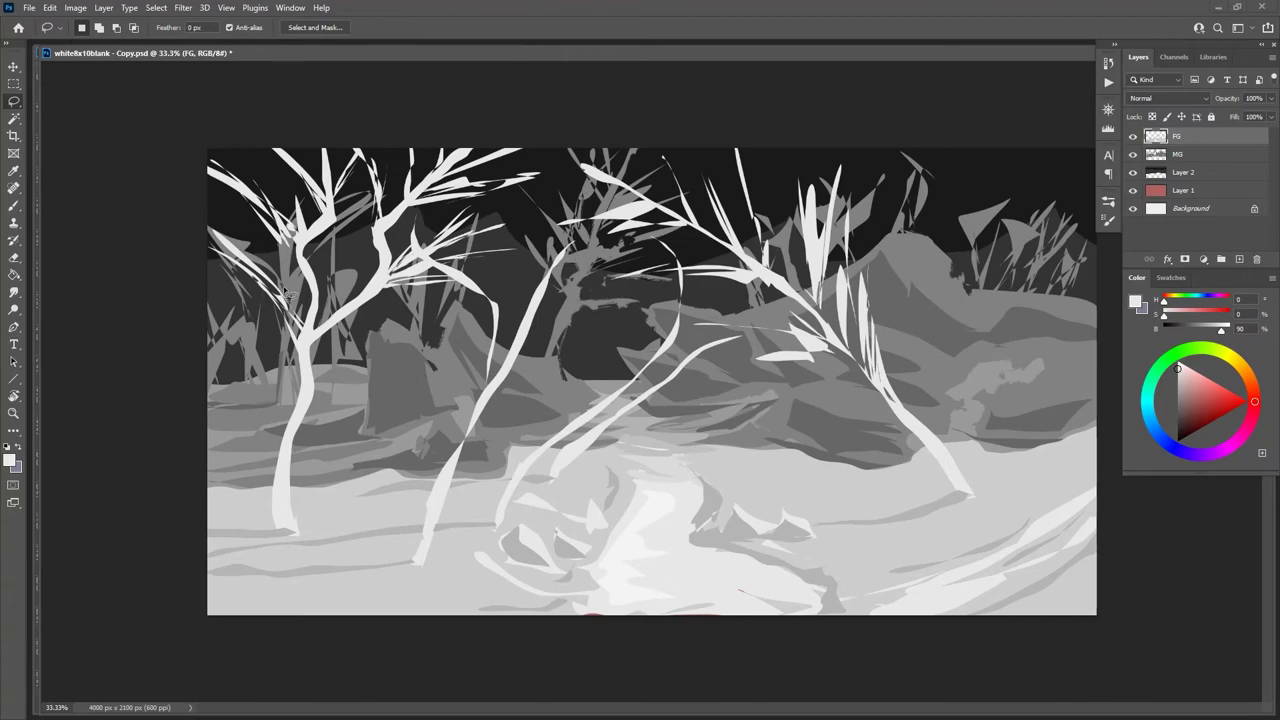
{"action": "left_click_drag", "start_coordinate": [1272, 552], "coordinate": [1074, 529]}
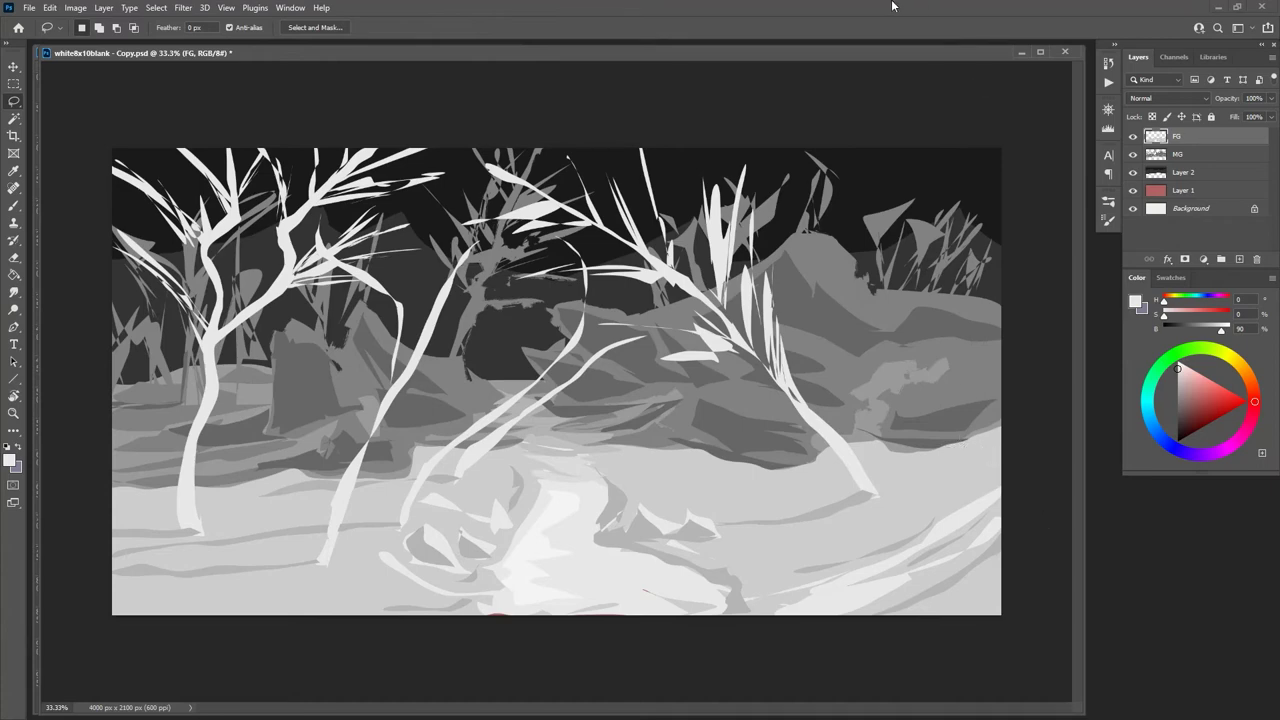
{"action": "left_click_drag", "start_coordinate": [760, 58], "coordinate": [1236, 62]}
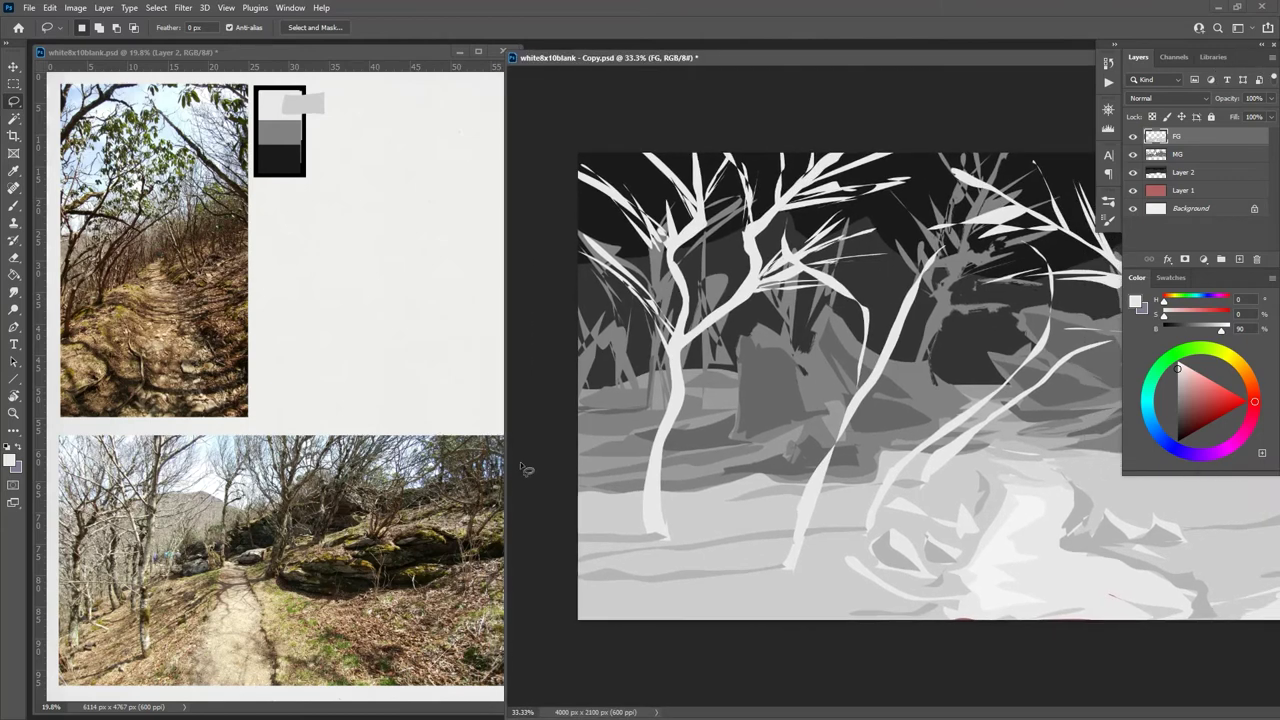
{"action": "left_click", "coordinate": [489, 482]}
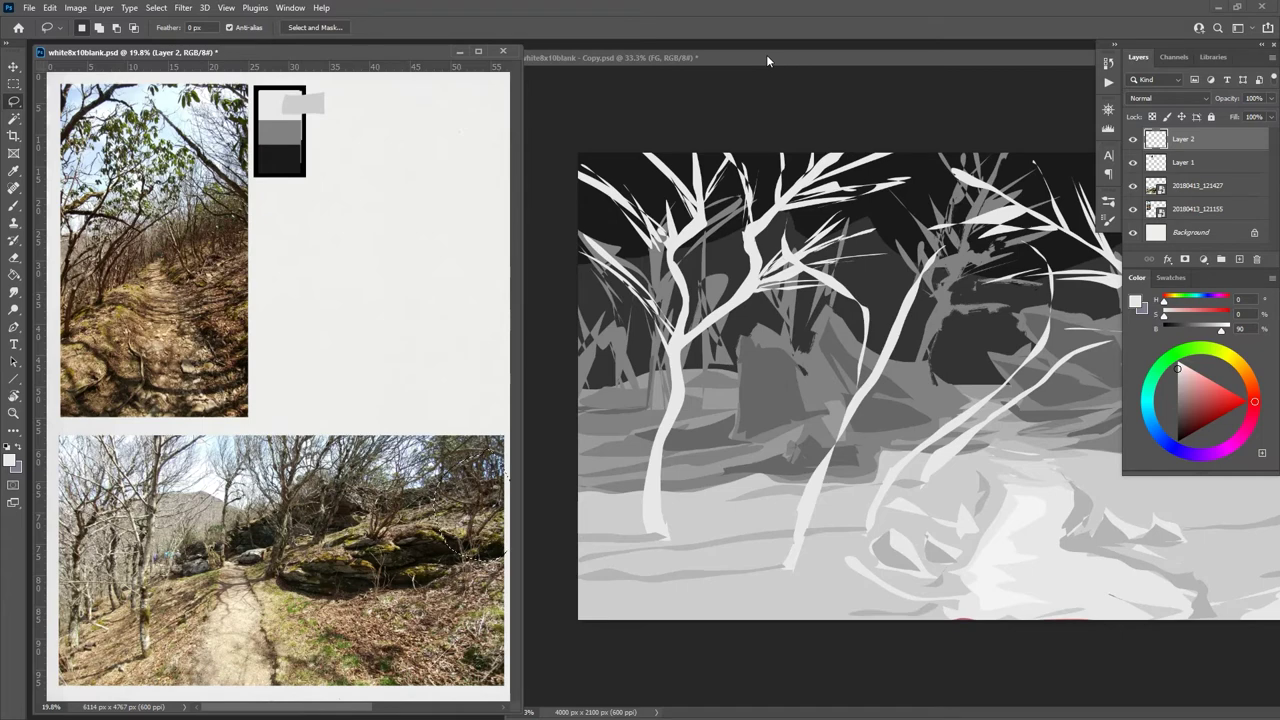
{"action": "left_click_drag", "start_coordinate": [809, 57], "coordinate": [355, 46]}
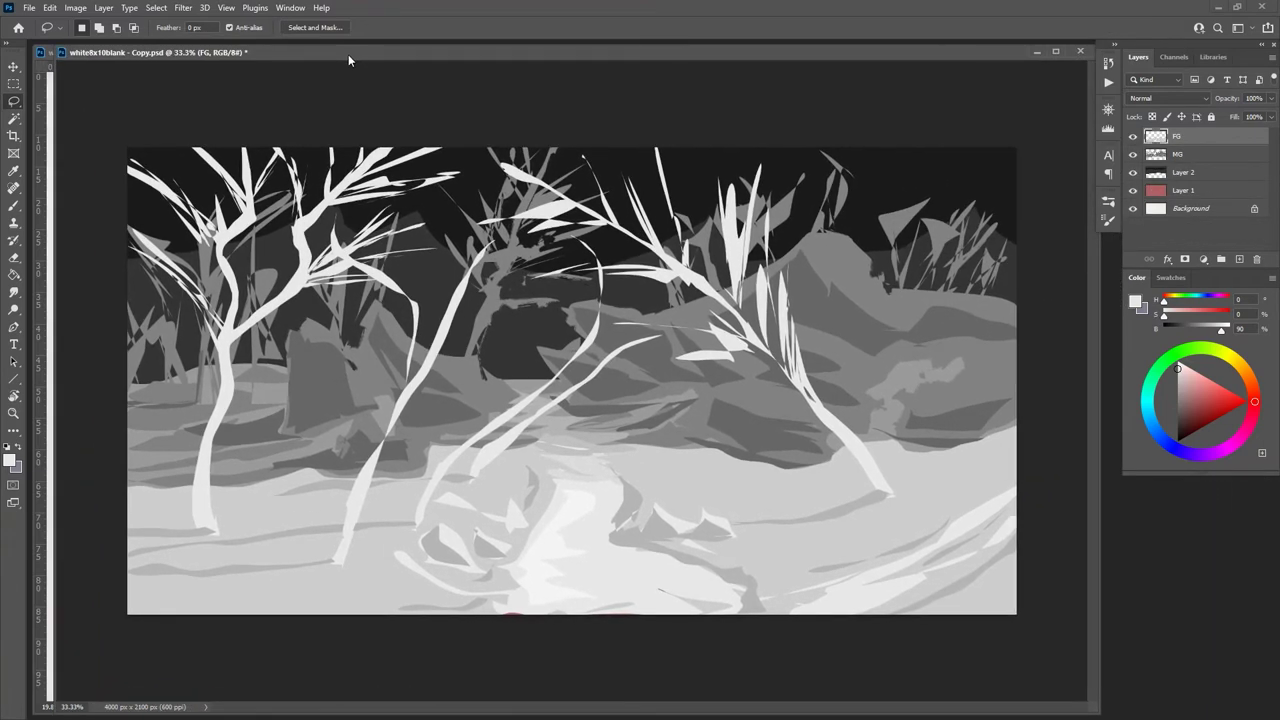
Step: Lasso a forked, curving tree at the right edge of the FG layer and fill it with 90% gray
{"action": "mouse_move", "coordinate": [977, 452]}
{"action": "left_mouse_down"}
{"action": "mouse_move", "coordinate": [947, 376]}
{"action": "mouse_move", "coordinate": [870, 373]}
{"action": "mouse_move", "coordinate": [888, 363]}
{"action": "mouse_move", "coordinate": [965, 383]}
{"action": "mouse_move", "coordinate": [967, 410]}
{"action": "mouse_move", "coordinate": [997, 366]}
{"action": "mouse_move", "coordinate": [999, 315]}
{"action": "mouse_move", "coordinate": [957, 292]}
{"action": "mouse_move", "coordinate": [913, 292]}
{"action": "mouse_move", "coordinate": [969, 287]}
{"action": "mouse_move", "coordinate": [1009, 318]}
{"action": "mouse_move", "coordinate": [940, 273]}
{"action": "mouse_move", "coordinate": [1010, 320]}
{"action": "mouse_move", "coordinate": [1002, 350]}
{"action": "mouse_move", "coordinate": [996, 300]}
{"action": "mouse_move", "coordinate": [972, 452]}
{"action": "left_mouse_up"}
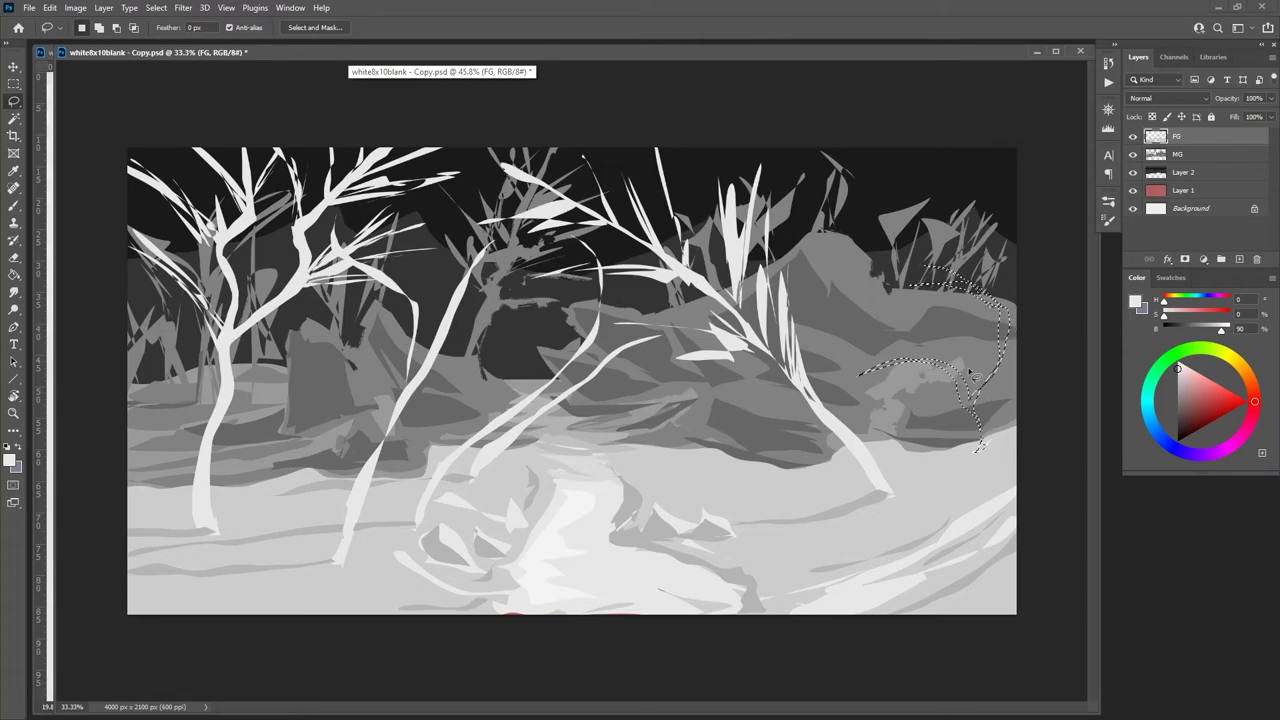
{"action": "key", "text": "g"}
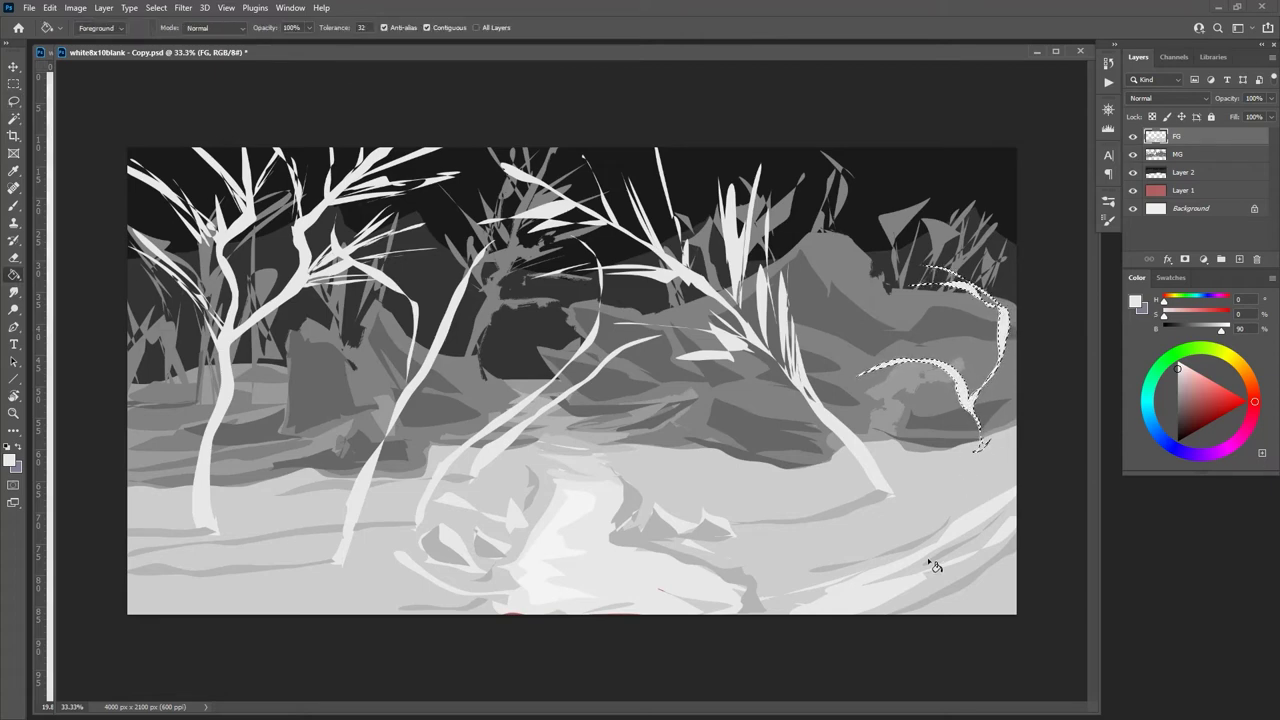
{"action": "key", "text": "l"}
{"action": "key", "text": "ctrl+d"}
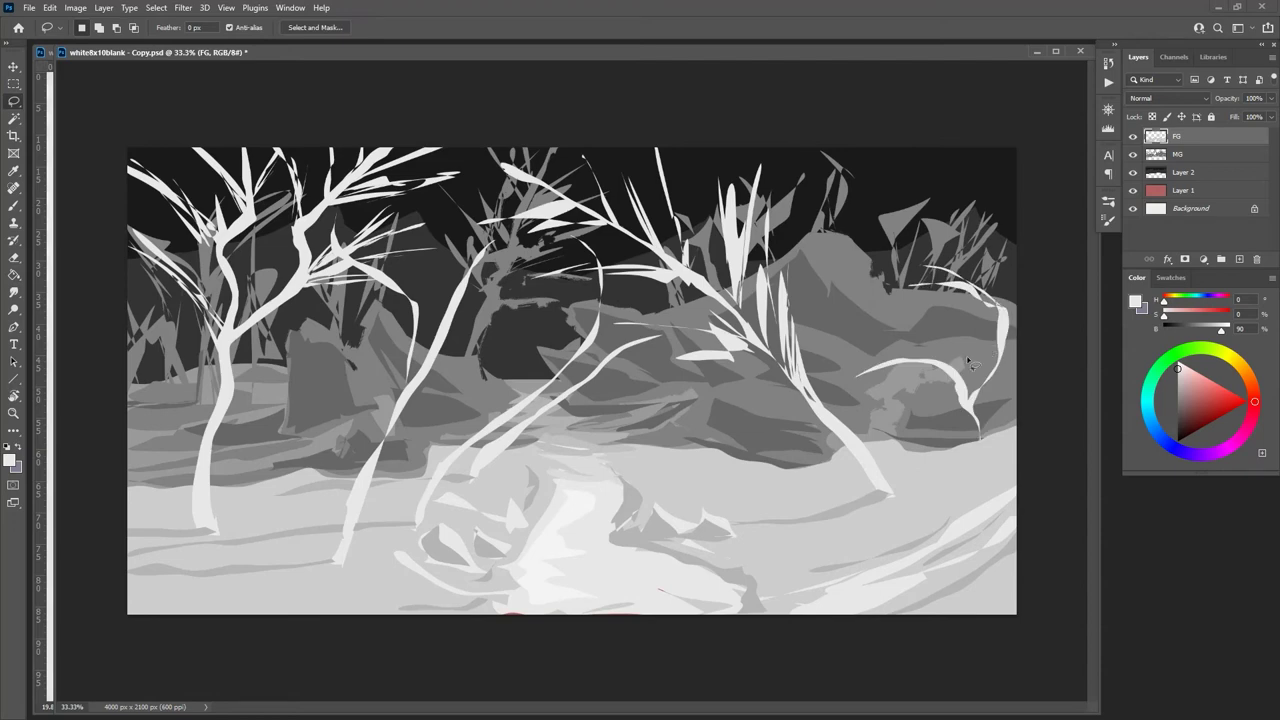
Step: Fill lassoed 90% gray twigs at the tip of the right-edge tree's left limb
{"action": "mouse_move", "coordinate": [876, 363]}
{"action": "left_mouse_down"}
{"action": "mouse_move", "coordinate": [840, 386]}
{"action": "mouse_move", "coordinate": [890, 362]}
{"action": "mouse_move", "coordinate": [862, 366]}
{"action": "mouse_move", "coordinate": [836, 376]}
{"action": "mouse_move", "coordinate": [887, 372]}
{"action": "left_mouse_up"}
{"action": "key", "text": "g"}
{"action": "left_click", "coordinate": [908, 355]}
{"action": "key", "text": "l"}
Step: Fill lassoed 90% gray branches at the top of the right-edge tree's tall limb
{"action": "mouse_move", "coordinate": [970, 272]}
{"action": "left_mouse_down"}
{"action": "mouse_move", "coordinate": [987, 302]}
{"action": "mouse_move", "coordinate": [1006, 313]}
{"action": "mouse_move", "coordinate": [991, 295]}
{"action": "mouse_move", "coordinate": [1009, 302]}
{"action": "mouse_move", "coordinate": [1011, 327]}
{"action": "mouse_move", "coordinate": [1000, 262]}
{"action": "left_mouse_up"}
{"action": "key", "text": "g"}
{"action": "left_click", "coordinate": [995, 300]}
{"action": "key", "text": "l"}
{"action": "key", "text": "g"}
{"action": "left_click", "coordinate": [1005, 310]}
{"action": "key", "text": "l"}
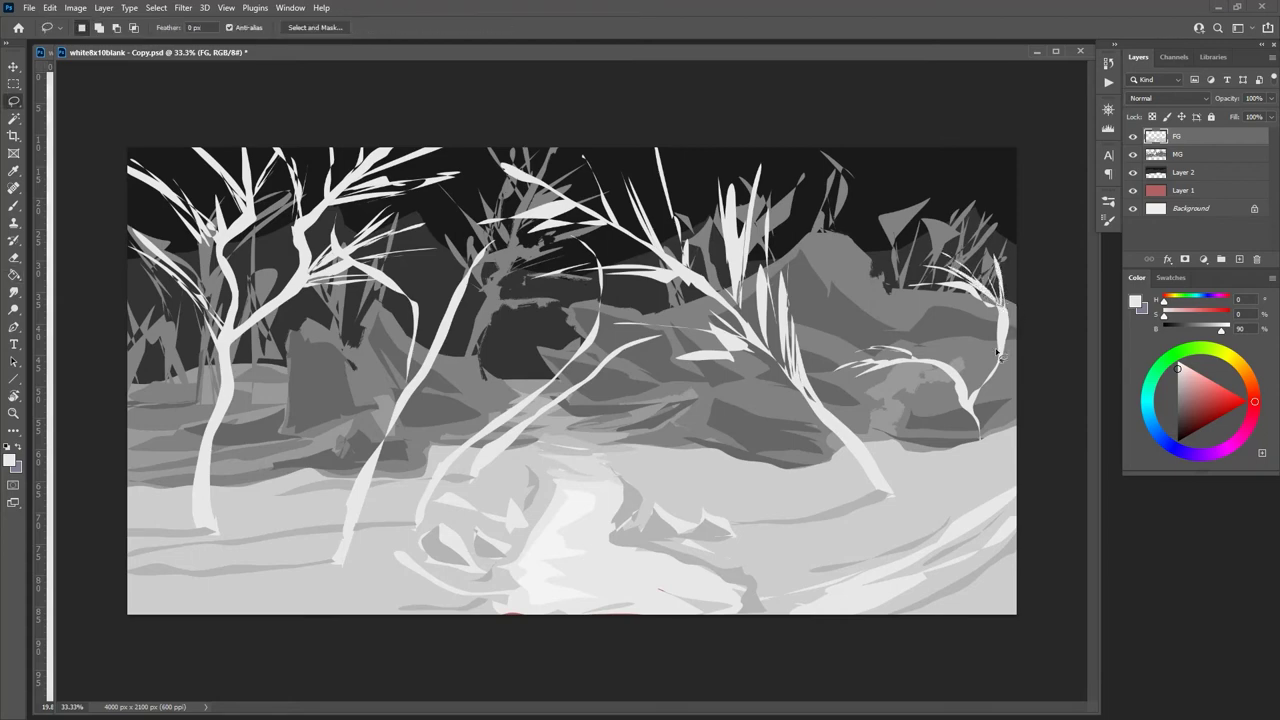
Step: Fill lassoed 90% gray branches along both sides of the right-edge tree's tall limb
{"action": "mouse_move", "coordinate": [997, 353]}
{"action": "left_mouse_down"}
{"action": "mouse_move", "coordinate": [950, 305]}
{"action": "mouse_move", "coordinate": [962, 309]}
{"action": "mouse_move", "coordinate": [993, 336]}
{"action": "mouse_move", "coordinate": [937, 319]}
{"action": "mouse_move", "coordinate": [995, 345]}
{"action": "left_mouse_up"}
{"action": "key", "text": "g"}
{"action": "key", "text": "l"}
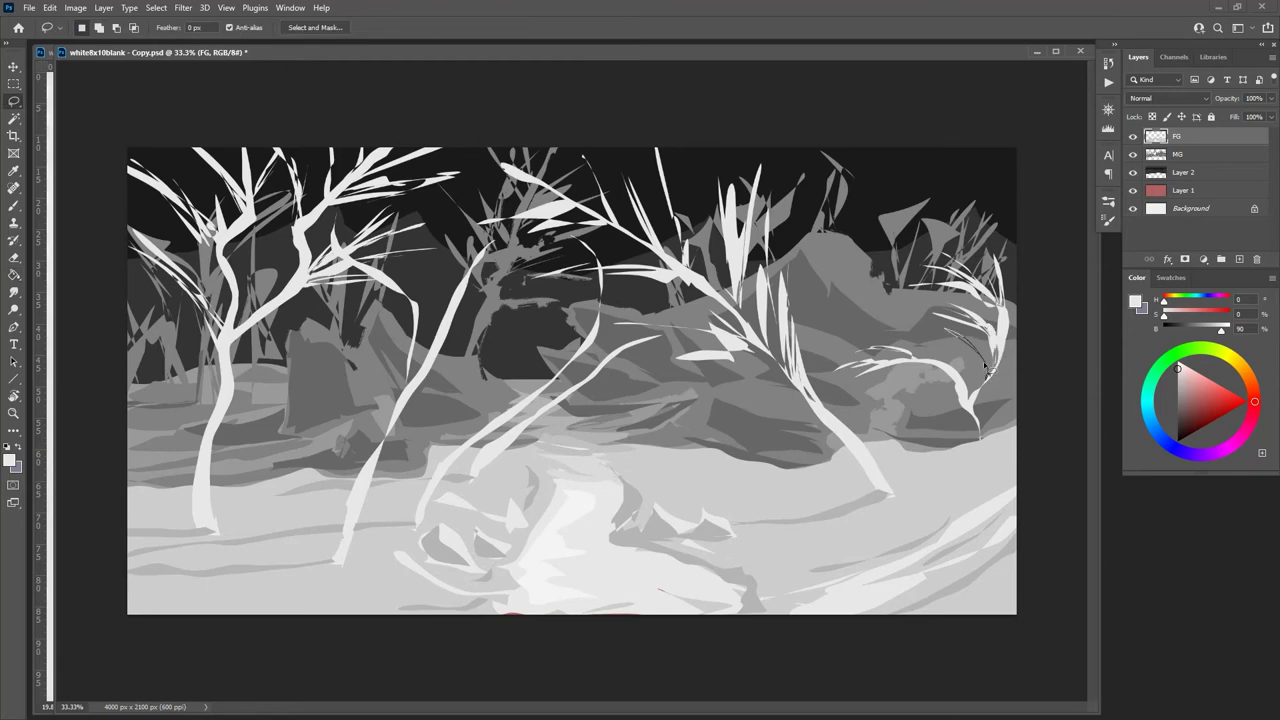
{"action": "key", "text": "g"}
{"action": "left_click", "coordinate": [978, 360]}
{"action": "key", "text": "l"}
{"action": "mouse_move", "coordinate": [987, 393]}
{"action": "left_mouse_down"}
{"action": "mouse_move", "coordinate": [1031, 327]}
{"action": "mouse_move", "coordinate": [1015, 345]}
{"action": "left_mouse_up"}
{"action": "key", "text": "g"}
{"action": "left_click", "coordinate": [1015, 350]}
{"action": "key", "text": "l"}
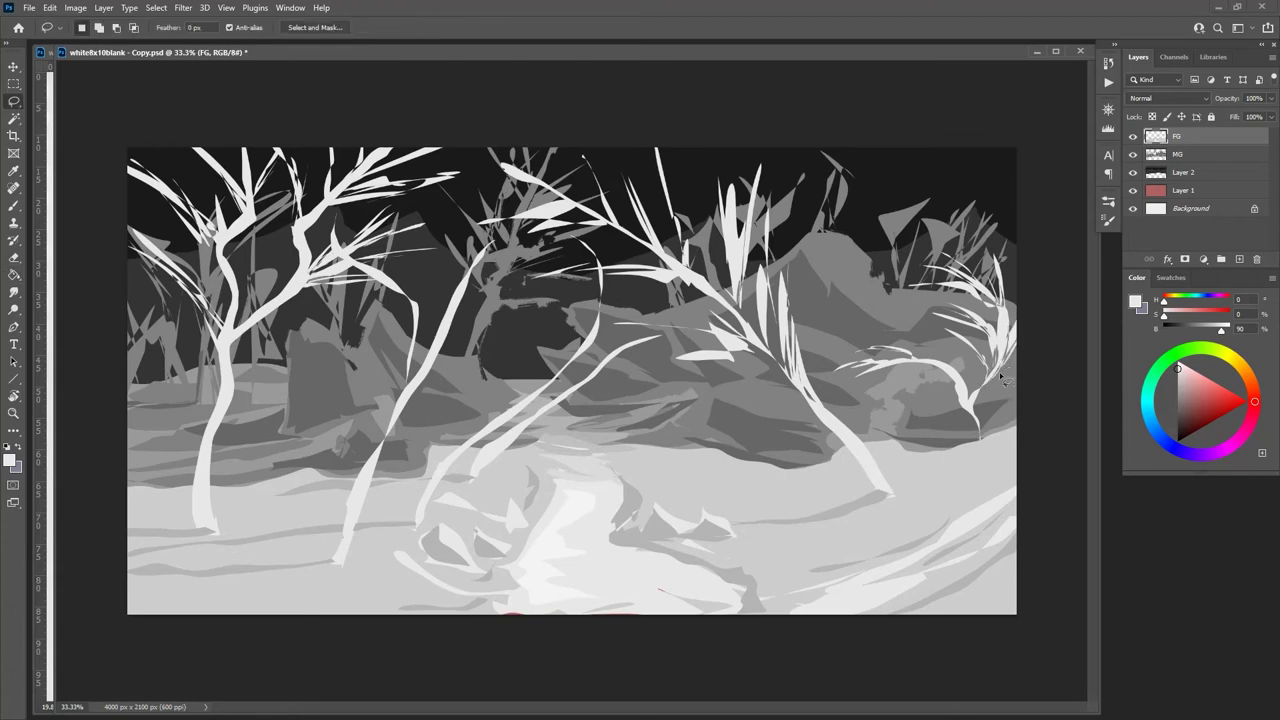
Step: Fill lassoed 90% gray branches rising along the canvas's right border beside the right-edge tree
{"action": "key", "text": "g"}
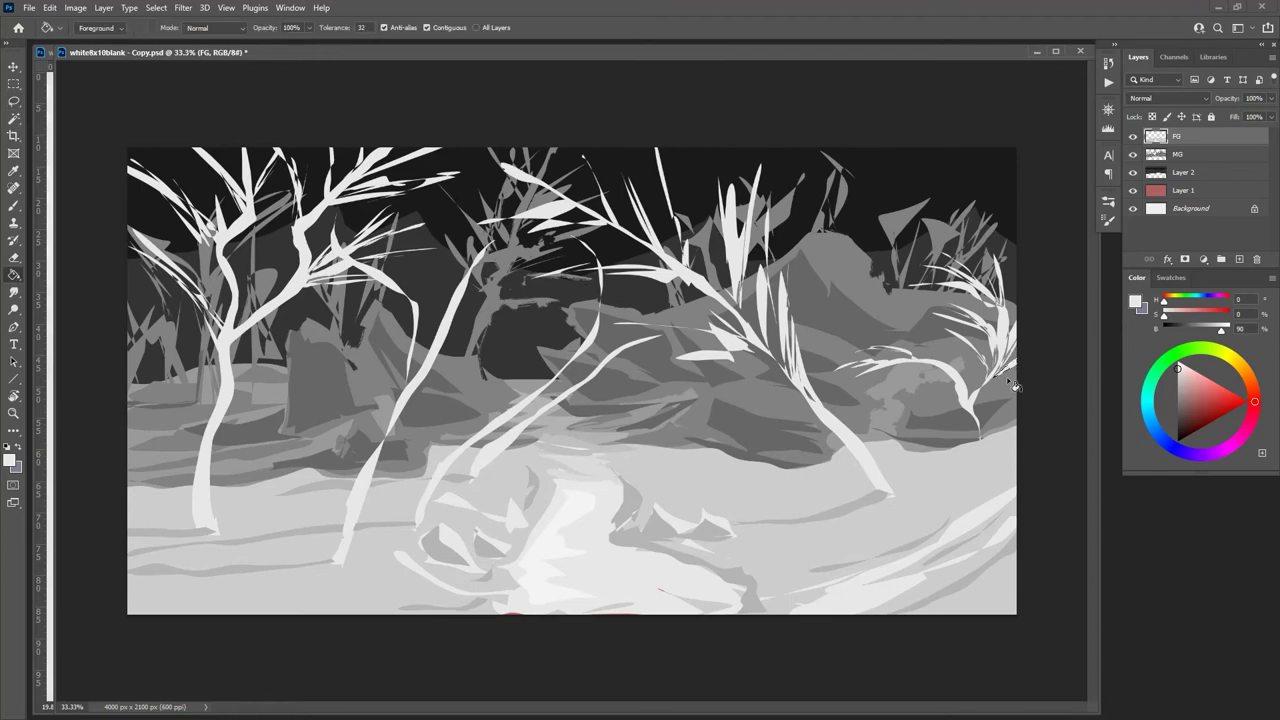
{"action": "key", "text": "l"}
{"action": "mouse_move", "coordinate": [1014, 300]}
{"action": "left_mouse_down"}
{"action": "mouse_move", "coordinate": [1018, 254]}
{"action": "mouse_move", "coordinate": [1012, 305]}
{"action": "left_mouse_up"}
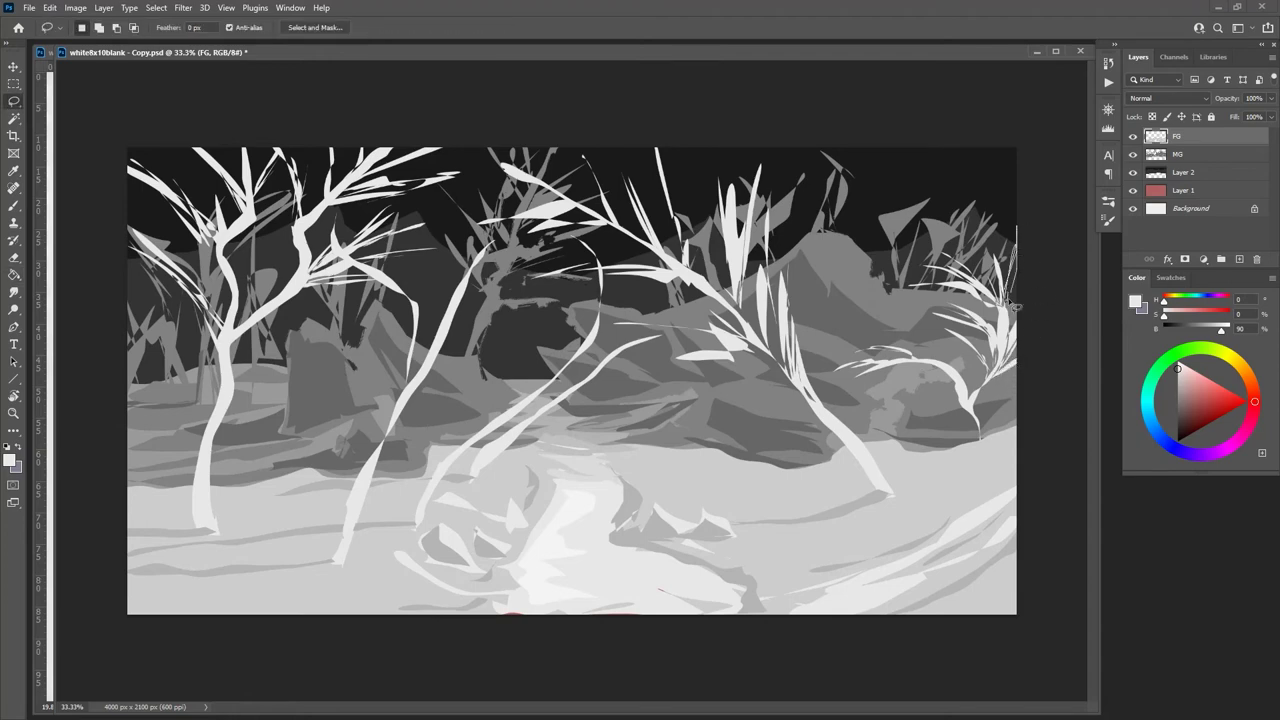
{"action": "key", "text": "g"}
{"action": "key", "text": "l"}
{"action": "mouse_move", "coordinate": [1016, 262]}
{"action": "left_mouse_down"}
{"action": "mouse_move", "coordinate": [1009, 219]}
{"action": "mouse_move", "coordinate": [1018, 258]}
{"action": "left_mouse_up"}
{"action": "key", "text": "g"}
{"action": "left_click", "coordinate": [1018, 258]}
{"action": "key", "text": "l"}
Step: Fill lassoed 90% gray twigs along the right-edge tree's left limb and near its fork
{"action": "mouse_move", "coordinate": [946, 372]}
{"action": "left_mouse_down"}
{"action": "mouse_move", "coordinate": [854, 335]}
{"action": "mouse_move", "coordinate": [892, 349]}
{"action": "mouse_move", "coordinate": [826, 344]}
{"action": "mouse_move", "coordinate": [884, 352]}
{"action": "left_mouse_up"}
{"action": "key", "text": "g"}
{"action": "left_click", "coordinate": [884, 352]}
{"action": "key", "text": "l"}
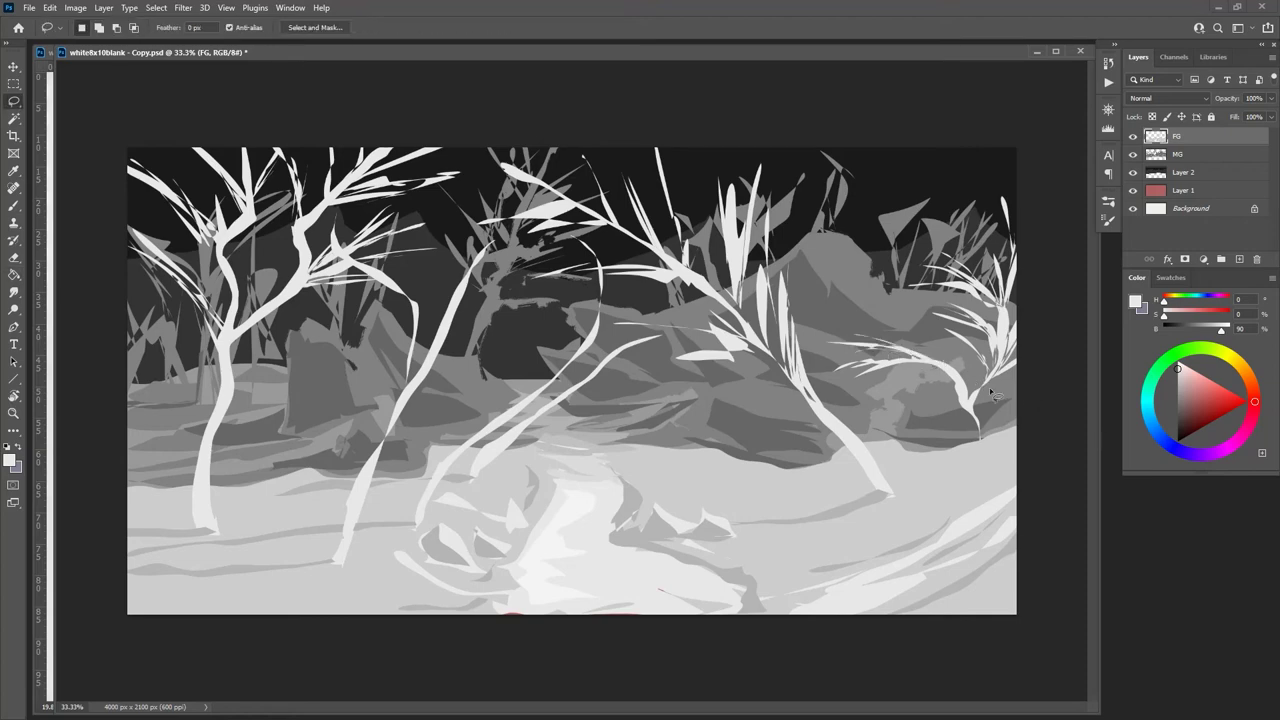
{"action": "mouse_move", "coordinate": [966, 412]}
{"action": "left_mouse_down"}
{"action": "mouse_move", "coordinate": [938, 394]}
{"action": "mouse_move", "coordinate": [966, 412]}
{"action": "left_mouse_up"}
{"action": "key", "text": "g"}
{"action": "left_click", "coordinate": [958, 404]}
{"action": "key", "text": "l"}
Step: Fill small lassoed 90% gray twigs pointing upward above the right-edge tree's left limb
{"action": "mouse_move", "coordinate": [923, 337]}
{"action": "left_mouse_down"}
{"action": "mouse_move", "coordinate": [888, 317]}
{"action": "mouse_move", "coordinate": [918, 352]}
{"action": "left_mouse_up"}
{"action": "key", "text": "g"}
{"action": "left_click", "coordinate": [905, 348]}
{"action": "key", "text": "l"}
{"action": "mouse_move", "coordinate": [897, 348]}
{"action": "left_mouse_down"}
{"action": "mouse_move", "coordinate": [874, 304]}
{"action": "mouse_move", "coordinate": [897, 348]}
{"action": "left_mouse_up"}
{"action": "key", "text": "g"}
{"action": "left_click", "coordinate": [890, 336]}
{"action": "key", "text": "l"}
Step: Create a new layer above FG and set its blending mode to Color
{"action": "left_click", "coordinate": [1239, 260]}
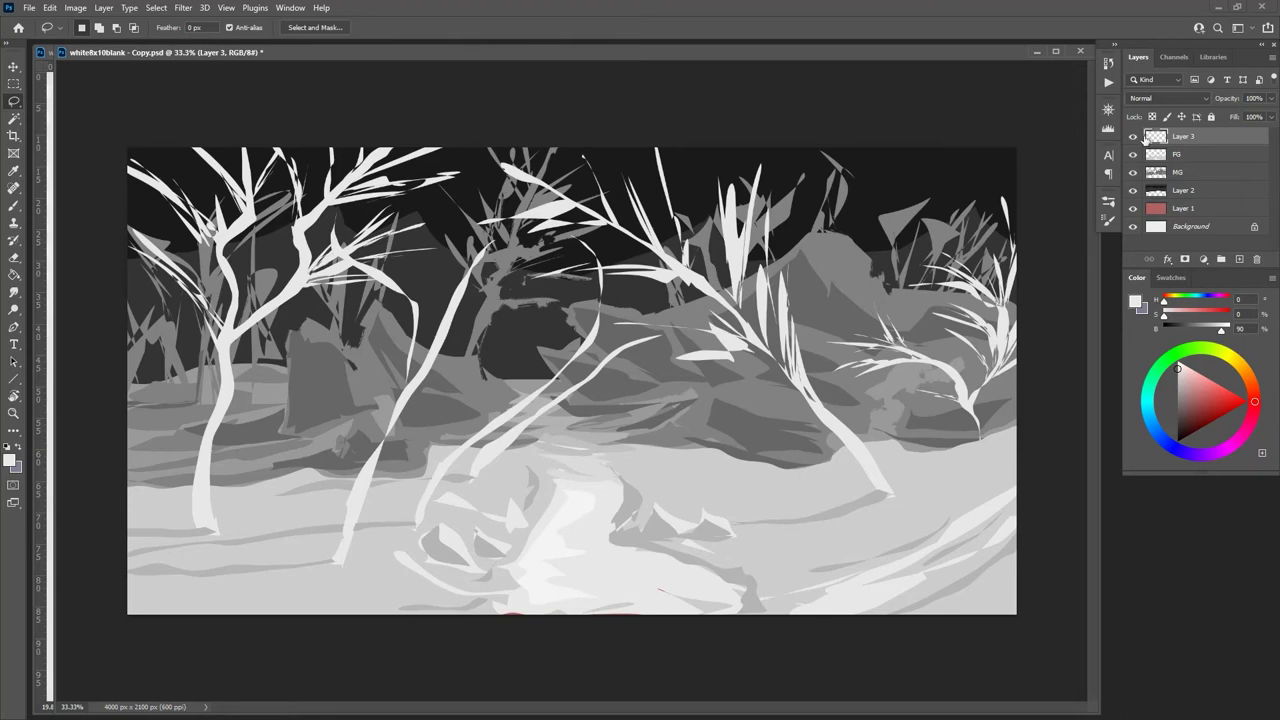
{"action": "left_click", "coordinate": [1166, 98]}
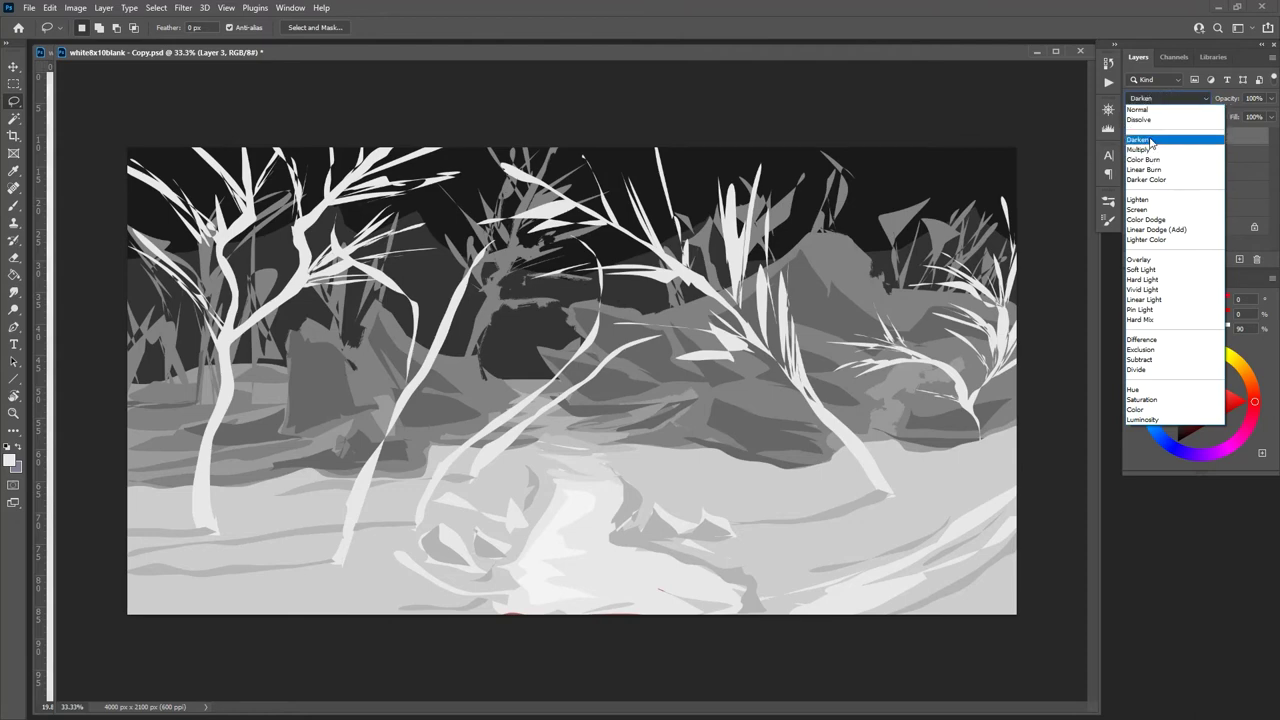
{"action": "left_click", "coordinate": [1145, 409]}
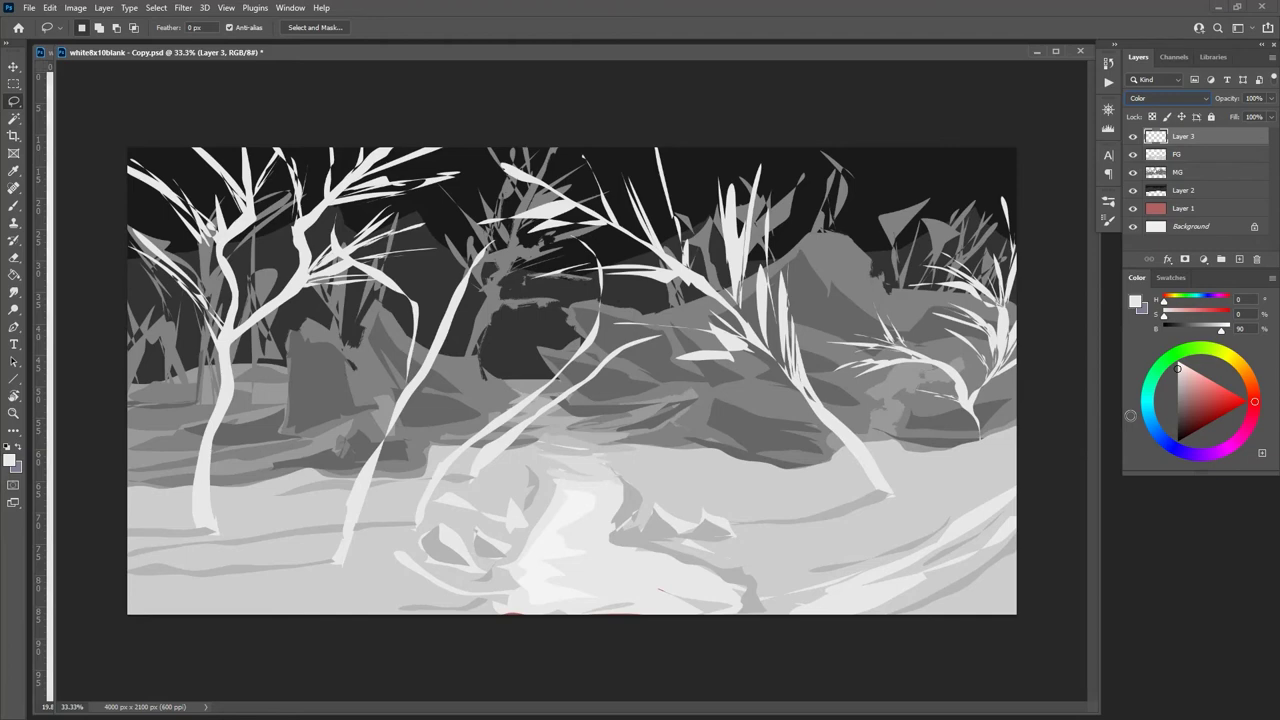
{"action": "left_click_drag", "start_coordinate": [1252, 402], "coordinate": [1171, 356]}
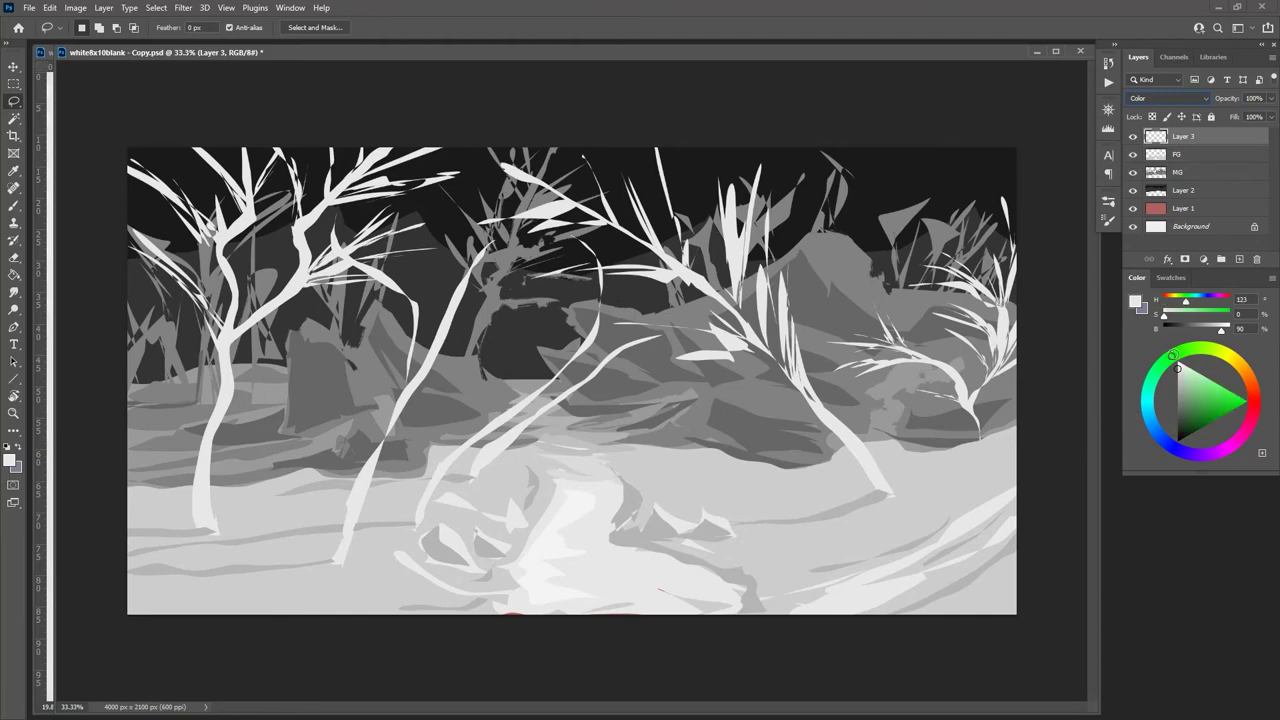
{"action": "left_click", "coordinate": [1256, 404]}
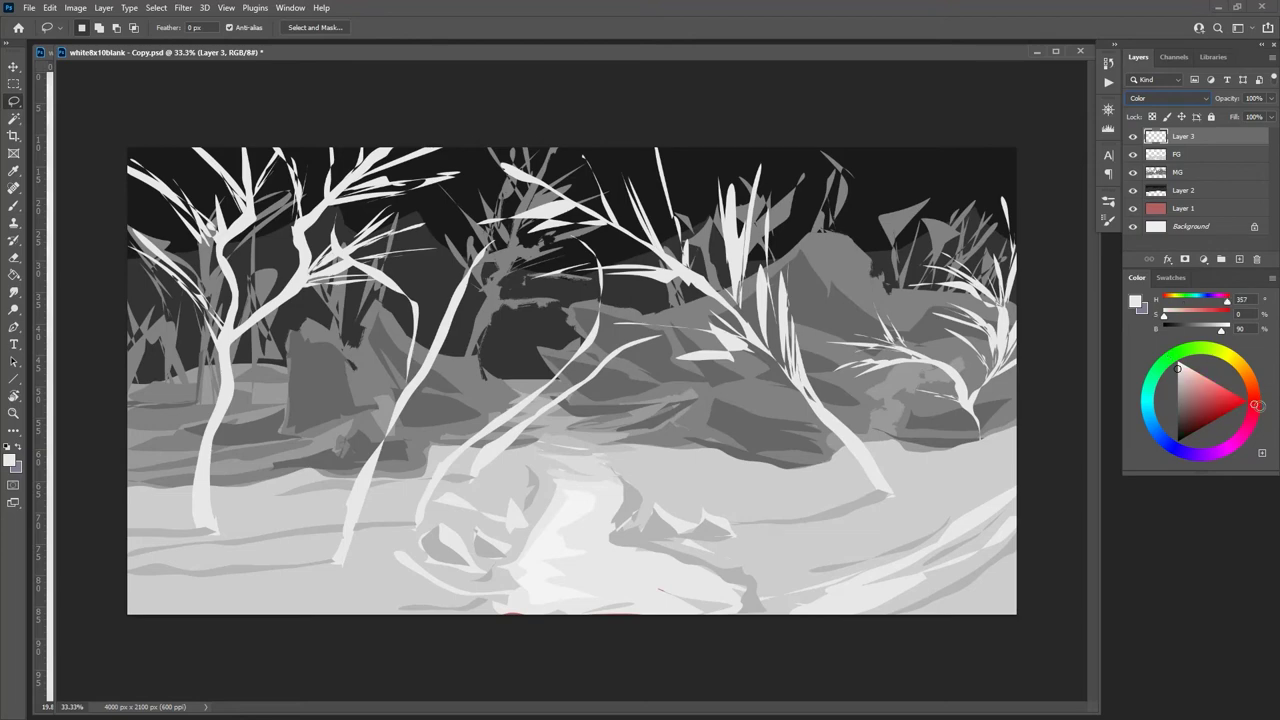
{"action": "left_click", "coordinate": [1174, 350]}
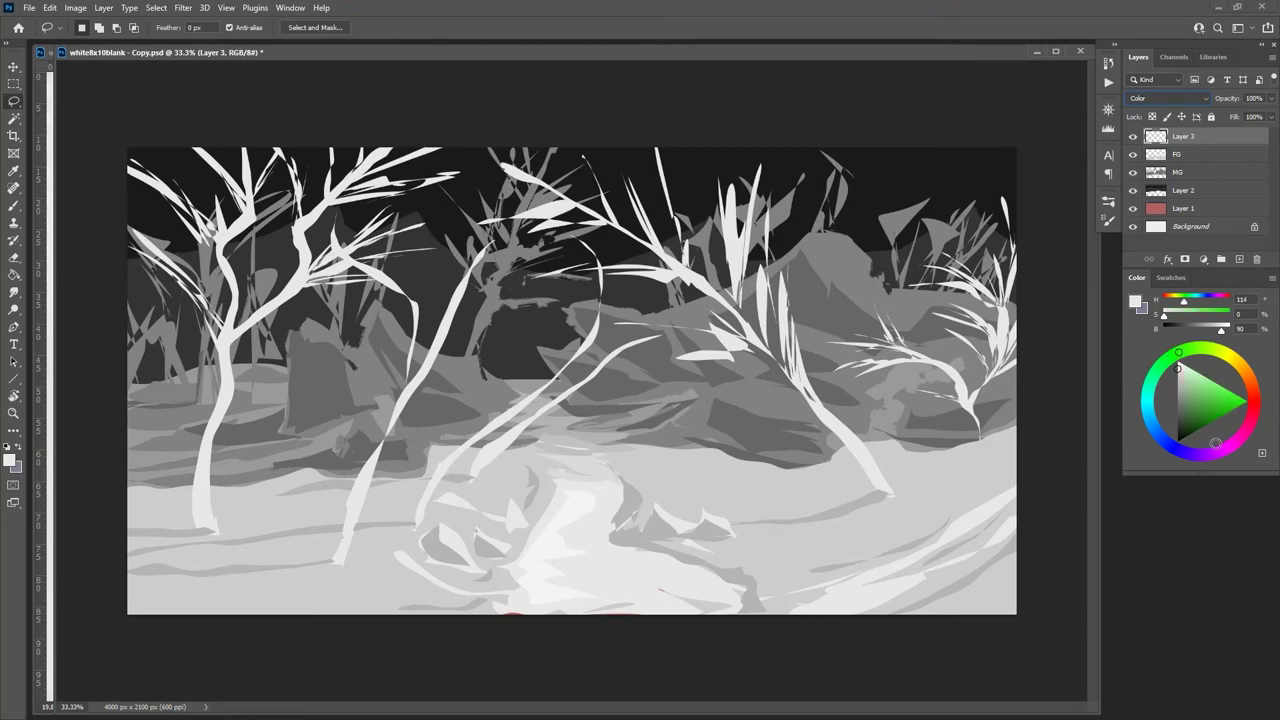
{"action": "left_click", "coordinate": [1209, 453]}
{"action": "left_click", "coordinate": [1174, 351]}
Step: Set the foreground color to a muted purple with hue 279, saturation 42% and brightness 65%
{"action": "left_click", "coordinate": [1208, 460]}
{"action": "left_click", "coordinate": [1201, 401]}
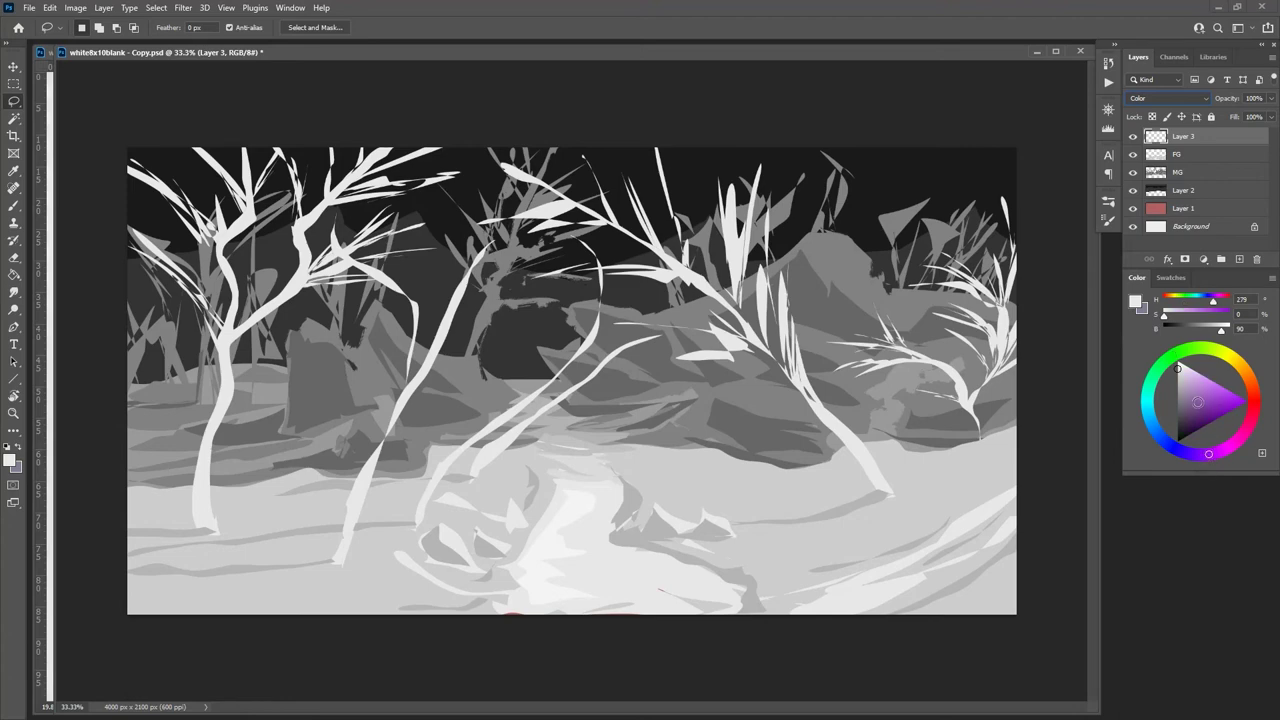
{"action": "left_click_drag", "start_coordinate": [1200, 400], "coordinate": [1196, 400]}
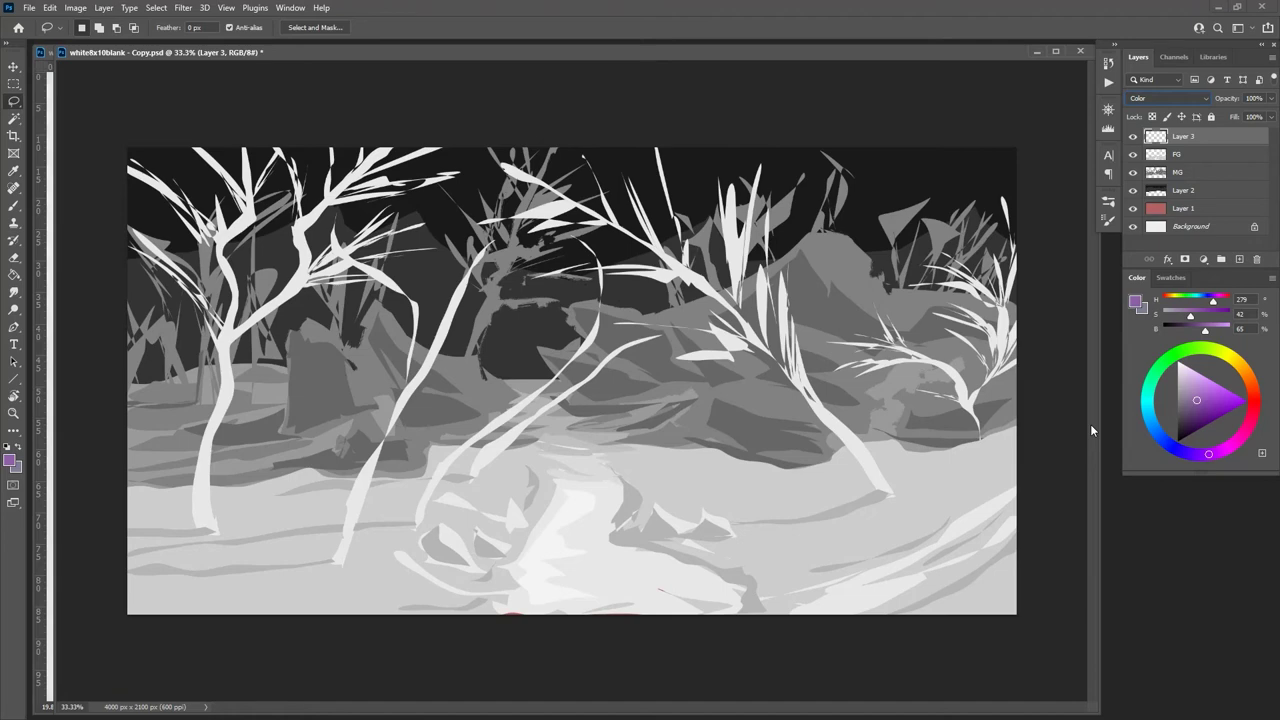
Step: Move Layer 3 below the MG layer and load Layer 2's shape as a selection
{"action": "key", "text": "ctrl+bracketleft"}
{"action": "key", "text": "ctrl+bracketleft"}
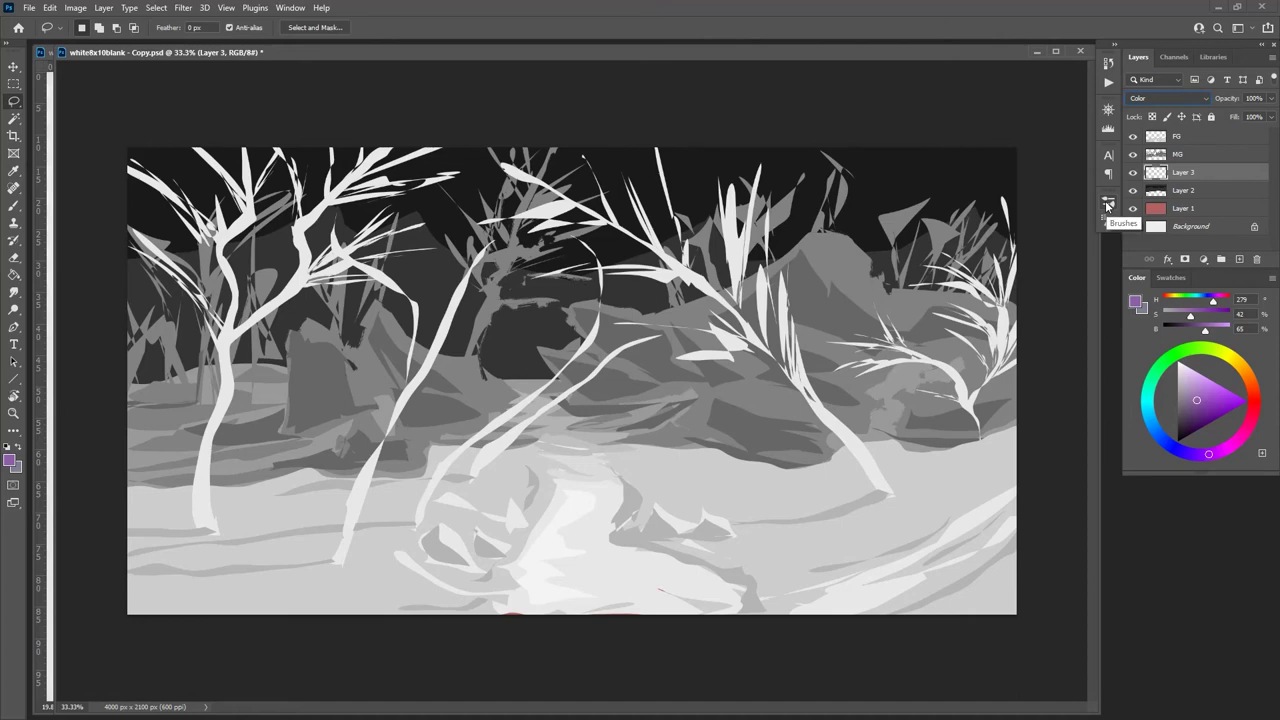
{"action": "left_click", "coordinate": [1156, 190], "text": "ctrl"}
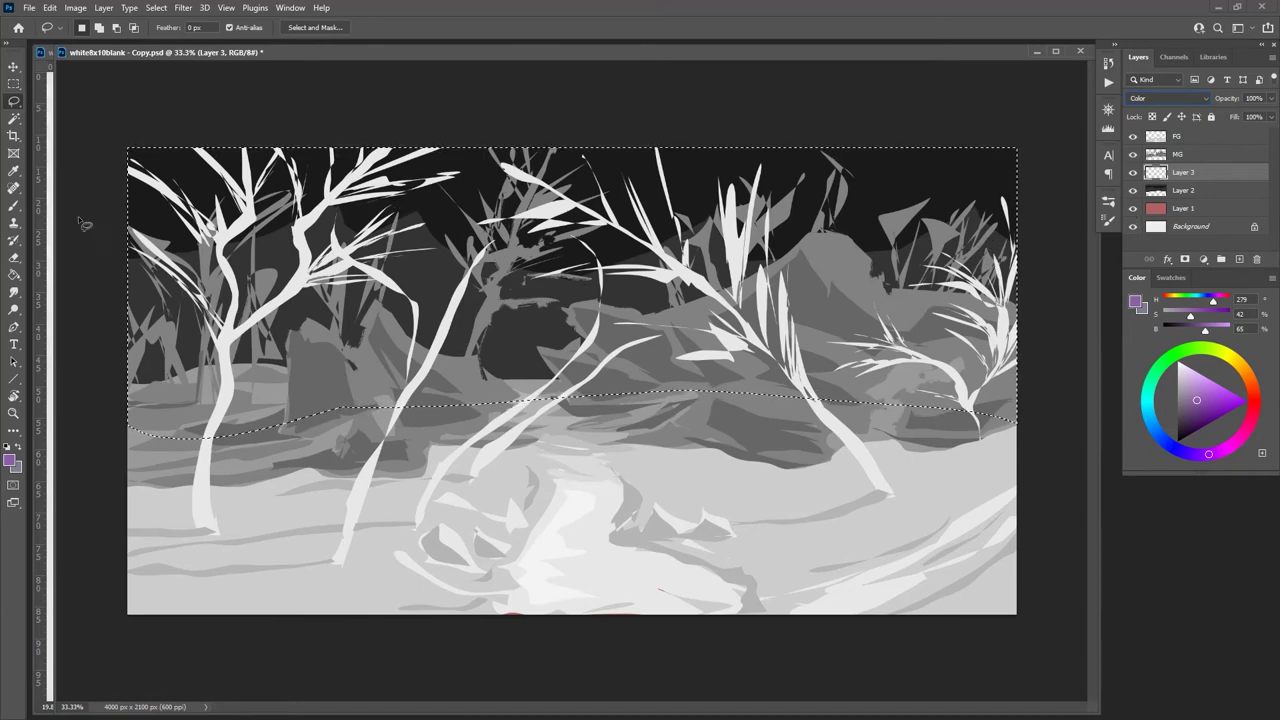
Step: Enlarge the brush to 1800 and paint the muted purple over the selected background on Layer 3
{"action": "left_click", "coordinate": [14, 205]}
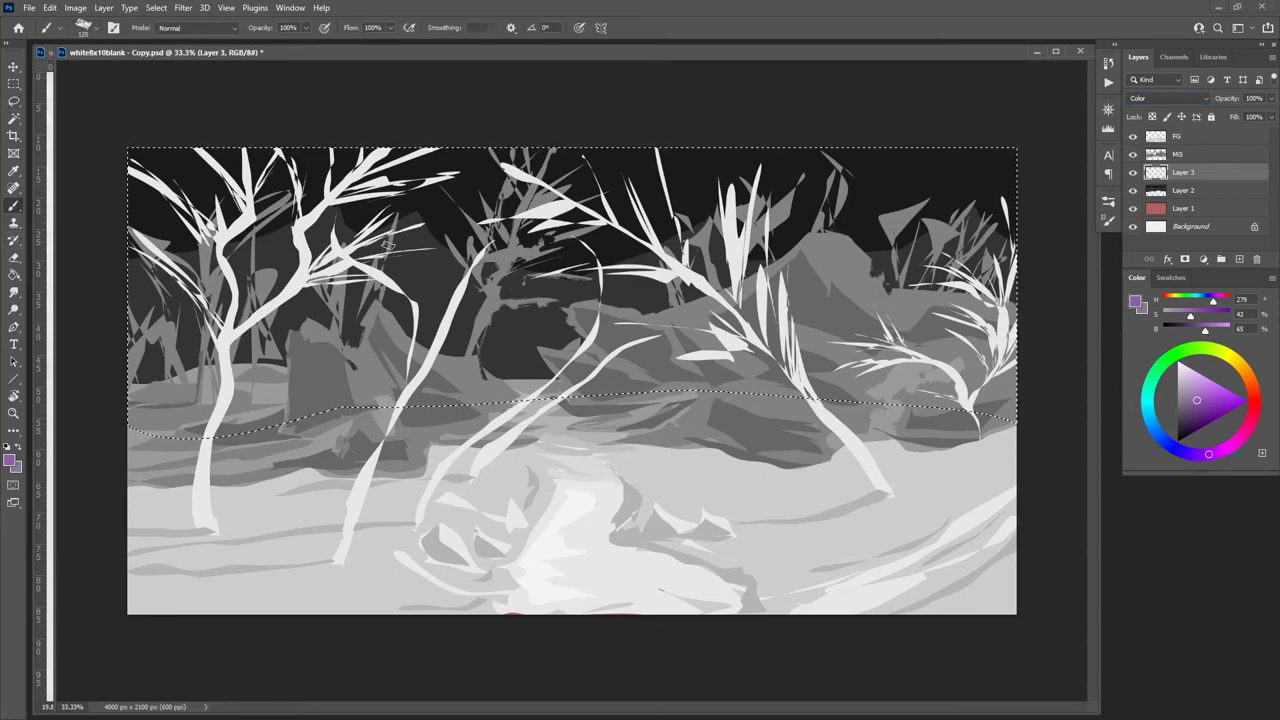
{"action": "key", "text": "bracketright"}
{"action": "key", "text": "bracketright"}
{"action": "key", "text": "bracketright"}
{"action": "key", "text": "bracketright"}
{"action": "key", "text": "bracketright"}
{"action": "key", "text": "bracketright"}
{"action": "key", "text": "bracketright"}
{"action": "key", "text": "bracketright"}
{"action": "key", "text": "bracketright"}
{"action": "key", "text": "bracketright"}
{"action": "key", "text": "bracketright"}
{"action": "key", "text": "bracketright"}
{"action": "key", "text": "bracketright"}
{"action": "key", "text": "bracketright"}
{"action": "key", "text": "bracketright"}
{"action": "key", "text": "bracketright"}
{"action": "key", "text": "bracketright"}
{"action": "key", "text": "bracketright"}
{"action": "key", "text": "bracketright"}
{"action": "key", "text": "bracketright"}
{"action": "mouse_move", "coordinate": [615, 190]}
{"action": "left_mouse_down"}
{"action": "mouse_move", "coordinate": [280, 240]}
{"action": "mouse_move", "coordinate": [250, 220]}
{"action": "mouse_move", "coordinate": [980, 190]}
{"action": "mouse_move", "coordinate": [712, 210]}
{"action": "left_mouse_up"}
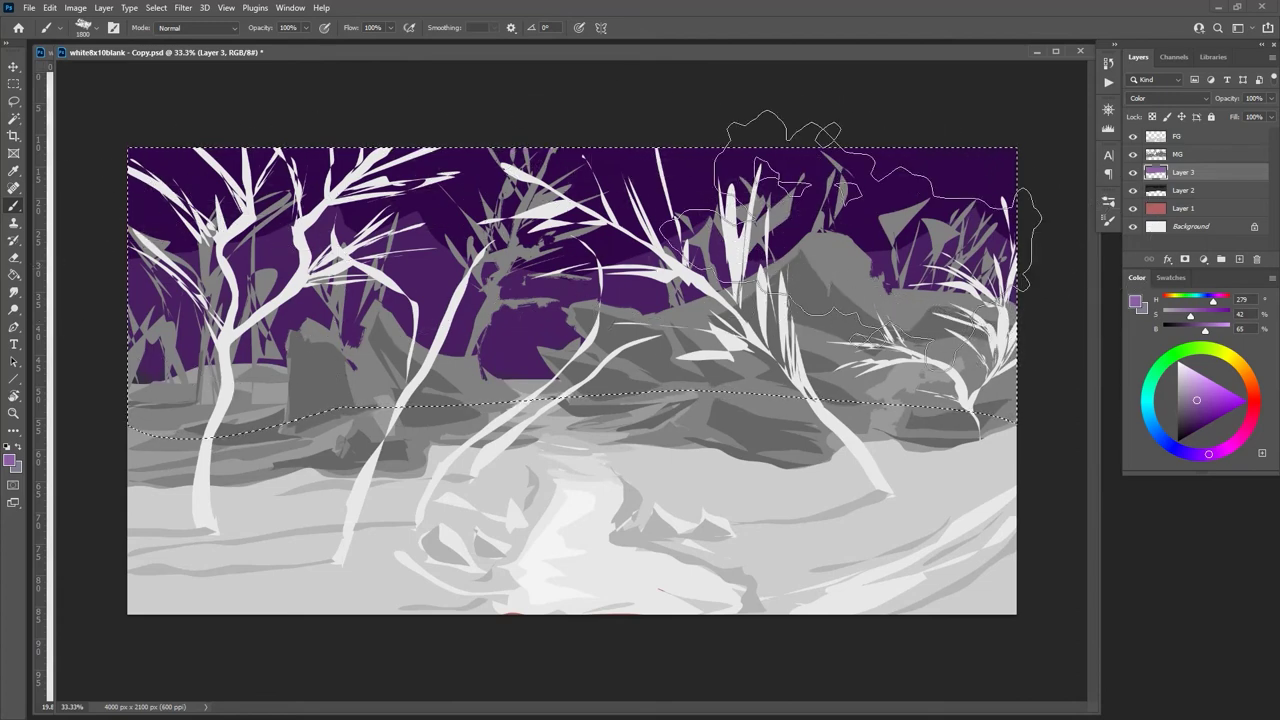
Step: Repaint the selected background with more saturated purples, raising the color to 100% saturation and 100% brightness at hue 279
{"action": "left_click_drag", "start_coordinate": [1198, 392], "coordinate": [1231, 400]}
{"action": "mouse_move", "coordinate": [928, 183]}
{"action": "left_mouse_down"}
{"action": "mouse_move", "coordinate": [745, 200]}
{"action": "mouse_move", "coordinate": [505, 225]}
{"action": "mouse_move", "coordinate": [900, 185]}
{"action": "mouse_move", "coordinate": [455, 240]}
{"action": "mouse_move", "coordinate": [395, 275]}
{"action": "mouse_move", "coordinate": [775, 200]}
{"action": "mouse_move", "coordinate": [585, 225]}
{"action": "left_mouse_up"}
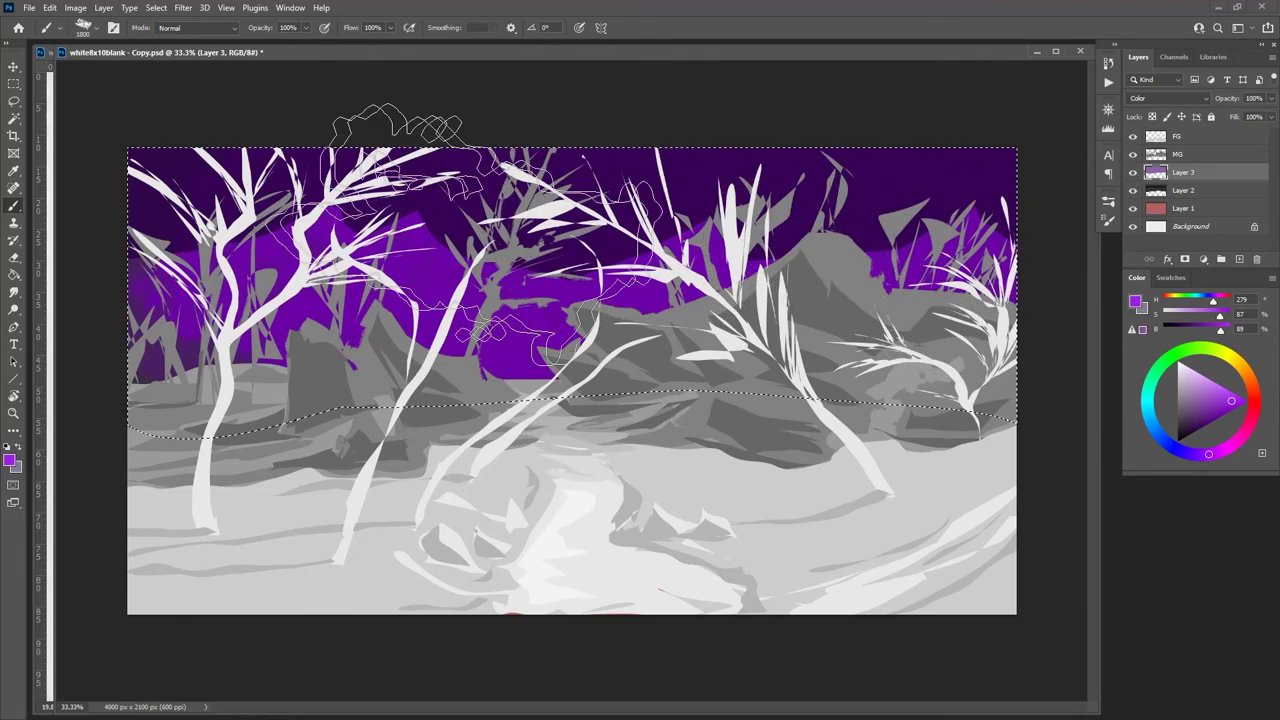
{"action": "left_click", "coordinate": [1247, 400]}
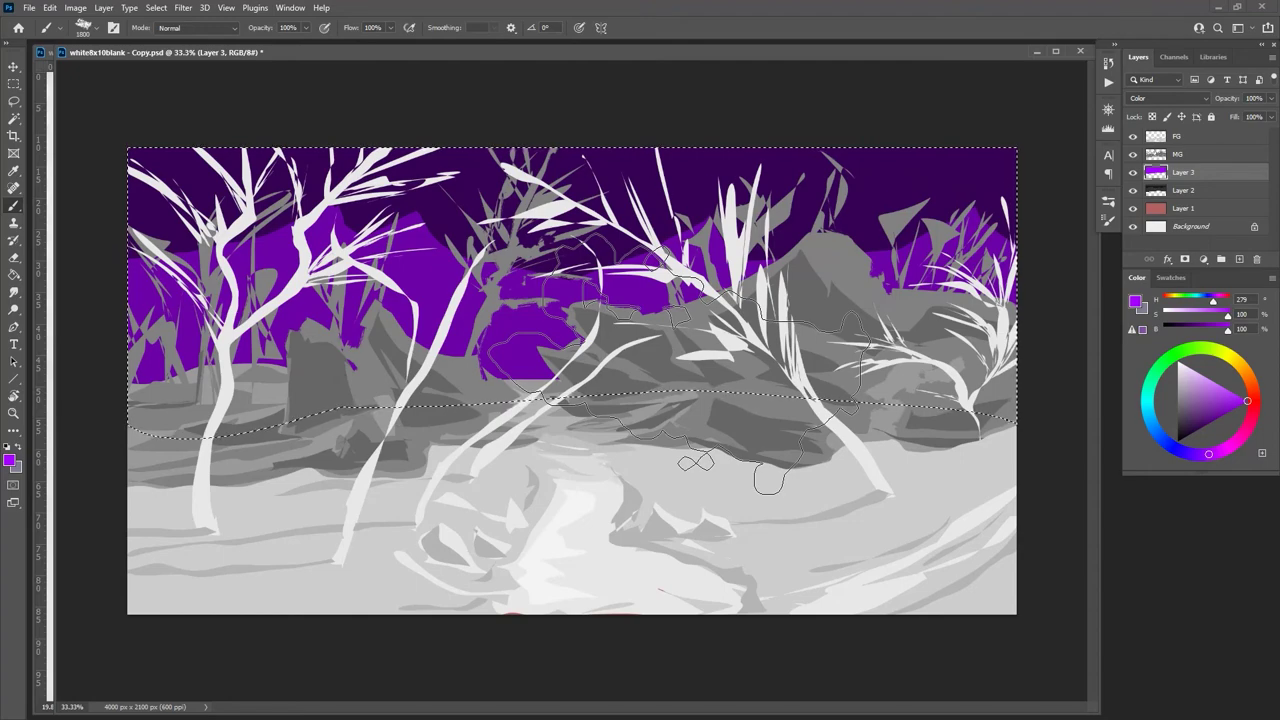
Step: Repaint the selected background in pale purple (hue 279, saturation 25%, brightness 87%), keep Layer 3 in Color blend mode, and deselect
{"action": "left_click", "coordinate": [1192, 380]}
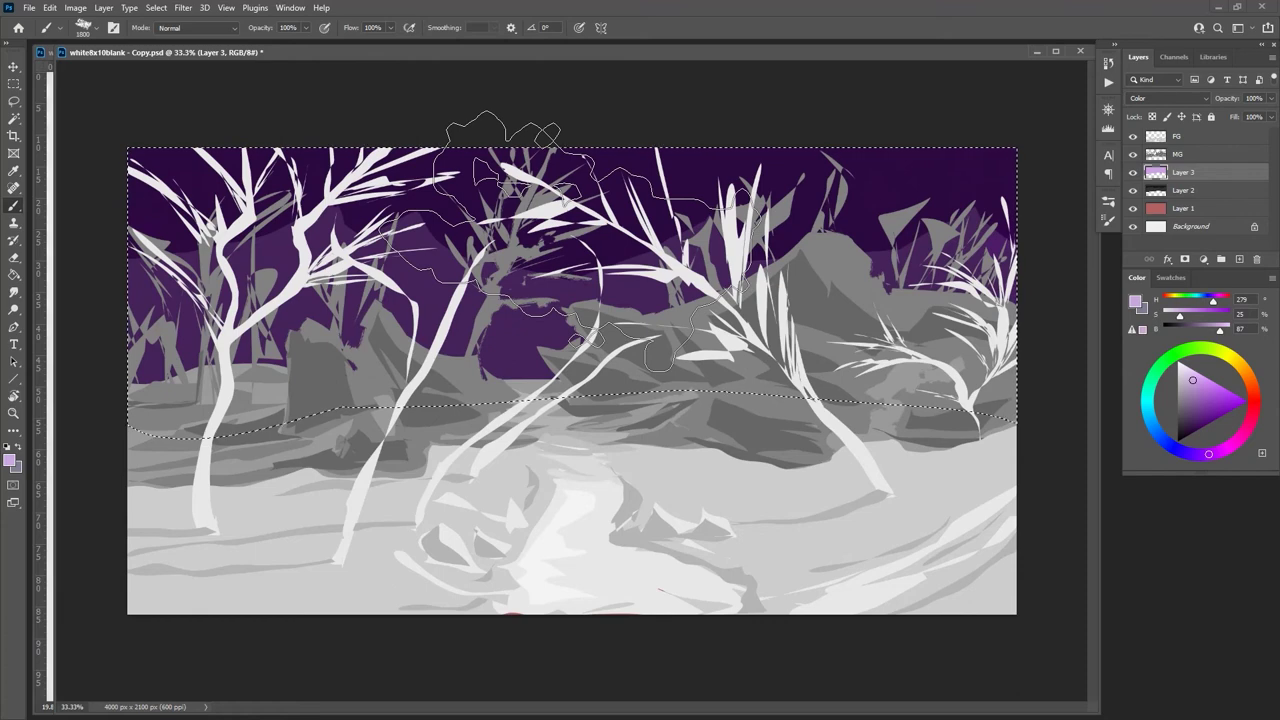
{"action": "left_click", "coordinate": [1155, 98]}
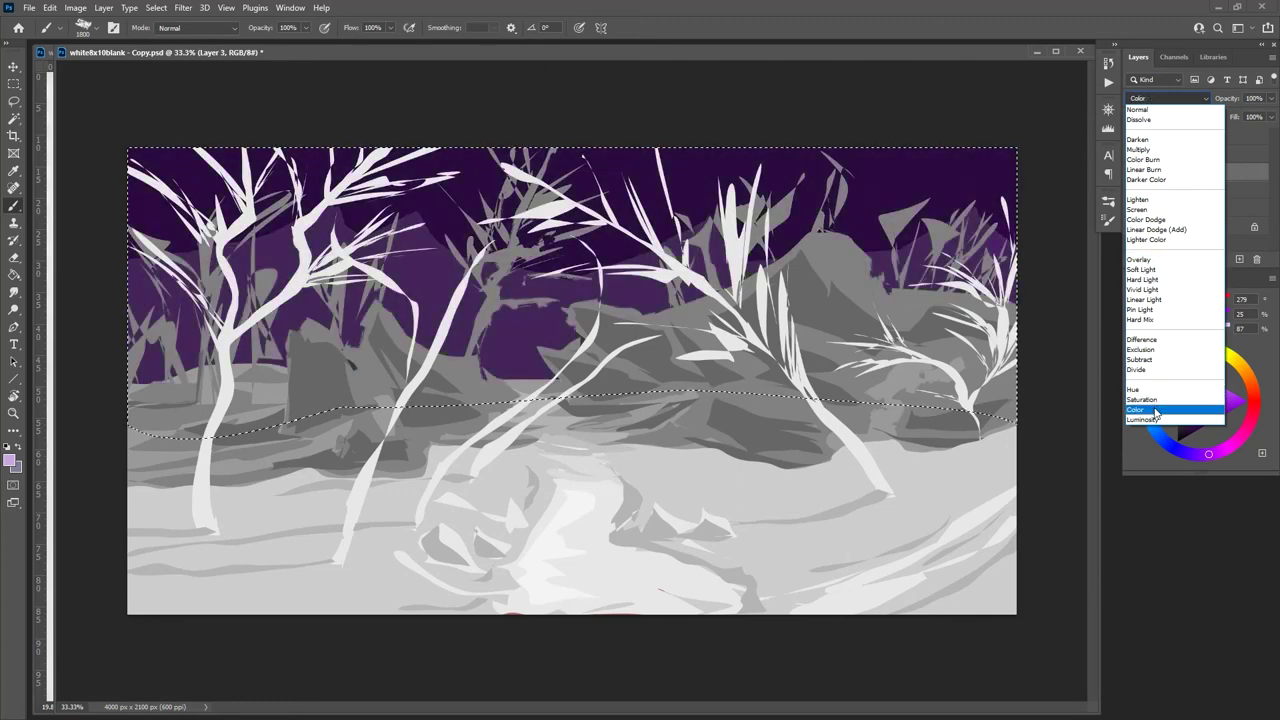
{"action": "left_click", "coordinate": [1152, 410]}
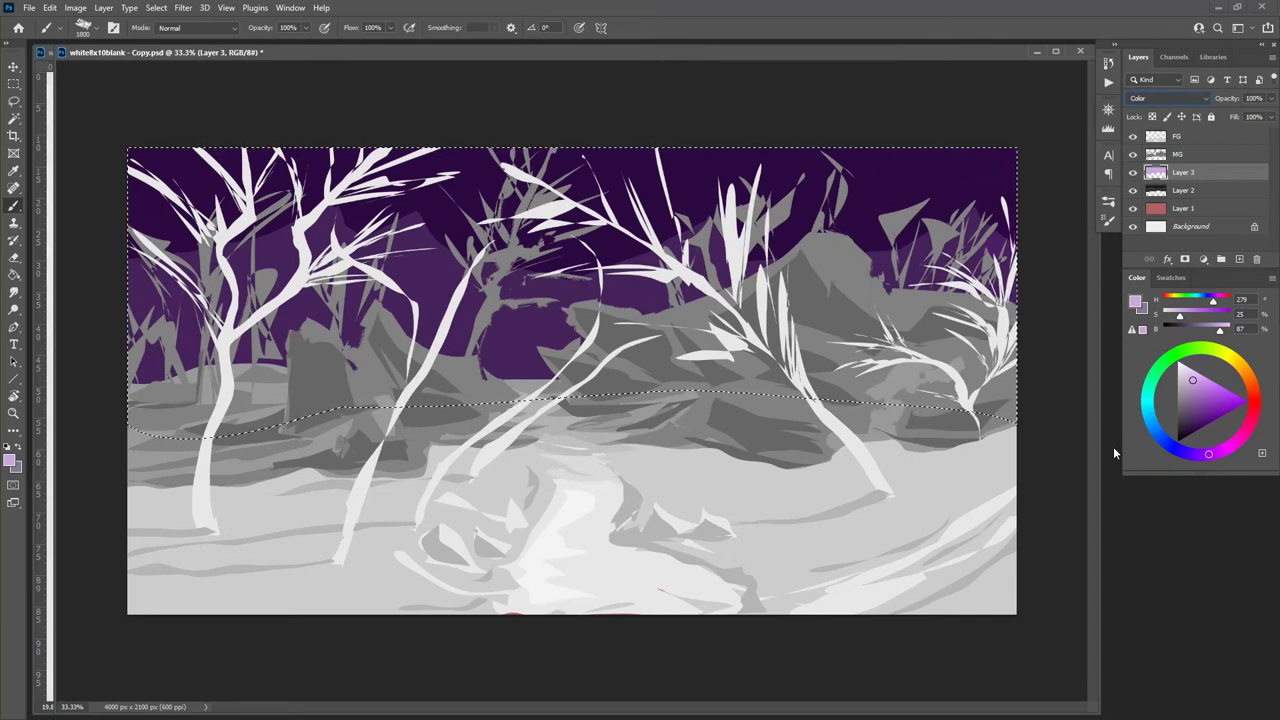
{"action": "key", "text": "ctrl+d"}
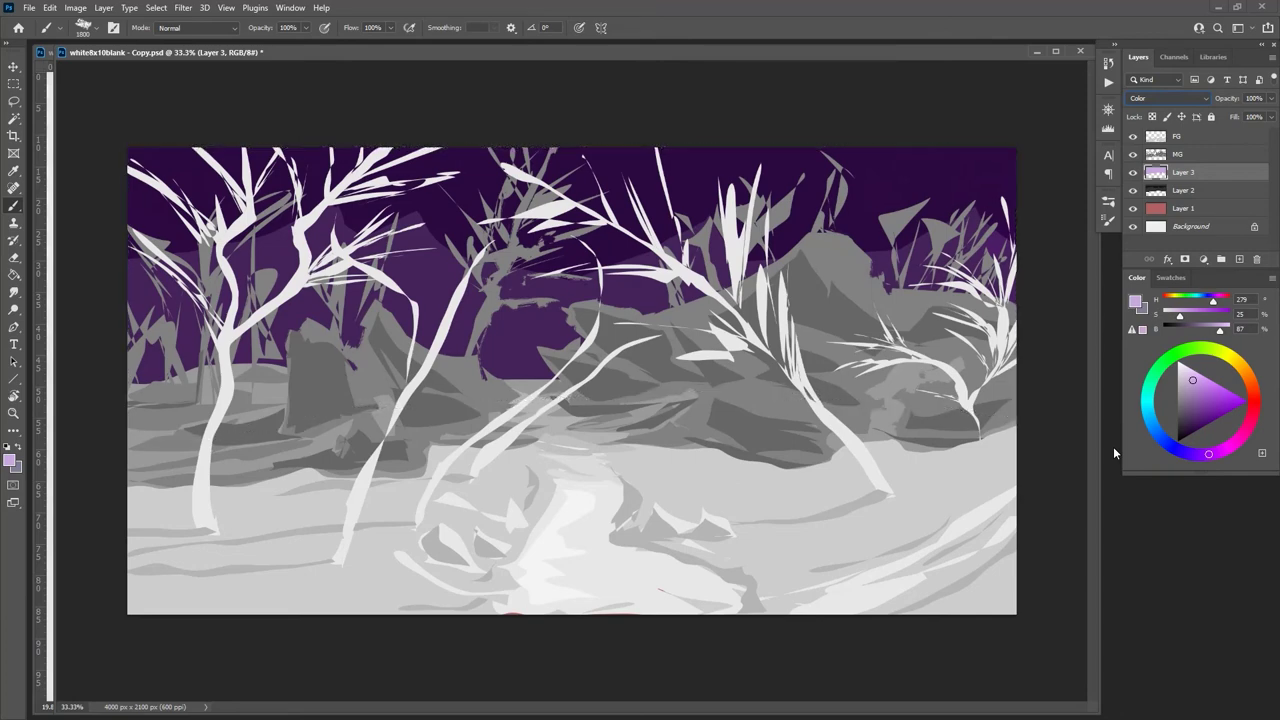
Step: Choose a blue-violet with hue 253, saturation 46% and brightness 68%, and add a Color-mode layer above MG
{"action": "left_click", "coordinate": [1169, 157]}
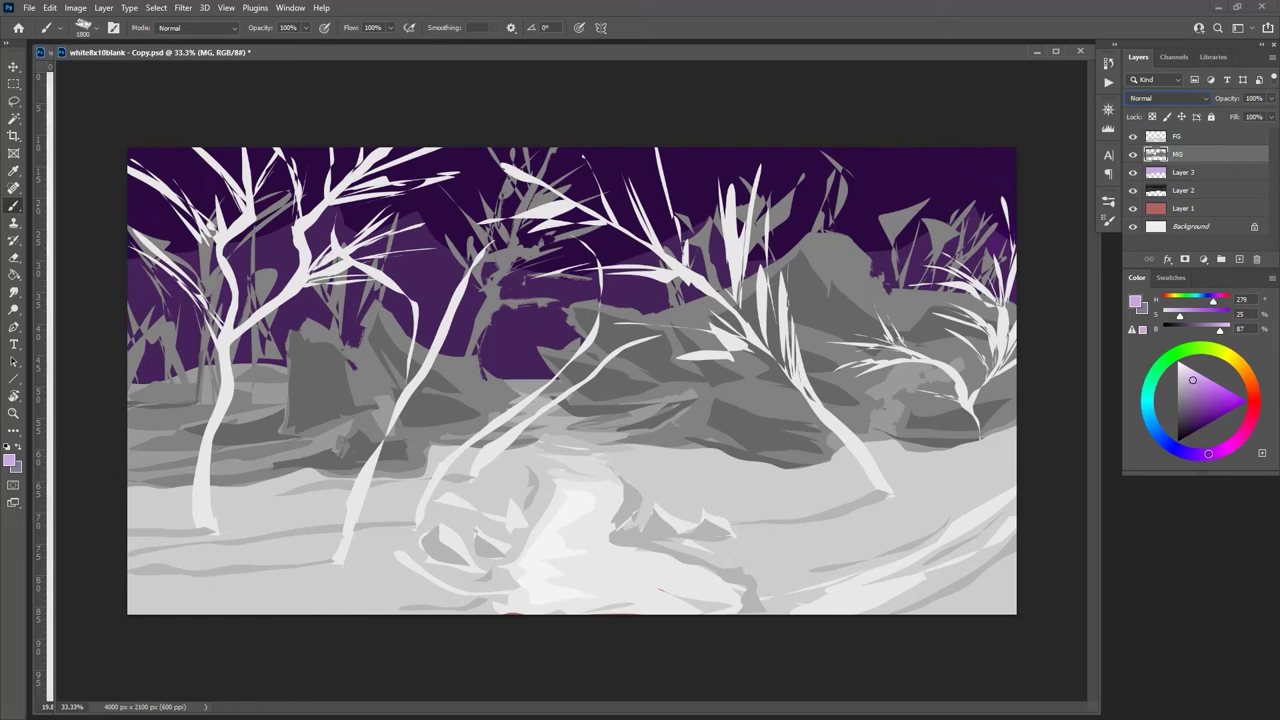
{"action": "mouse_move", "coordinate": [1195, 417]}
{"action": "left_mouse_down"}
{"action": "mouse_move", "coordinate": [1222, 402]}
{"action": "mouse_move", "coordinate": [1199, 398]}
{"action": "left_mouse_up"}
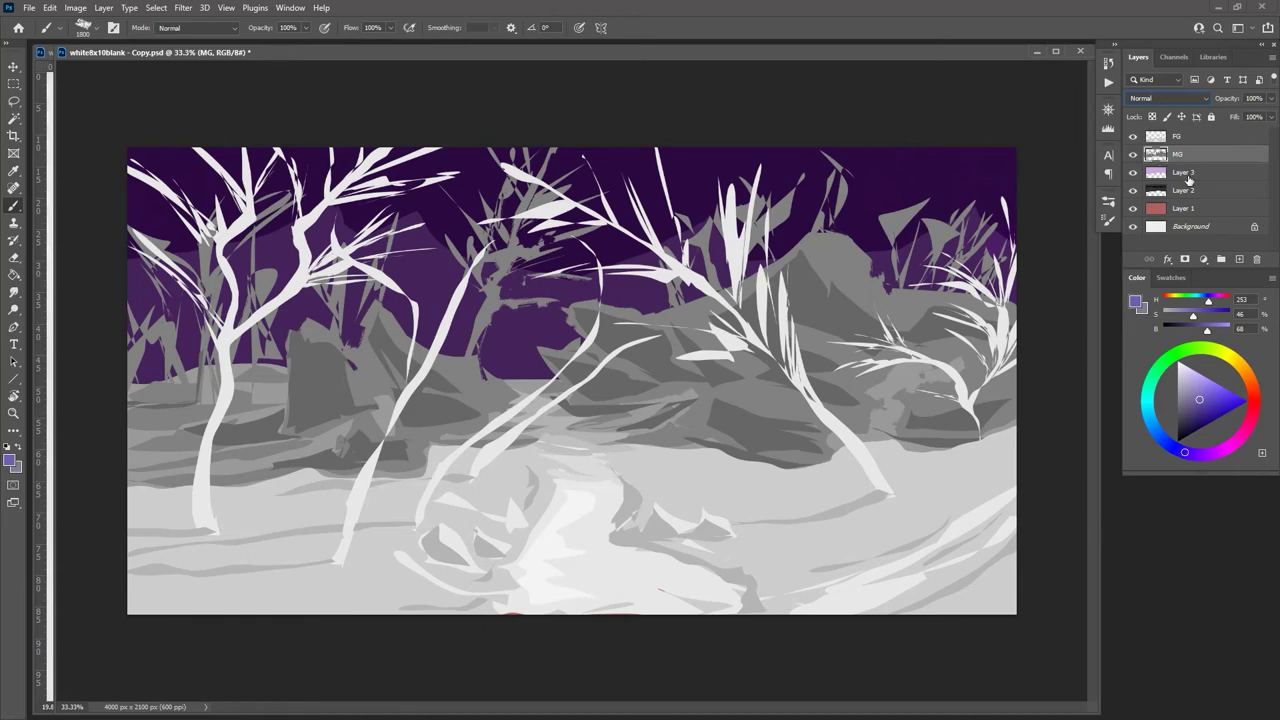
{"action": "left_click", "coordinate": [1238, 258]}
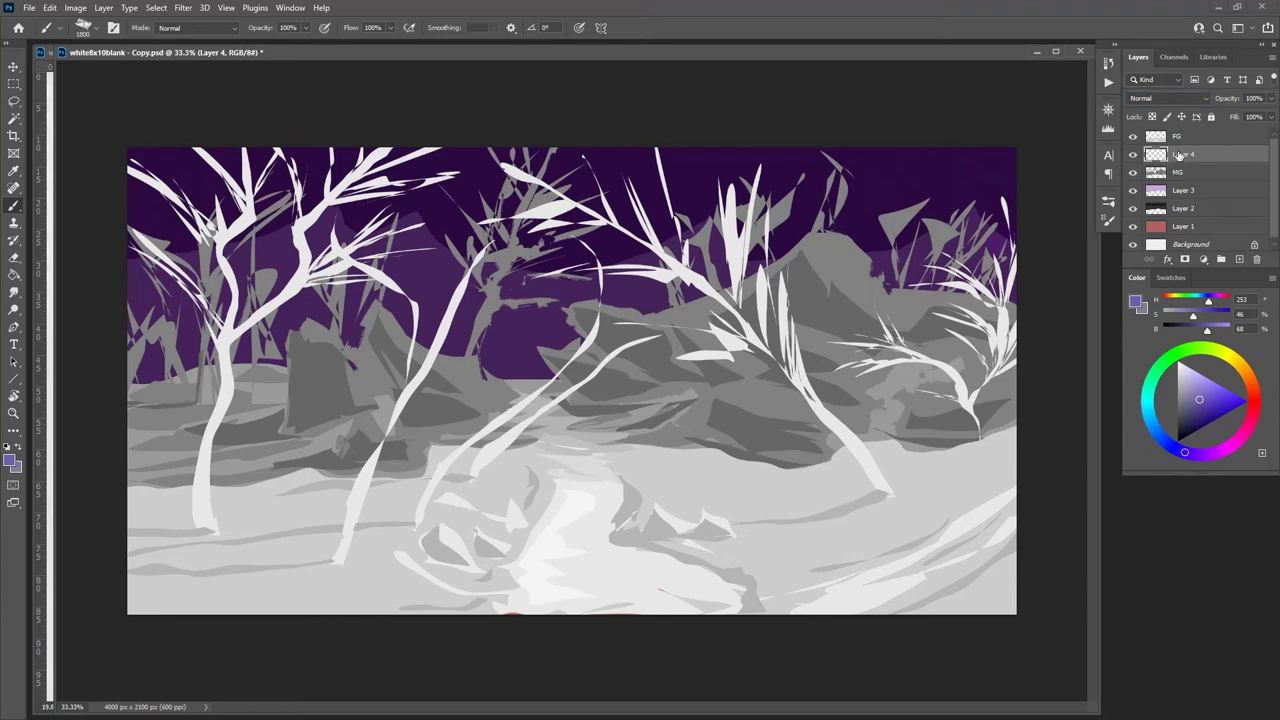
{"action": "left_click", "coordinate": [1193, 97]}
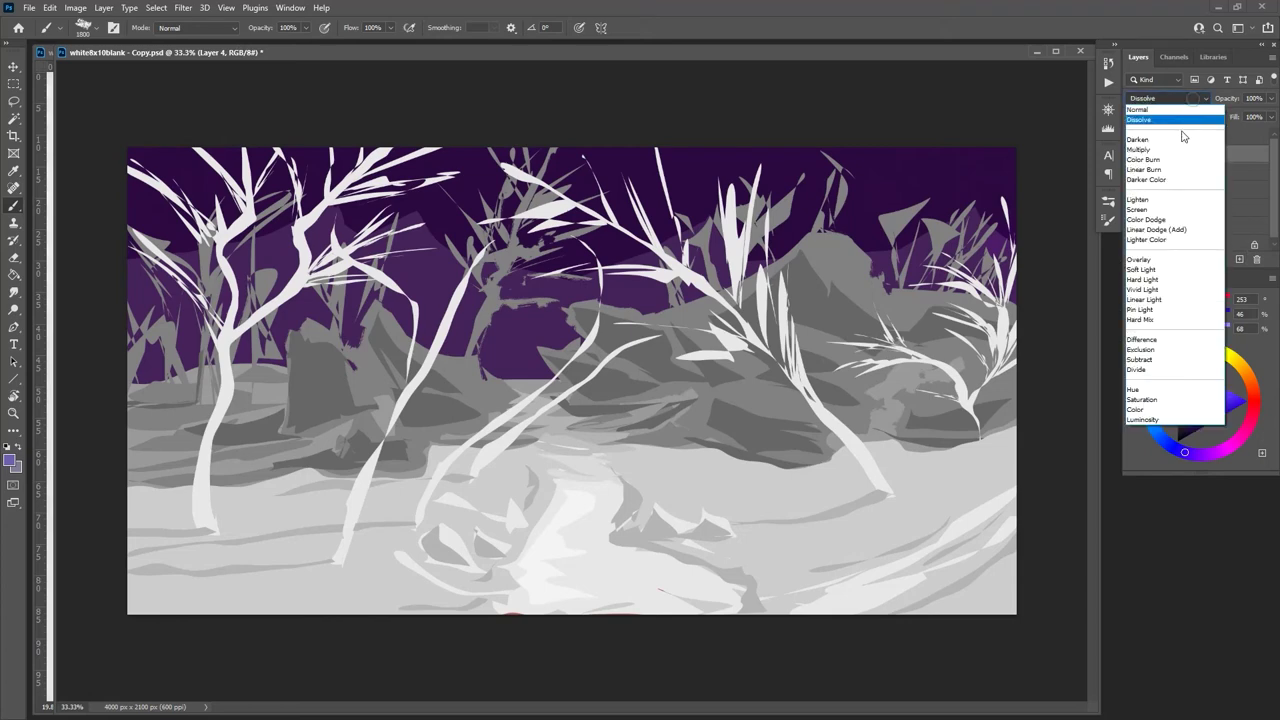
{"action": "left_click", "coordinate": [1148, 409]}
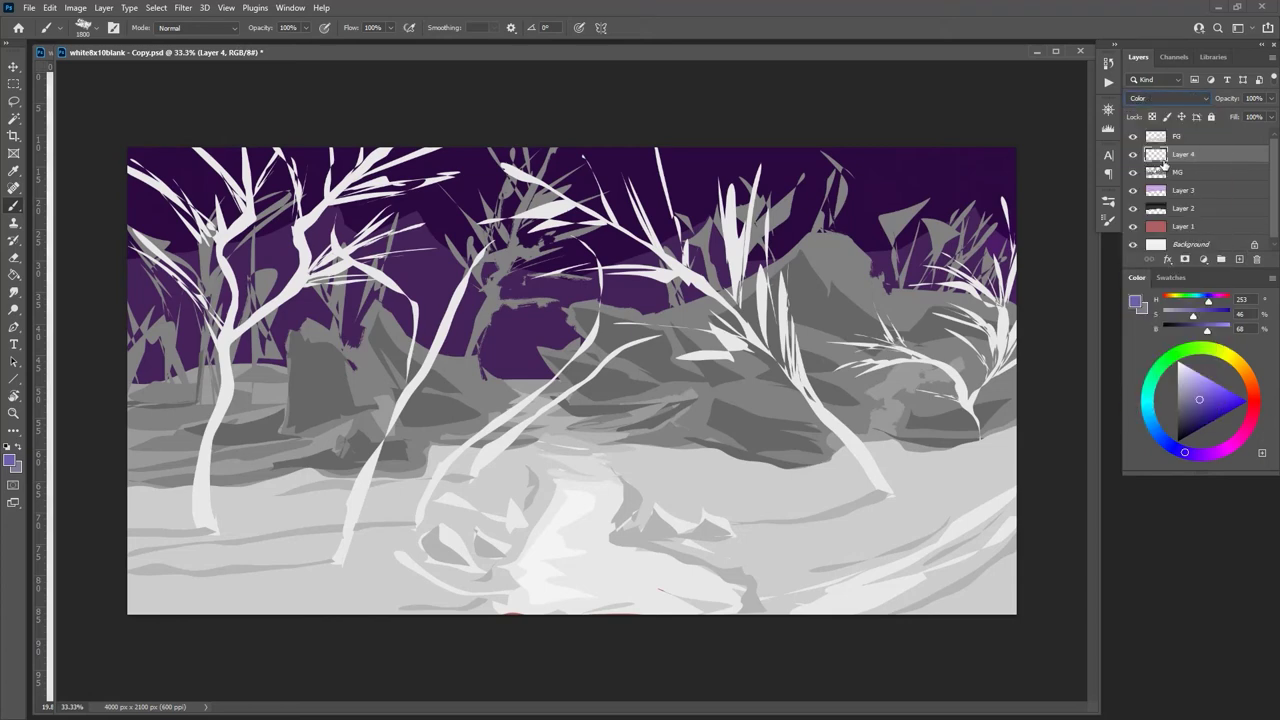
Step: Load the MG layer's shape as a selection, paint it blue-violet on Layer 4, and deselect
{"action": "left_click", "coordinate": [1157, 172], "text": "ctrl"}
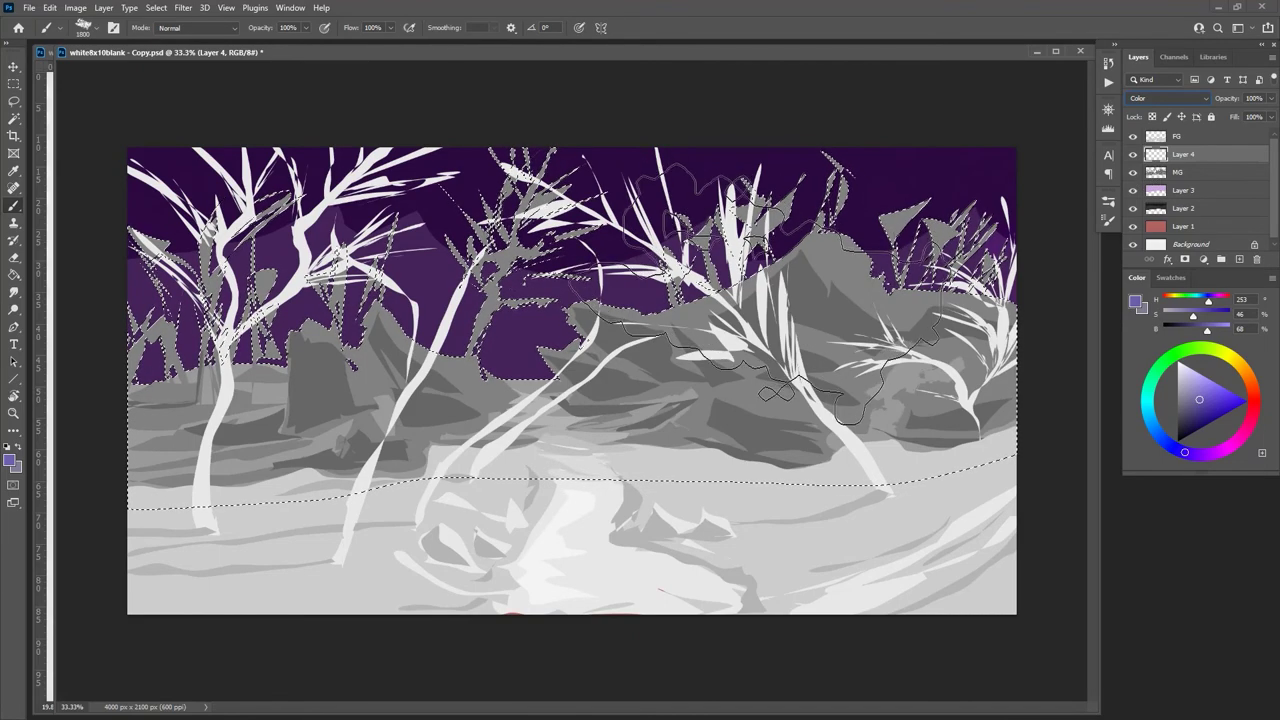
{"action": "mouse_move", "coordinate": [886, 193]}
{"action": "left_mouse_down"}
{"action": "mouse_move", "coordinate": [572, 330]}
{"action": "mouse_move", "coordinate": [957, 297]}
{"action": "mouse_move", "coordinate": [852, 401]}
{"action": "mouse_move", "coordinate": [918, 357]}
{"action": "mouse_move", "coordinate": [748, 407]}
{"action": "mouse_move", "coordinate": [599, 385]}
{"action": "mouse_move", "coordinate": [555, 352]}
{"action": "mouse_move", "coordinate": [539, 302]}
{"action": "mouse_move", "coordinate": [374, 396]}
{"action": "mouse_move", "coordinate": [374, 429]}
{"action": "mouse_move", "coordinate": [429, 264]}
{"action": "mouse_move", "coordinate": [210, 450]}
{"action": "left_mouse_up"}
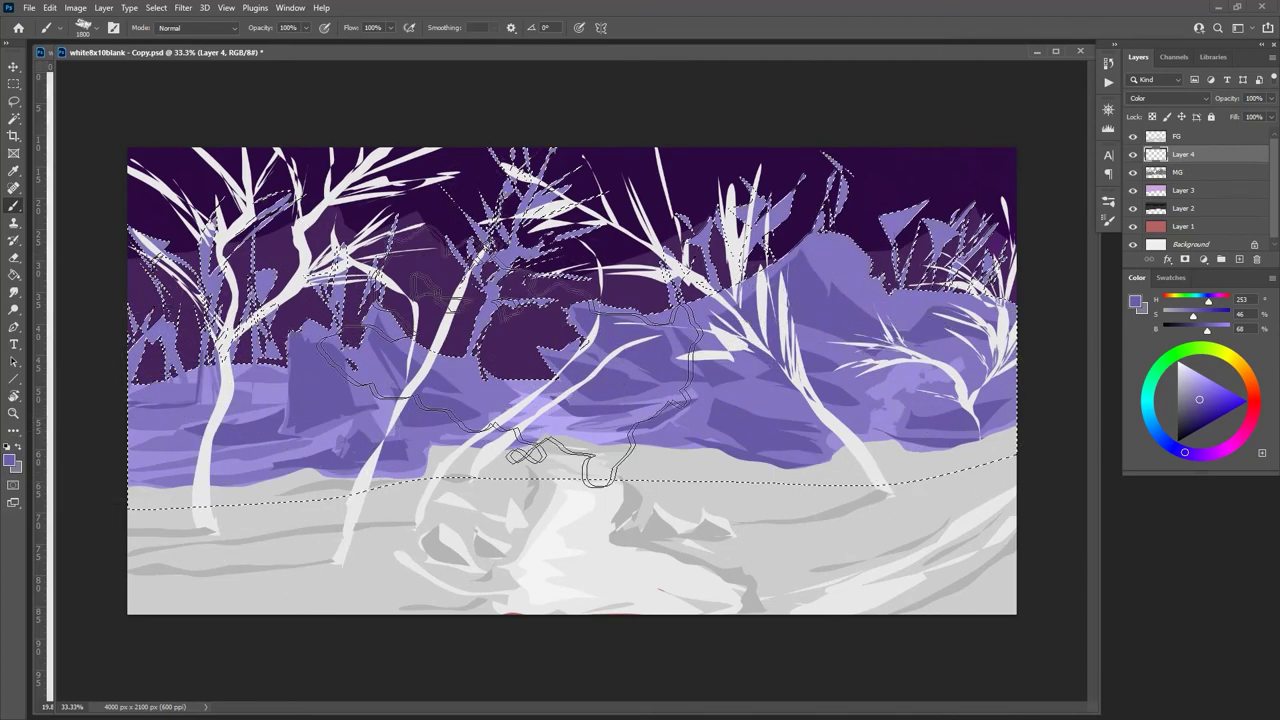
{"action": "key", "text": "ctrl+d"}
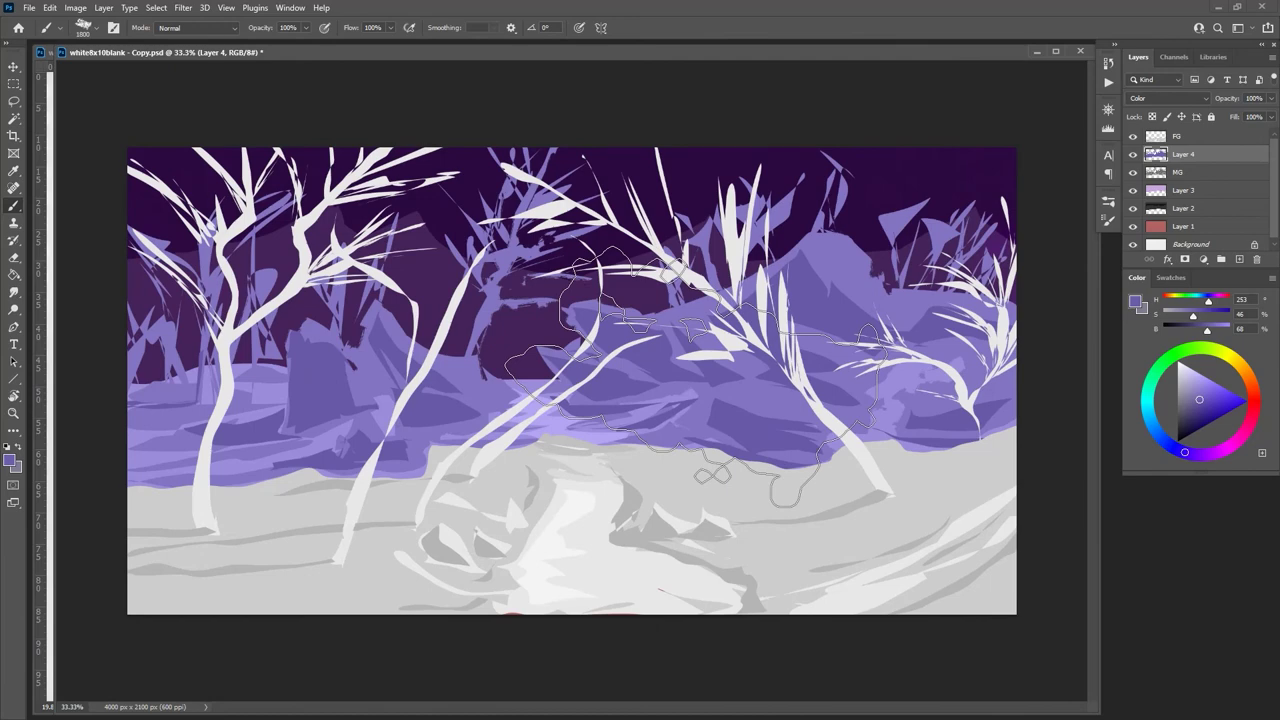
Step: Choose a muted green with hue 89, saturation 46% and brightness 68%, and add a Color-mode layer above FG
{"action": "left_click", "coordinate": [1168, 138]}
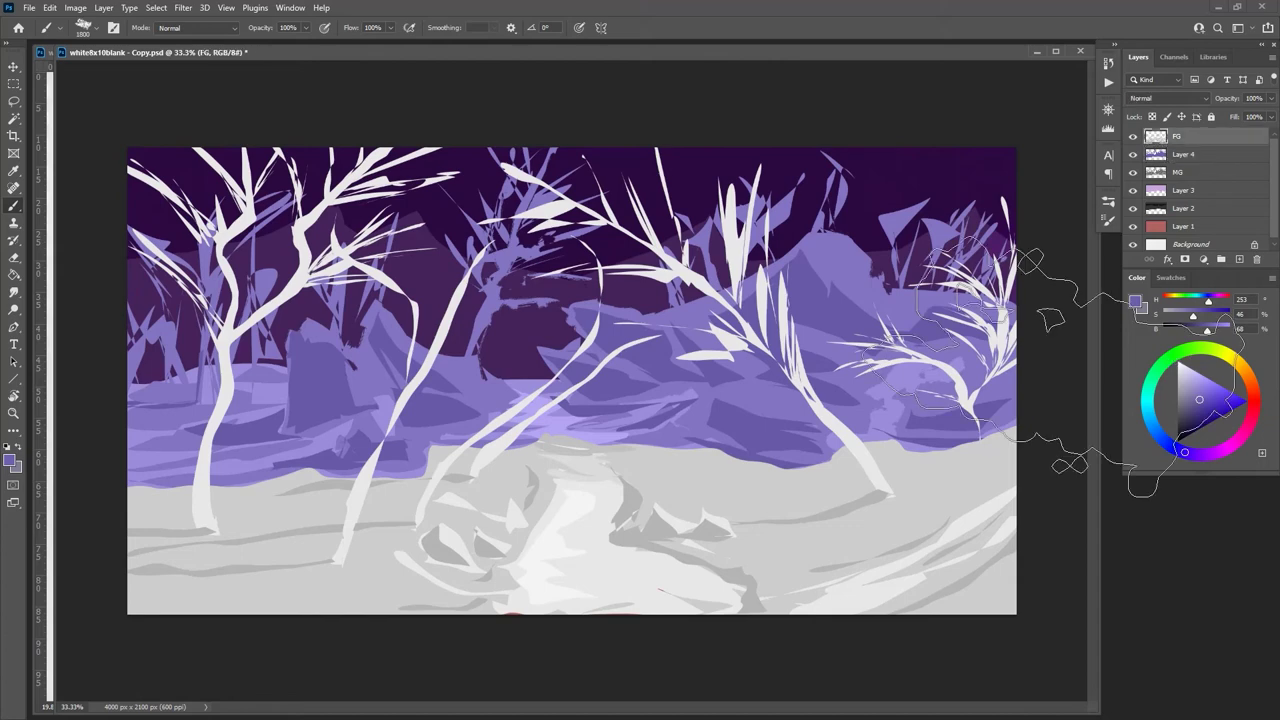
{"action": "left_click", "coordinate": [1174, 355]}
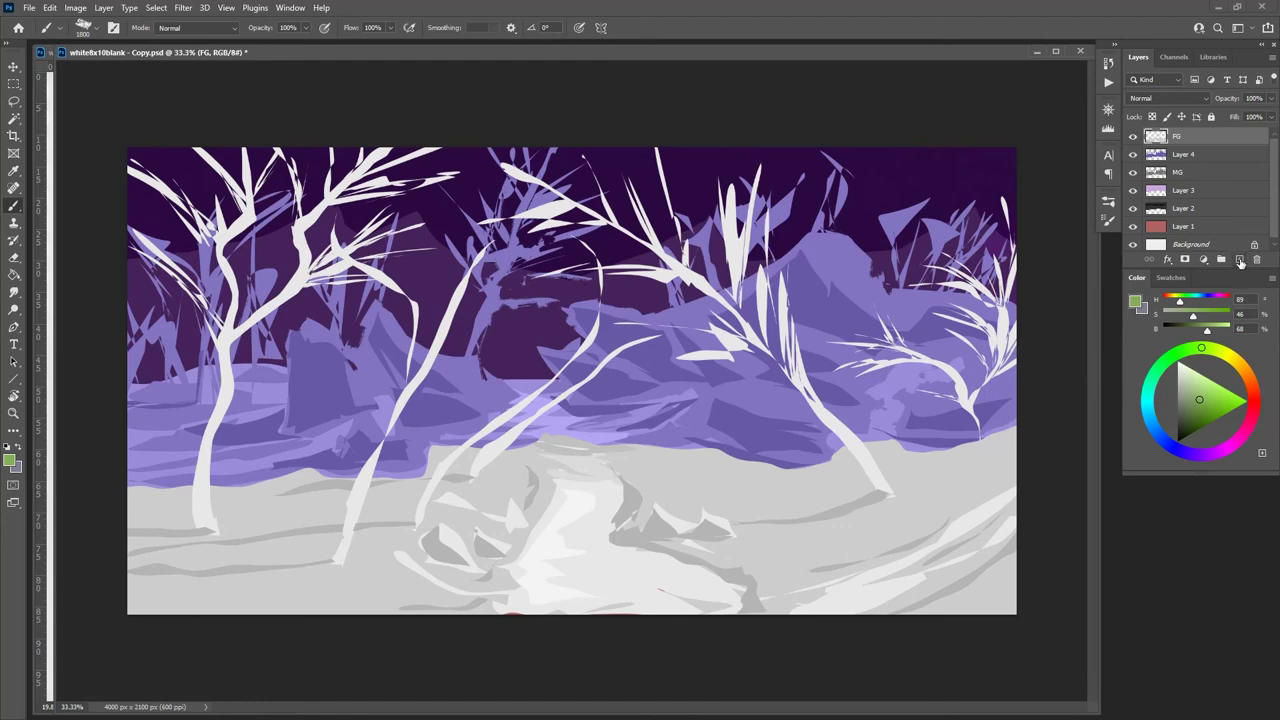
{"action": "left_click", "coordinate": [1240, 260]}
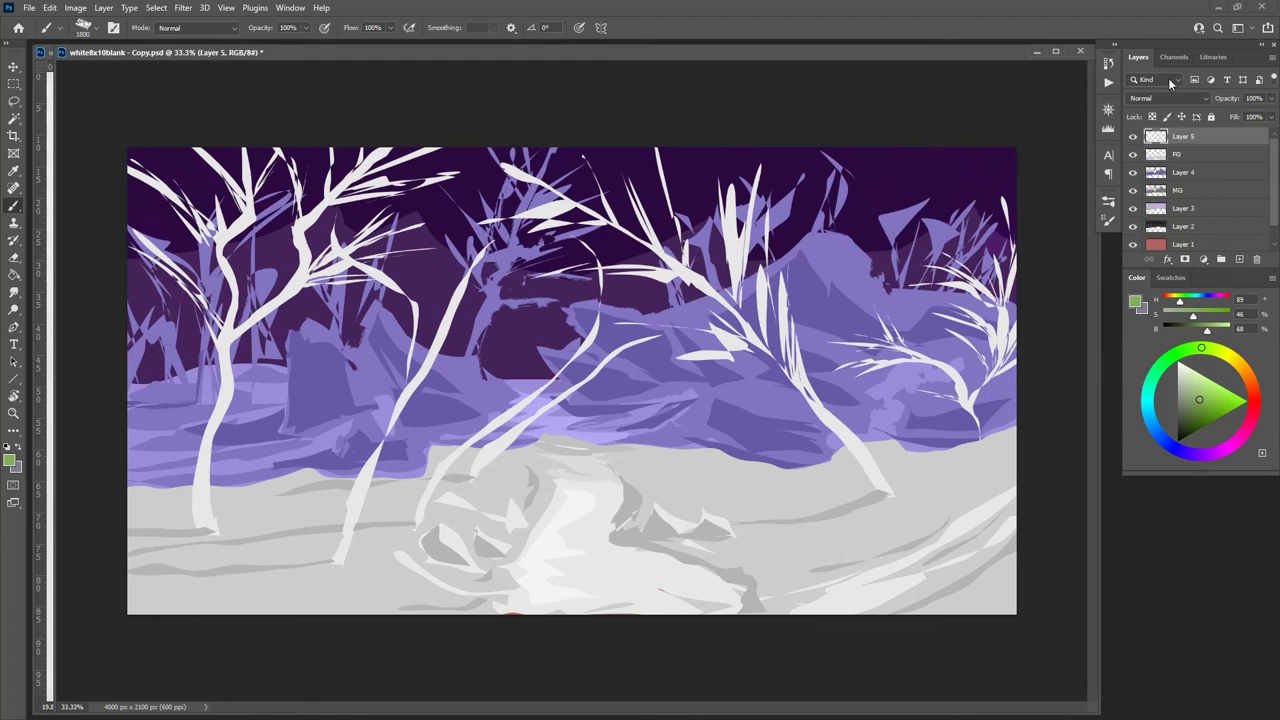
{"action": "left_click", "coordinate": [1172, 98]}
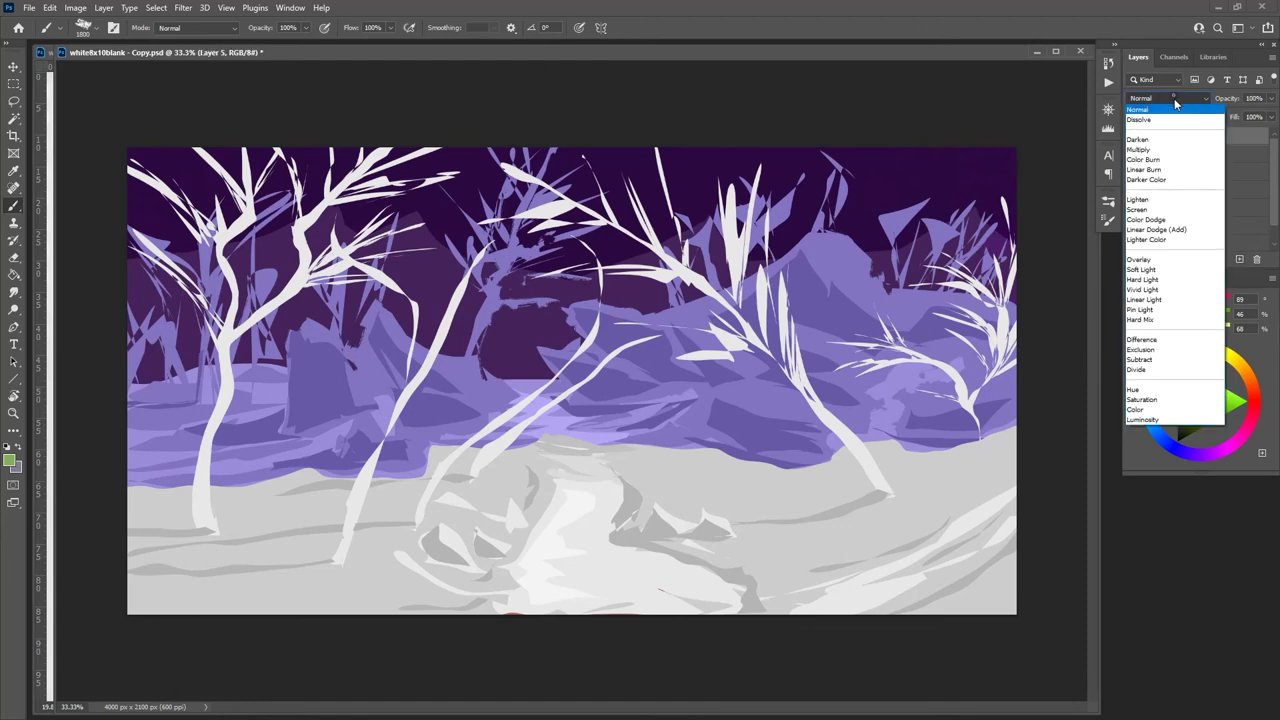
{"action": "left_click", "coordinate": [1138, 409]}
Step: Load the FG layer's shape as a selection, paint the foreground ground and trees green on Layer 5, and deselect
{"action": "mouse_move", "coordinate": [1040, 480]}
{"action": "left_mouse_down"}
{"action": "mouse_move", "coordinate": [935, 476]}
{"action": "mouse_move", "coordinate": [826, 511]}
{"action": "mouse_move", "coordinate": [766, 563]}
{"action": "mouse_move", "coordinate": [974, 401]}
{"action": "mouse_move", "coordinate": [717, 586]}
{"action": "mouse_move", "coordinate": [947, 369]}
{"action": "mouse_move", "coordinate": [782, 381]}
{"action": "mouse_move", "coordinate": [602, 529]}
{"action": "mouse_move", "coordinate": [895, 251]}
{"action": "mouse_move", "coordinate": [727, 352]}
{"action": "left_mouse_up"}
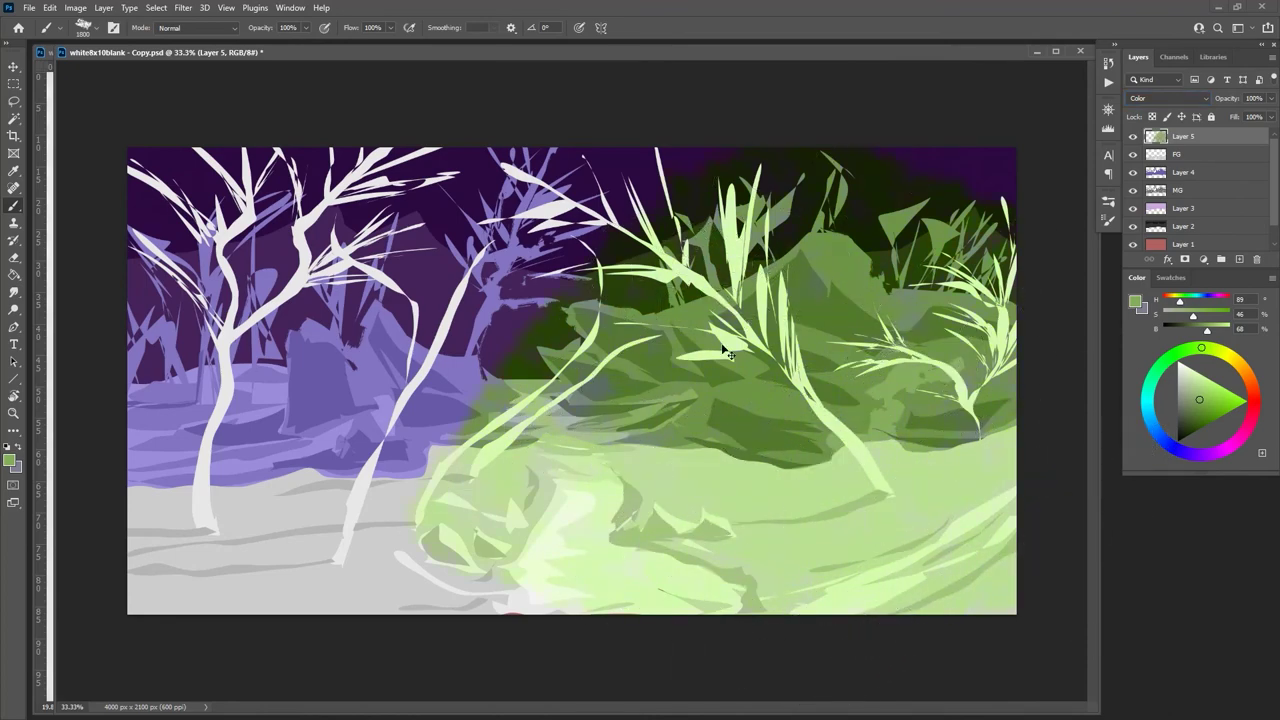
{"action": "left_click", "coordinate": [1156, 154], "text": "ctrl"}
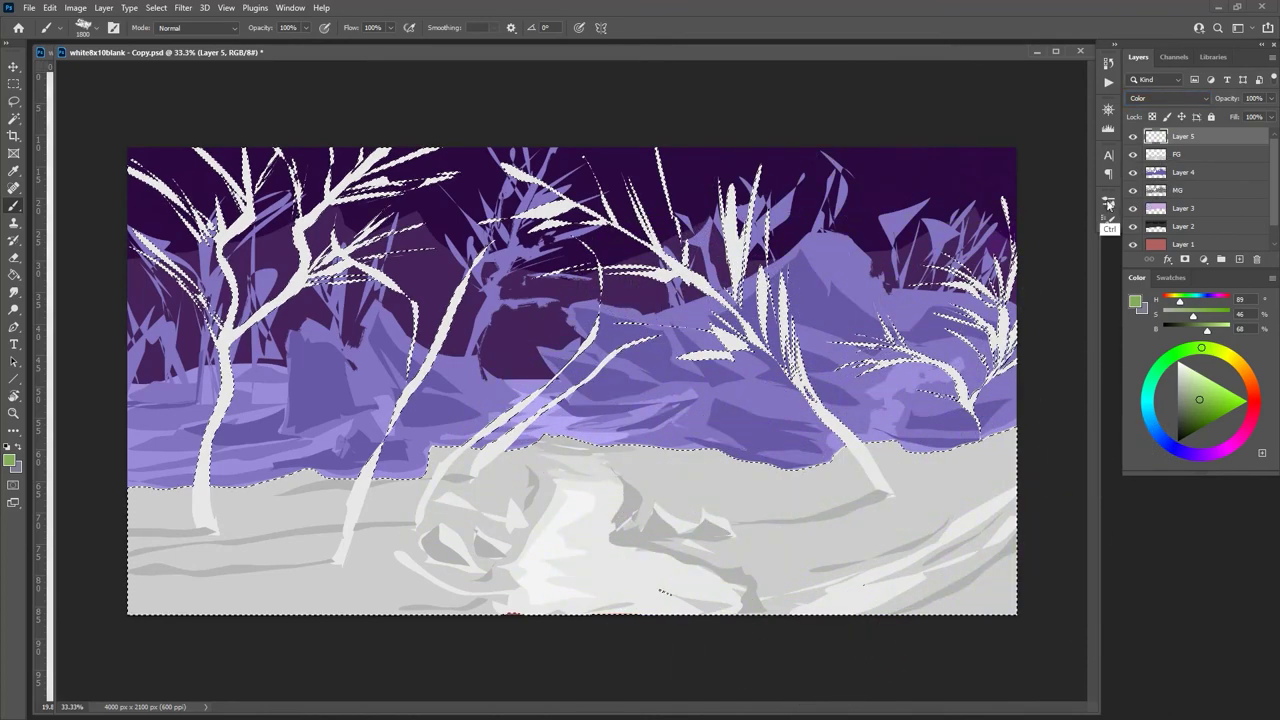
{"action": "mouse_move", "coordinate": [910, 385]}
{"action": "left_mouse_down"}
{"action": "mouse_move", "coordinate": [729, 557]}
{"action": "mouse_move", "coordinate": [686, 508]}
{"action": "mouse_move", "coordinate": [330, 540]}
{"action": "mouse_move", "coordinate": [80, 290]}
{"action": "mouse_move", "coordinate": [50, 230]}
{"action": "left_mouse_up"}
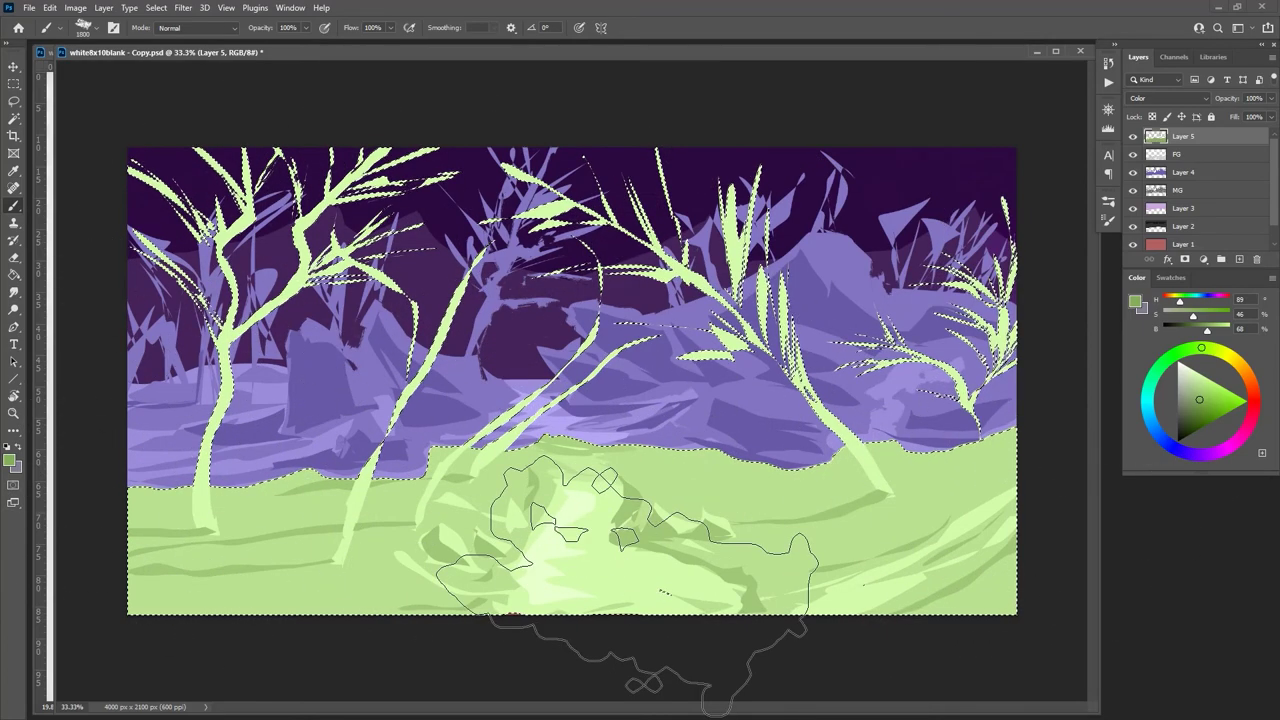
{"action": "key", "text": "ctrl+d"}
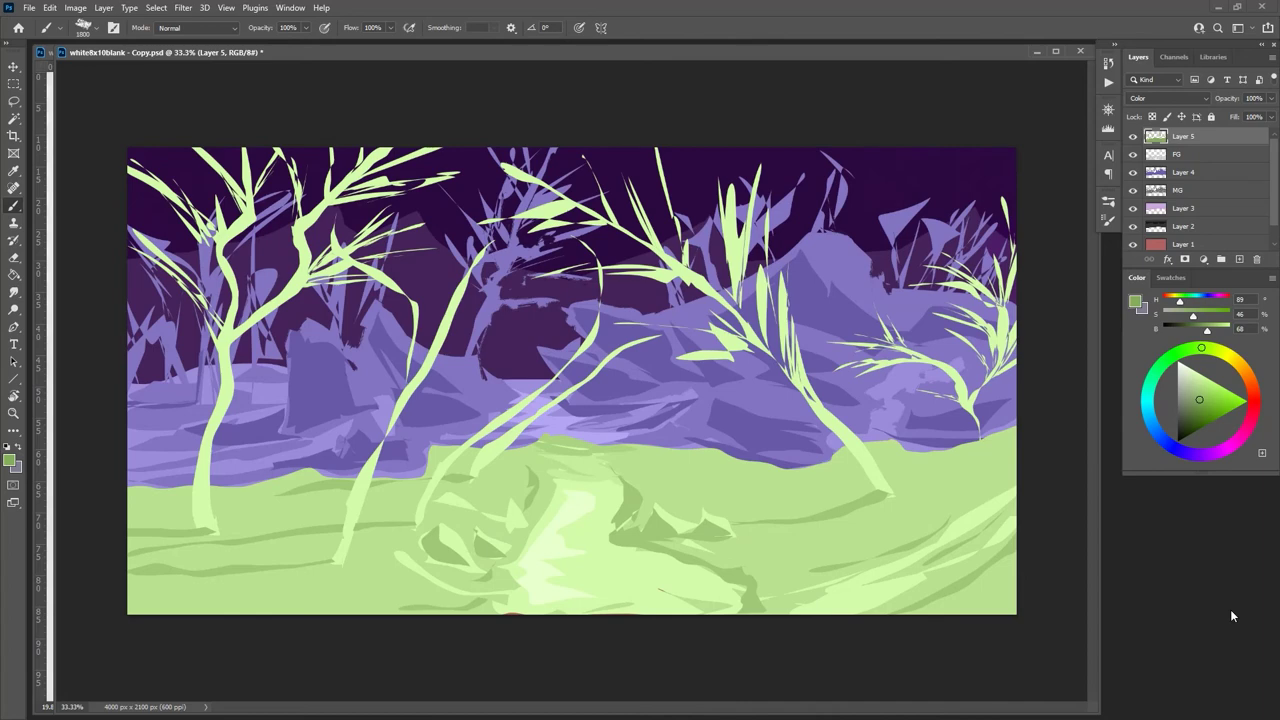
Step: Examine the colorized composition at thumbnail size to judge how the background, midground and foreground colors separate
{"action": "key", "text": "ctrl+minus"}
{"action": "key", "text": "ctrl+minus"}
{"action": "key", "text": "ctrl+minus"}
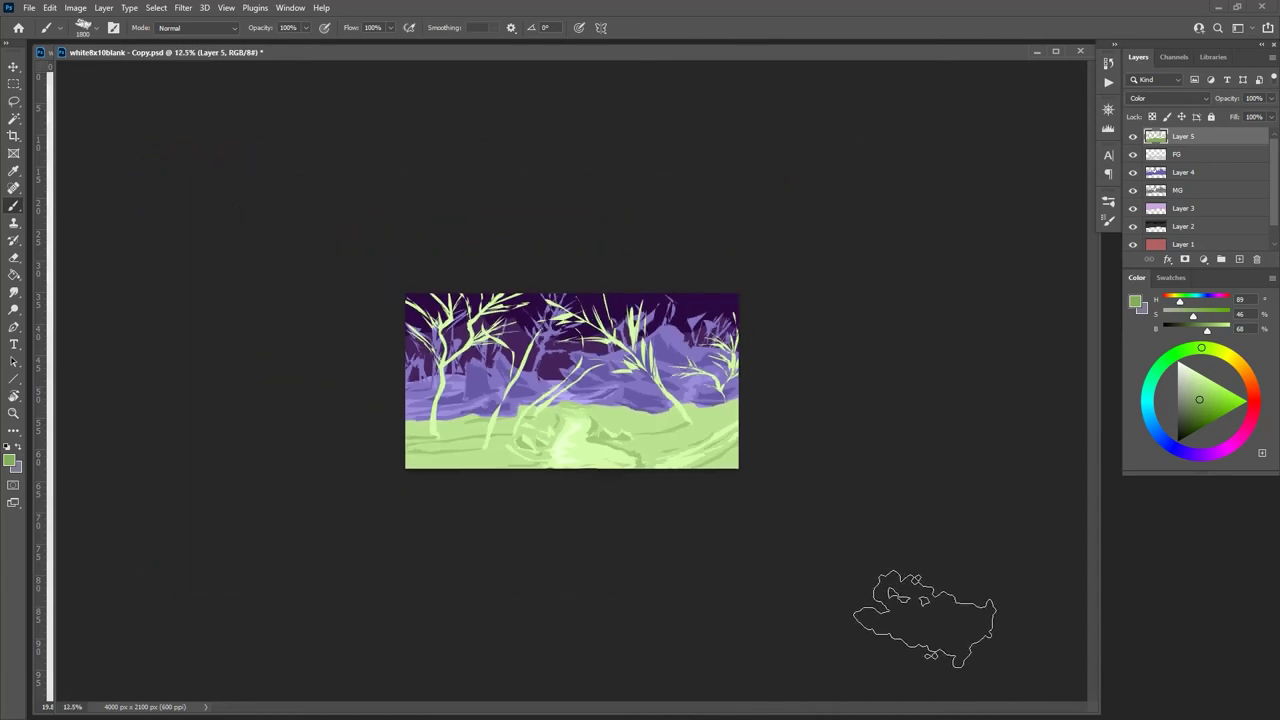
{"action": "key", "text": "ctrl+minus"}
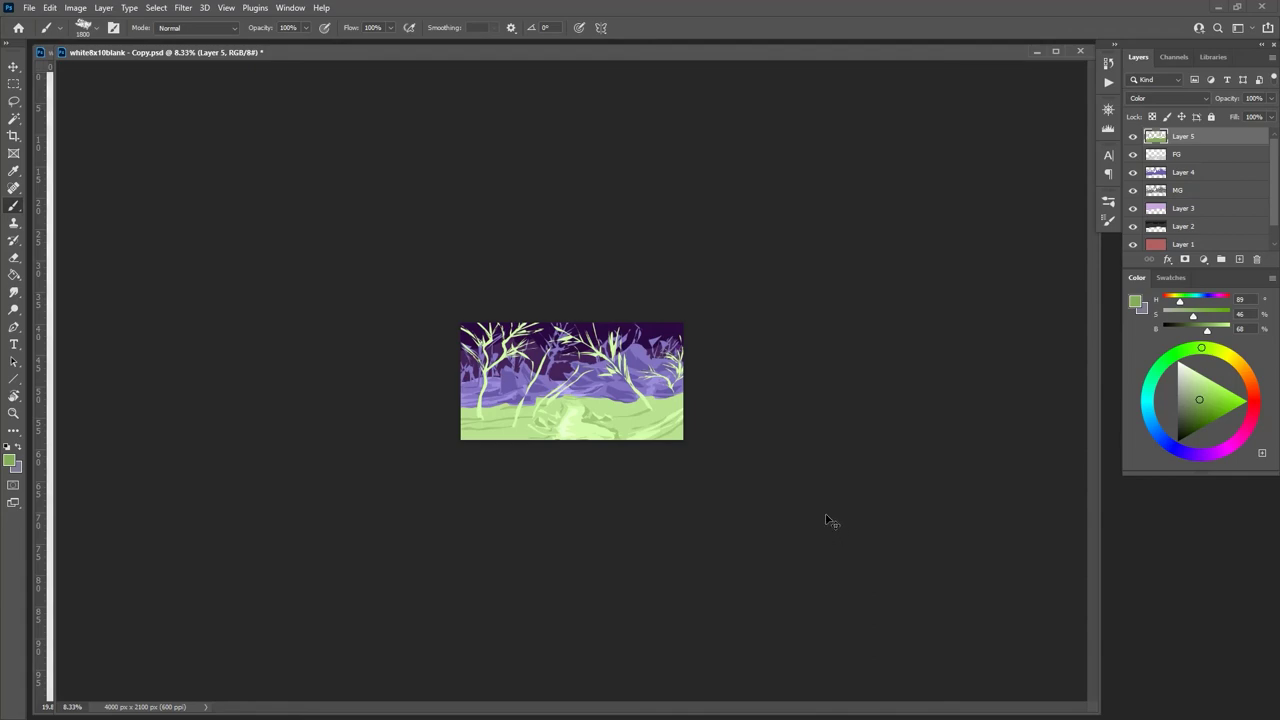
{"action": "key", "text": "ctrl+minus"}
{"action": "key", "text": "ctrl+plus"}
{"action": "key", "text": "ctrl+plus"}
{"action": "key", "text": "ctrl+plus"}
{"action": "key", "text": "ctrl+plus"}
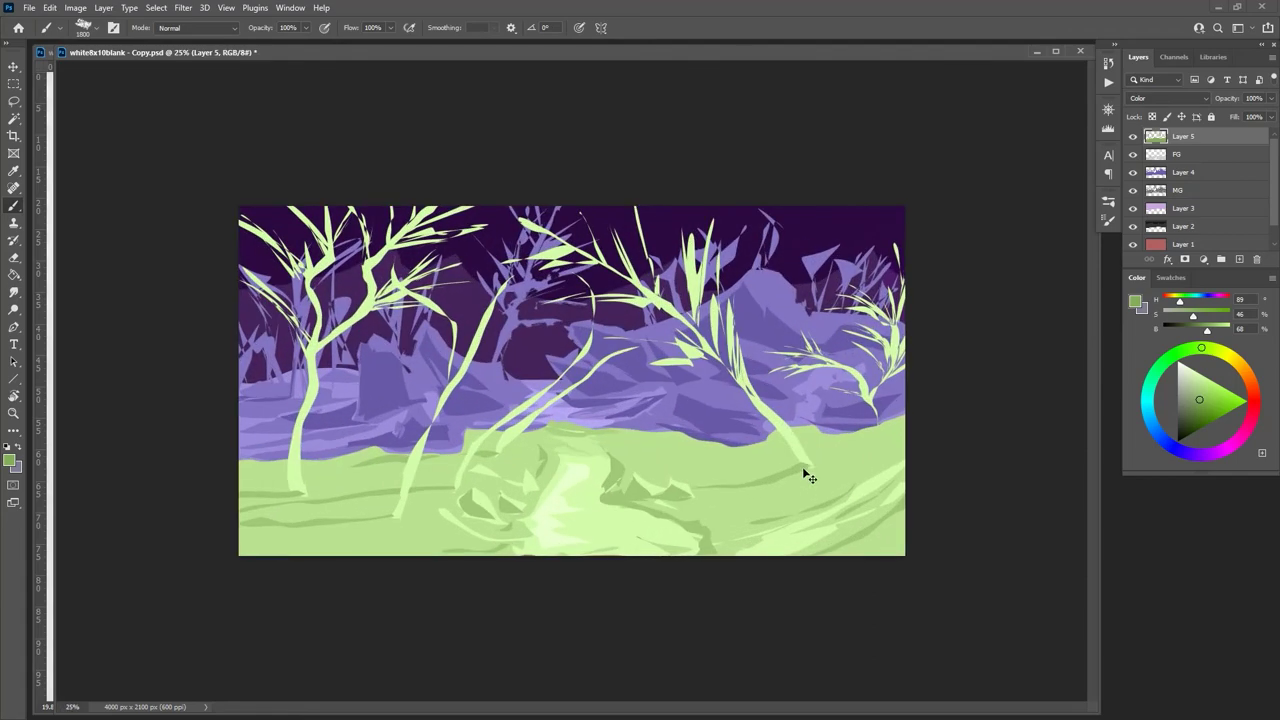
{"action": "key", "text": "ctrl+plus"}
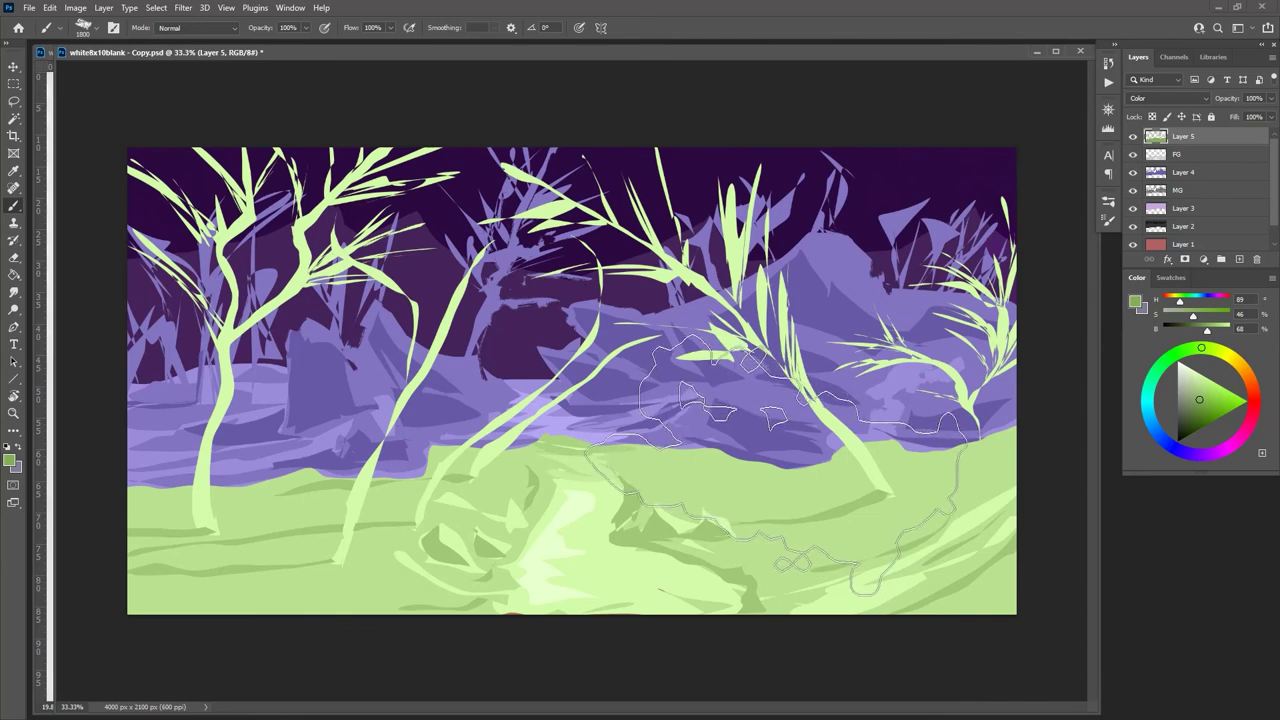
Step: Try to select the darker shadow shapes beside the path on the FG layer with the Magic Wand
{"action": "left_click", "coordinate": [1171, 153]}
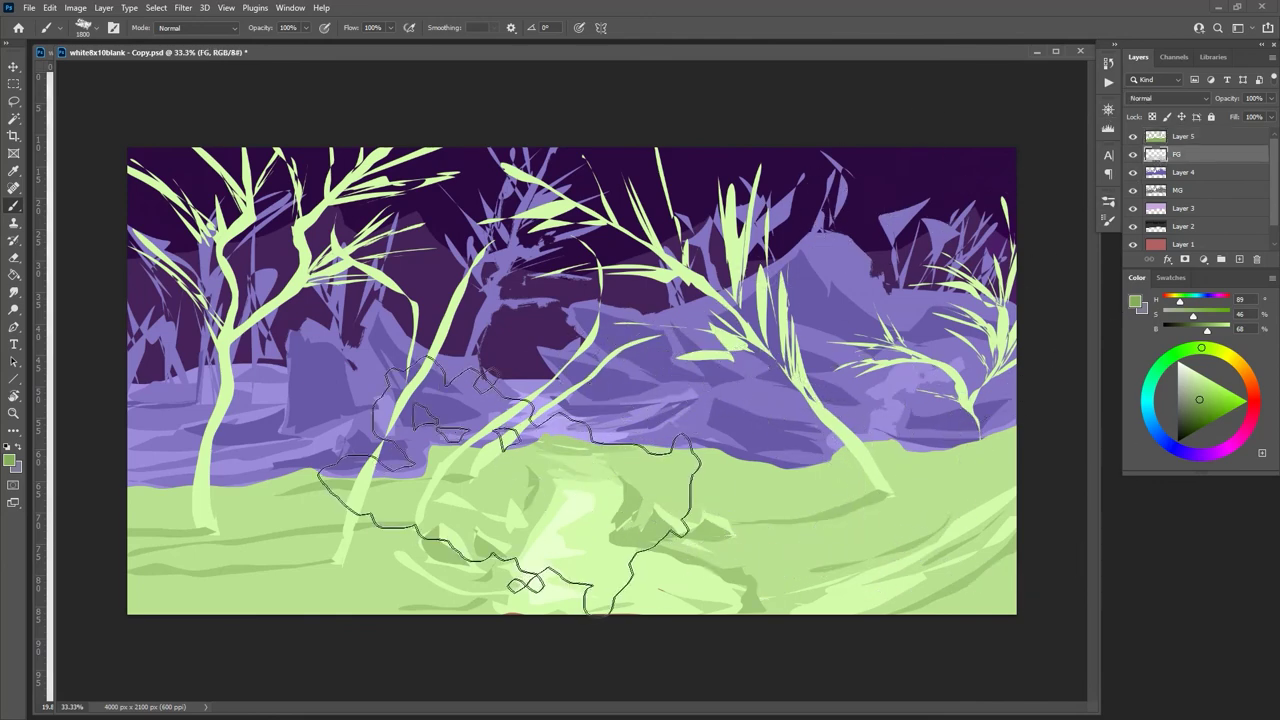
{"action": "key", "text": "w"}
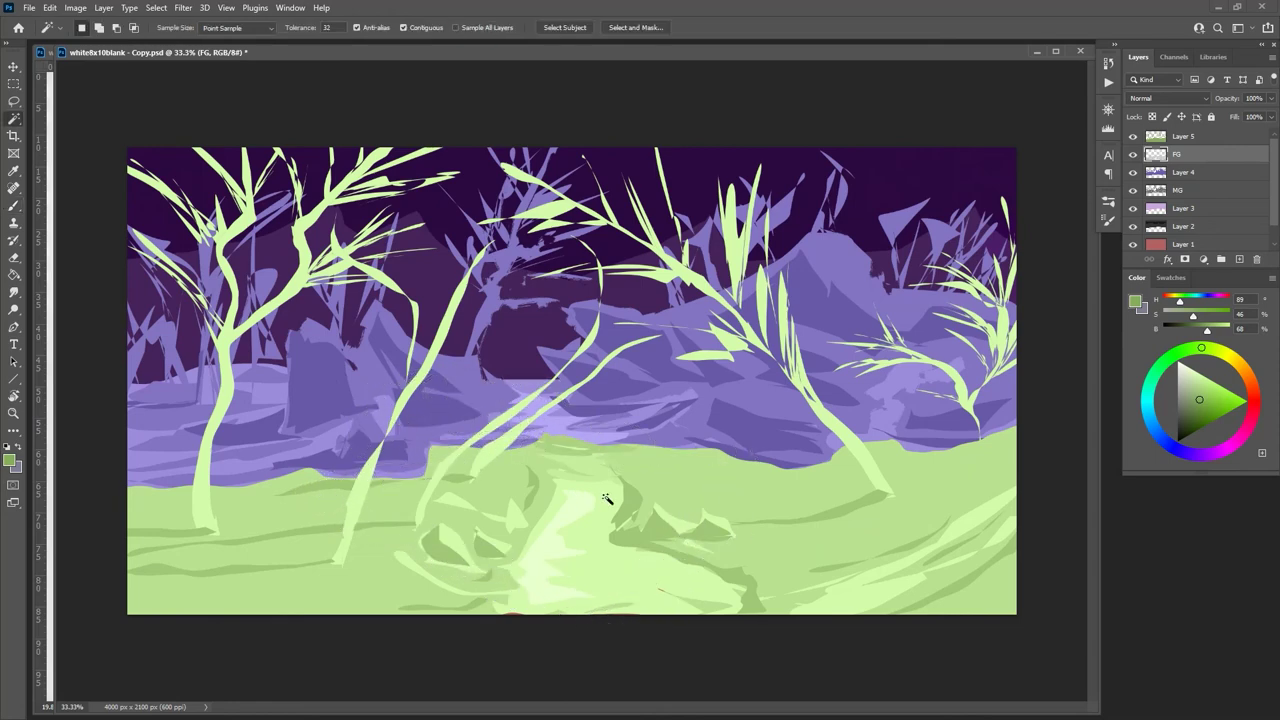
{"action": "left_click", "coordinate": [628, 507]}
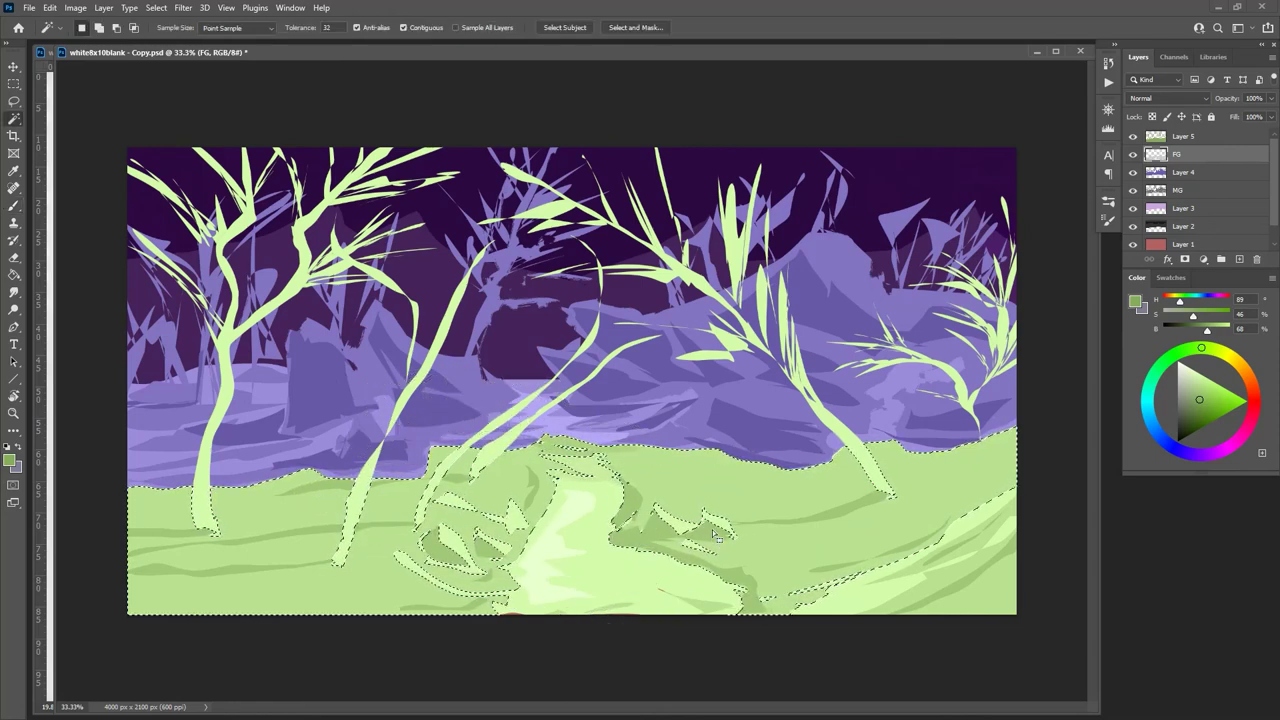
{"action": "key", "text": "ctrl+d"}
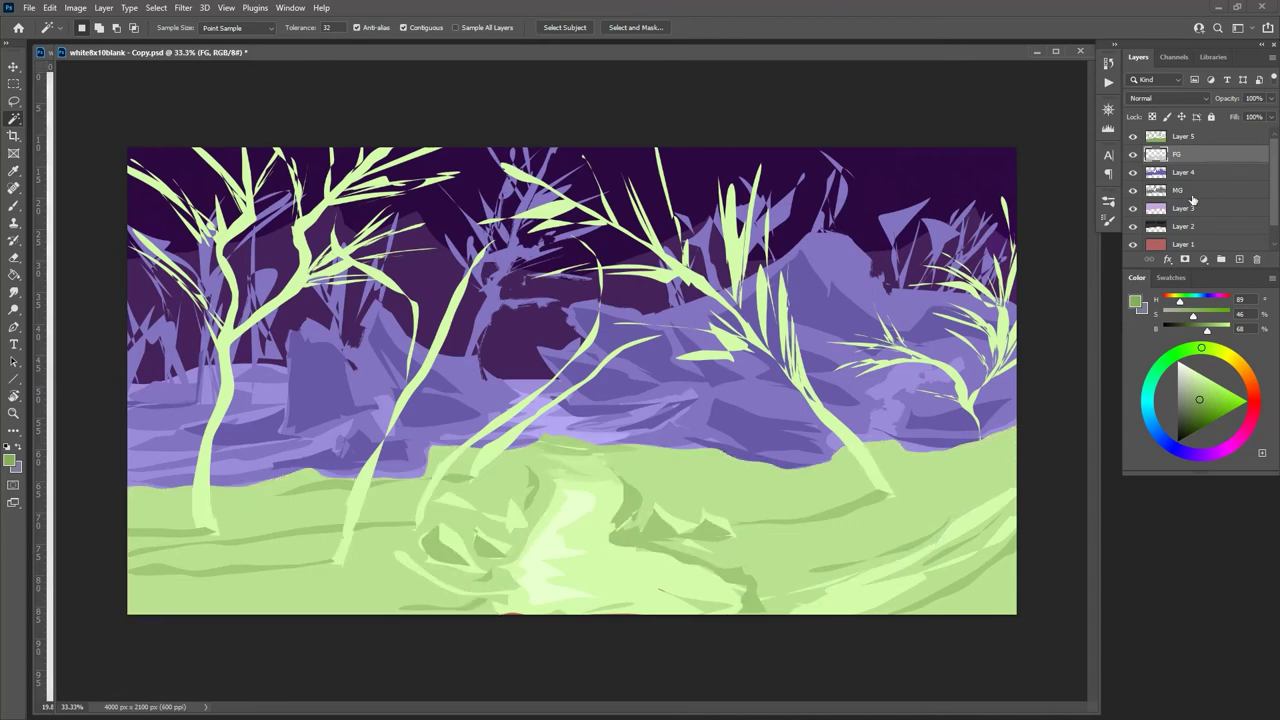
{"action": "left_click", "coordinate": [660, 528]}
Step: With Layer 5 hidden, select the darker gray ground shadows on FG using Color Range with fuzziness 0
{"action": "left_click", "coordinate": [156, 7]}
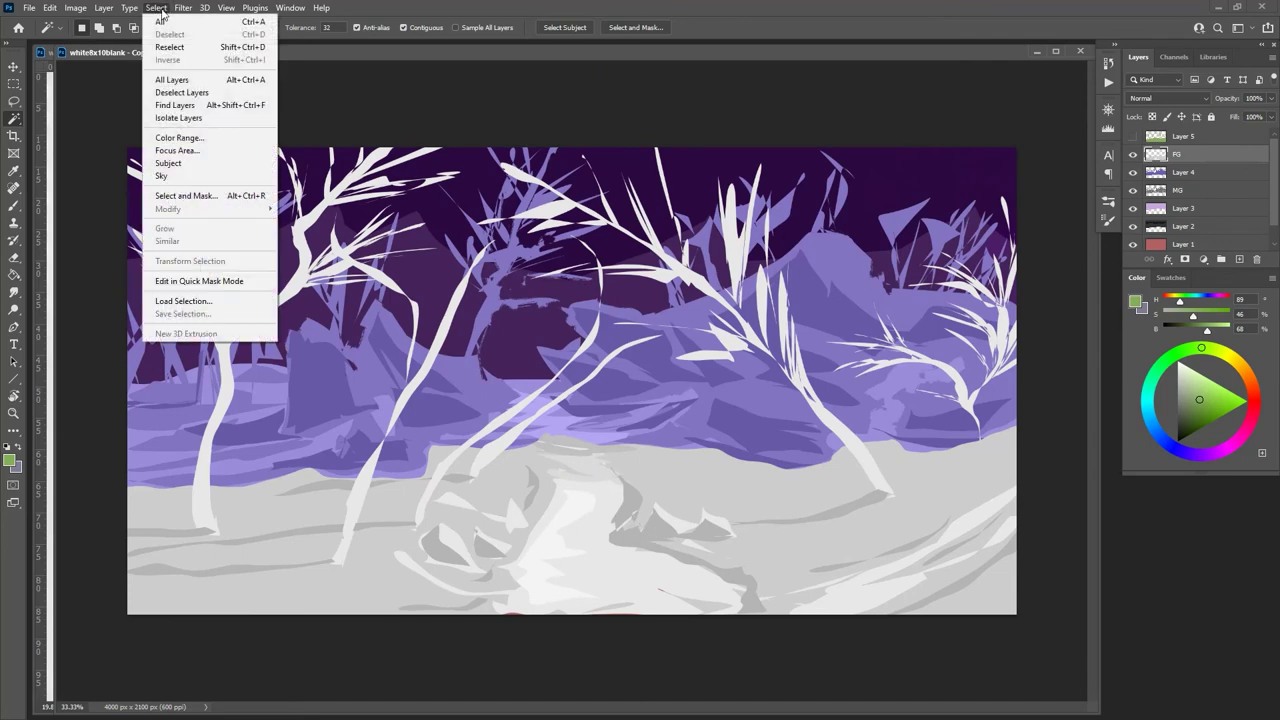
{"action": "left_click", "coordinate": [185, 140]}
{"action": "left_click", "coordinate": [631, 494]}
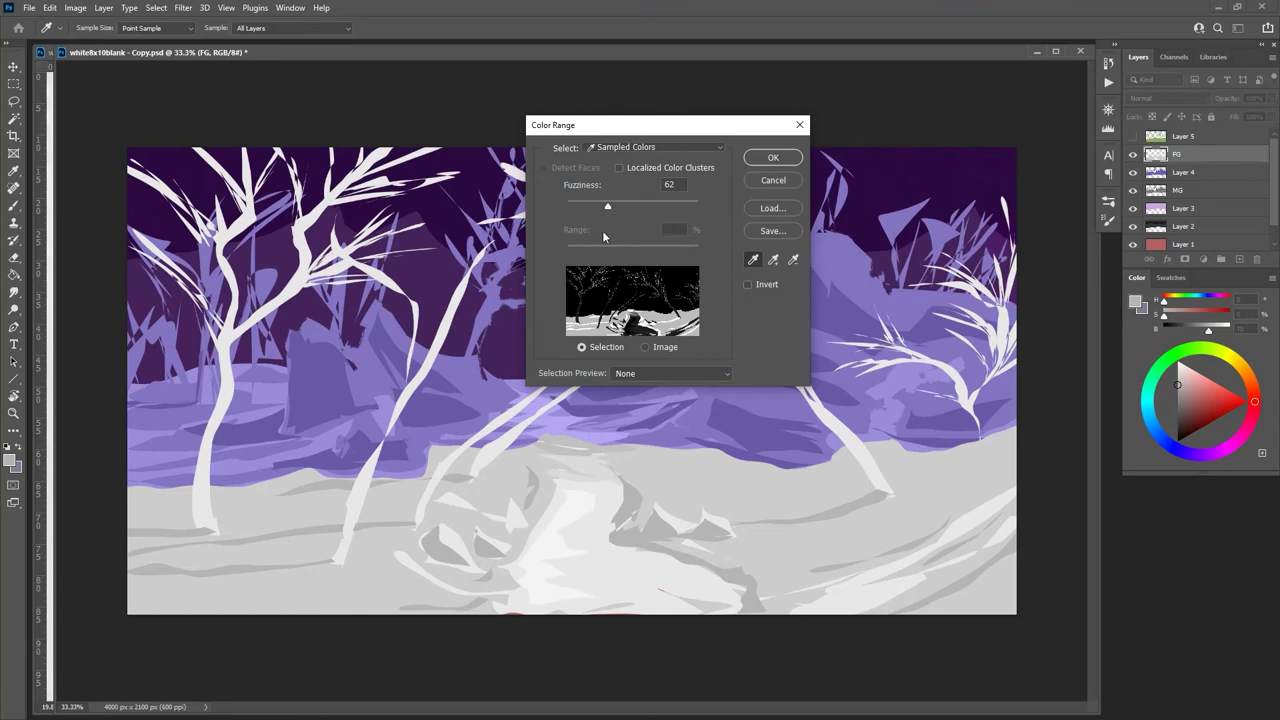
{"action": "left_click_drag", "start_coordinate": [592, 205], "coordinate": [567, 204]}
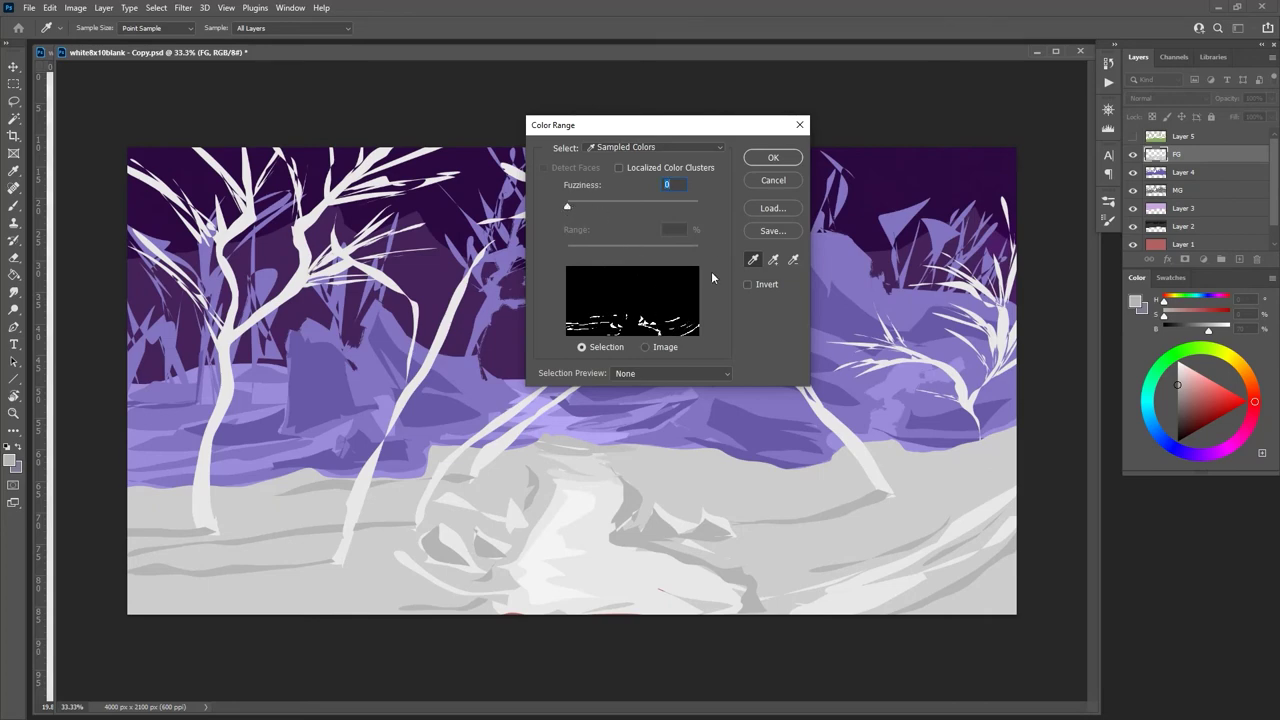
{"action": "left_click", "coordinate": [773, 157]}
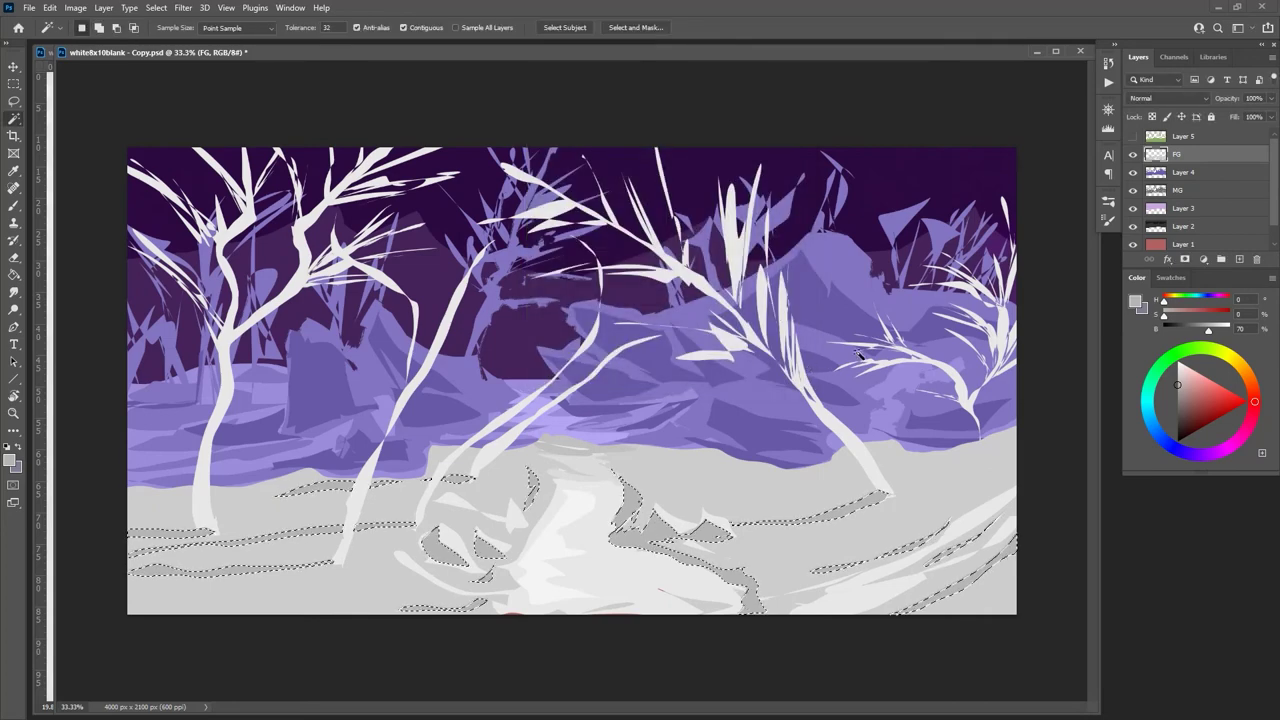
Step: Make Layer 5 active and visible, and set the foreground color to a muted purple with hue 274, saturation 48% and brightness 69%
{"action": "left_click", "coordinate": [1185, 136]}
{"action": "left_click", "coordinate": [1133, 136]}
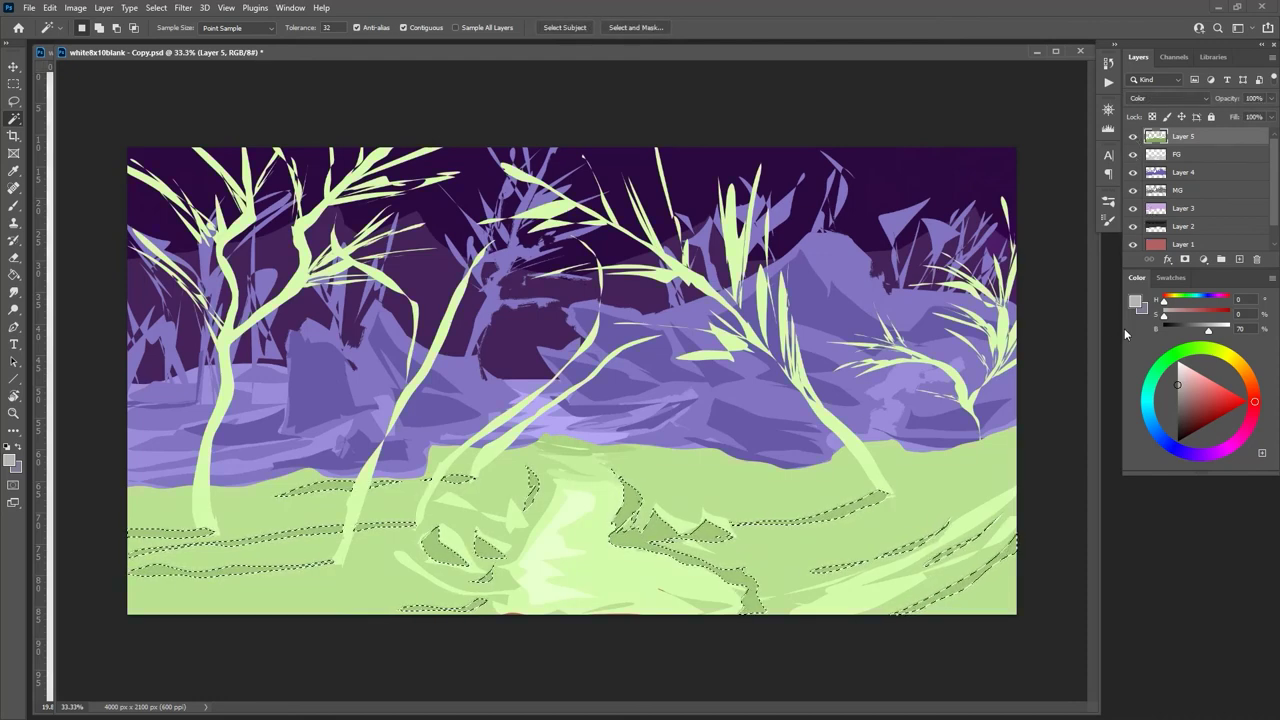
{"action": "left_click", "coordinate": [1200, 453]}
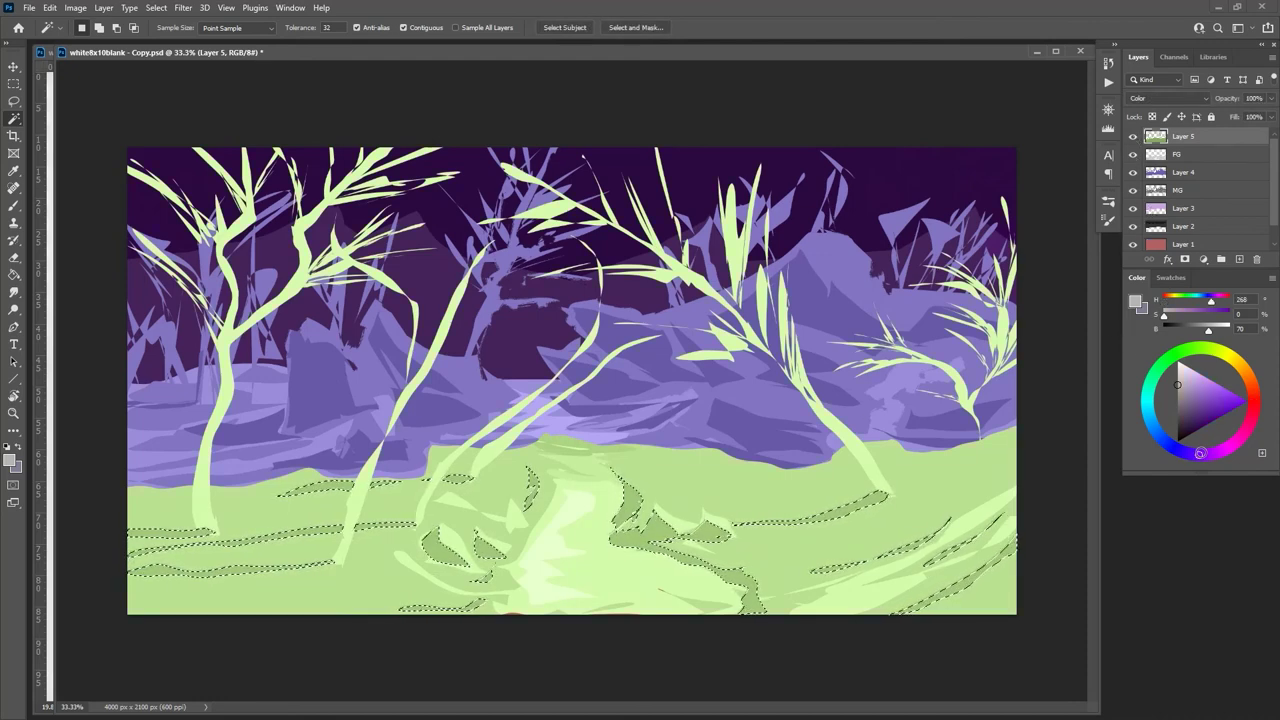
{"action": "left_click_drag", "start_coordinate": [1180, 385], "coordinate": [1199, 398]}
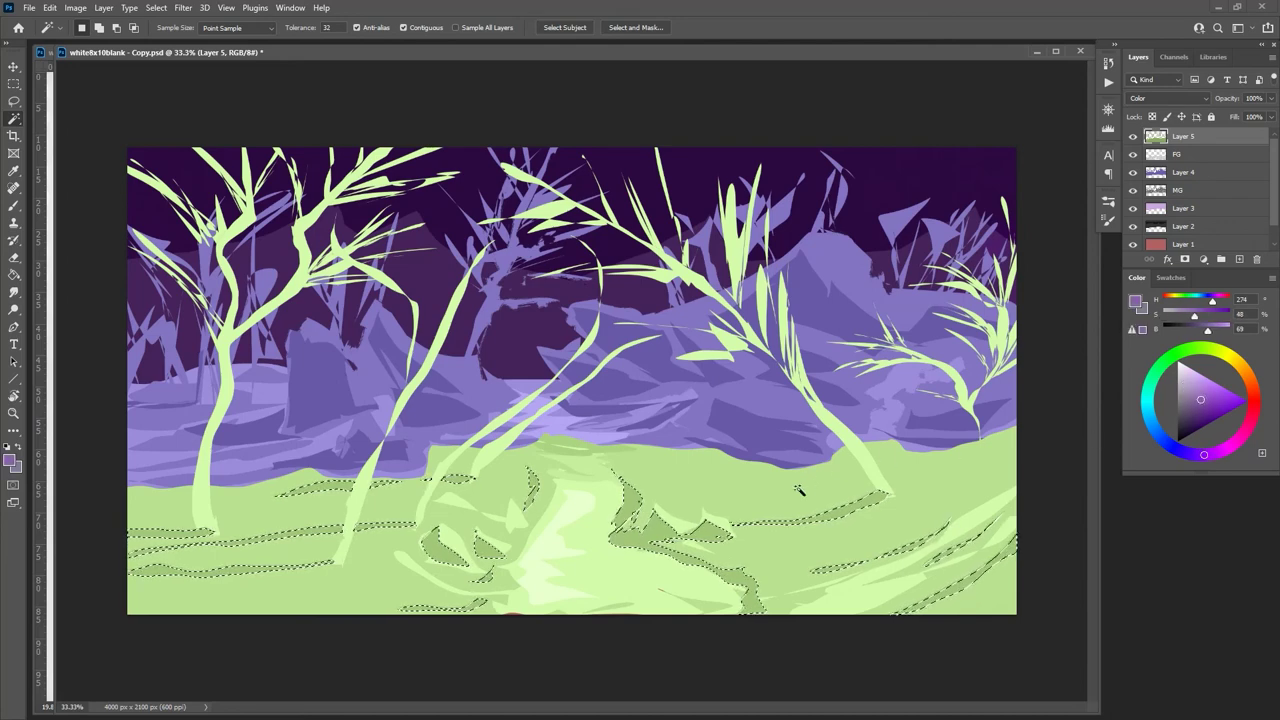
Step: Paint the selected ground shadows purple on Layer 5 with the large brush, and add an empty layer above it
{"action": "key", "text": "b"}
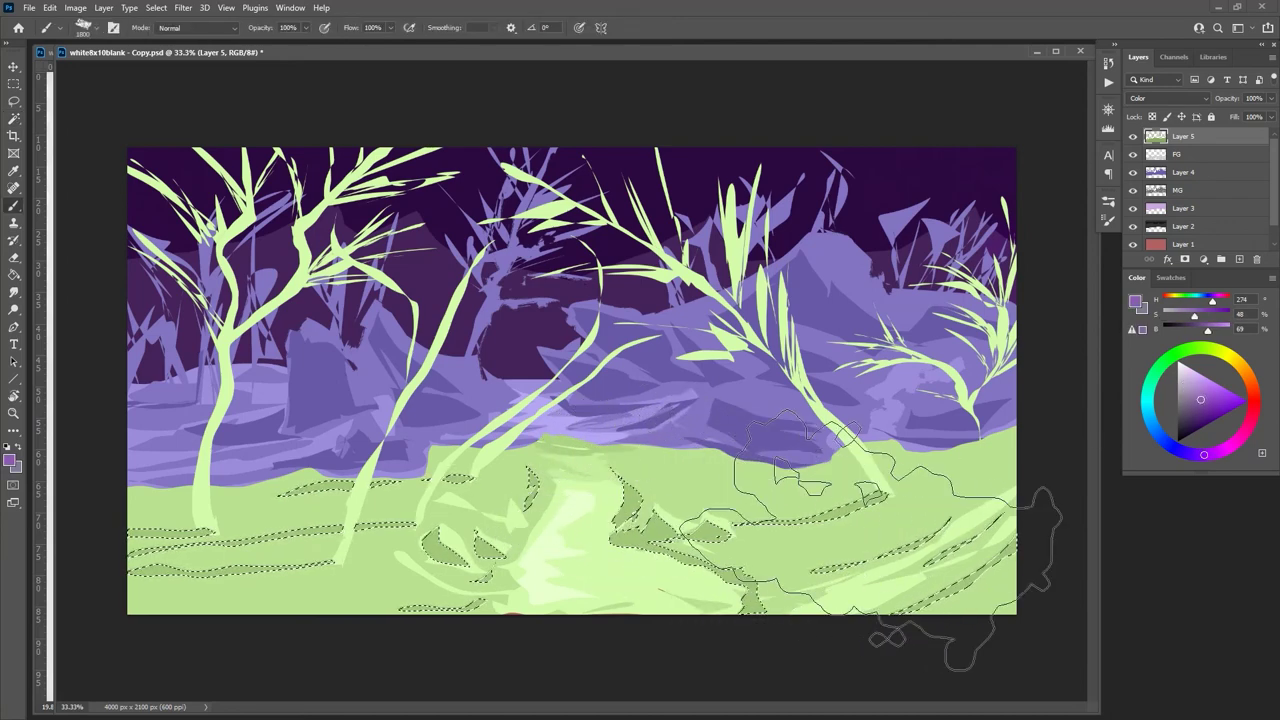
{"action": "mouse_move", "coordinate": [897, 540]}
{"action": "left_mouse_down"}
{"action": "mouse_move", "coordinate": [114, 500]}
{"action": "mouse_move", "coordinate": [129, 514]}
{"action": "mouse_move", "coordinate": [1017, 540]}
{"action": "left_mouse_up"}
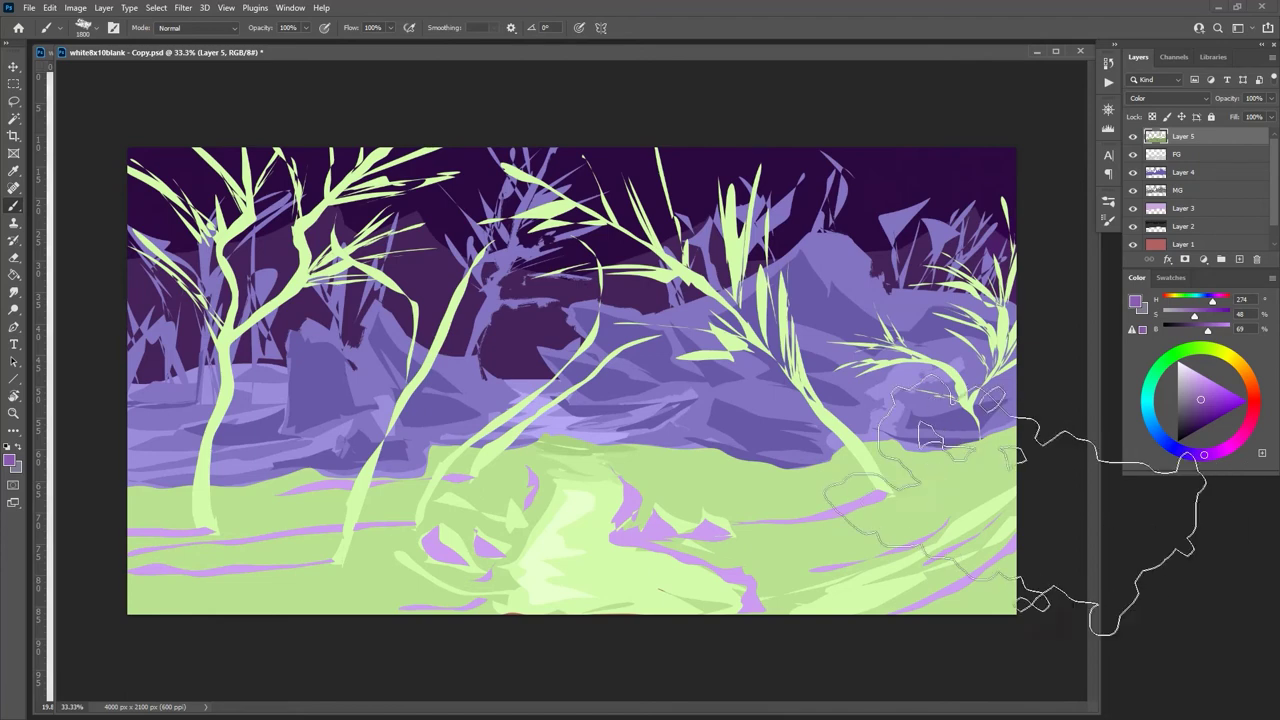
{"action": "left_click", "coordinate": [1239, 259]}
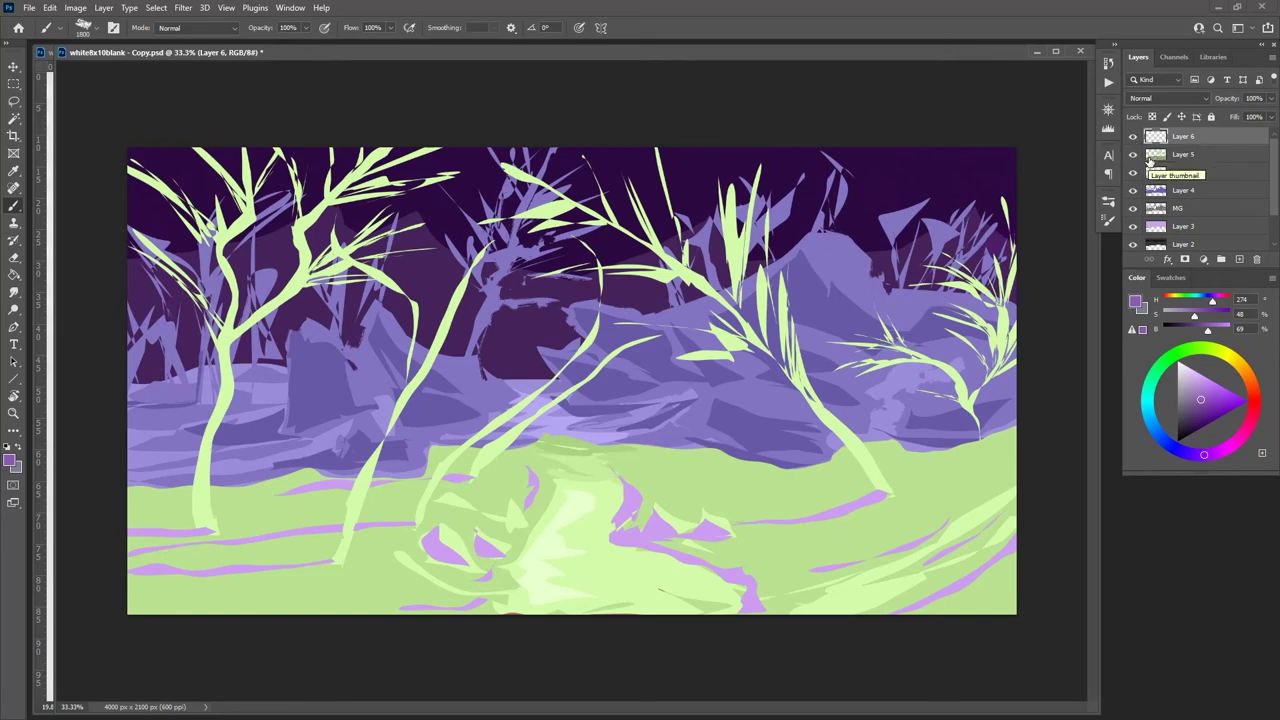
Step: Lock the transparent pixels of Layer 5 and repaint the whole foreground pink using hue 312, saturation 48% and brightness 69%
{"action": "left_click", "coordinate": [1150, 160]}
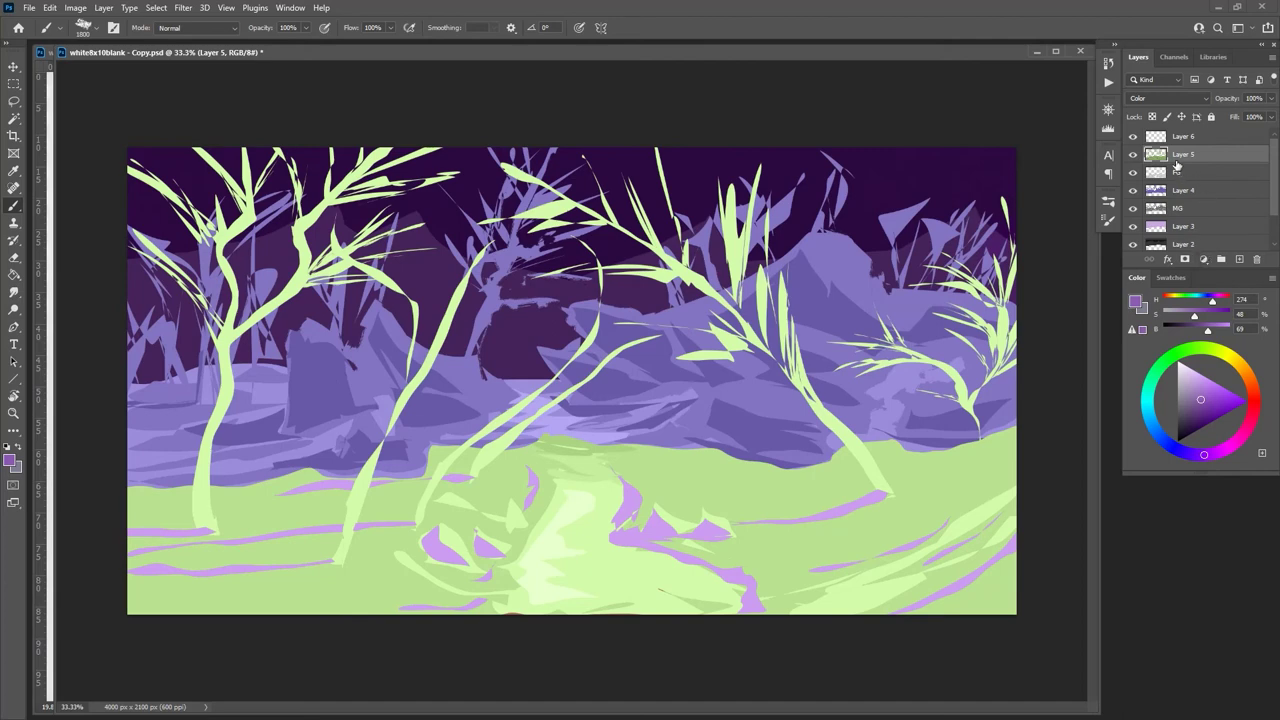
{"action": "left_click", "coordinate": [1152, 116]}
{"action": "mouse_move", "coordinate": [1206, 453]}
{"action": "left_mouse_down"}
{"action": "mouse_move", "coordinate": [1181, 452]}
{"action": "mouse_move", "coordinate": [1237, 439]}
{"action": "left_mouse_up"}
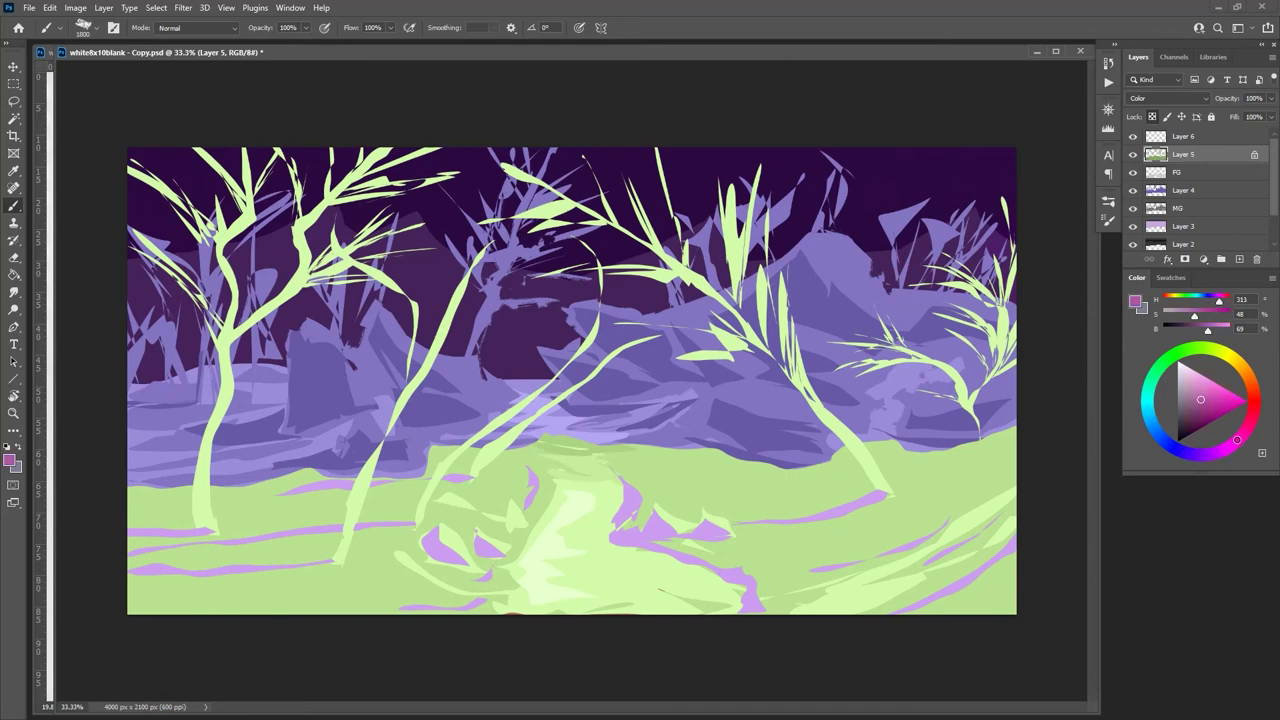
{"action": "mouse_move", "coordinate": [1014, 443]}
{"action": "left_mouse_down"}
{"action": "mouse_move", "coordinate": [629, 609]}
{"action": "mouse_move", "coordinate": [100, 414]}
{"action": "mouse_move", "coordinate": [720, 320]}
{"action": "mouse_move", "coordinate": [210, 130]}
{"action": "mouse_move", "coordinate": [70, 430]}
{"action": "mouse_move", "coordinate": [60, 385]}
{"action": "mouse_move", "coordinate": [965, 310]}
{"action": "mouse_move", "coordinate": [100, 380]}
{"action": "mouse_move", "coordinate": [330, 140]}
{"action": "mouse_move", "coordinate": [1060, 520]}
{"action": "mouse_move", "coordinate": [280, 420]}
{"action": "mouse_move", "coordinate": [300, 230]}
{"action": "mouse_move", "coordinate": [180, 200]}
{"action": "left_mouse_up"}
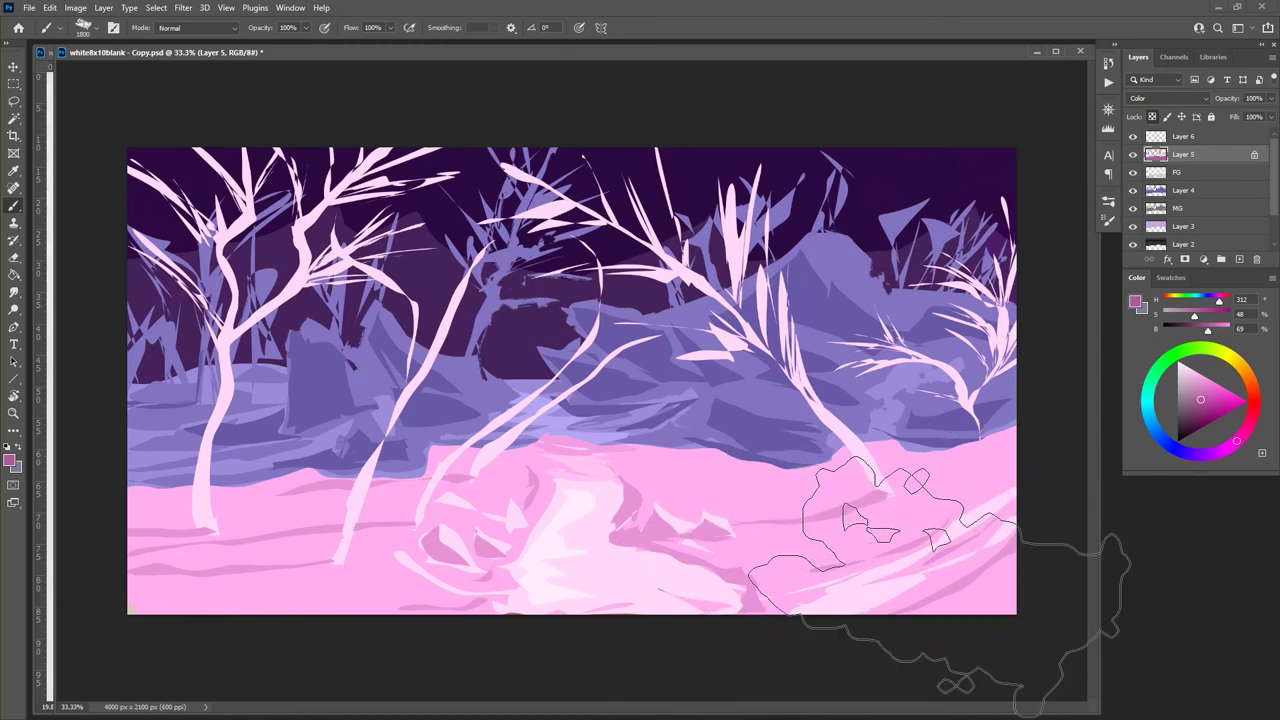
Step: Make the FG layer active and set the eraser to the Soft Round Pressure Opacity brush at 70 px
{"action": "left_click", "coordinate": [1165, 172]}
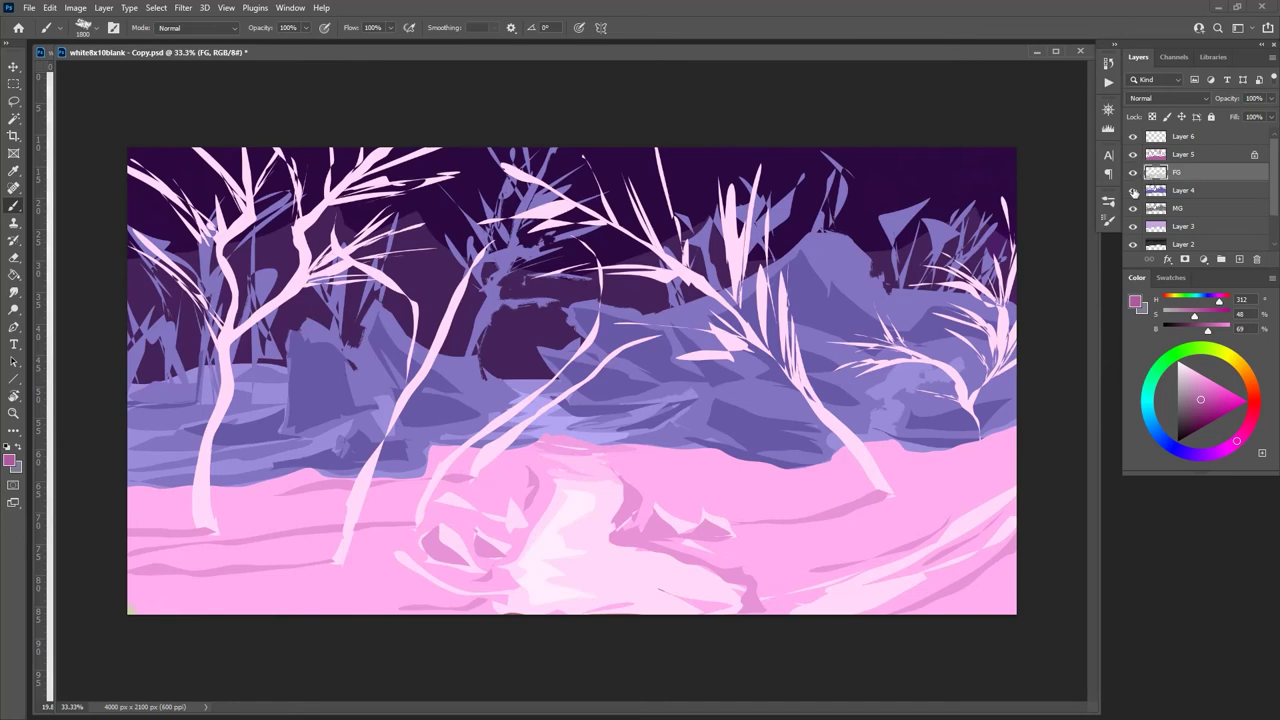
{"action": "key", "text": "e"}
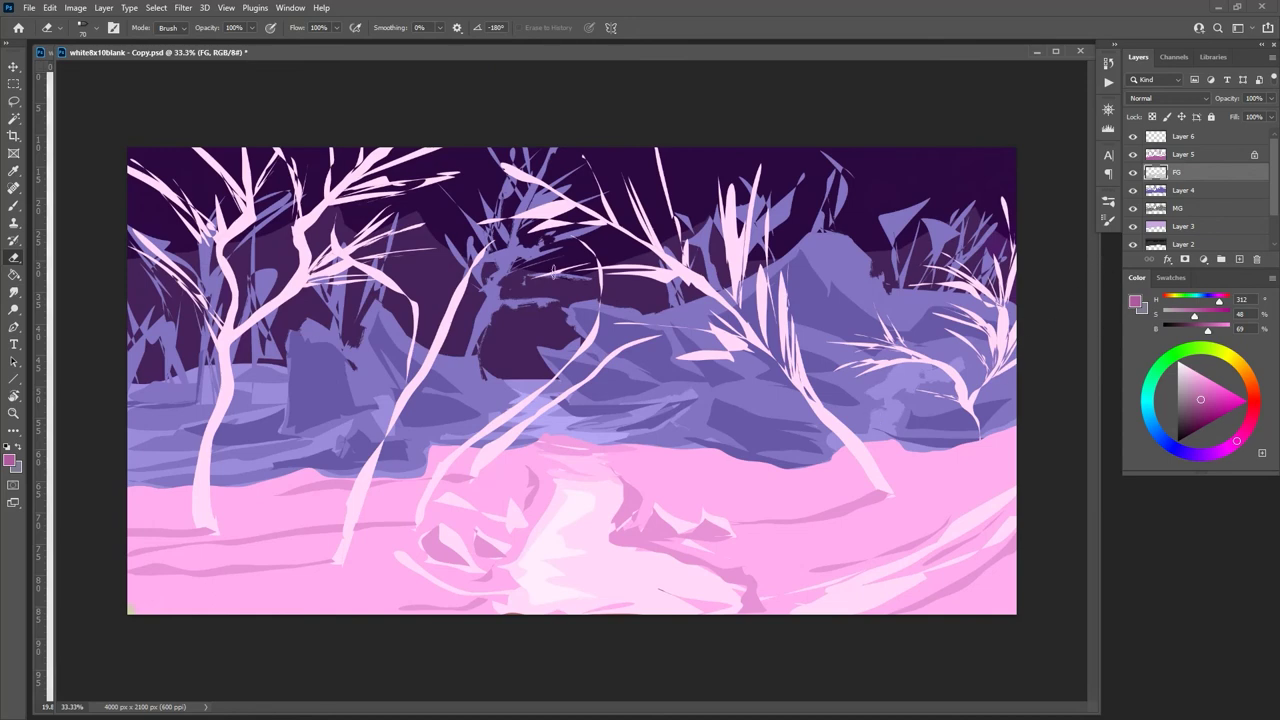
{"action": "left_click", "coordinate": [1108, 202]}
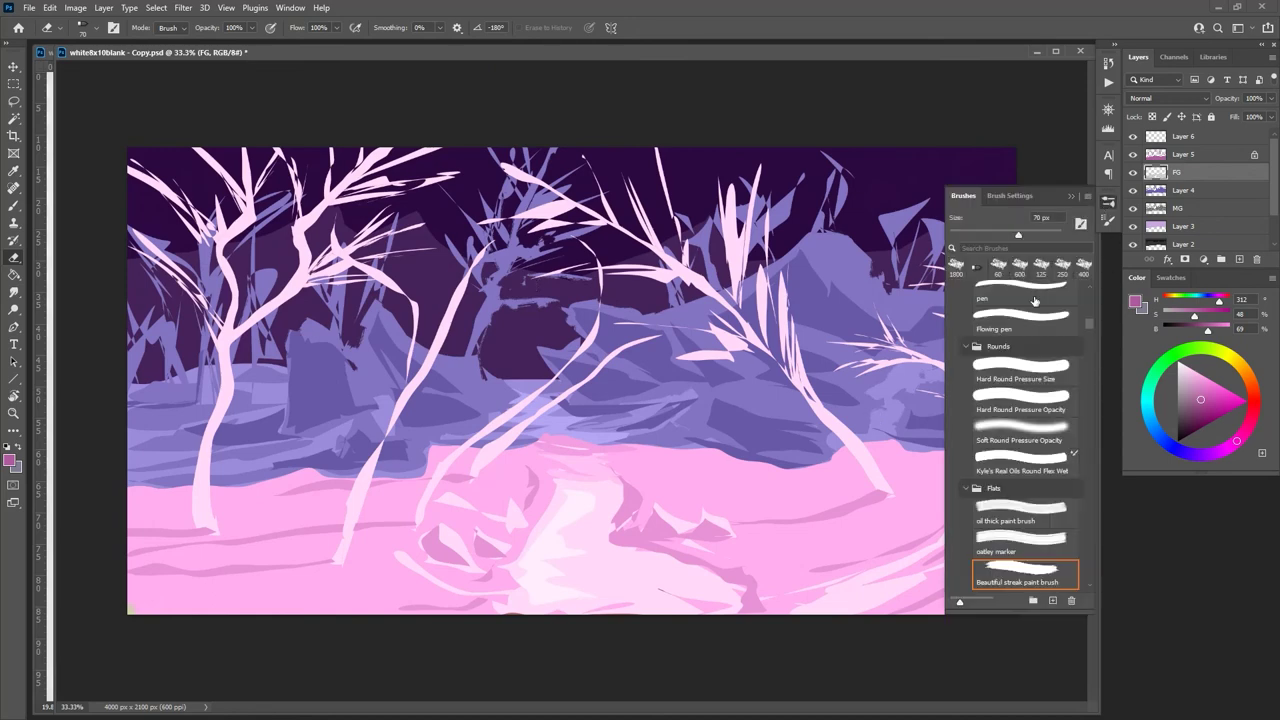
{"action": "left_click", "coordinate": [1005, 427]}
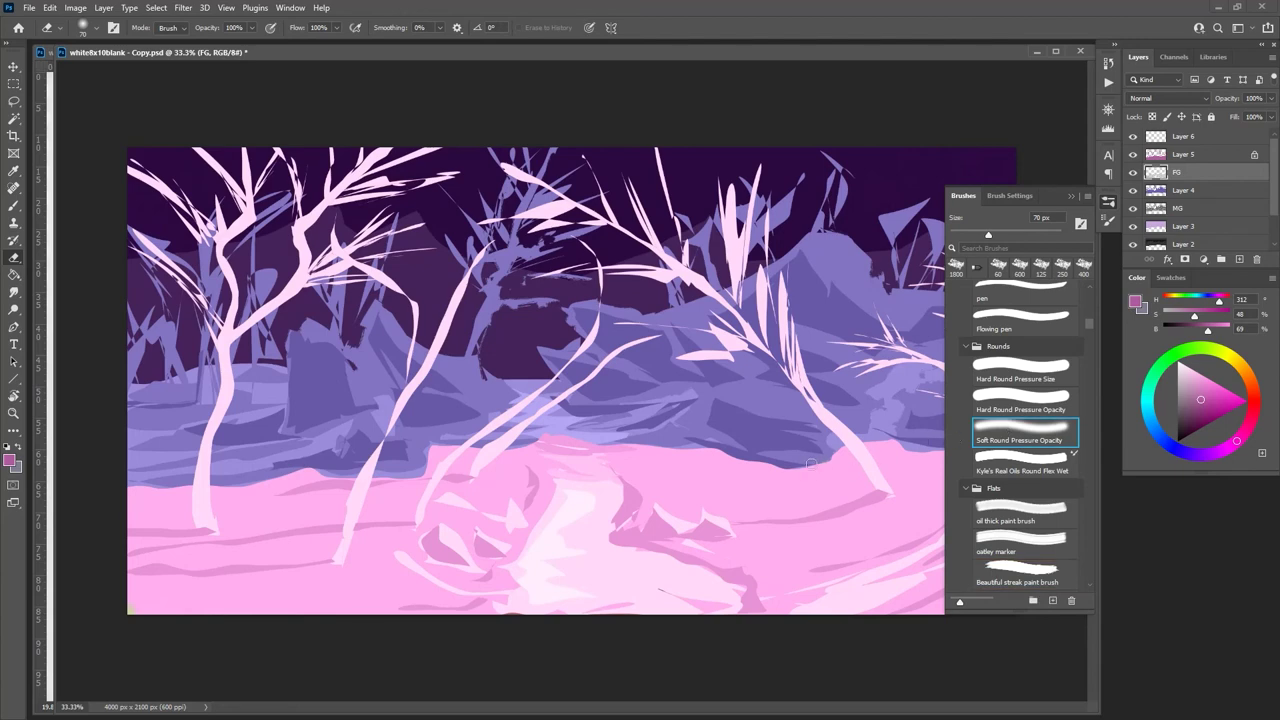
{"action": "mouse_move", "coordinate": [296, 468]}
{"action": "left_mouse_down"}
{"action": "mouse_move", "coordinate": [232, 488]}
{"action": "mouse_move", "coordinate": [255, 476]}
{"action": "left_mouse_up"}
{"action": "left_click", "coordinate": [1133, 155]}
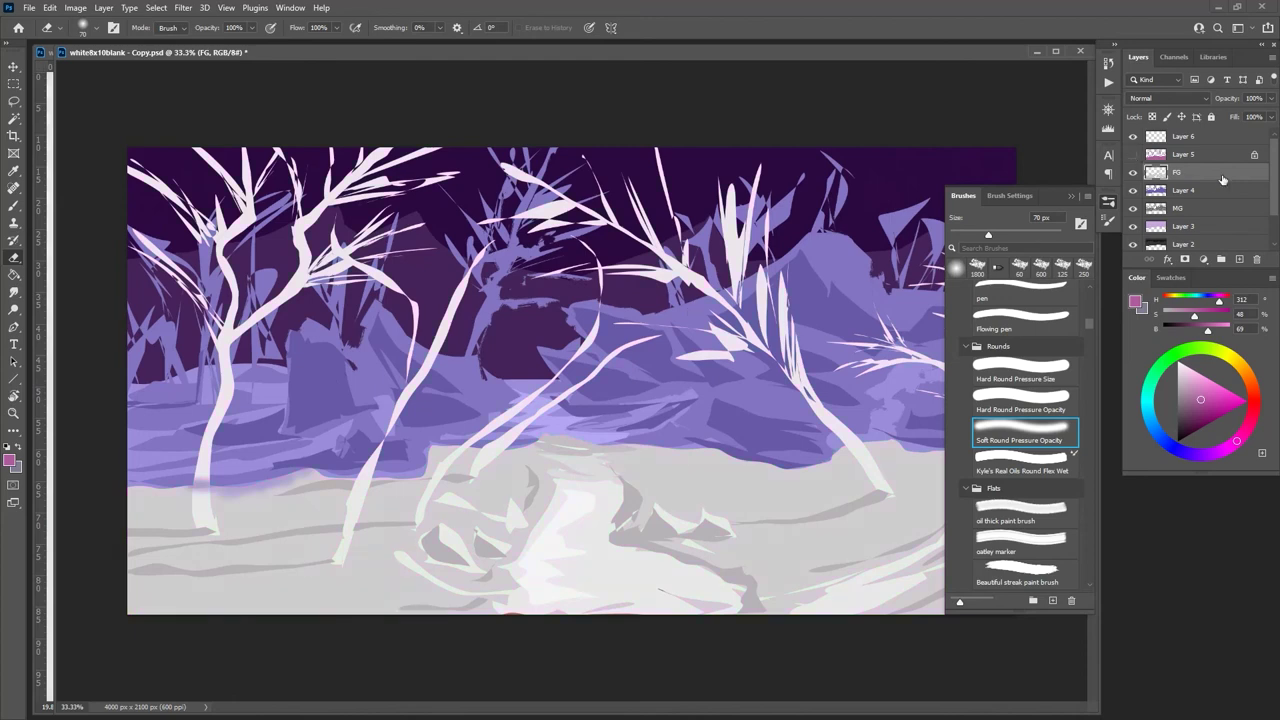
{"action": "scroll", "coordinate": [1275, 190], "scroll_direction": "down", "scroll_amount": 1}
{"action": "scroll", "coordinate": [1275, 190], "scroll_direction": "down", "scroll_amount": 2}
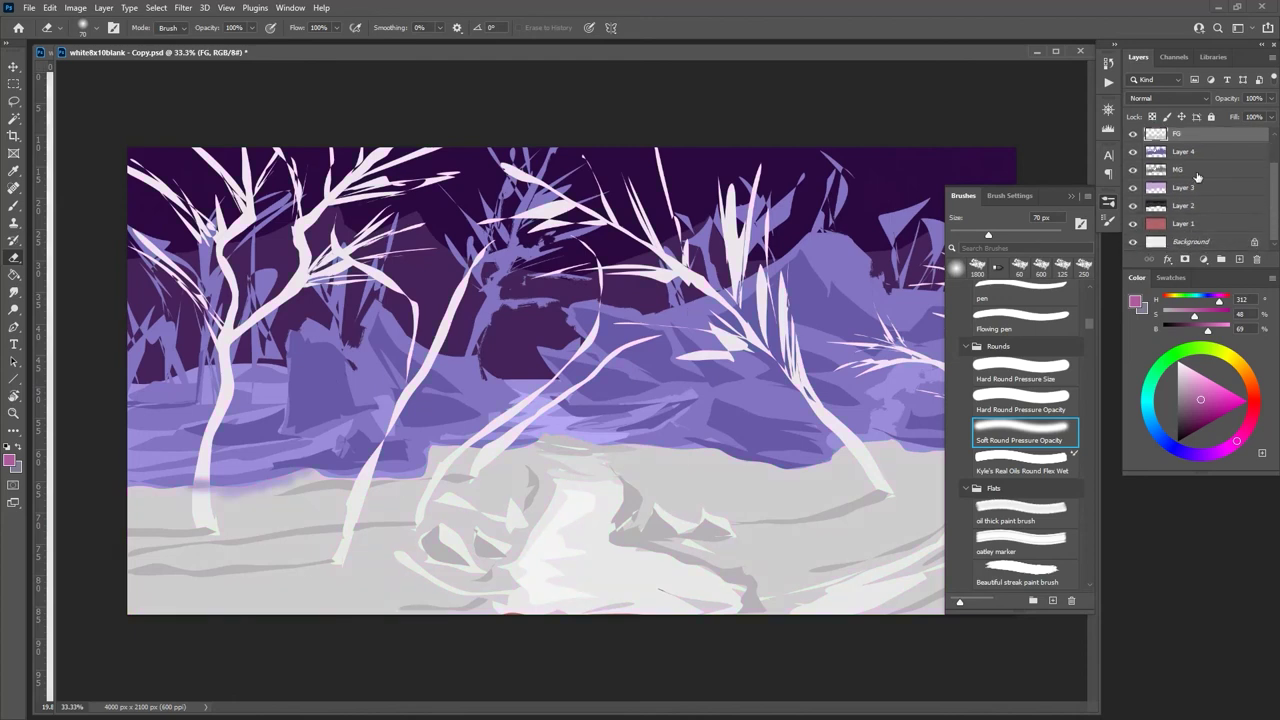
{"action": "left_click", "coordinate": [1133, 187]}
{"action": "left_click", "coordinate": [1133, 224]}
{"action": "left_click_drag", "start_coordinate": [207, 486], "coordinate": [137, 486]}
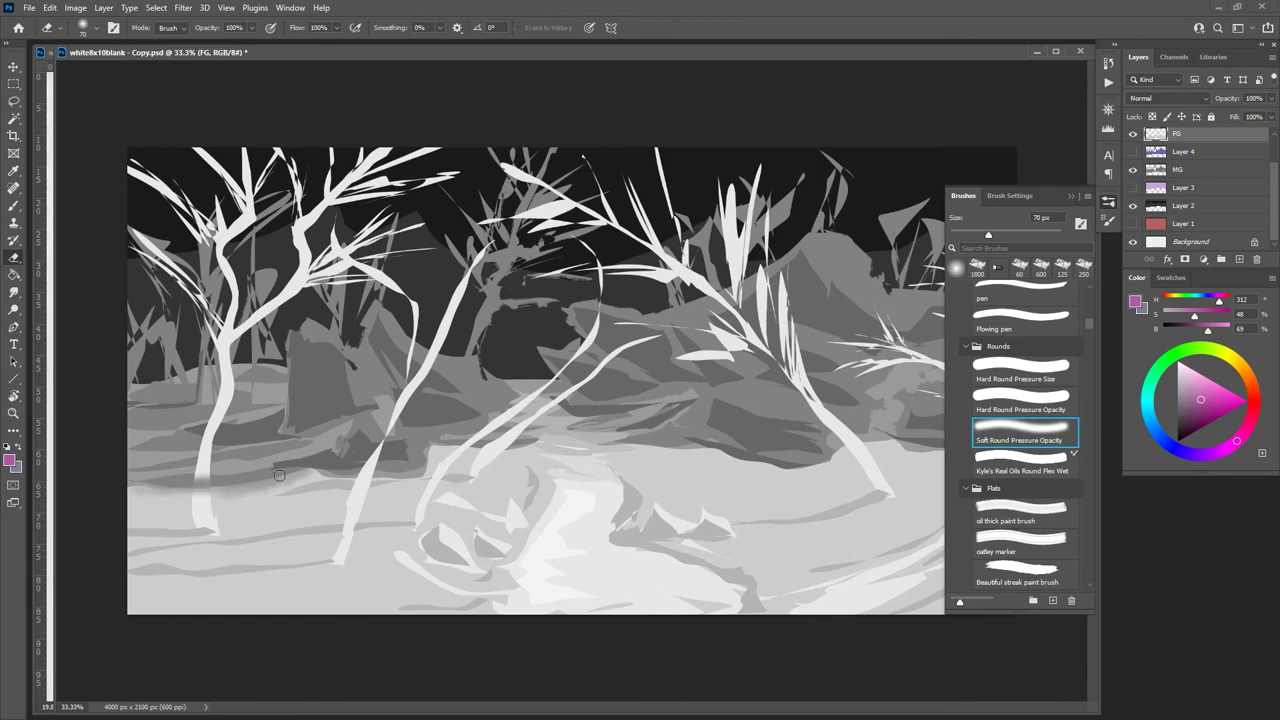
{"action": "key", "text": "ctrl+z"}
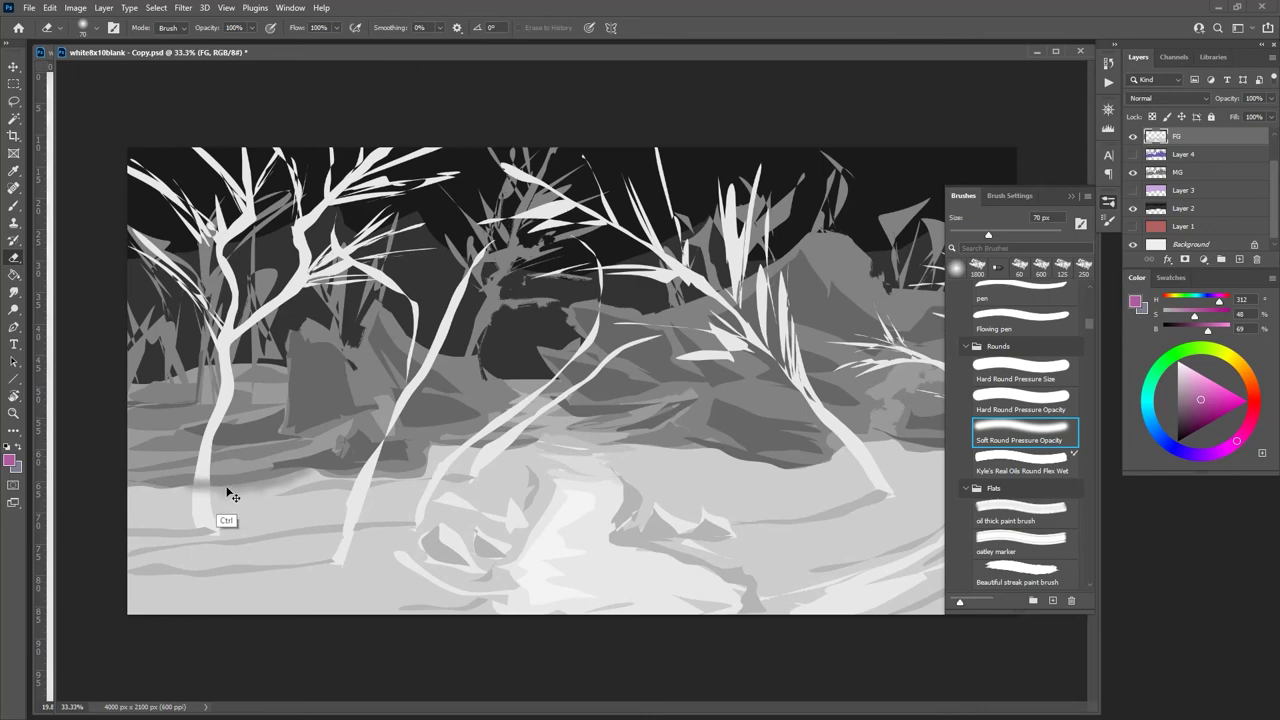
{"action": "key", "text": "ctrl+z"}
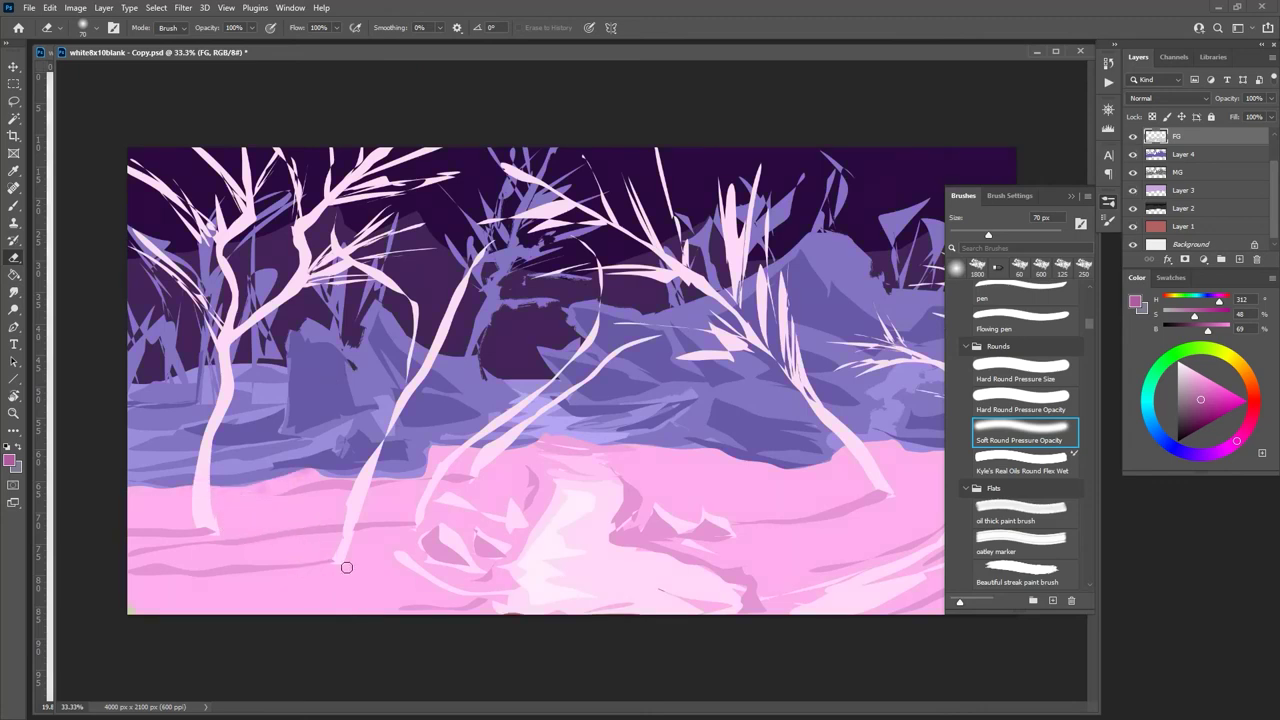
Step: Hide the color layers Layer 3, Layer 4 and Layer 5 so that the grayscale painting shows
{"action": "left_click", "coordinate": [1132, 190]}
{"action": "left_click", "coordinate": [1133, 155]}
{"action": "scroll", "coordinate": [1276, 205], "scroll_direction": "down", "scroll_amount": 1}
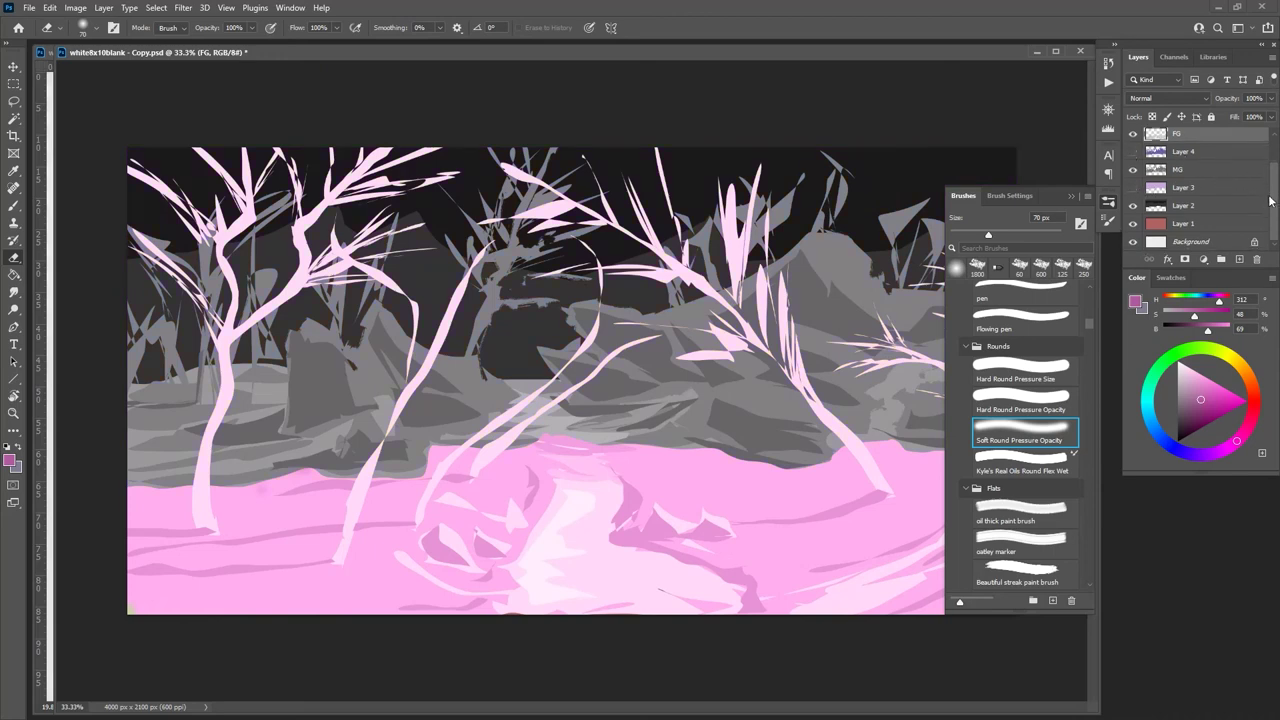
{"action": "scroll", "coordinate": [1270, 201], "scroll_direction": "up", "scroll_amount": 1}
{"action": "left_click", "coordinate": [1133, 155]}
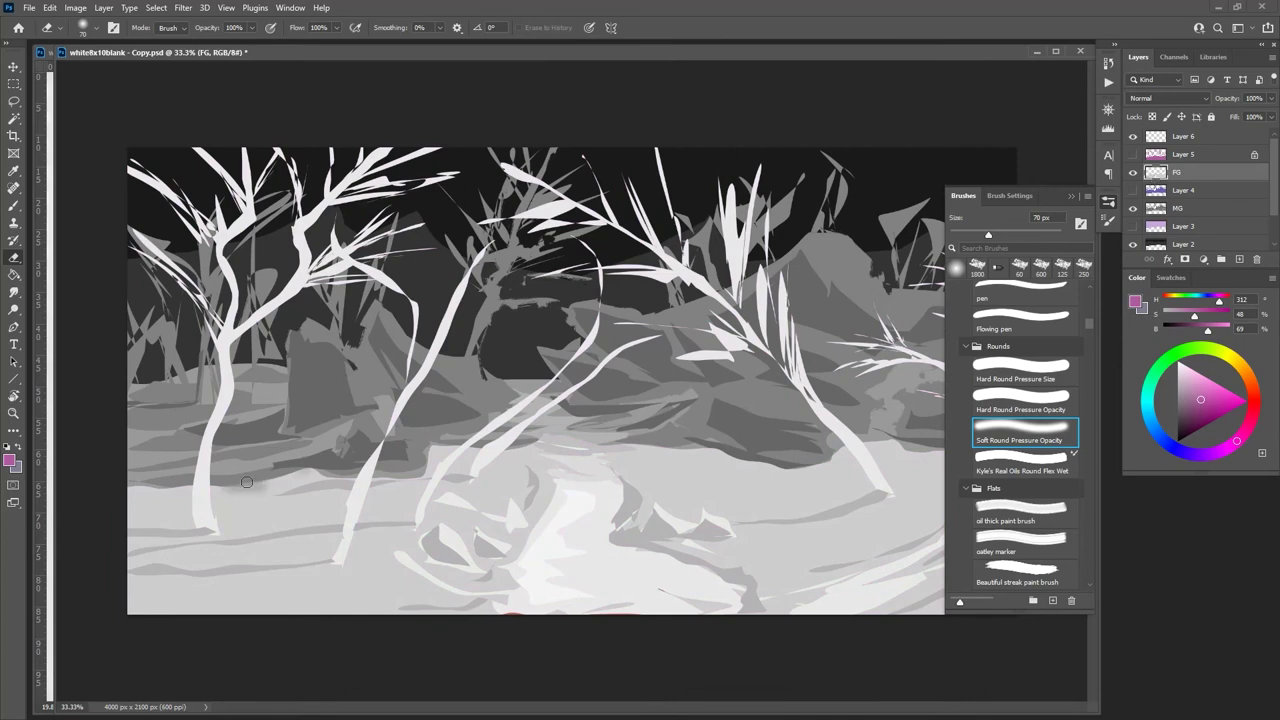
Step: Soften the upper edge of the foreground ground on FG with the soft eraser, from the left trees across to the right tree
{"action": "mouse_move", "coordinate": [220, 485]}
{"action": "left_mouse_down"}
{"action": "mouse_move", "coordinate": [300, 472]}
{"action": "mouse_move", "coordinate": [287, 476]}
{"action": "left_mouse_up"}
{"action": "mouse_move", "coordinate": [198, 482]}
{"action": "left_mouse_down"}
{"action": "mouse_move", "coordinate": [125, 485]}
{"action": "mouse_move", "coordinate": [175, 491]}
{"action": "mouse_move", "coordinate": [129, 484]}
{"action": "left_mouse_up"}
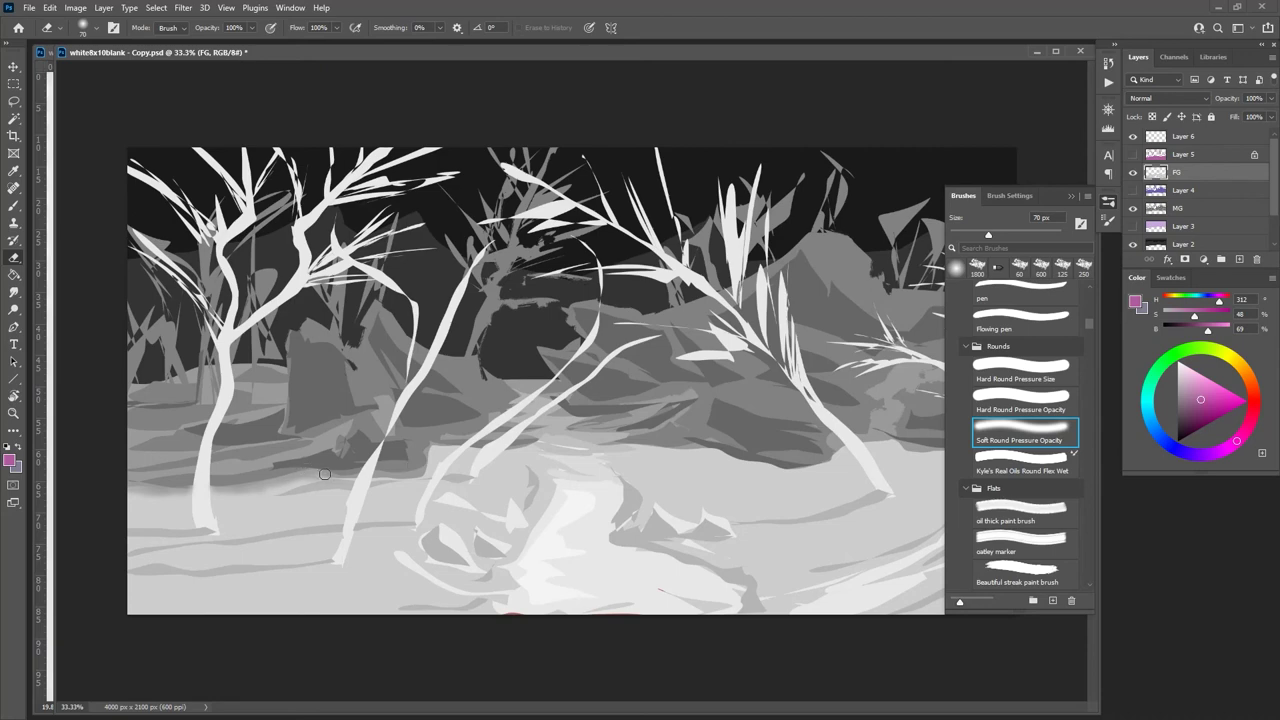
{"action": "mouse_move", "coordinate": [403, 469]}
{"action": "left_mouse_down"}
{"action": "mouse_move", "coordinate": [375, 480]}
{"action": "mouse_move", "coordinate": [415, 479]}
{"action": "mouse_move", "coordinate": [428, 461]}
{"action": "left_mouse_up"}
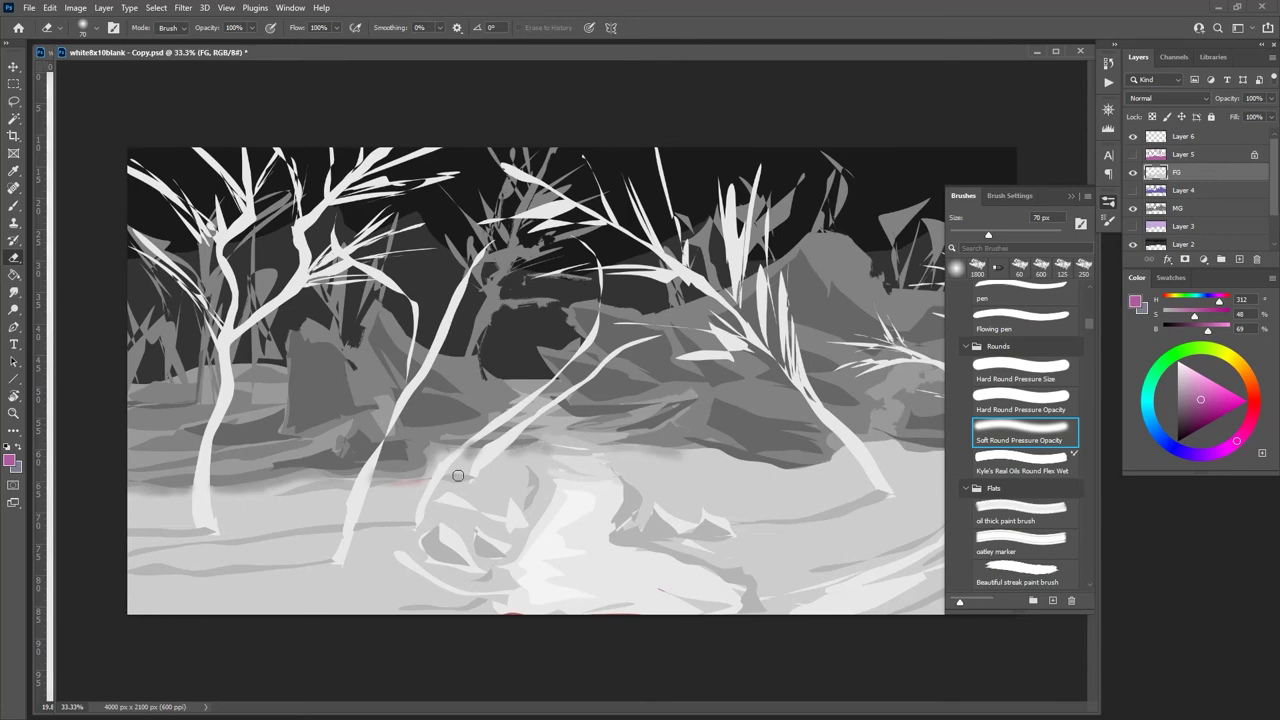
{"action": "mouse_move", "coordinate": [658, 450]}
{"action": "left_mouse_down"}
{"action": "mouse_move", "coordinate": [807, 467]}
{"action": "mouse_move", "coordinate": [703, 464]}
{"action": "mouse_move", "coordinate": [780, 470]}
{"action": "mouse_move", "coordinate": [835, 453]}
{"action": "left_mouse_up"}
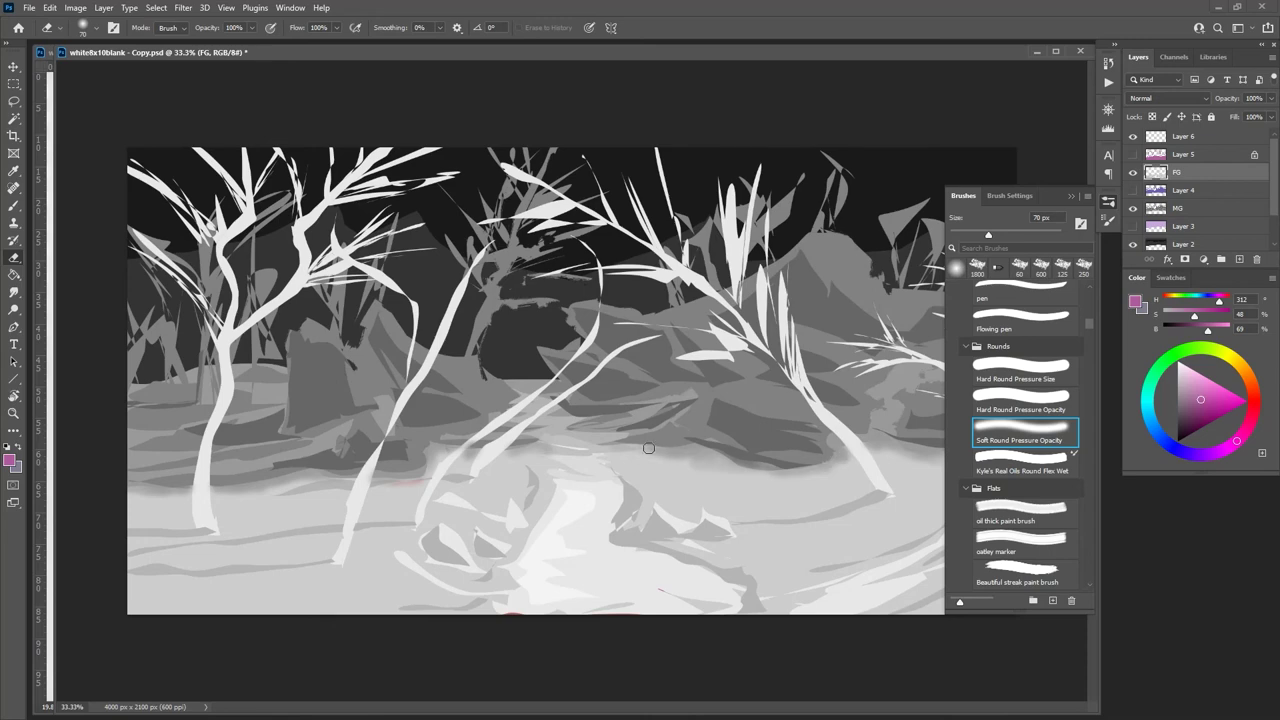
Step: With FG hidden, fill the empty area below the midground on MG with its own sampled gray, and show FG again
{"action": "left_click", "coordinate": [1132, 172]}
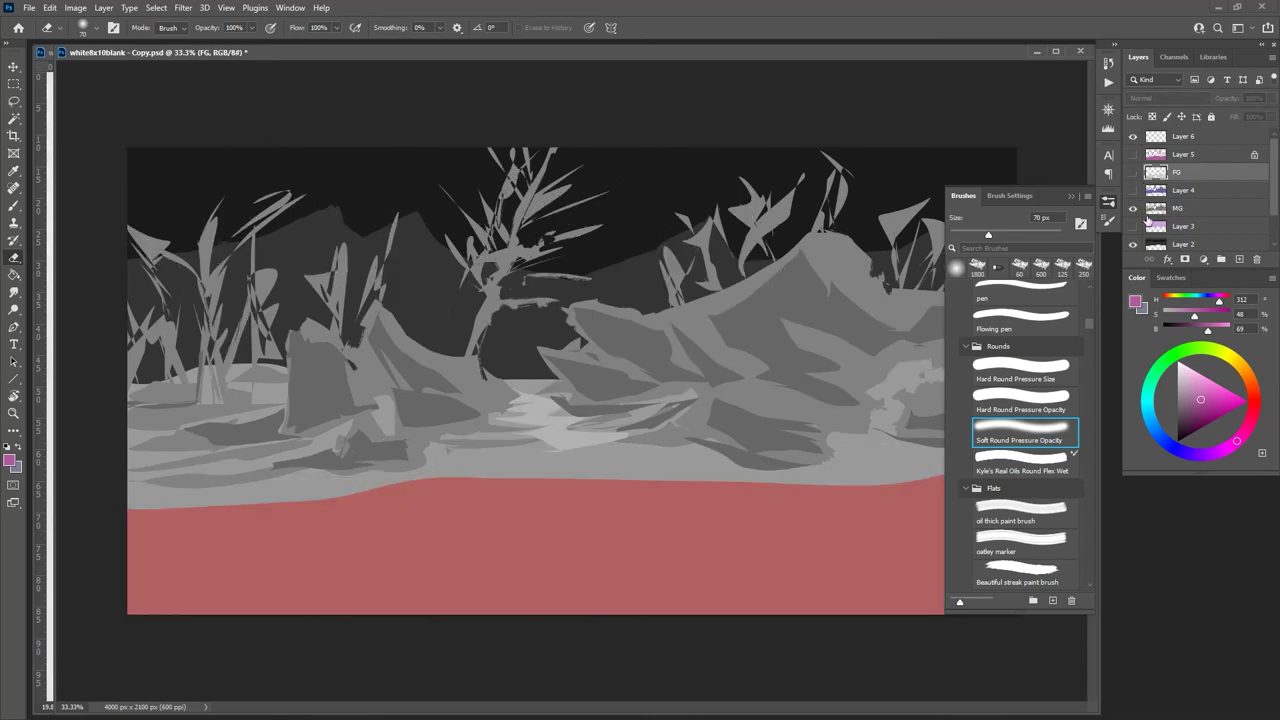
{"action": "left_click", "coordinate": [1156, 210]}
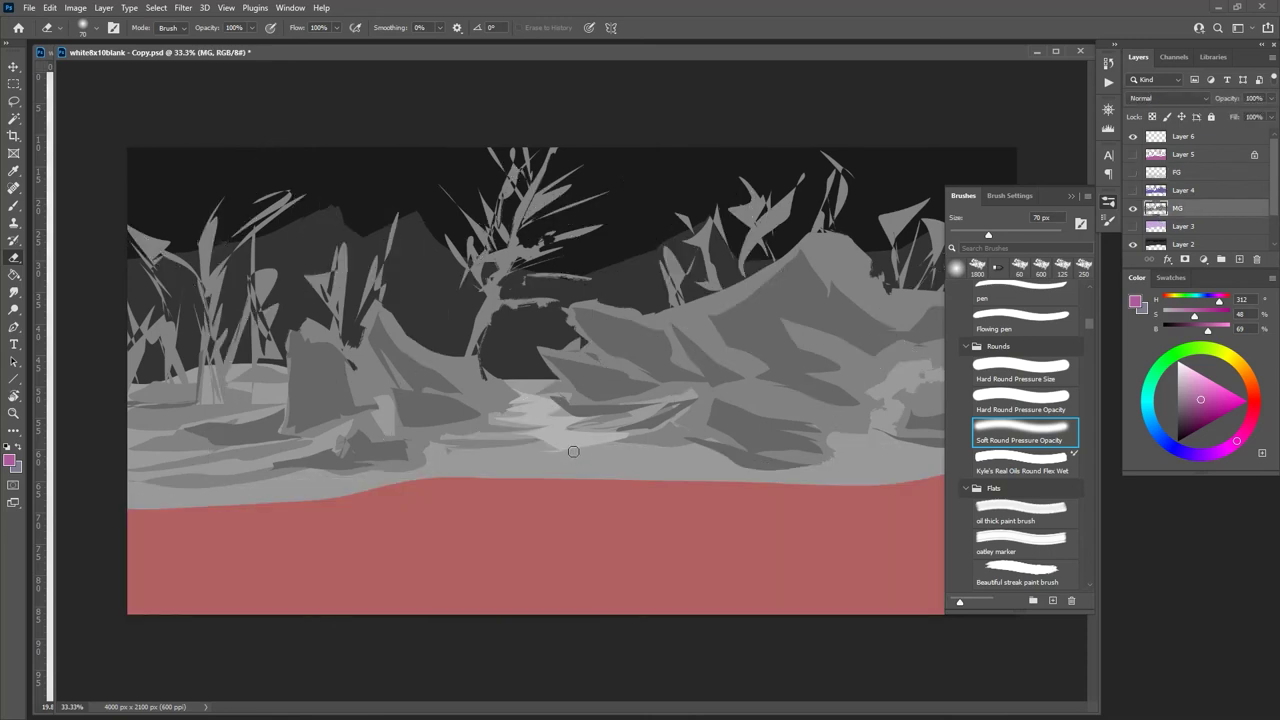
{"action": "key", "text": "l"}
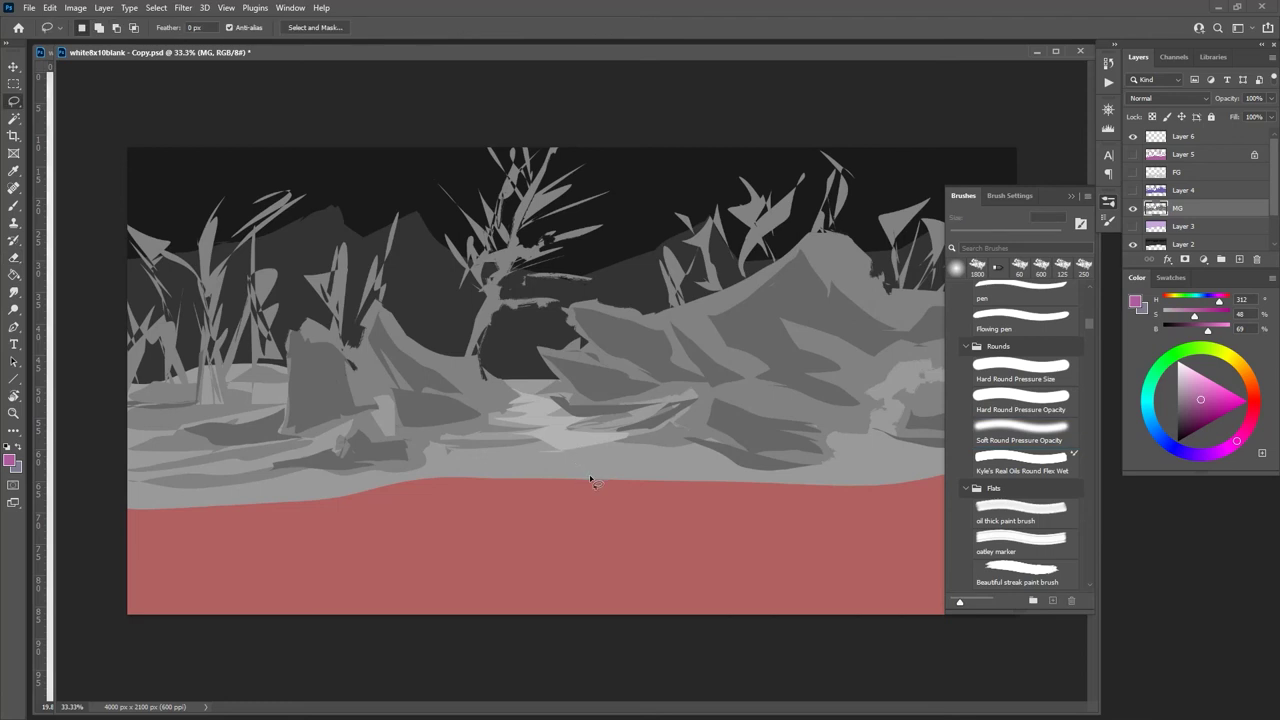
{"action": "key", "text": "g"}
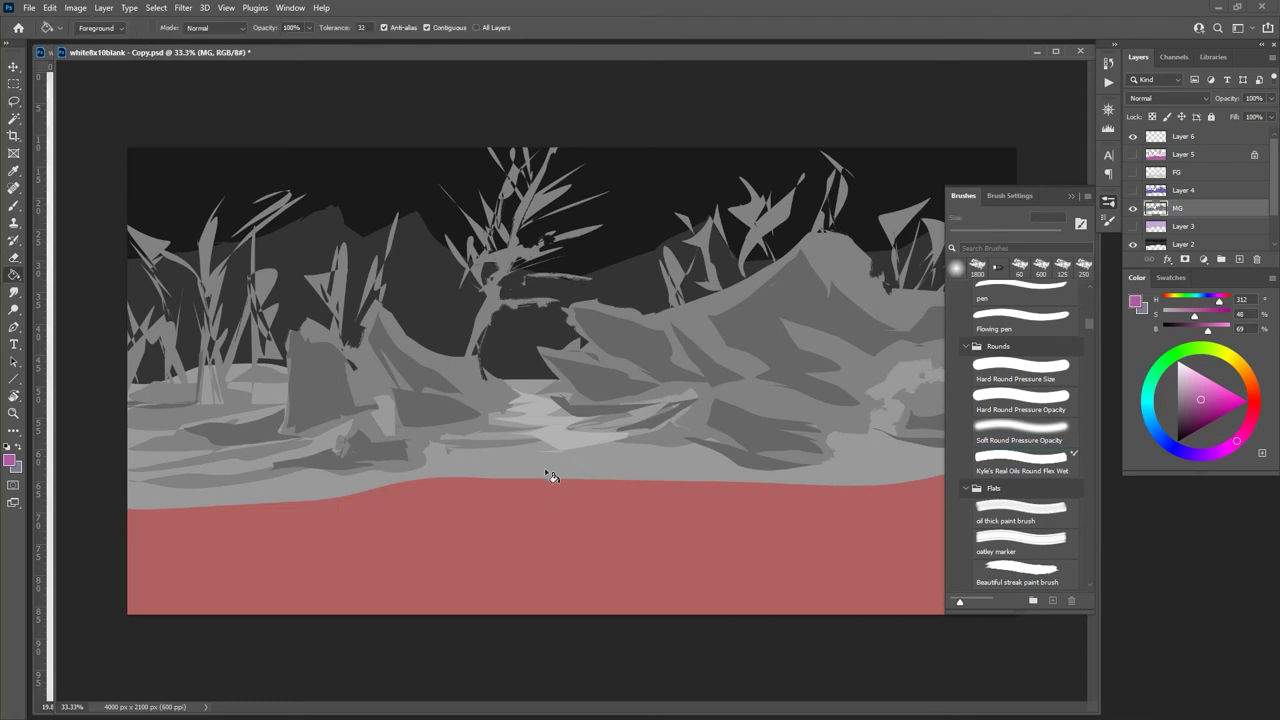
{"action": "left_click", "coordinate": [551, 462], "text": "alt"}
{"action": "left_click", "coordinate": [552, 552]}
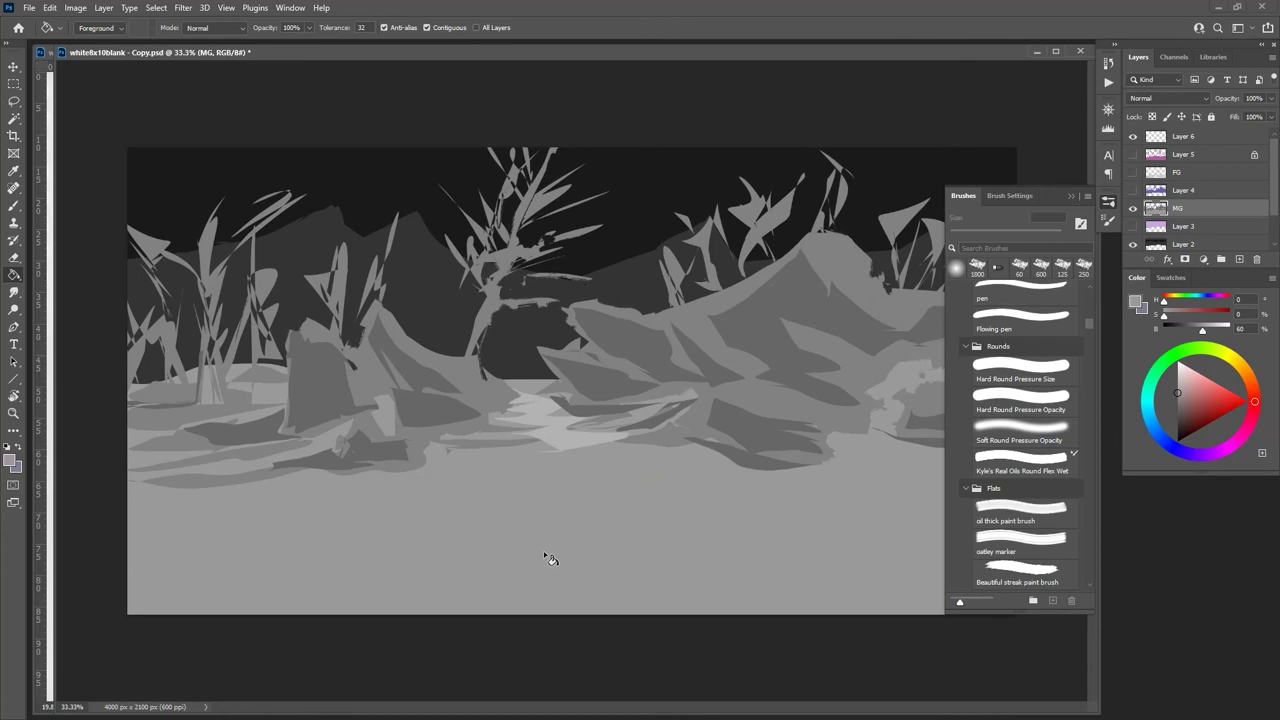
{"action": "left_click", "coordinate": [1133, 172]}
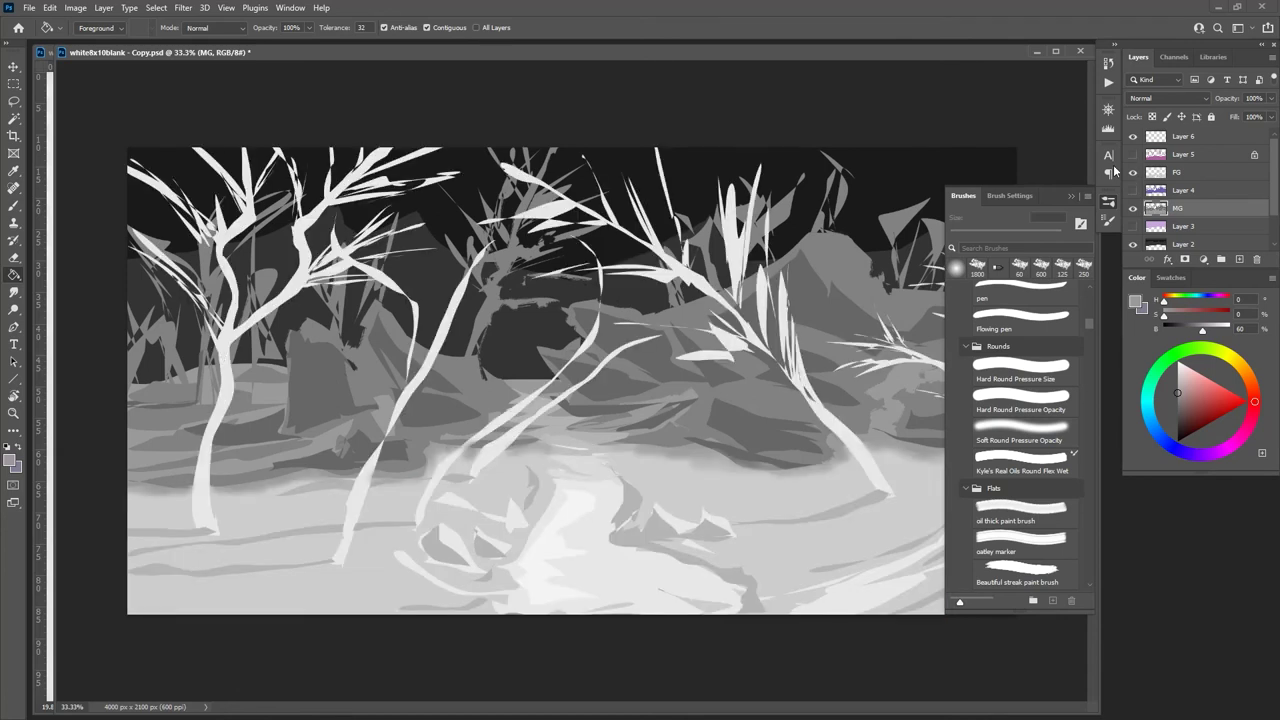
{"action": "left_click", "coordinate": [1071, 196]}
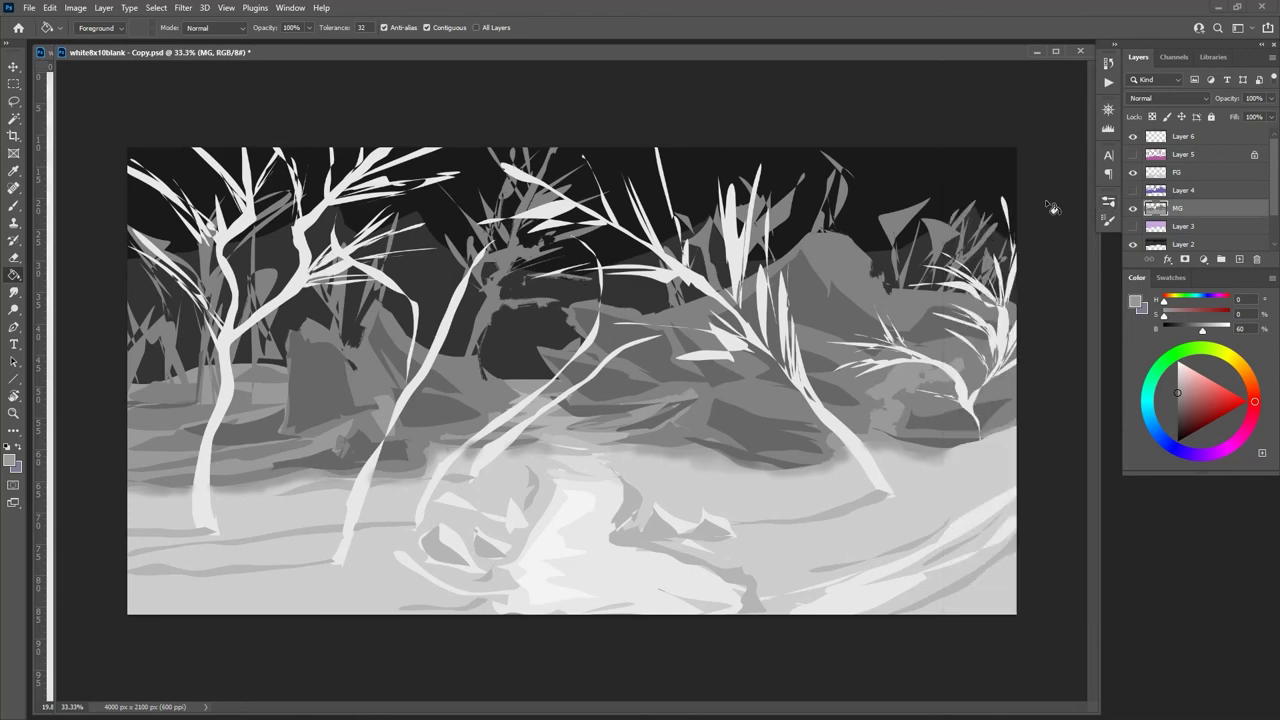
Step: Show the color layers Layer 5, Layer 4 and Layer 3 again
{"action": "left_click", "coordinate": [1133, 155]}
{"action": "left_click", "coordinate": [1133, 190]}
{"action": "left_click", "coordinate": [1133, 226]}
Step: Unlock the transparent pixels of Layer 5 and erase some of its pink along the ground's upper edge
{"action": "left_click", "coordinate": [1150, 158]}
{"action": "left_click", "coordinate": [1151, 117]}
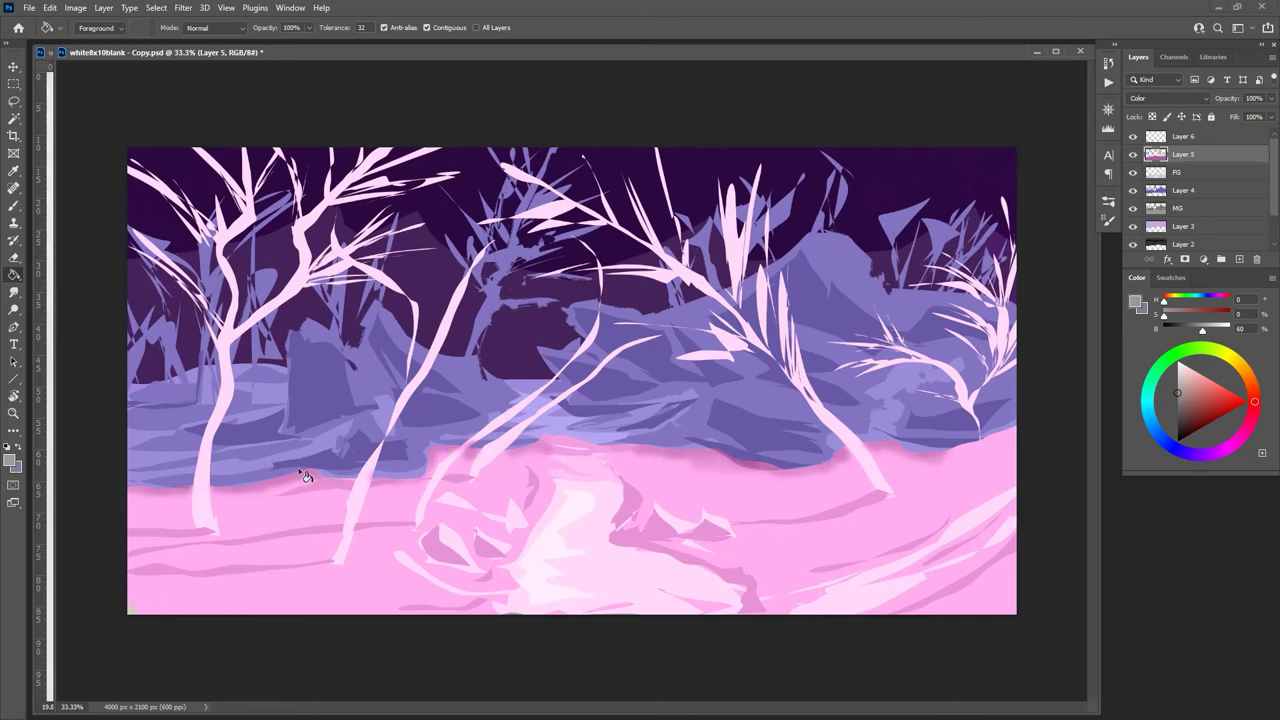
{"action": "key", "text": "e"}
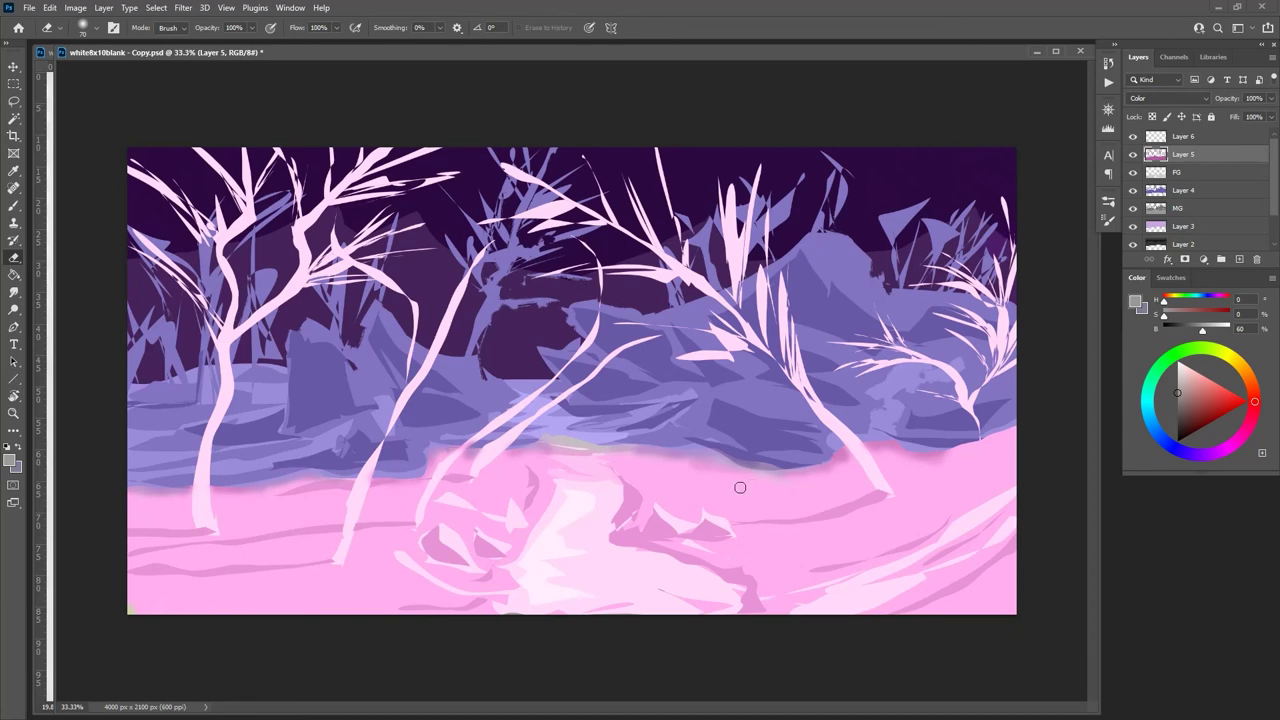
Step: On Layer 4, brush the sampled blue-violet of the midground rocks over the area where midground and foreground meet
{"action": "left_click", "coordinate": [1160, 192]}
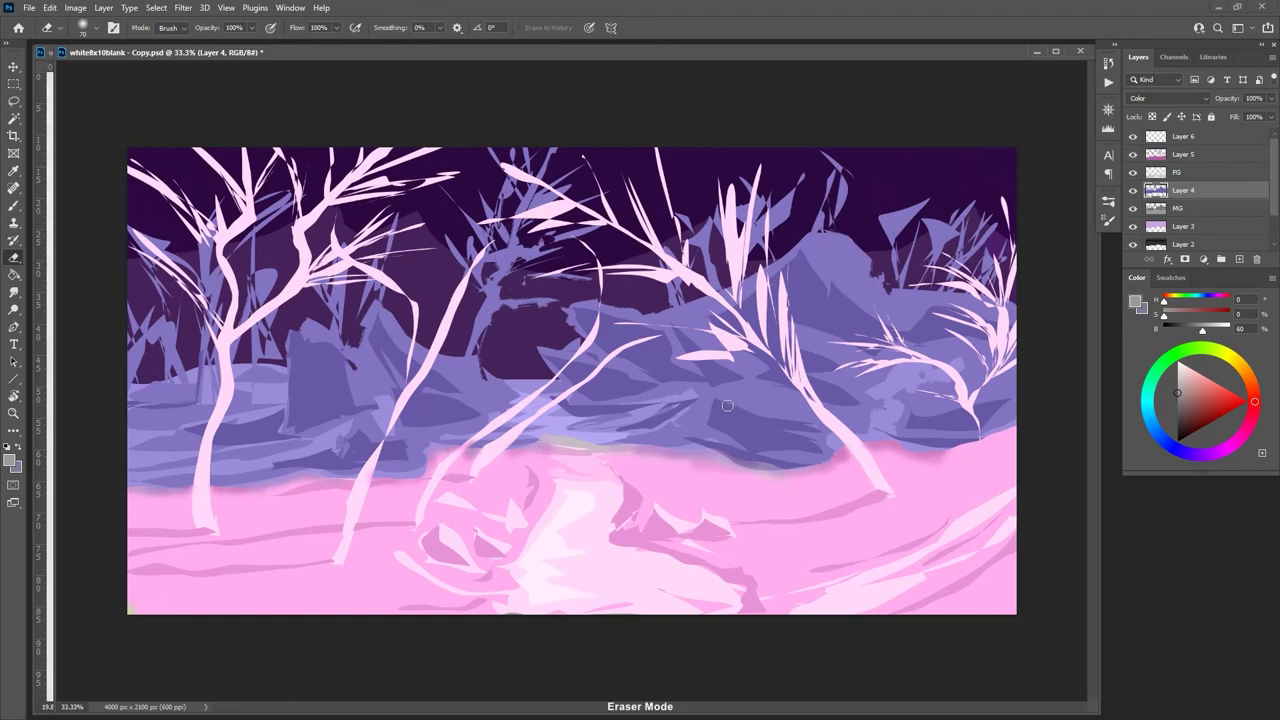
{"action": "key", "text": "b"}
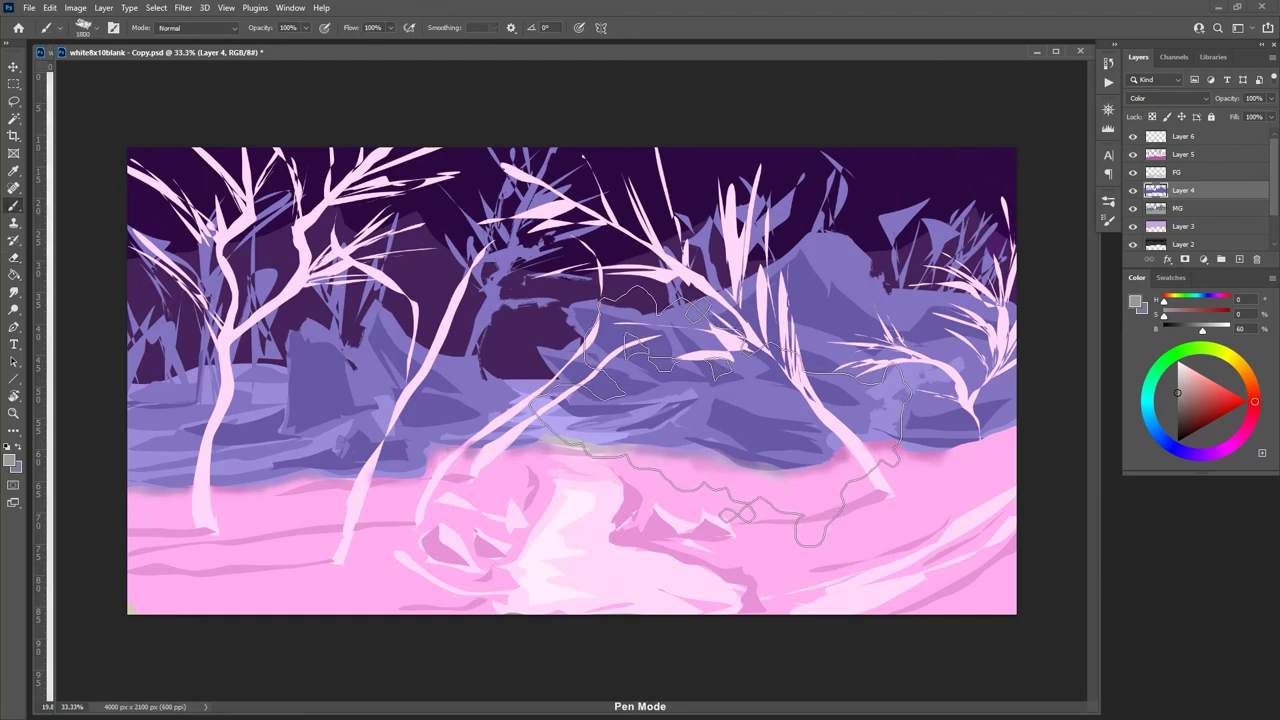
{"action": "left_click", "coordinate": [735, 403], "text": "alt"}
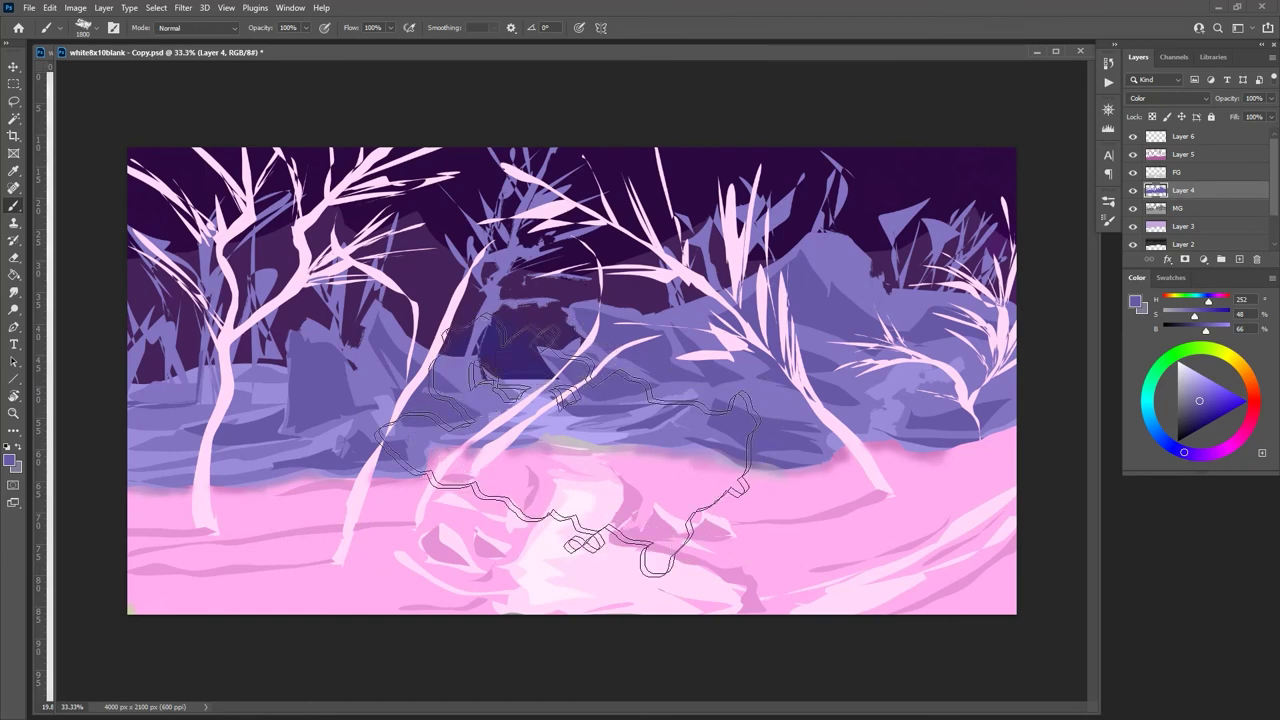
Step: Make Layer 5 active, sample the ground's pink for the brush, and load the FG layer's pixels as a selection
{"action": "left_click", "coordinate": [1158, 156]}
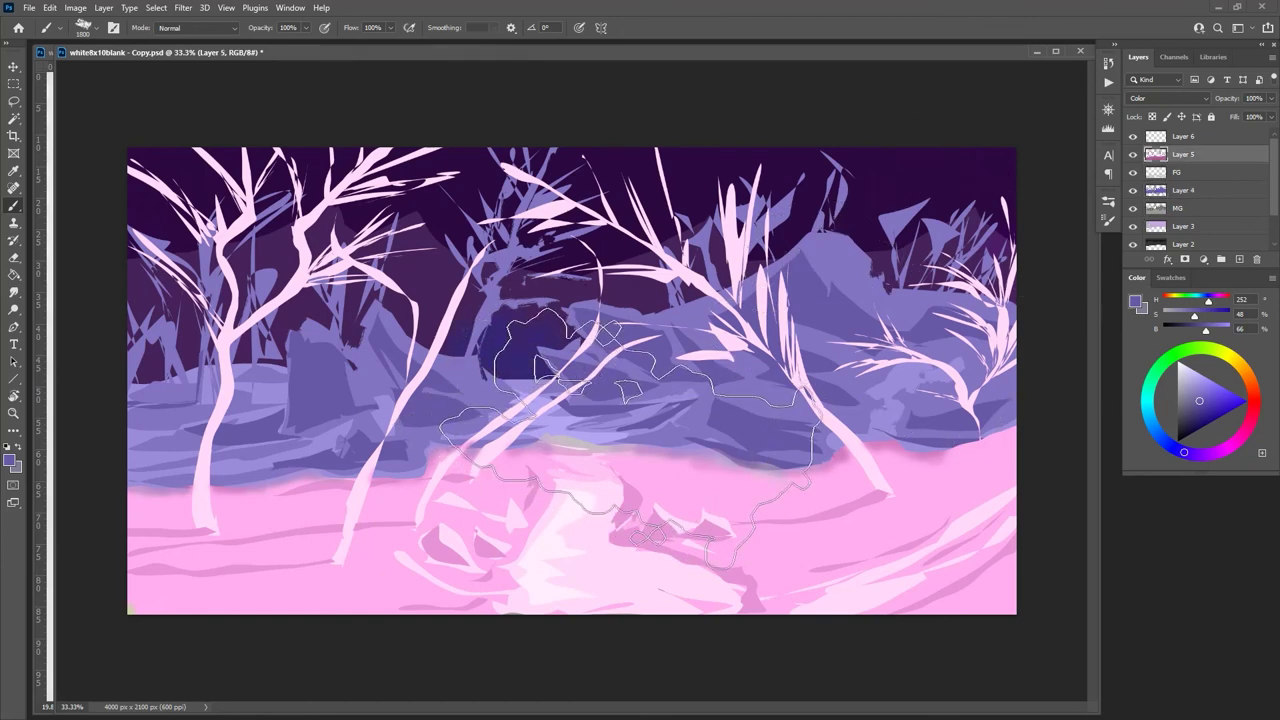
{"action": "left_click", "coordinate": [646, 451], "text": "alt"}
{"action": "left_click_drag", "start_coordinate": [578, 507], "coordinate": [493, 495]}
{"action": "key", "text": "ctrl+z"}
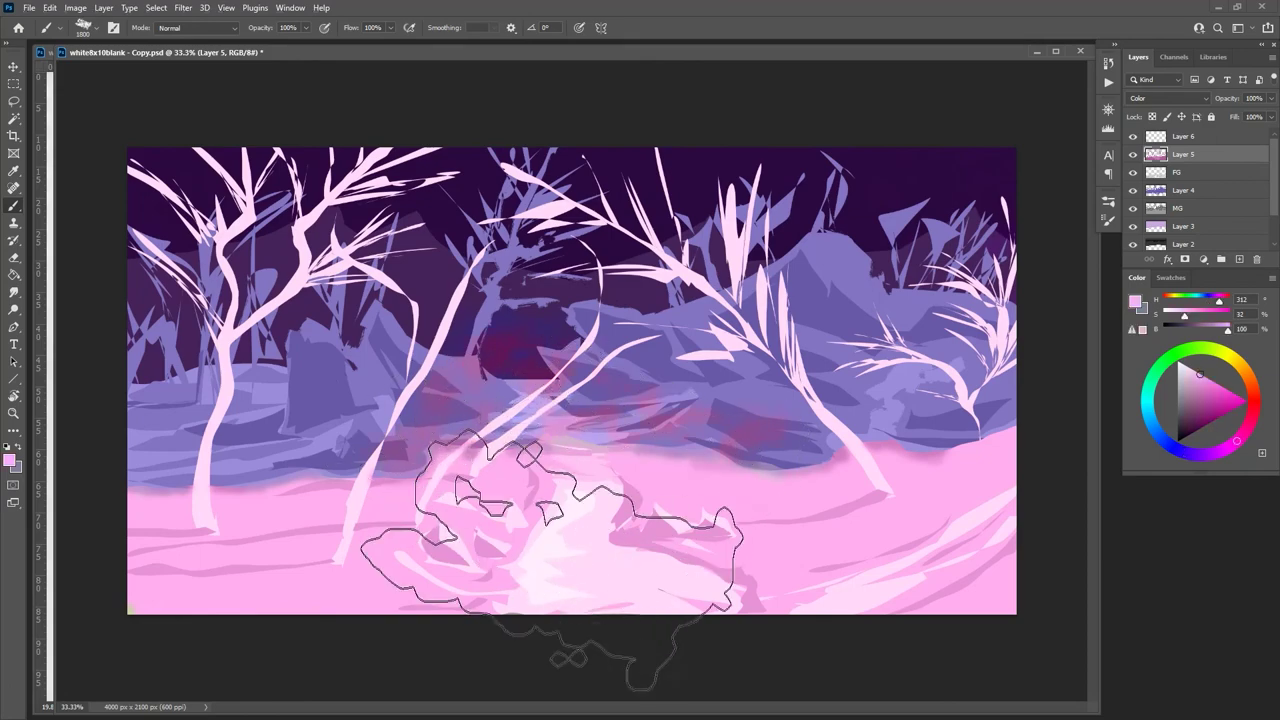
{"action": "left_click", "coordinate": [1156, 172], "text": "ctrl"}
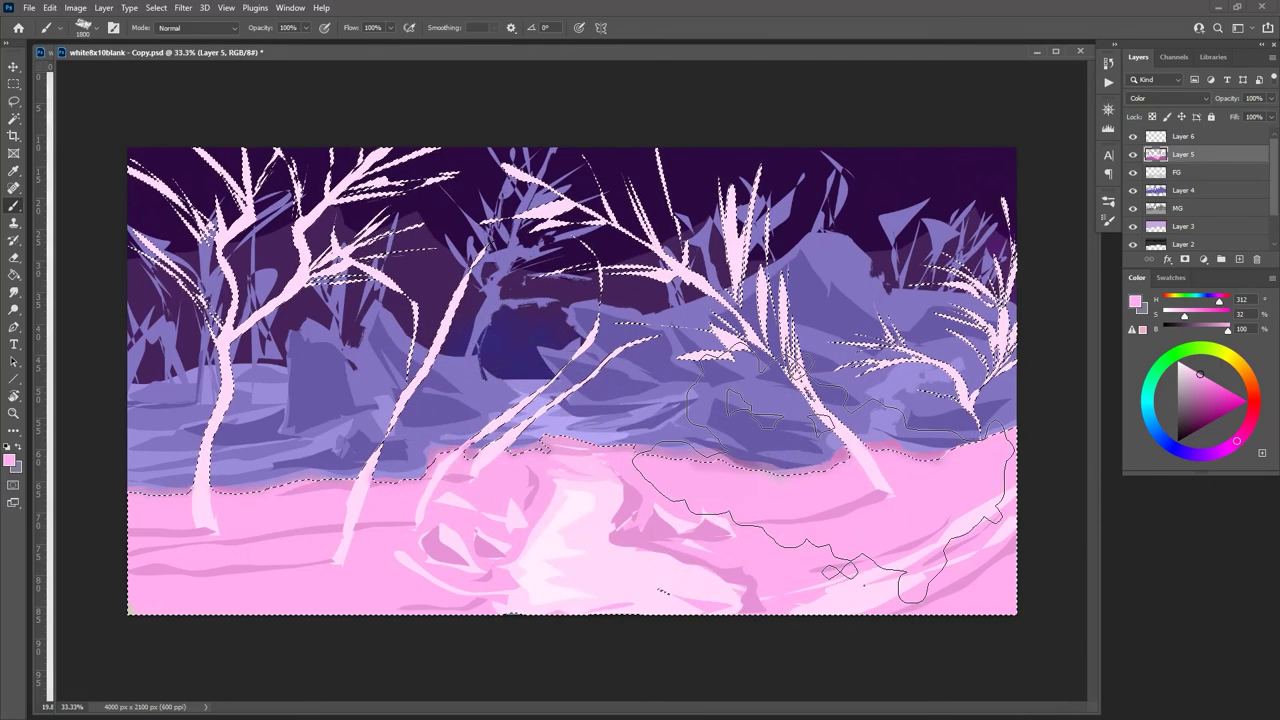
Step: Clear the foreground selection and reduce the brush size to 100 px with Layer 5 active
{"action": "key", "text": "ctrl+d"}
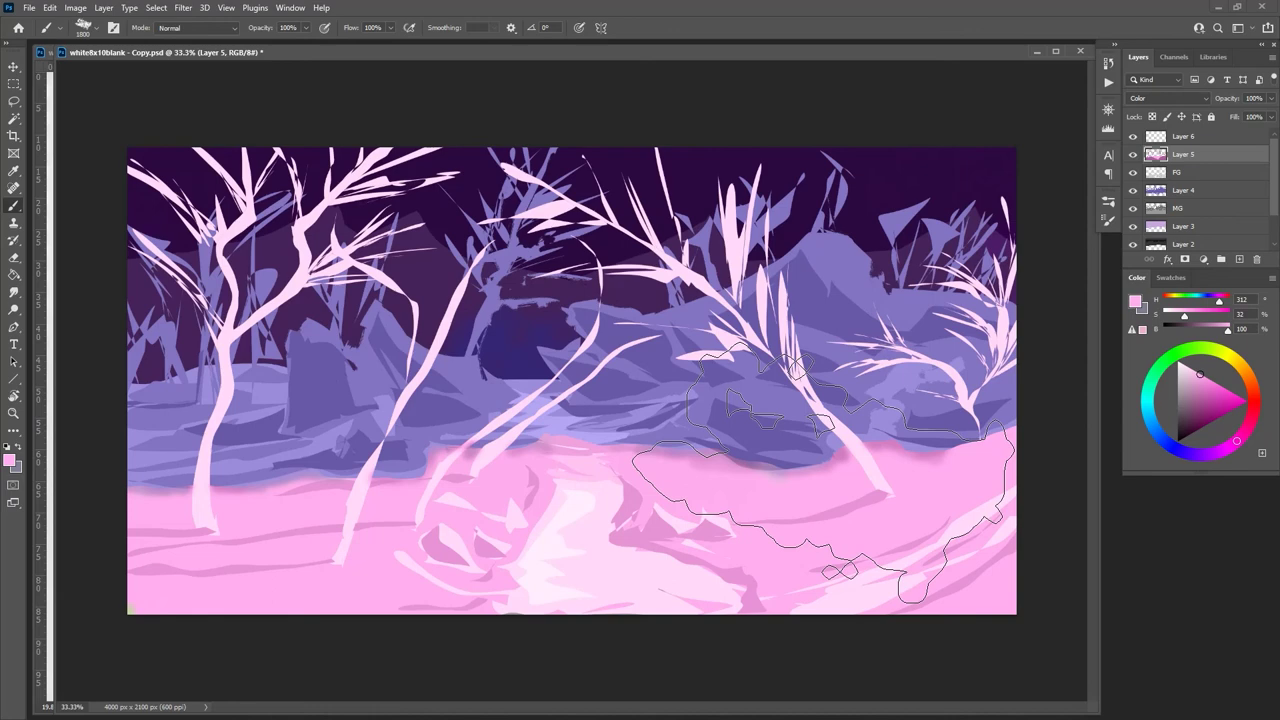
{"action": "left_click", "coordinate": [1160, 174]}
{"action": "key", "text": "e"}
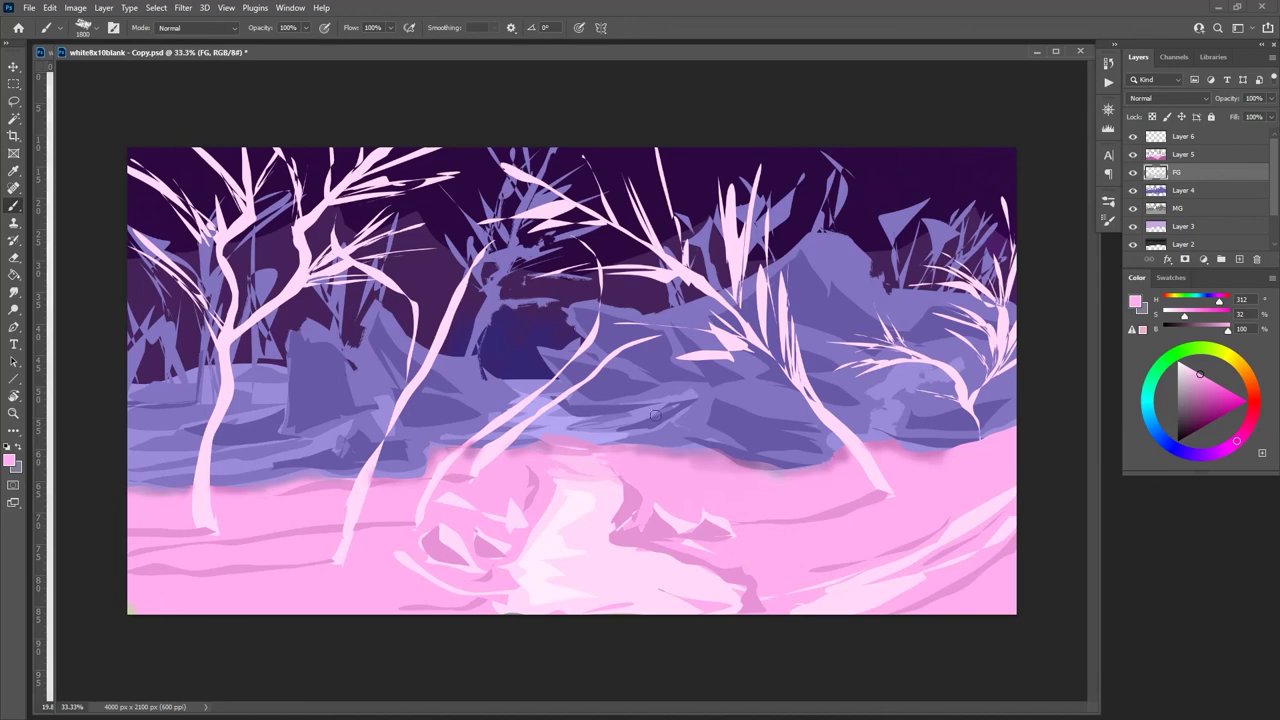
{"action": "left_click", "coordinate": [1157, 158]}
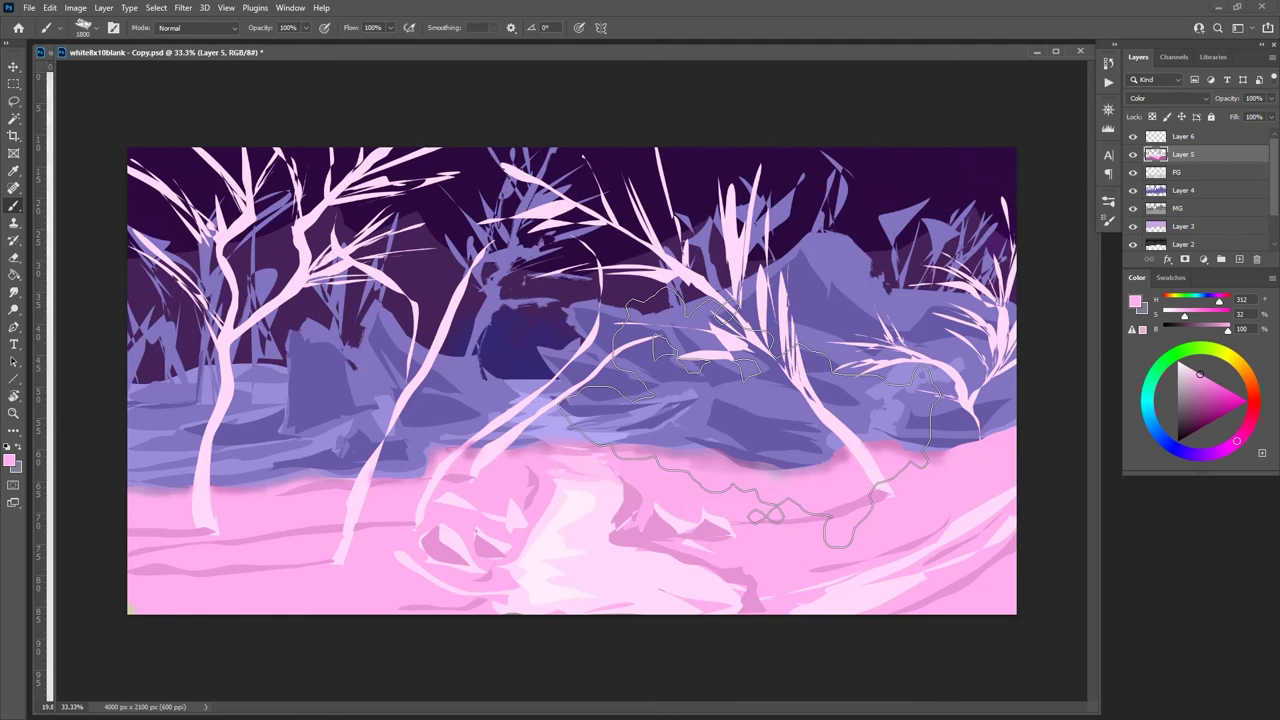
{"action": "key", "text": "bracketleft"}
{"action": "key", "text": "bracketleft"}
{"action": "key", "text": "bracketleft"}
{"action": "key", "text": "bracketleft"}
{"action": "key", "text": "bracketleft"}
{"action": "key", "text": "bracketleft"}
{"action": "key", "text": "bracketleft"}
{"action": "key", "text": "bracketleft"}
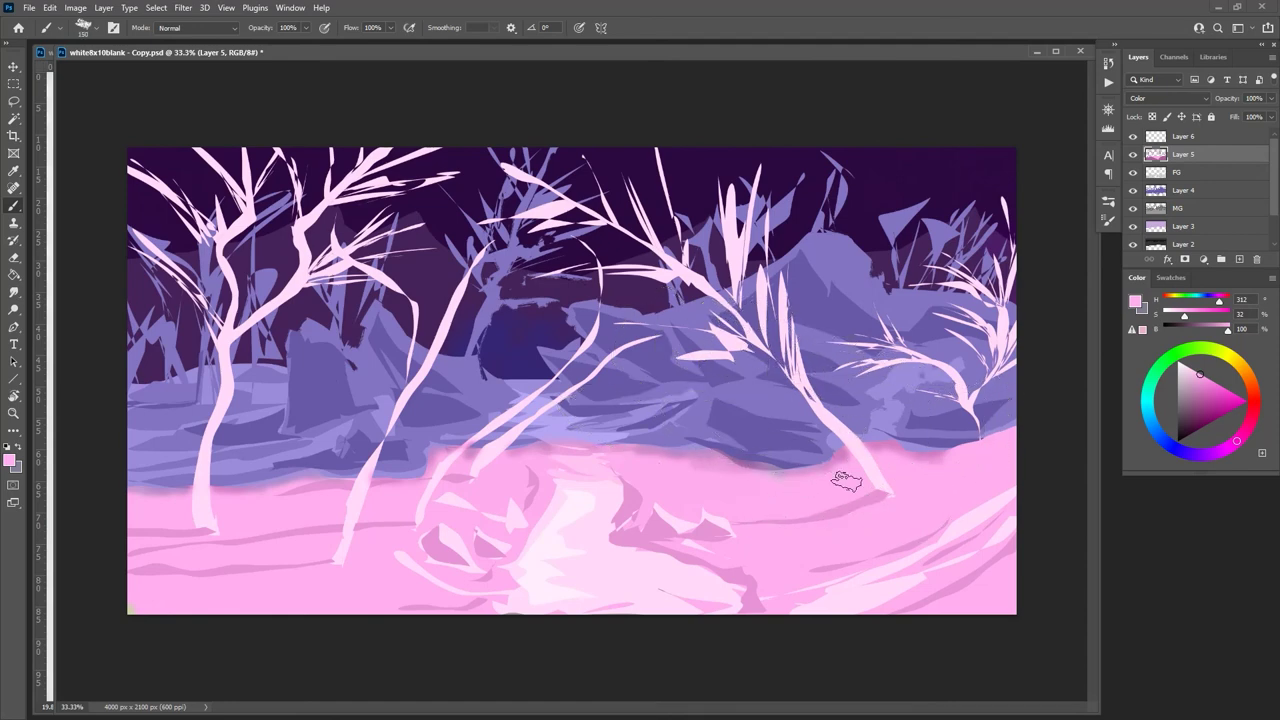
{"action": "key", "text": "bracketleft"}
{"action": "key", "text": "bracketleft"}
Step: Hide the color layers Layer 5, Layer 4 and Layer 3, and add a new layer above FG
{"action": "left_click", "coordinate": [1133, 154]}
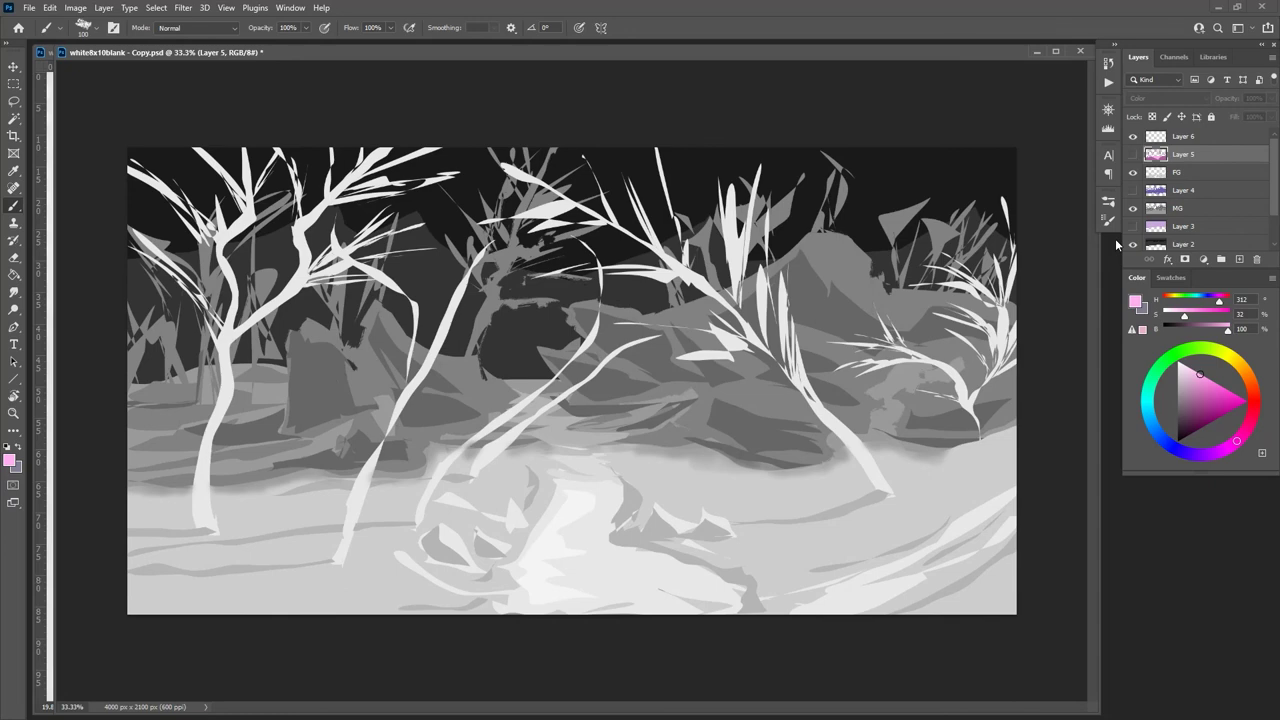
{"action": "left_click", "coordinate": [1165, 175]}
{"action": "left_click", "coordinate": [1240, 260]}
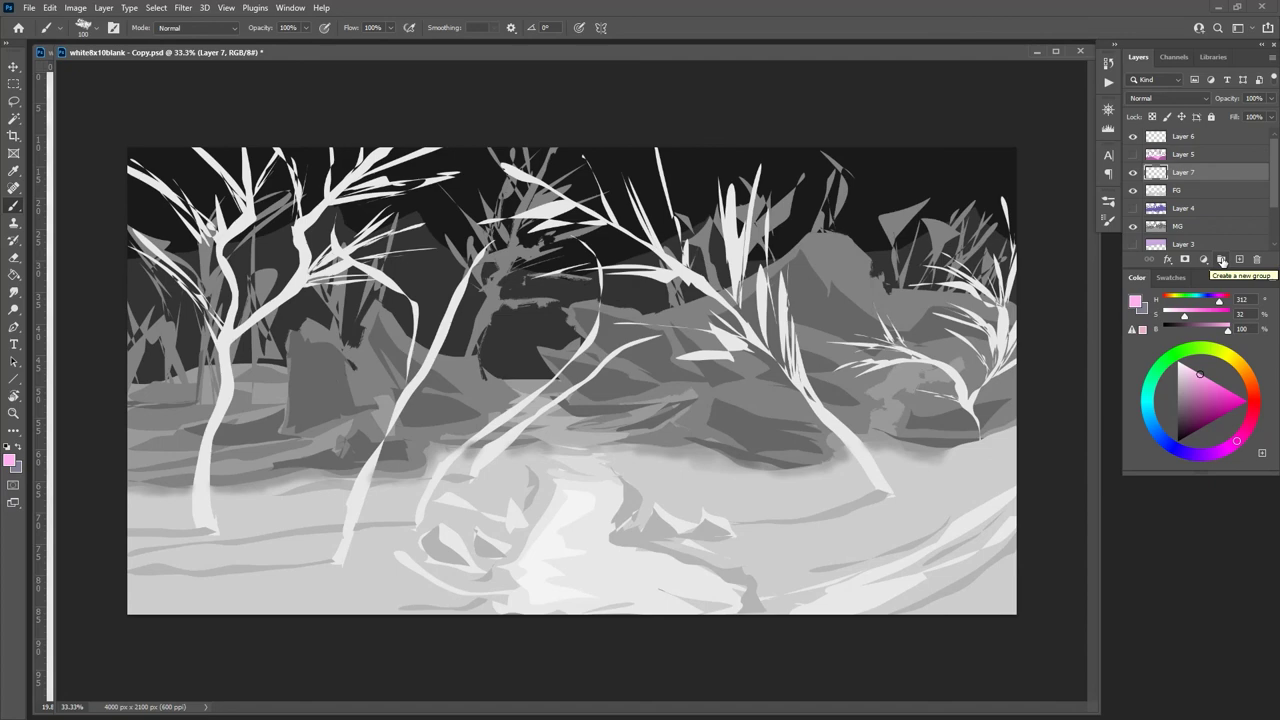
Step: Lasso a broad canopy shape around the leftmost tree, fill it with the trunk's sampled light gray on the new layer, and deselect
{"action": "key", "text": "l"}
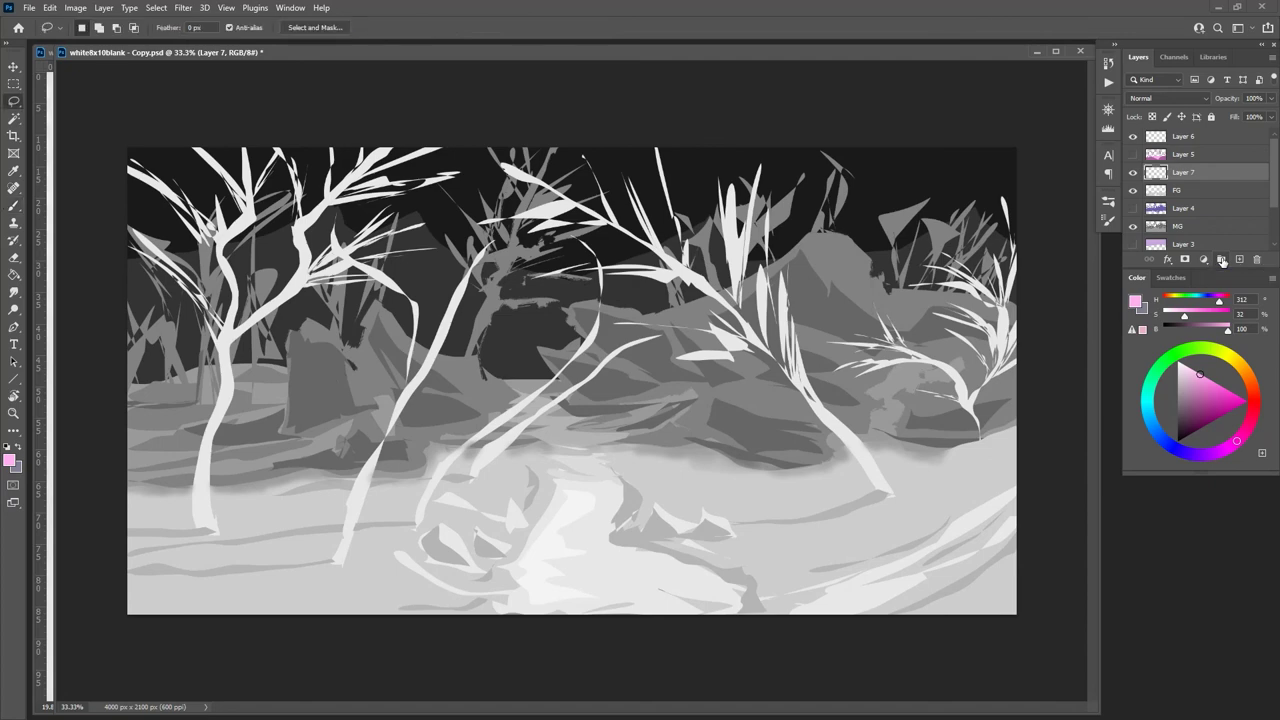
{"action": "key", "text": "g"}
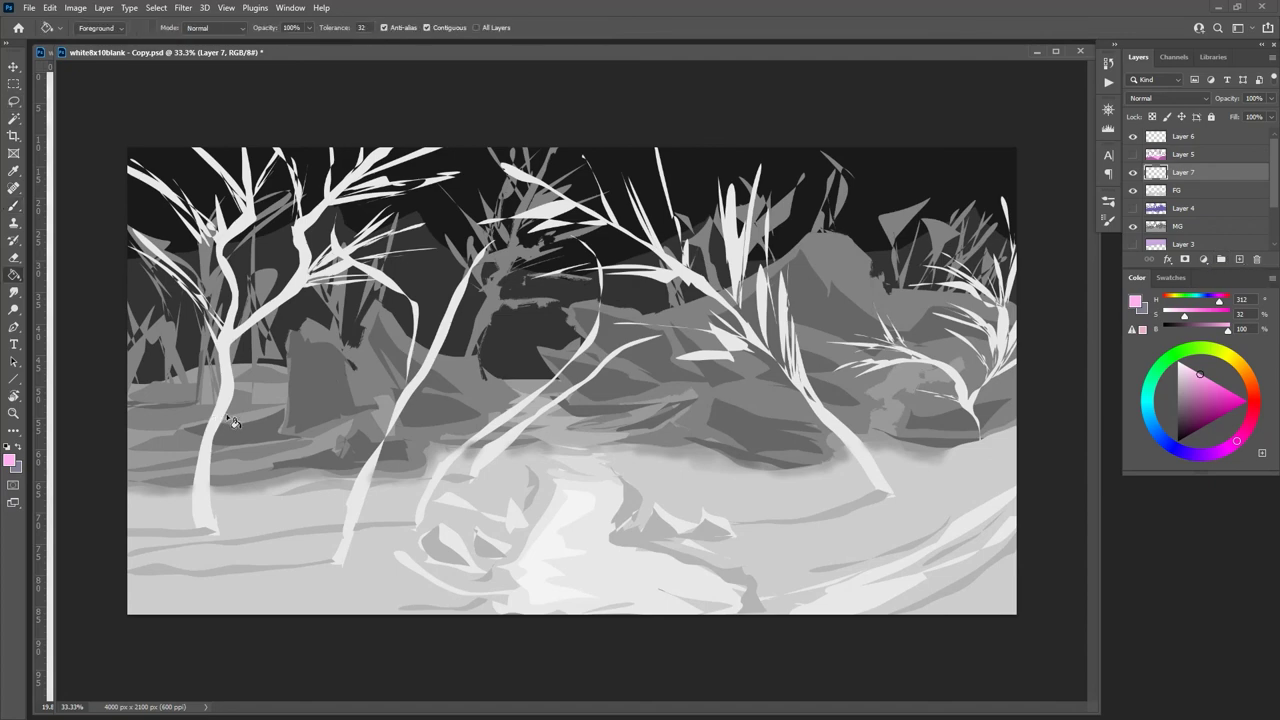
{"action": "left_click", "coordinate": [220, 443], "text": "alt"}
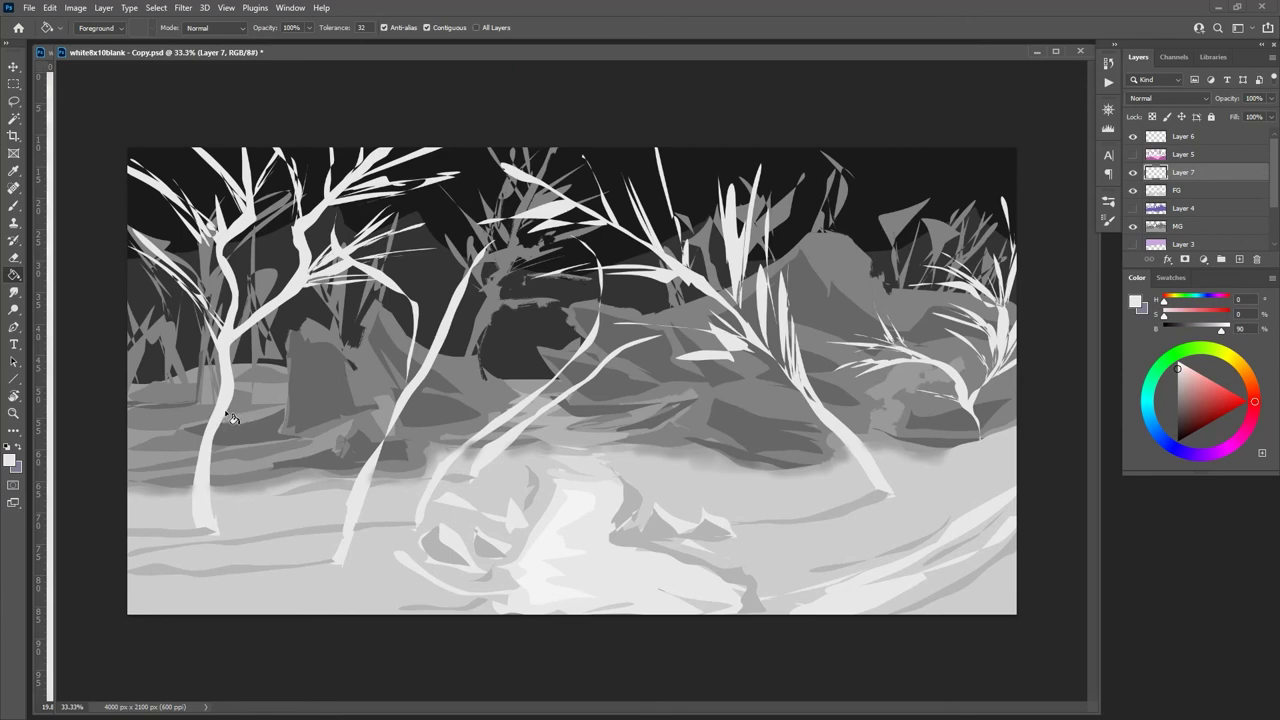
{"action": "key", "text": "l"}
{"action": "mouse_move", "coordinate": [216, 530]}
{"action": "left_mouse_down"}
{"action": "mouse_move", "coordinate": [233, 345]}
{"action": "mouse_move", "coordinate": [333, 288]}
{"action": "mouse_move", "coordinate": [320, 290]}
{"action": "mouse_move", "coordinate": [399, 277]}
{"action": "mouse_move", "coordinate": [398, 239]}
{"action": "mouse_move", "coordinate": [458, 168]}
{"action": "mouse_move", "coordinate": [358, 131]}
{"action": "mouse_move", "coordinate": [285, 133]}
{"action": "mouse_move", "coordinate": [262, 158]}
{"action": "mouse_move", "coordinate": [167, 133]}
{"action": "mouse_move", "coordinate": [109, 155]}
{"action": "mouse_move", "coordinate": [113, 299]}
{"action": "mouse_move", "coordinate": [220, 374]}
{"action": "mouse_move", "coordinate": [212, 528]}
{"action": "left_mouse_up"}
{"action": "key", "text": "g"}
{"action": "left_click", "coordinate": [240, 292]}
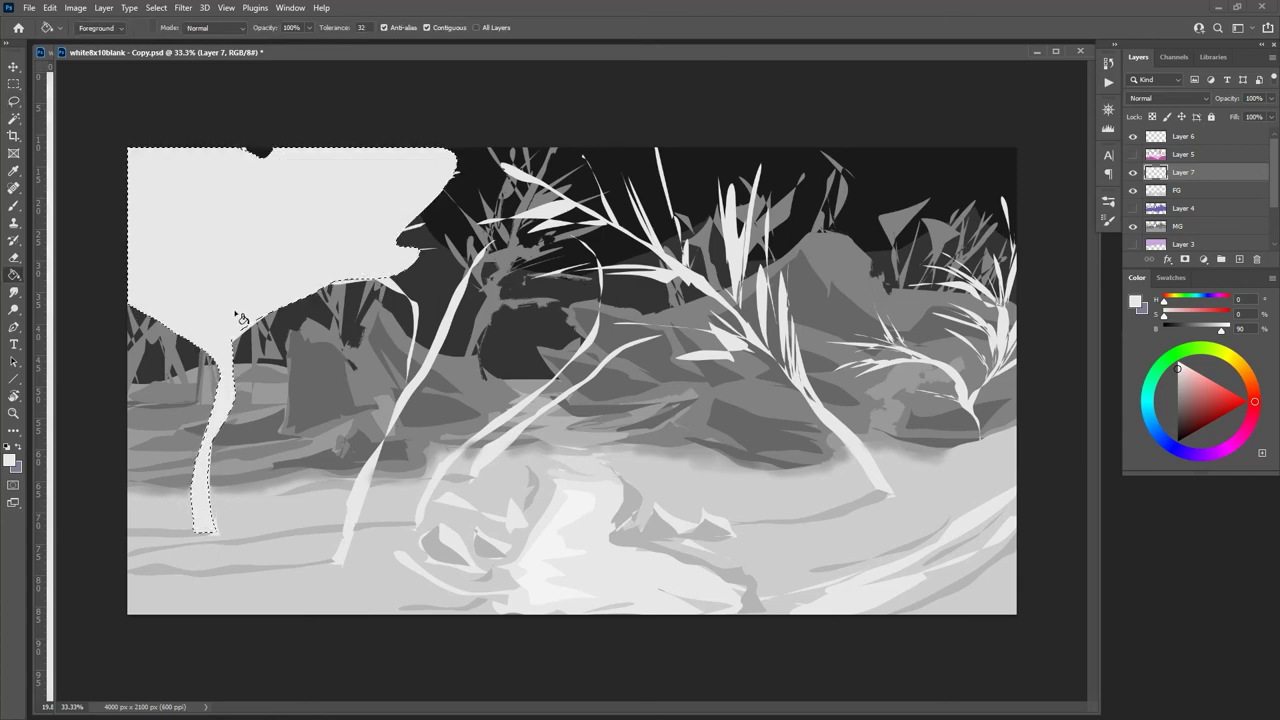
{"action": "key", "text": "l"}
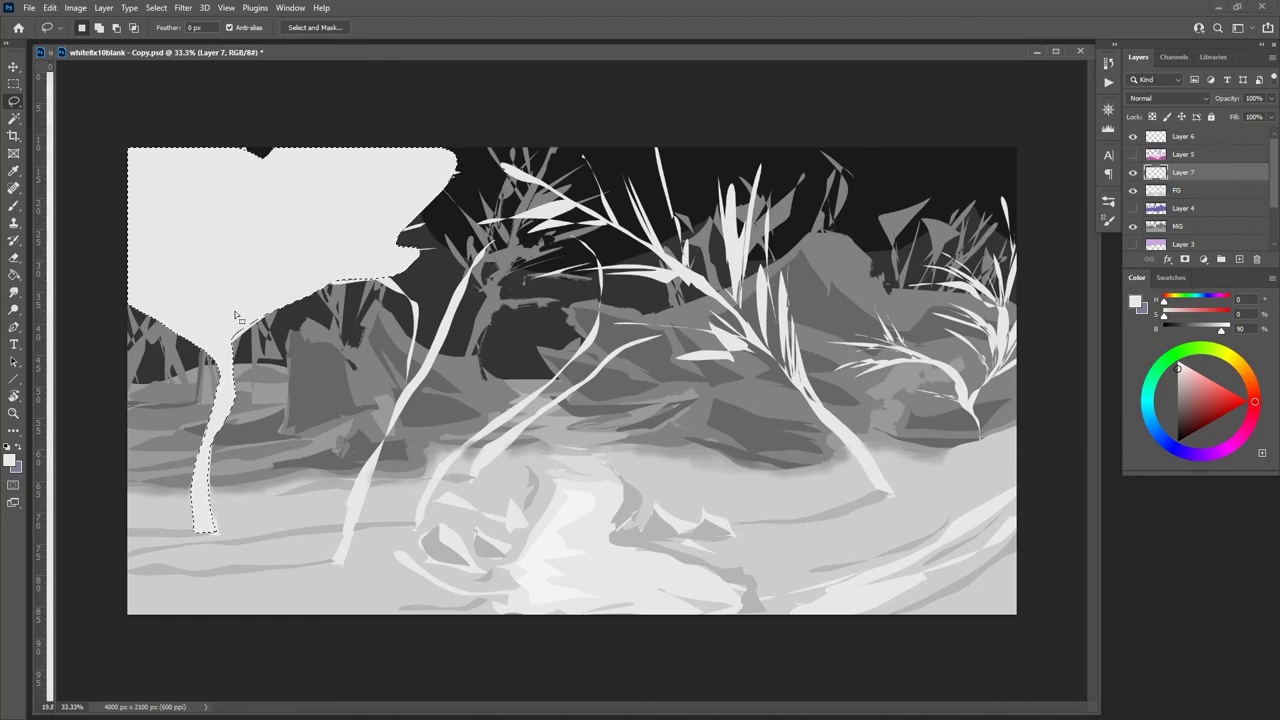
{"action": "key", "text": "ctrl+d"}
Step: Erase leafy gaps and ragged edges into the canopy fill with the Bush2 brush at 175 px
{"action": "key", "text": "e"}
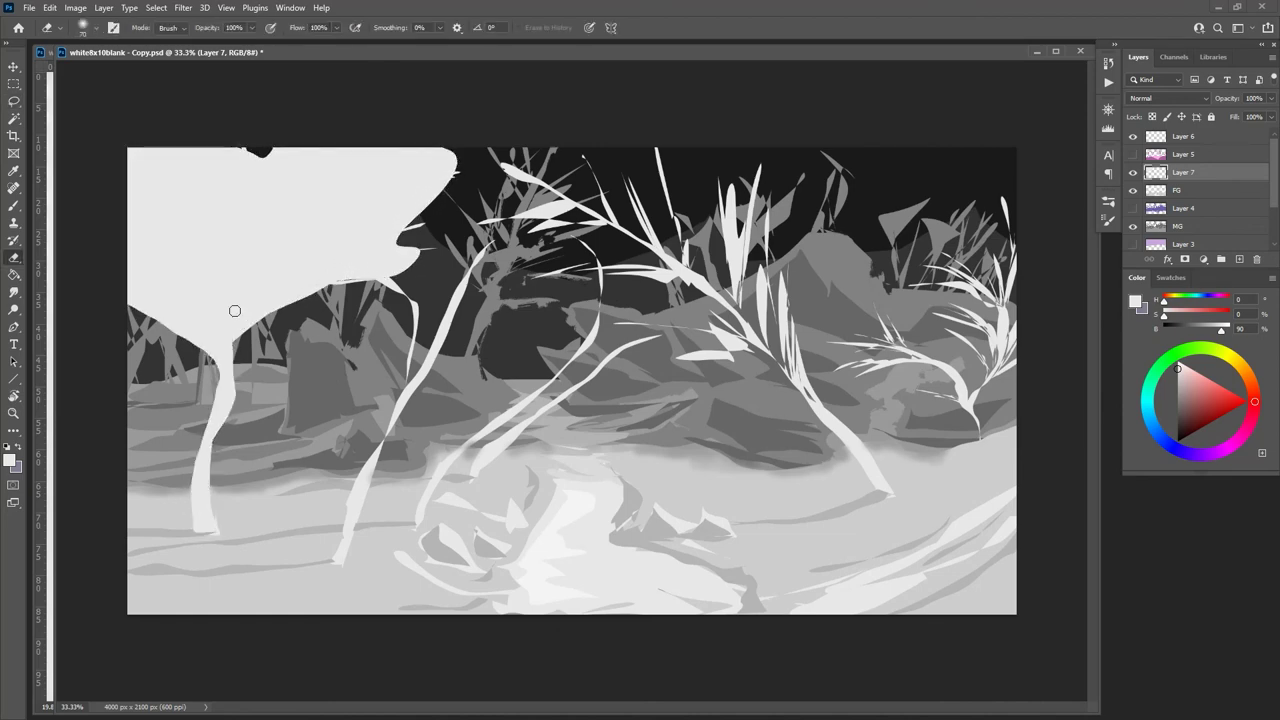
{"action": "left_click", "coordinate": [1108, 203]}
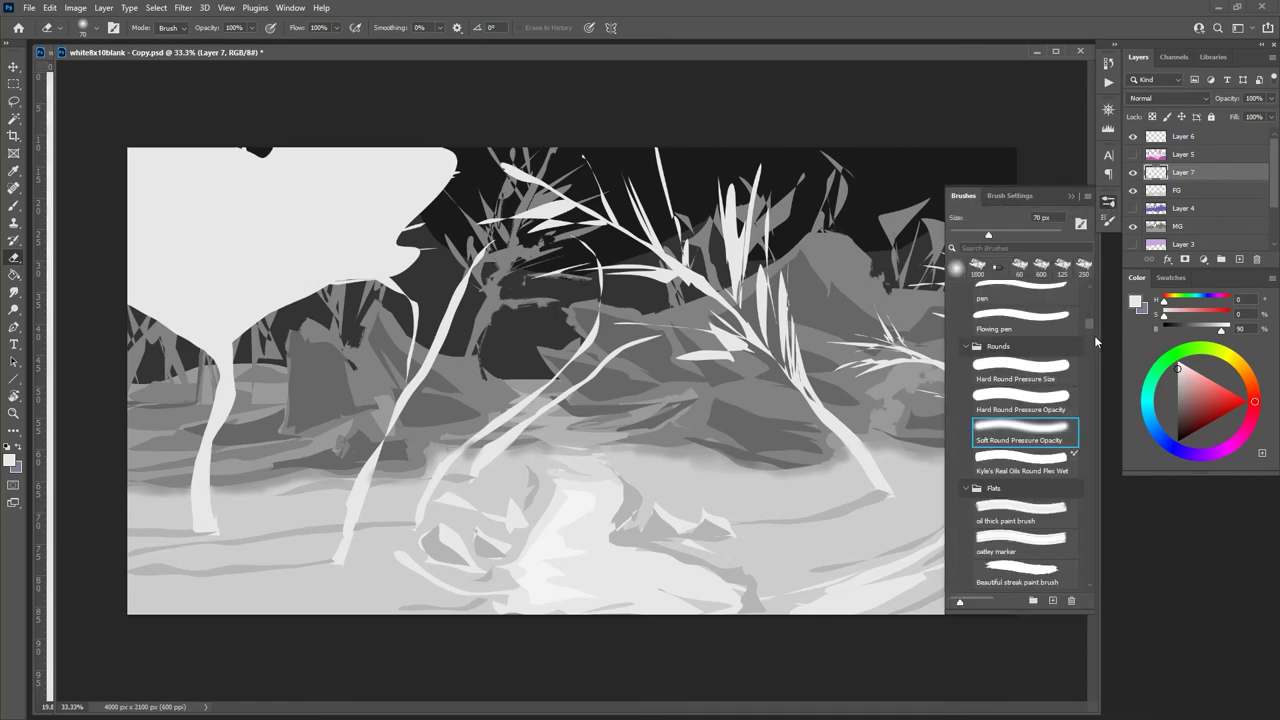
{"action": "left_click_drag", "start_coordinate": [1088, 322], "coordinate": [1092, 352]}
{"action": "left_click", "coordinate": [1025, 358]}
{"action": "key", "text": "bracketleft"}
{"action": "key", "text": "bracketleft"}
{"action": "key", "text": "bracketleft"}
{"action": "key", "text": "bracketleft"}
{"action": "key", "text": "bracketleft"}
{"action": "key", "text": "bracketleft"}
{"action": "key", "text": "bracketleft"}
{"action": "key", "text": "bracketleft"}
{"action": "mouse_move", "coordinate": [375, 228]}
{"action": "left_mouse_down"}
{"action": "mouse_move", "coordinate": [436, 199]}
{"action": "mouse_move", "coordinate": [428, 274]}
{"action": "mouse_move", "coordinate": [346, 280]}
{"action": "mouse_move", "coordinate": [282, 316]}
{"action": "mouse_move", "coordinate": [245, 298]}
{"action": "mouse_move", "coordinate": [275, 300]}
{"action": "left_mouse_up"}
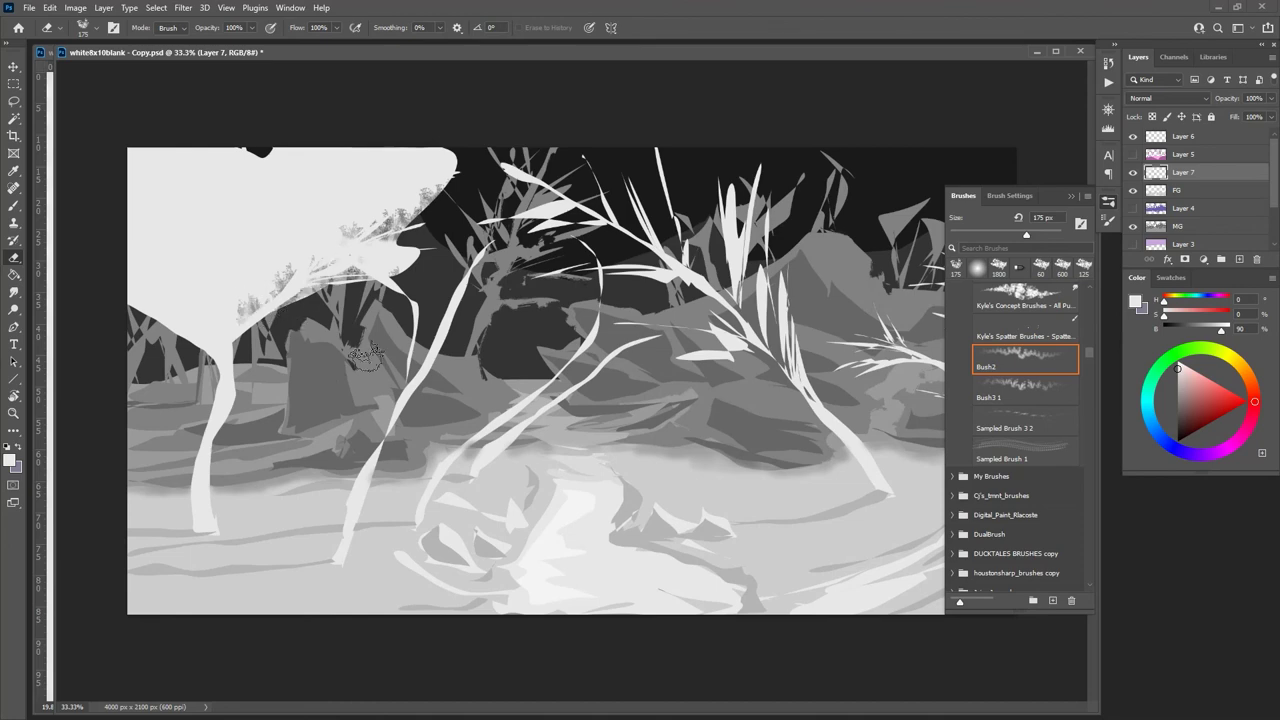
{"action": "mouse_move", "coordinate": [372, 215]}
{"action": "left_mouse_down"}
{"action": "mouse_move", "coordinate": [409, 247]}
{"action": "mouse_move", "coordinate": [309, 285]}
{"action": "left_mouse_up"}
{"action": "mouse_move", "coordinate": [445, 152]}
{"action": "left_mouse_down"}
{"action": "mouse_move", "coordinate": [402, 160]}
{"action": "mouse_move", "coordinate": [477, 170]}
{"action": "mouse_move", "coordinate": [420, 228]}
{"action": "mouse_move", "coordinate": [478, 145]}
{"action": "mouse_move", "coordinate": [452, 145]}
{"action": "mouse_move", "coordinate": [400, 305]}
{"action": "mouse_move", "coordinate": [362, 295]}
{"action": "mouse_move", "coordinate": [335, 335]}
{"action": "mouse_move", "coordinate": [232, 258]}
{"action": "mouse_move", "coordinate": [205, 192]}
{"action": "mouse_move", "coordinate": [190, 195]}
{"action": "mouse_move", "coordinate": [205, 265]}
{"action": "mouse_move", "coordinate": [172, 212]}
{"action": "mouse_move", "coordinate": [162, 238]}
{"action": "mouse_move", "coordinate": [192, 292]}
{"action": "mouse_move", "coordinate": [145, 250]}
{"action": "mouse_move", "coordinate": [173, 342]}
{"action": "mouse_move", "coordinate": [180, 320]}
{"action": "mouse_move", "coordinate": [165, 328]}
{"action": "mouse_move", "coordinate": [118, 302]}
{"action": "mouse_move", "coordinate": [145, 298]}
{"action": "mouse_move", "coordinate": [185, 352]}
{"action": "mouse_move", "coordinate": [178, 318]}
{"action": "mouse_move", "coordinate": [188, 343]}
{"action": "mouse_move", "coordinate": [278, 256]}
{"action": "mouse_move", "coordinate": [190, 182]}
{"action": "mouse_move", "coordinate": [165, 212]}
{"action": "mouse_move", "coordinate": [122, 198]}
{"action": "mouse_move", "coordinate": [150, 300]}
{"action": "mouse_move", "coordinate": [193, 343]}
{"action": "mouse_move", "coordinate": [238, 342]}
{"action": "mouse_move", "coordinate": [205, 362]}
{"action": "mouse_move", "coordinate": [178, 325]}
{"action": "mouse_move", "coordinate": [277, 187]}
{"action": "mouse_move", "coordinate": [258, 260]}
{"action": "mouse_move", "coordinate": [258, 160]}
{"action": "mouse_move", "coordinate": [153, 124]}
{"action": "left_mouse_up"}
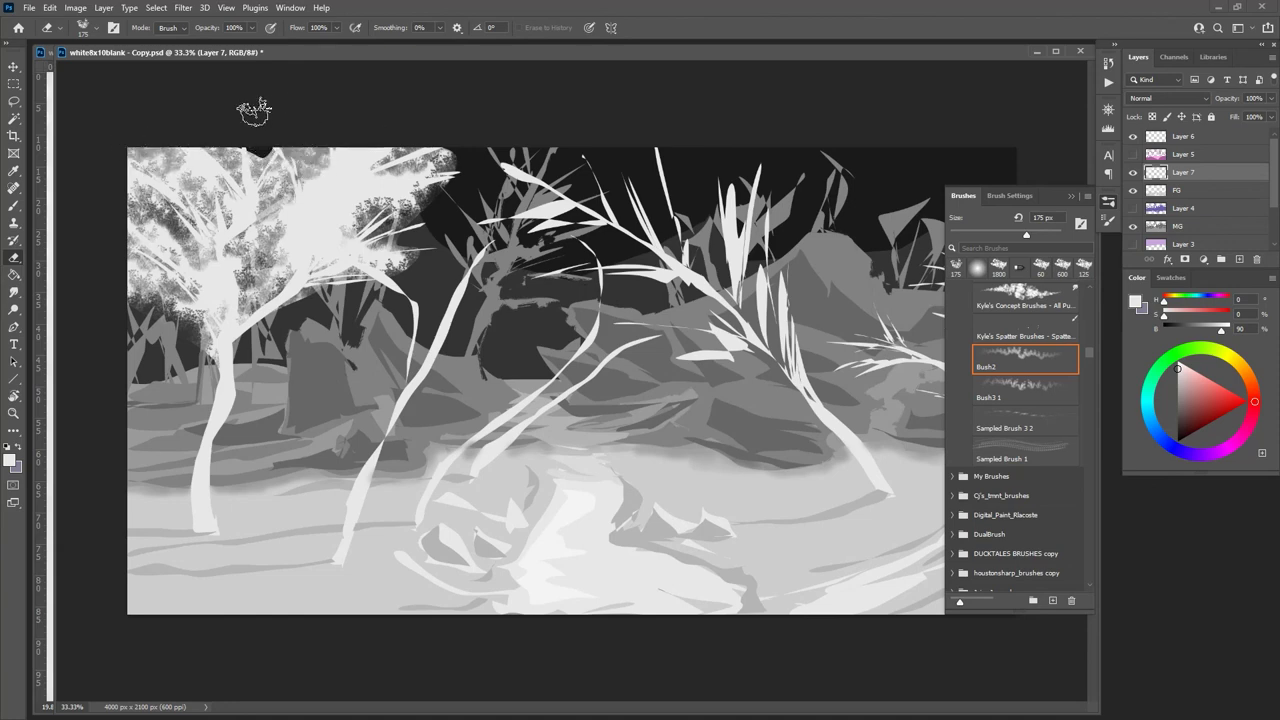
{"action": "left_click_drag", "start_coordinate": [333, 203], "coordinate": [345, 248]}
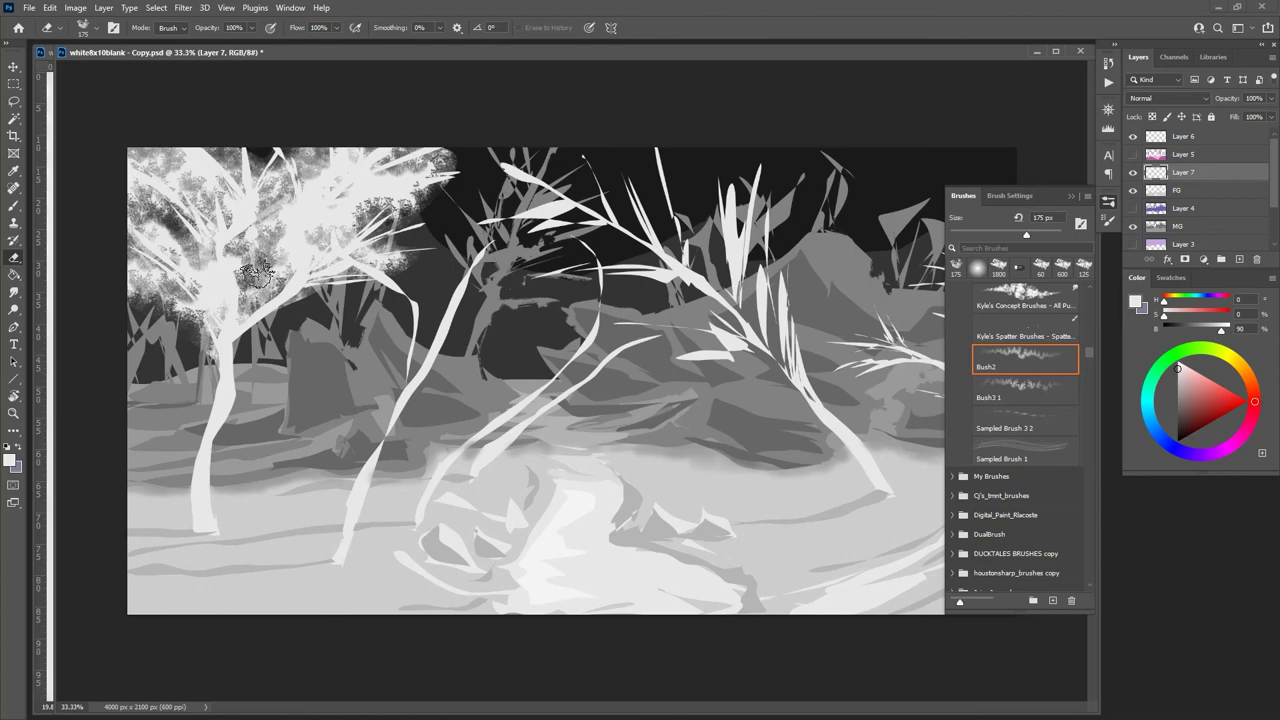
Step: Merge the canopy layer with FG and show the pink color layer Layer 5 again
{"action": "left_click", "coordinate": [1186, 188], "text": "shift"}
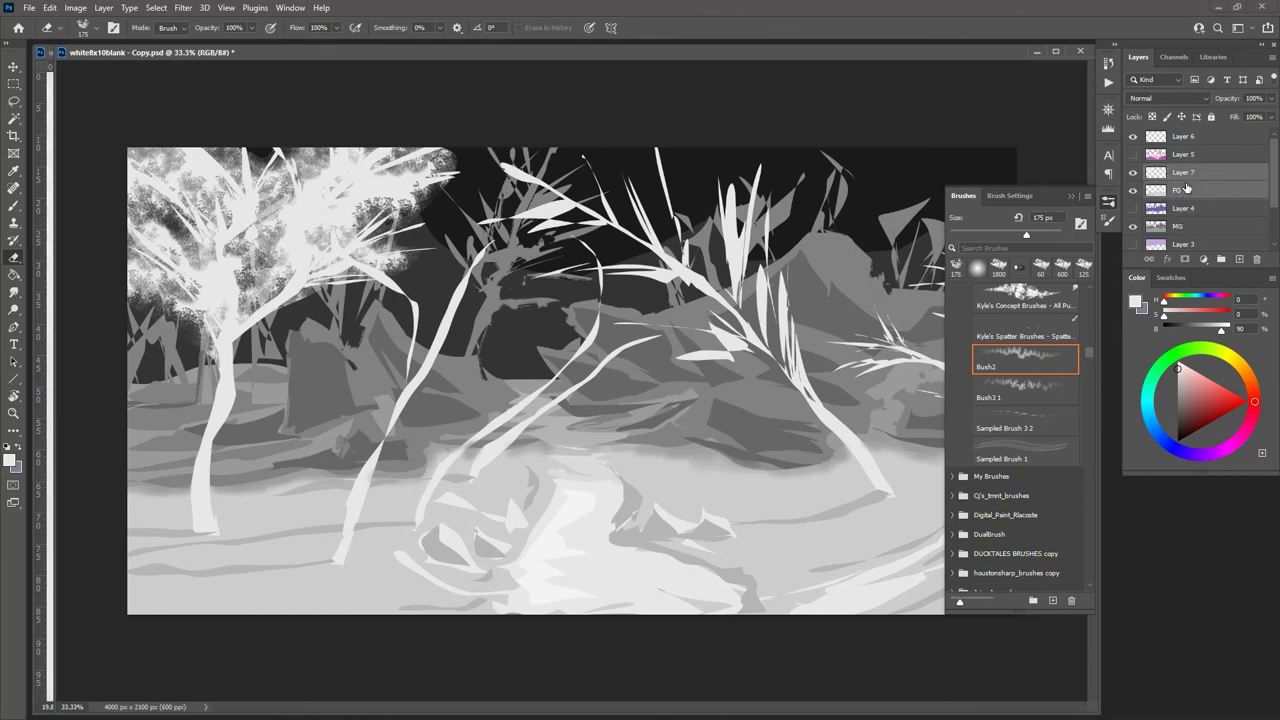
{"action": "key", "text": "ctrl+e"}
{"action": "left_click", "coordinate": [1133, 154]}
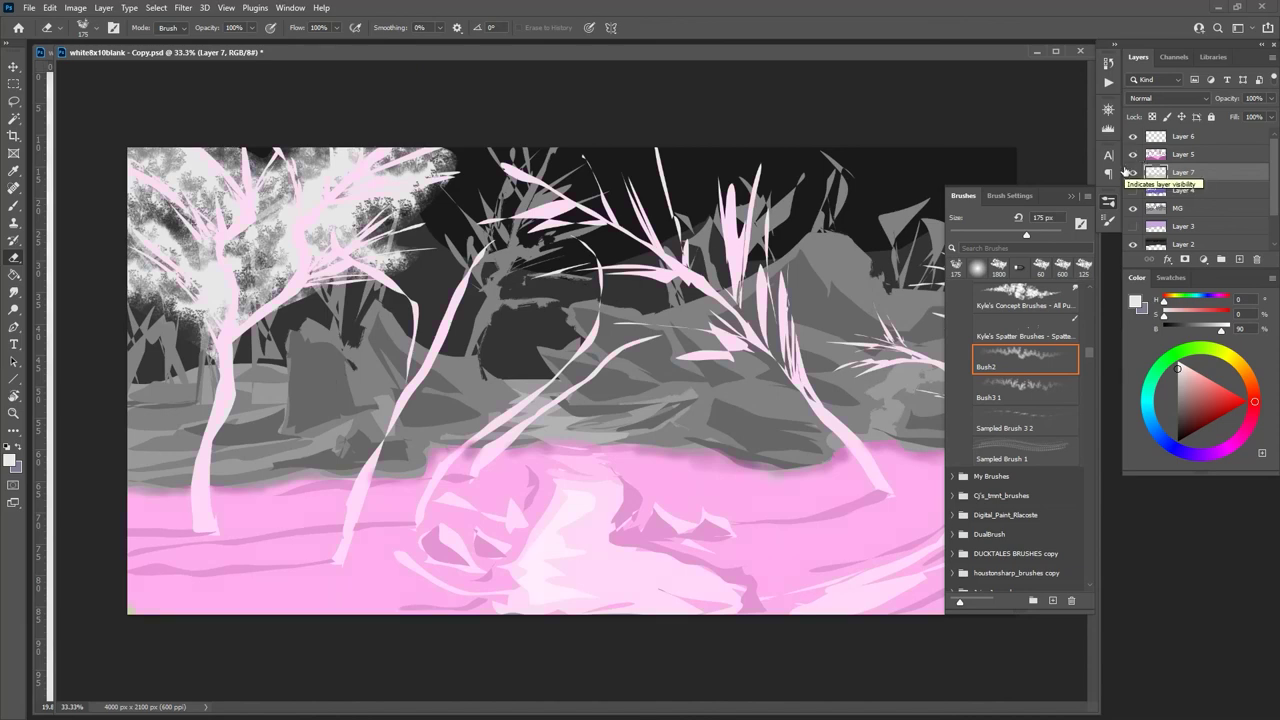
Step: On Layer 5, sample the ground's pink and darken the brush color to H 312, S 45, B 64
{"action": "left_click", "coordinate": [1170, 156]}
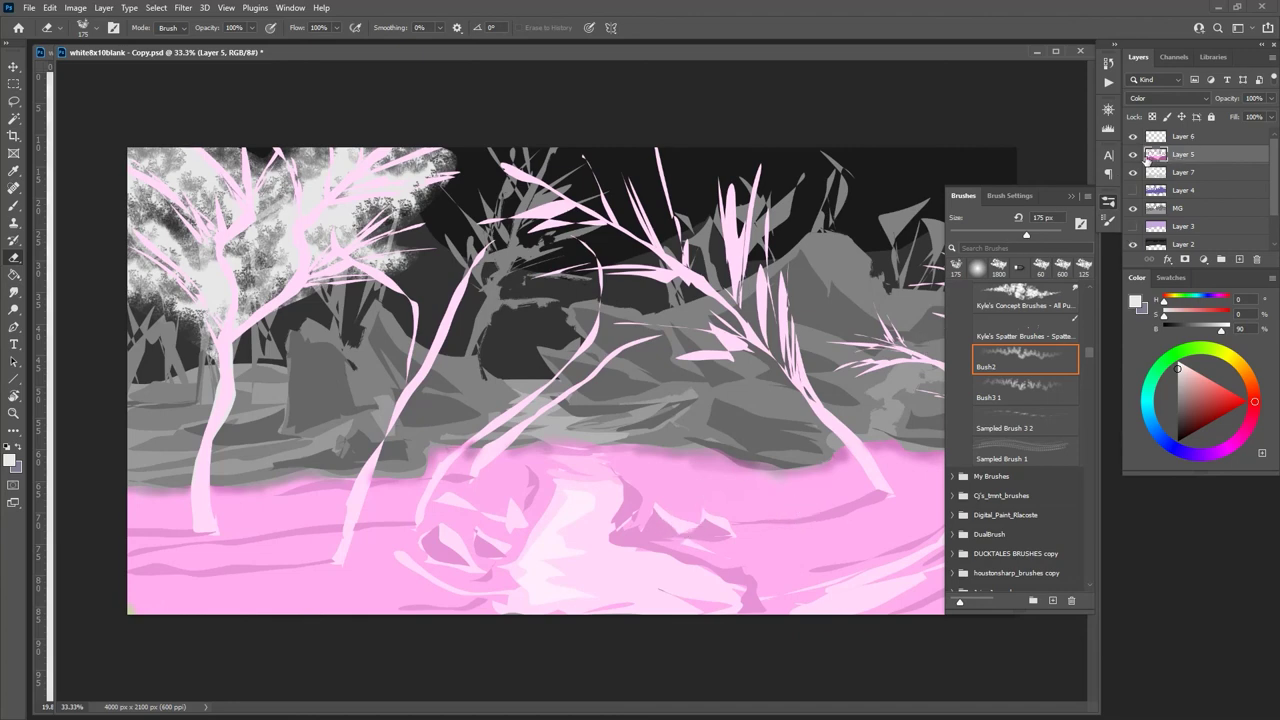
{"action": "key", "text": "i"}
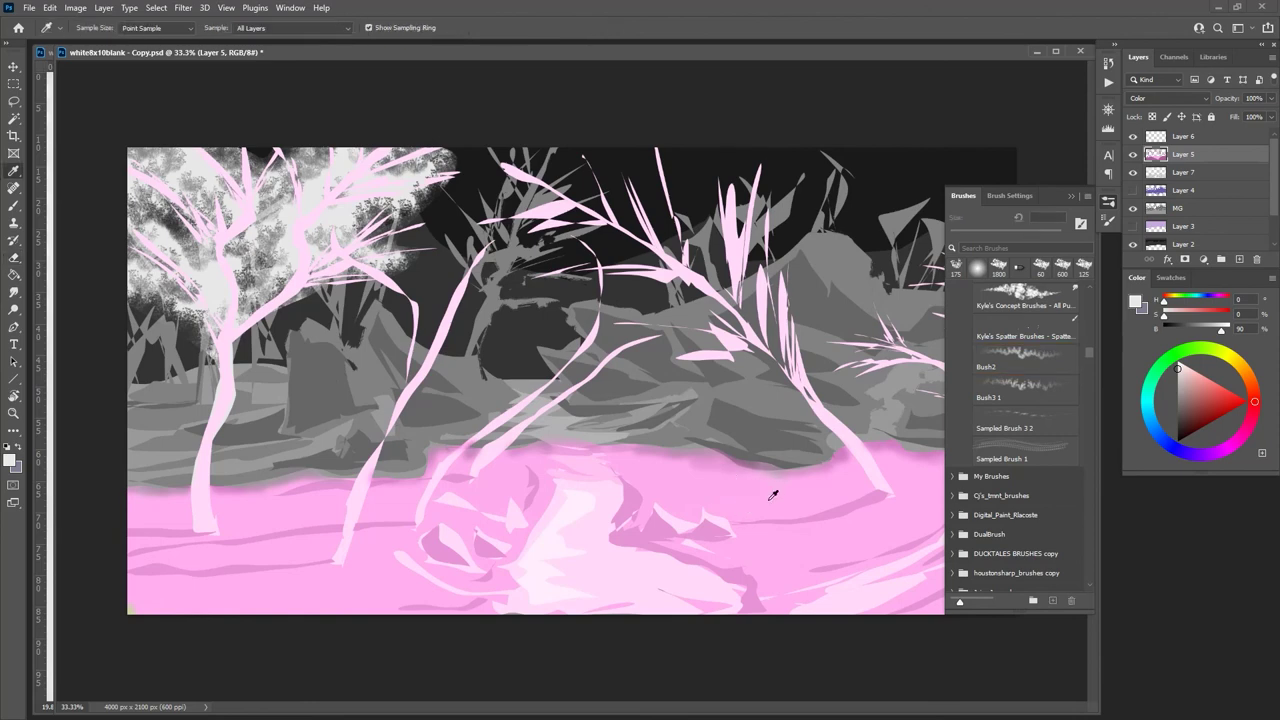
{"action": "left_click", "coordinate": [761, 517]}
{"action": "left_click", "coordinate": [1199, 400]}
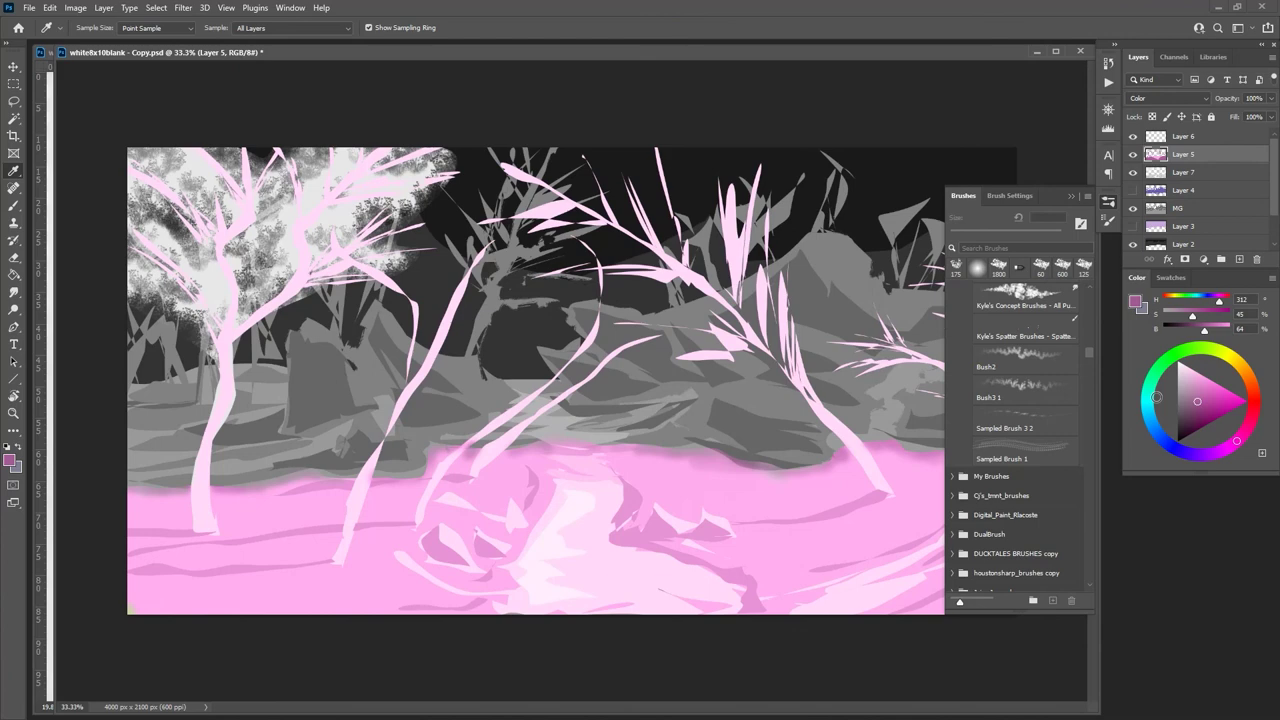
{"action": "key", "text": "b"}
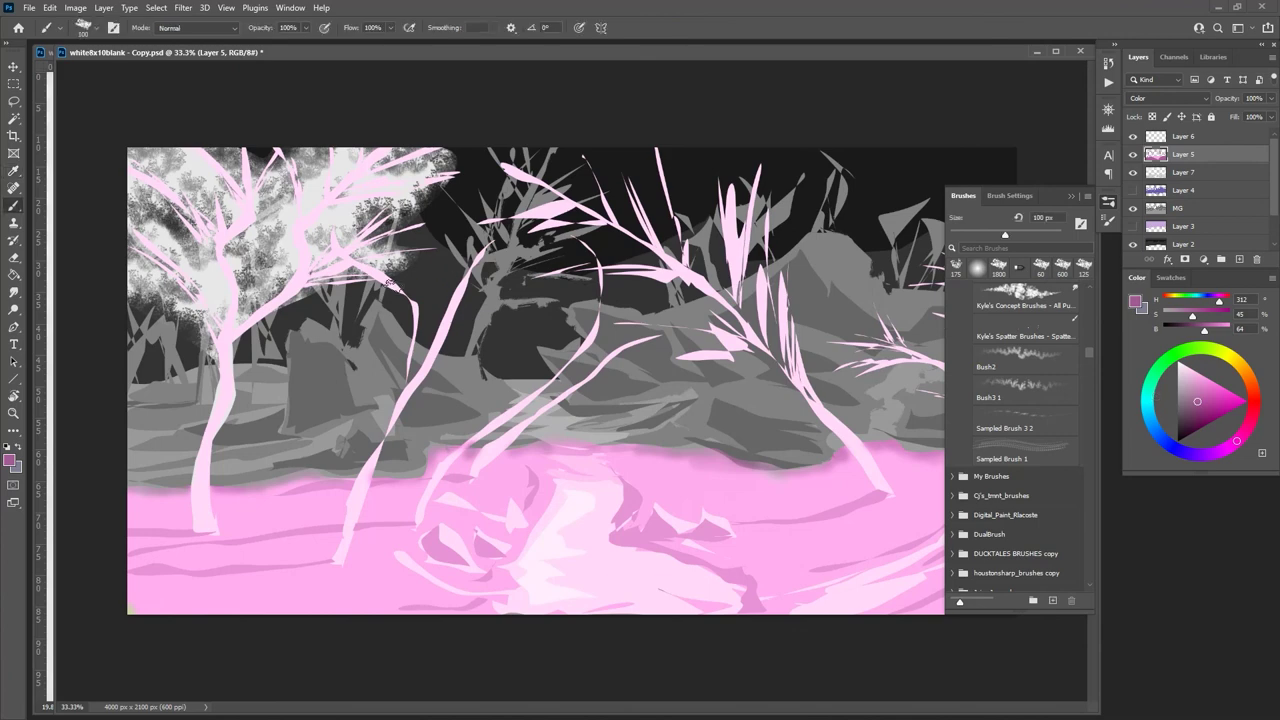
Step: Try brushing the darker pink over the left tree's canopy with an 1100 px brush and no selection
{"action": "key", "text": "bracketright"}
{"action": "key", "text": "bracketright"}
{"action": "key", "text": "bracketright"}
{"action": "key", "text": "bracketright"}
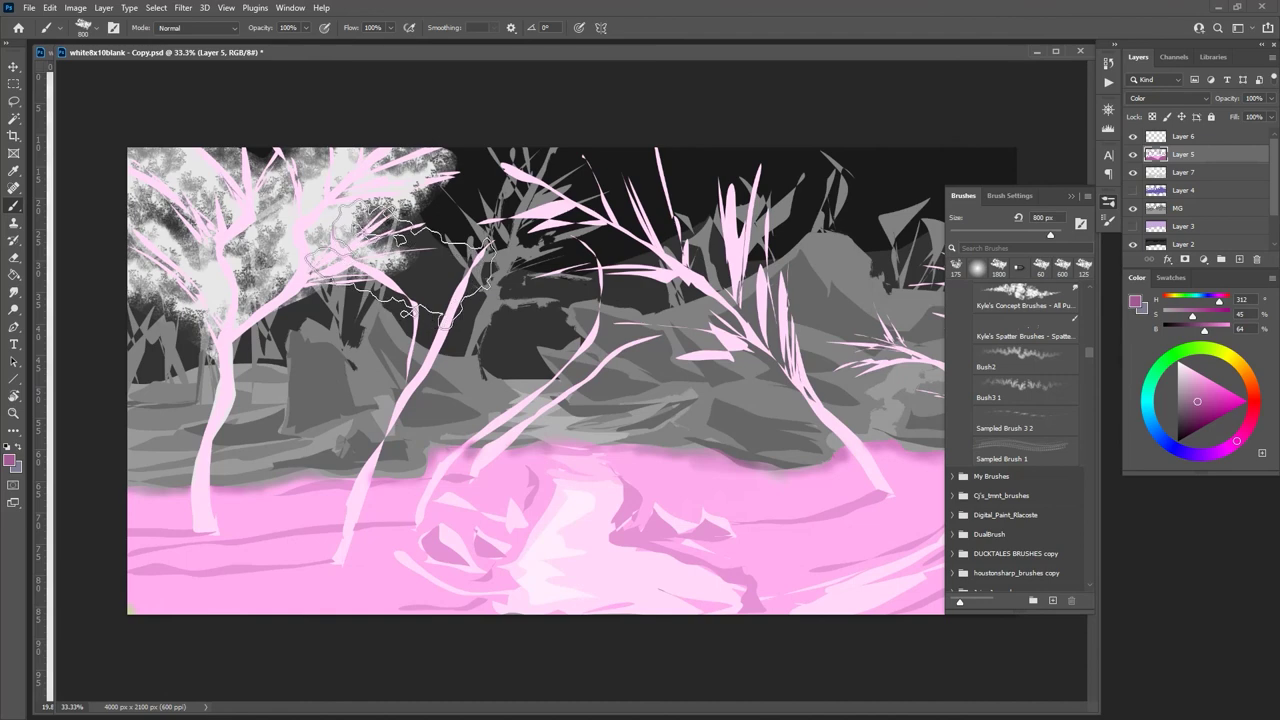
{"action": "mouse_move", "coordinate": [480, 160]}
{"action": "left_mouse_down"}
{"action": "mouse_move", "coordinate": [300, 205]}
{"action": "mouse_move", "coordinate": [230, 285]}
{"action": "left_mouse_up"}
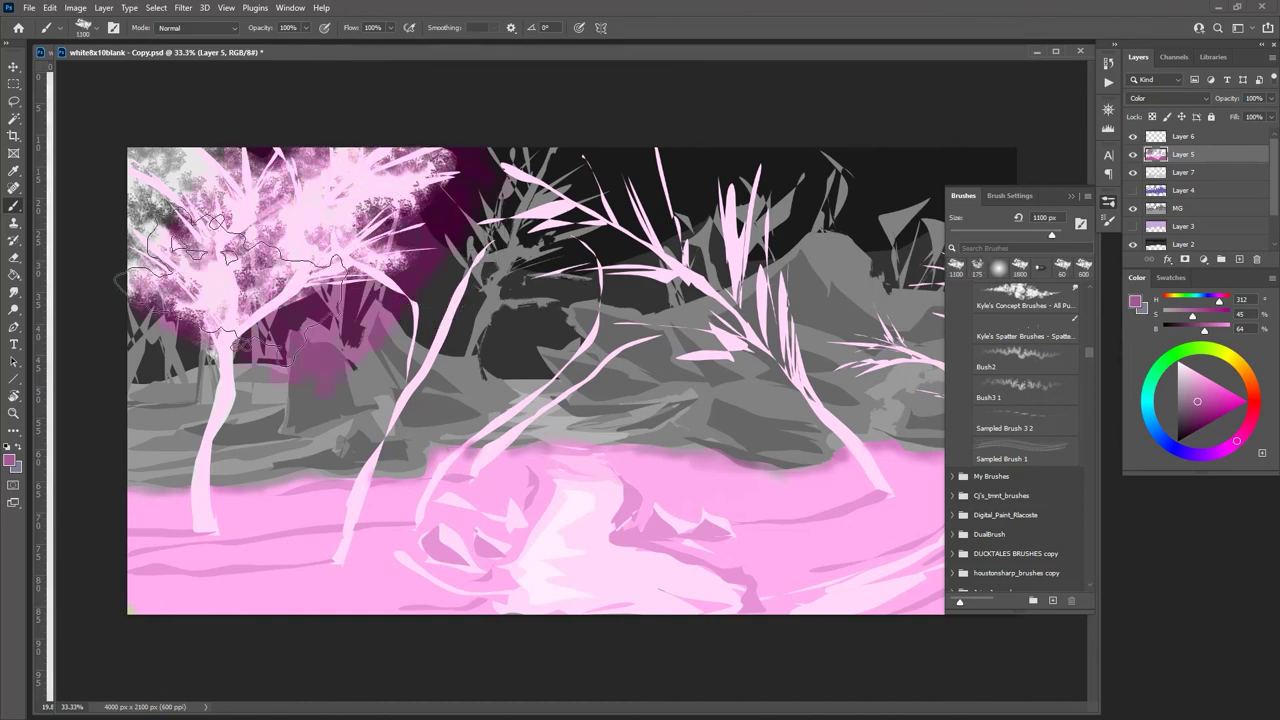
{"action": "key", "text": "ctrl+z"}
{"action": "key", "text": "ctrl+z"}
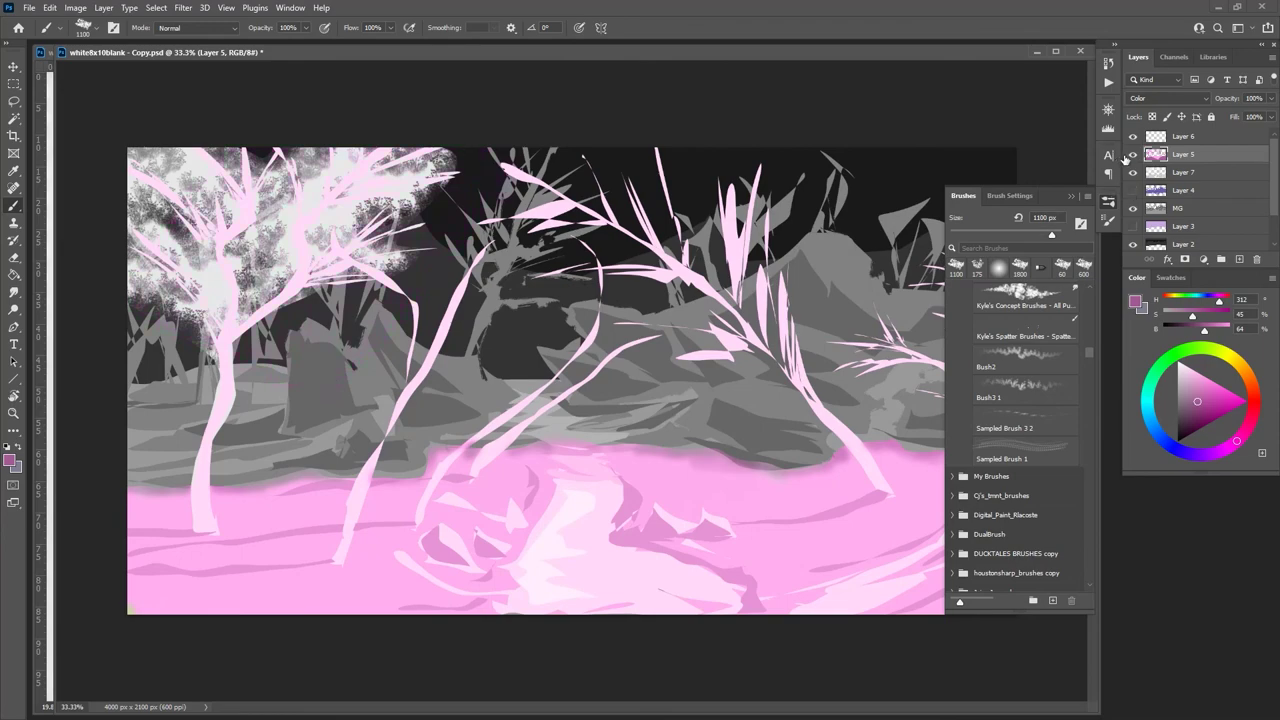
Step: Load the merged foreground layer's pixels as a selection, brush the pink over the canopy on Layer 5, and deselect
{"action": "left_click", "coordinate": [1155, 154], "text": "ctrl"}
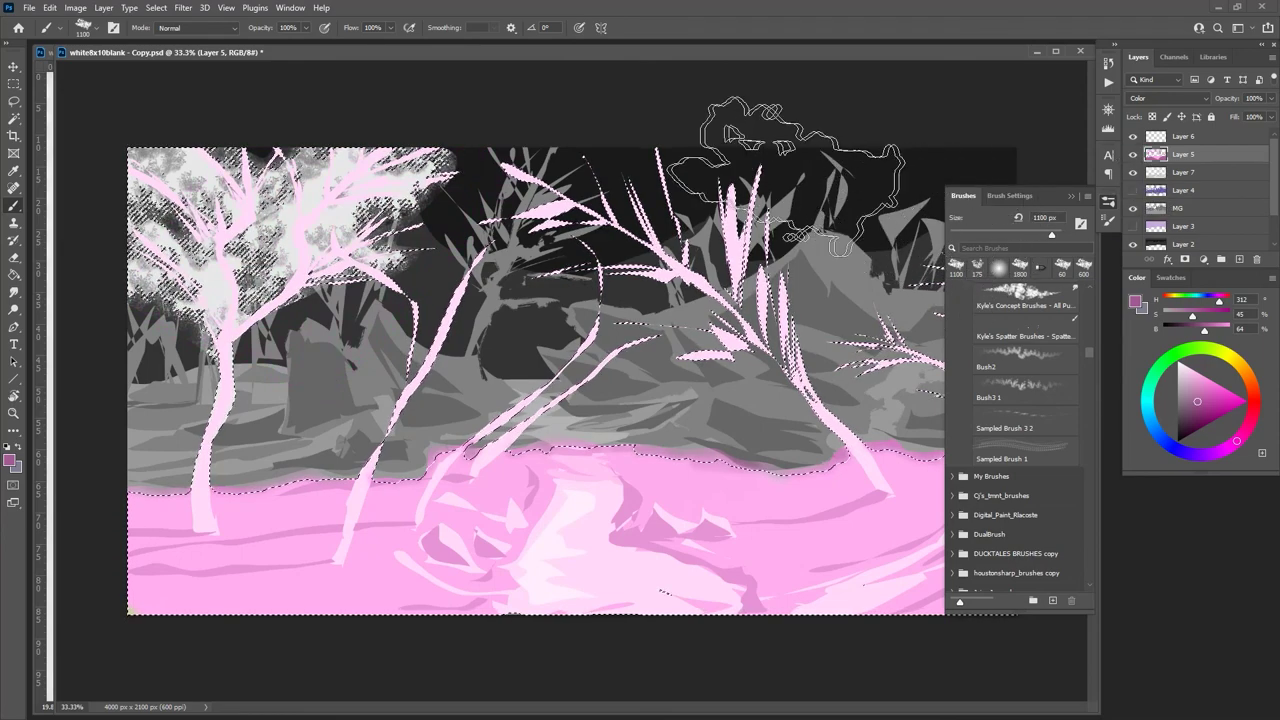
{"action": "mouse_move", "coordinate": [285, 175]}
{"action": "left_mouse_down"}
{"action": "mouse_move", "coordinate": [165, 300]}
{"action": "mouse_move", "coordinate": [145, 280]}
{"action": "mouse_move", "coordinate": [135, 245]}
{"action": "mouse_move", "coordinate": [380, 160]}
{"action": "mouse_move", "coordinate": [445, 190]}
{"action": "mouse_move", "coordinate": [260, 180]}
{"action": "left_mouse_up"}
{"action": "key", "text": "ctrl+d"}
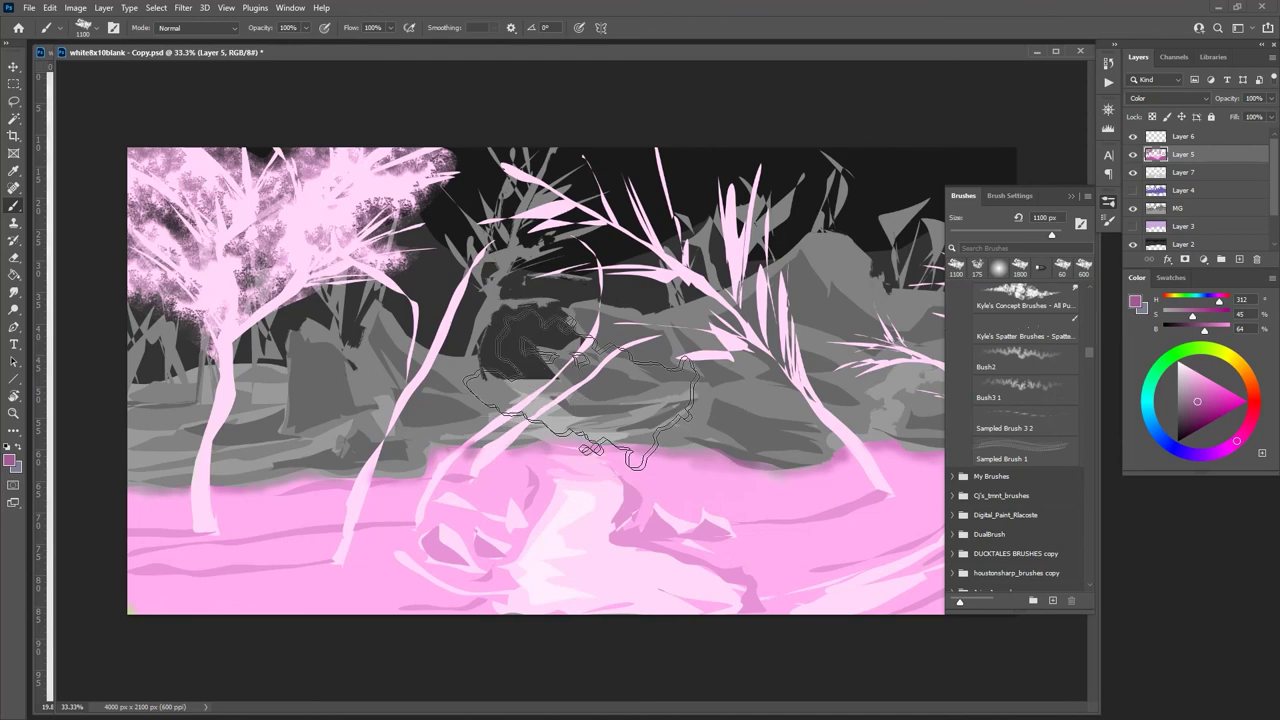
Step: Try brushing a green of H 115, S 45, B 64 over the left tree's canopy without a selection
{"action": "left_click", "coordinate": [1184, 299]}
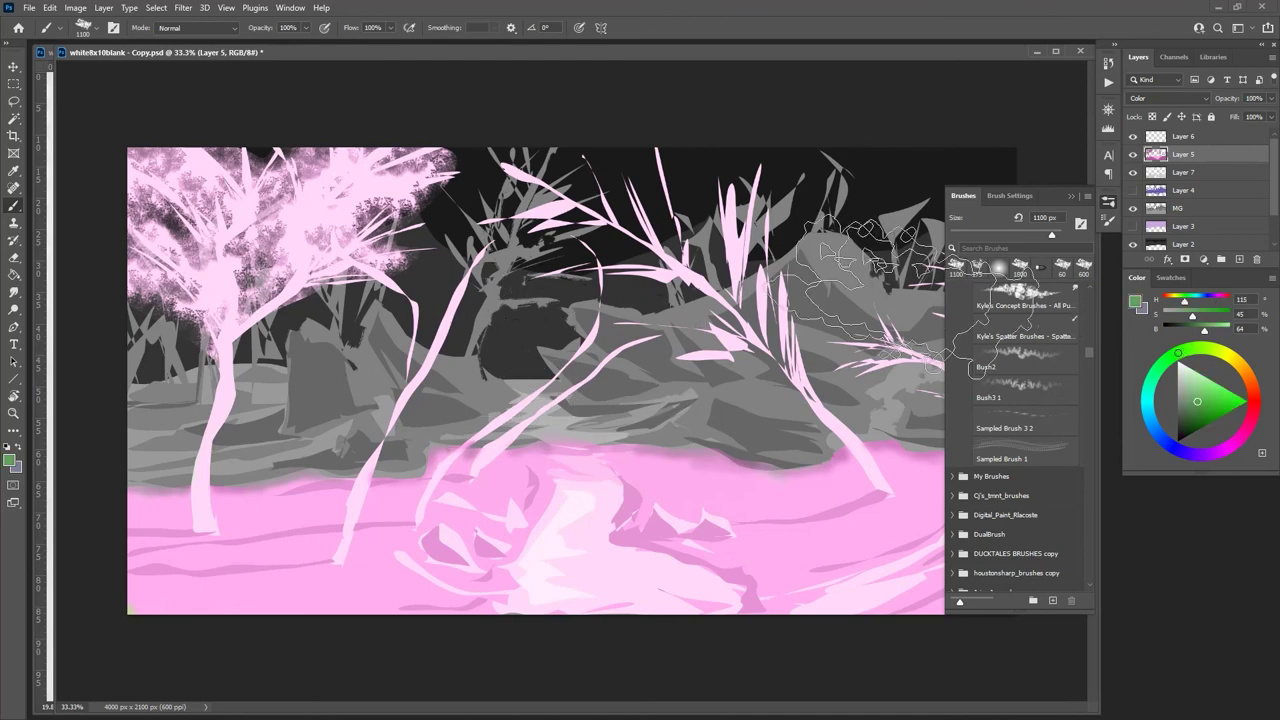
{"action": "mouse_move", "coordinate": [250, 185]}
{"action": "left_mouse_down"}
{"action": "mouse_move", "coordinate": [198, 198]}
{"action": "mouse_move", "coordinate": [160, 248]}
{"action": "mouse_move", "coordinate": [320, 198]}
{"action": "mouse_move", "coordinate": [345, 155]}
{"action": "mouse_move", "coordinate": [200, 250]}
{"action": "left_mouse_up"}
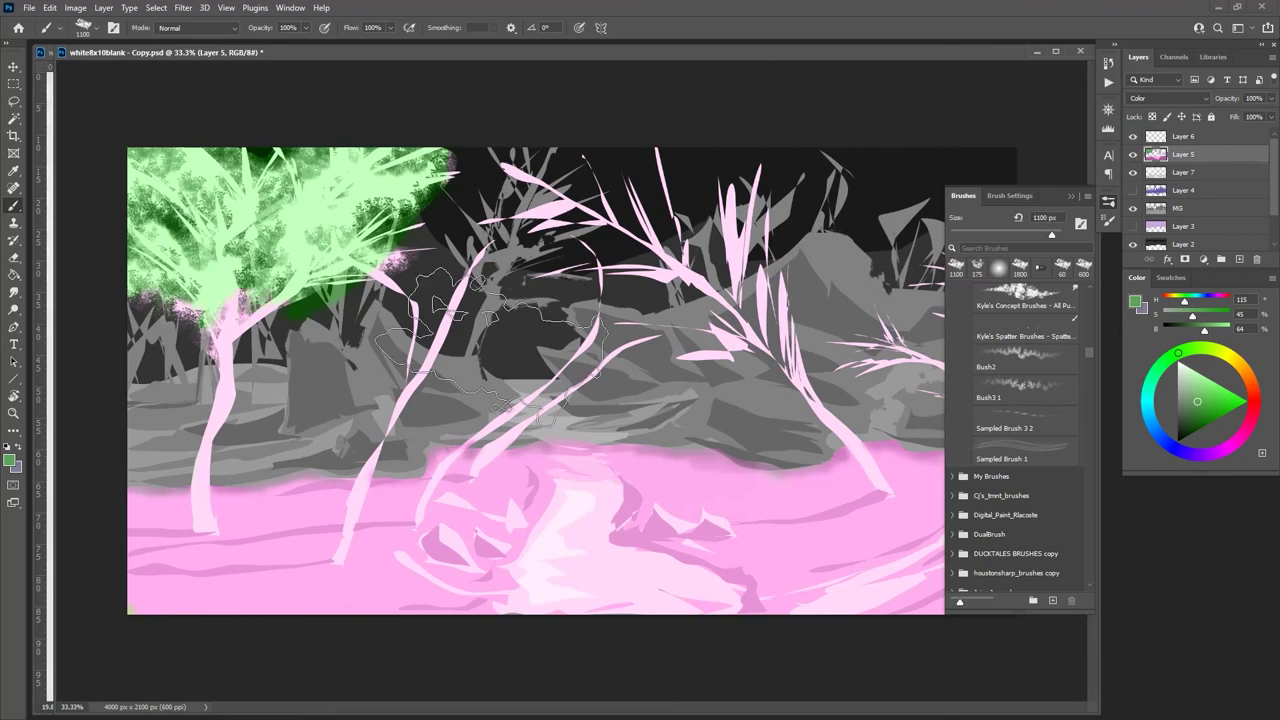
{"action": "key", "text": "ctrl+z"}
{"action": "key", "text": "ctrl+z"}
{"action": "key", "text": "ctrl+z"}
{"action": "key", "text": "ctrl+z"}
{"action": "key", "text": "ctrl+z"}
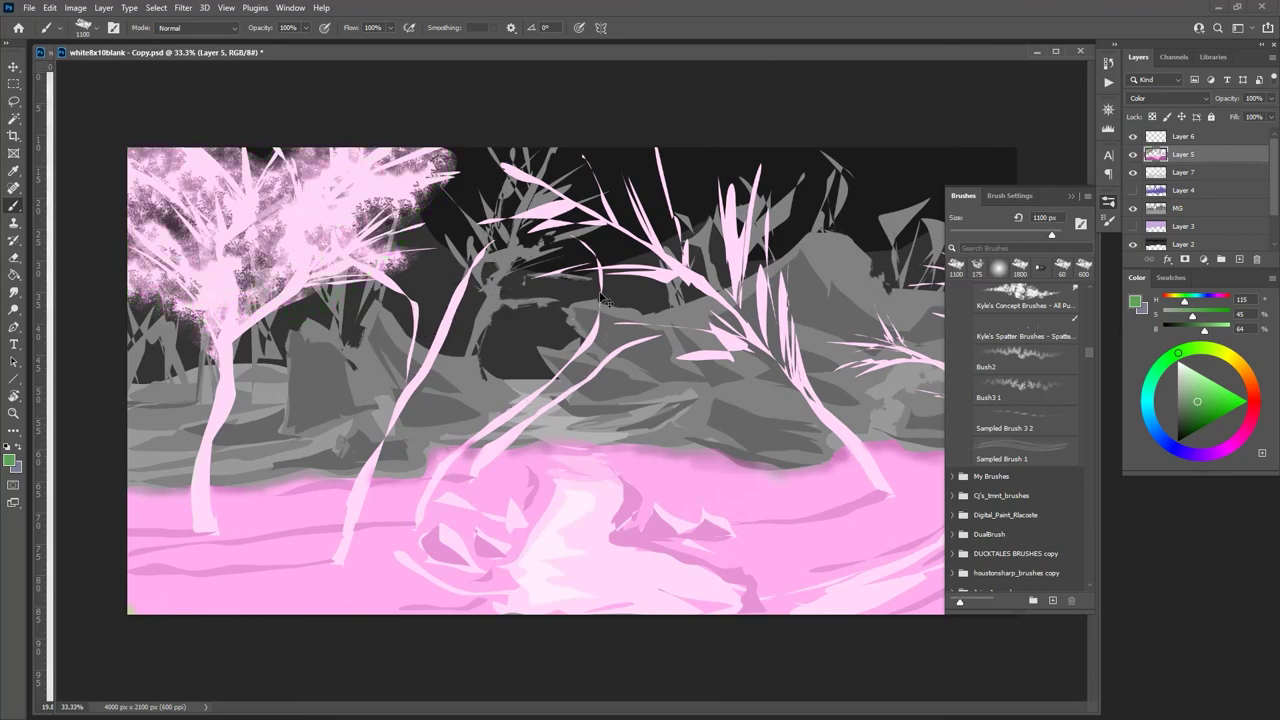
Step: Brush the green over the left tree's canopy inside the loaded foreground selection
{"action": "mouse_move", "coordinate": [160, 205]}
{"action": "left_mouse_down"}
{"action": "mouse_move", "coordinate": [200, 190]}
{"action": "mouse_move", "coordinate": [140, 230]}
{"action": "mouse_move", "coordinate": [165, 280]}
{"action": "mouse_move", "coordinate": [285, 170]}
{"action": "mouse_move", "coordinate": [310, 155]}
{"action": "mouse_move", "coordinate": [350, 160]}
{"action": "mouse_move", "coordinate": [290, 185]}
{"action": "mouse_move", "coordinate": [265, 220]}
{"action": "mouse_move", "coordinate": [290, 225]}
{"action": "mouse_move", "coordinate": [230, 225]}
{"action": "mouse_move", "coordinate": [180, 270]}
{"action": "mouse_move", "coordinate": [300, 250]}
{"action": "mouse_move", "coordinate": [270, 205]}
{"action": "left_mouse_up"}
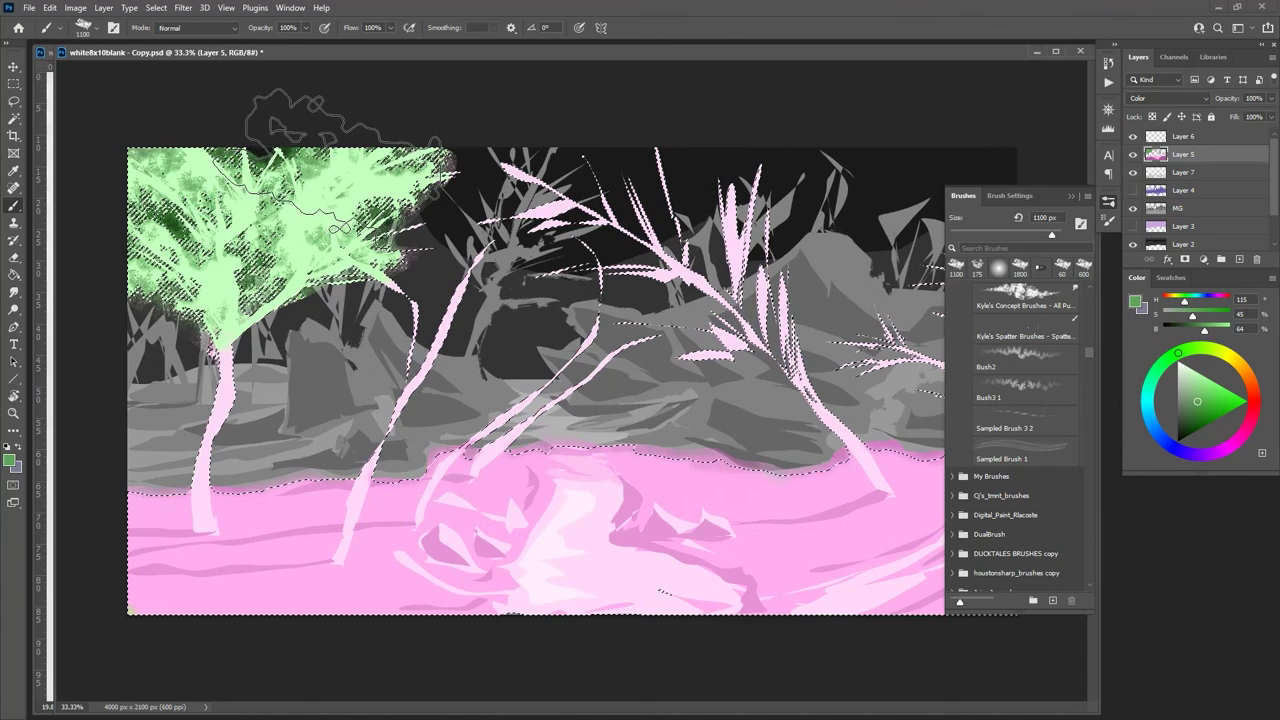
{"action": "key", "text": "ctrl+d"}
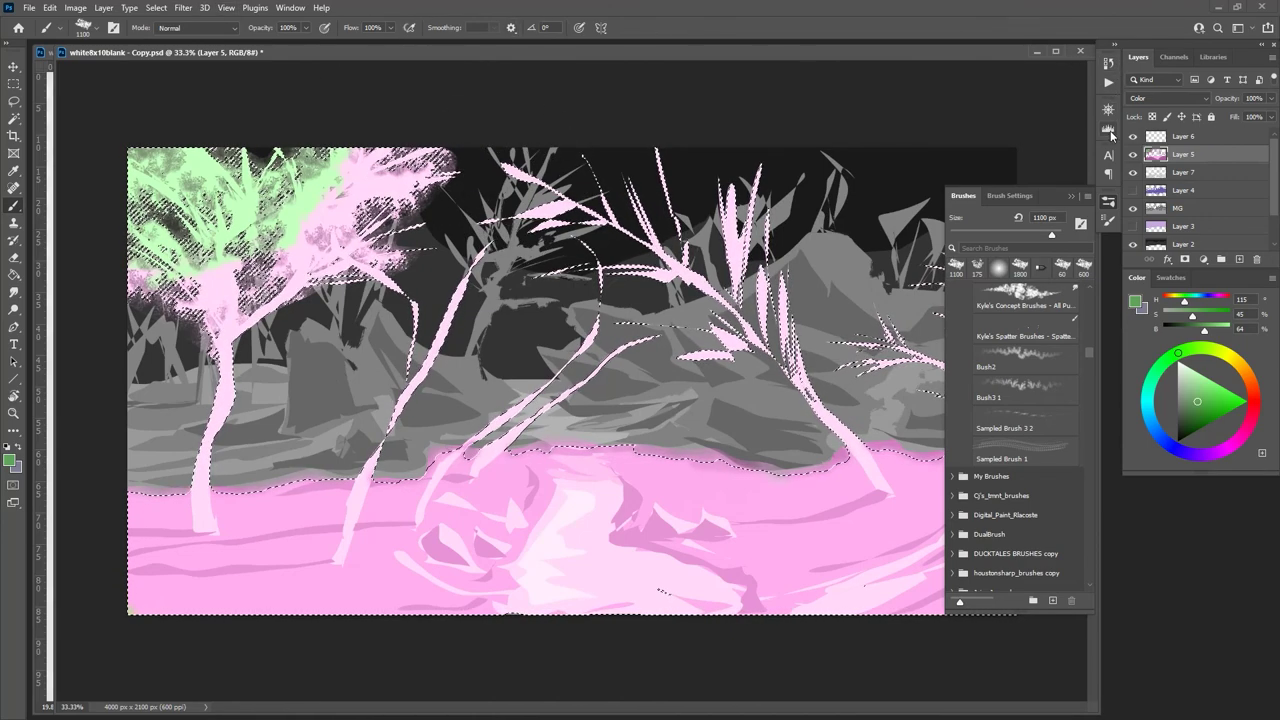
Step: Revert the document history to the last eraser stroke before the foreground layers were merged
{"action": "left_click", "coordinate": [290, 8]}
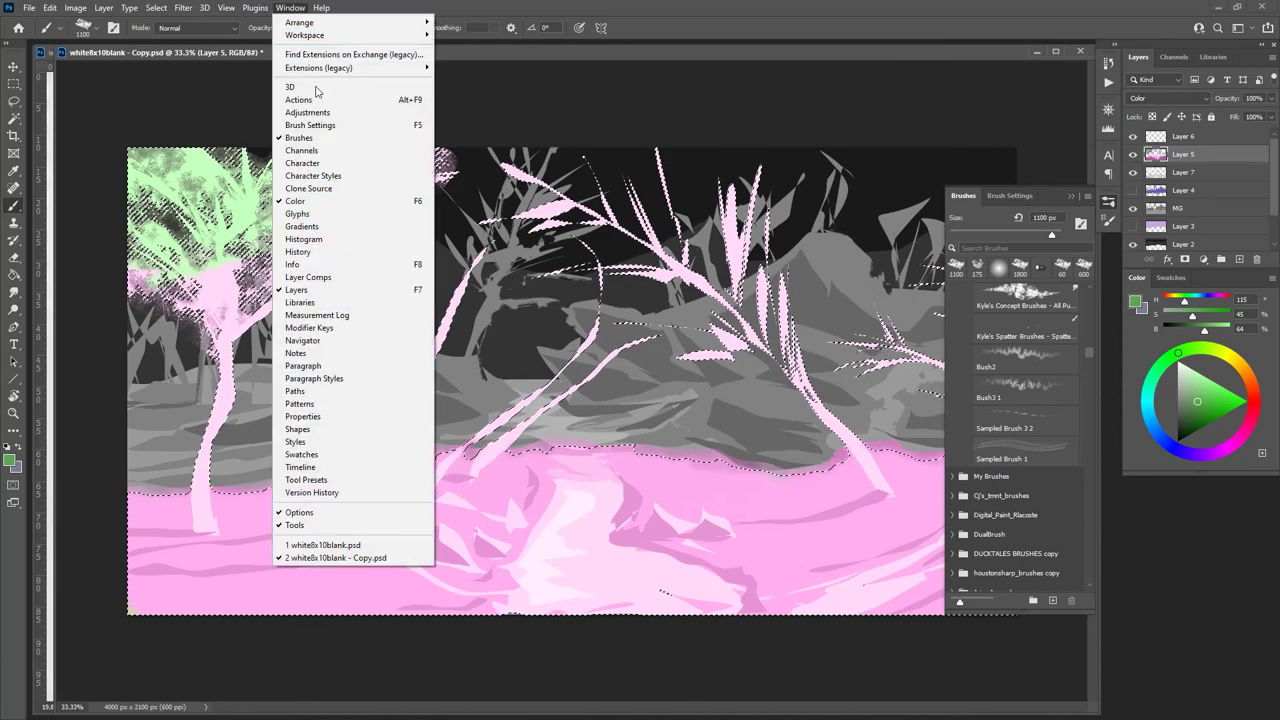
{"action": "left_click", "coordinate": [316, 251]}
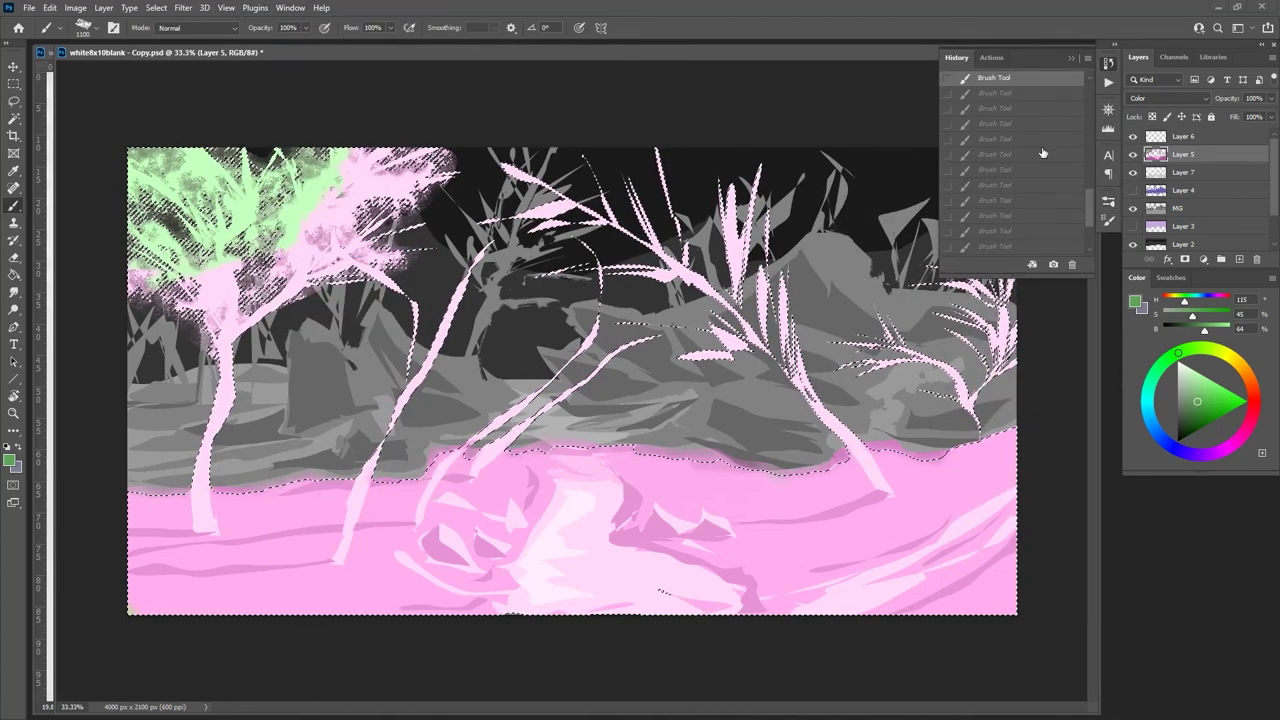
{"action": "mouse_move", "coordinate": [1088, 198]}
{"action": "left_mouse_down"}
{"action": "mouse_move", "coordinate": [1086, 118]}
{"action": "mouse_move", "coordinate": [1093, 161]}
{"action": "left_mouse_up"}
{"action": "key", "text": "ctrl+alt+z"}
{"action": "key", "text": "ctrl+alt+z"}
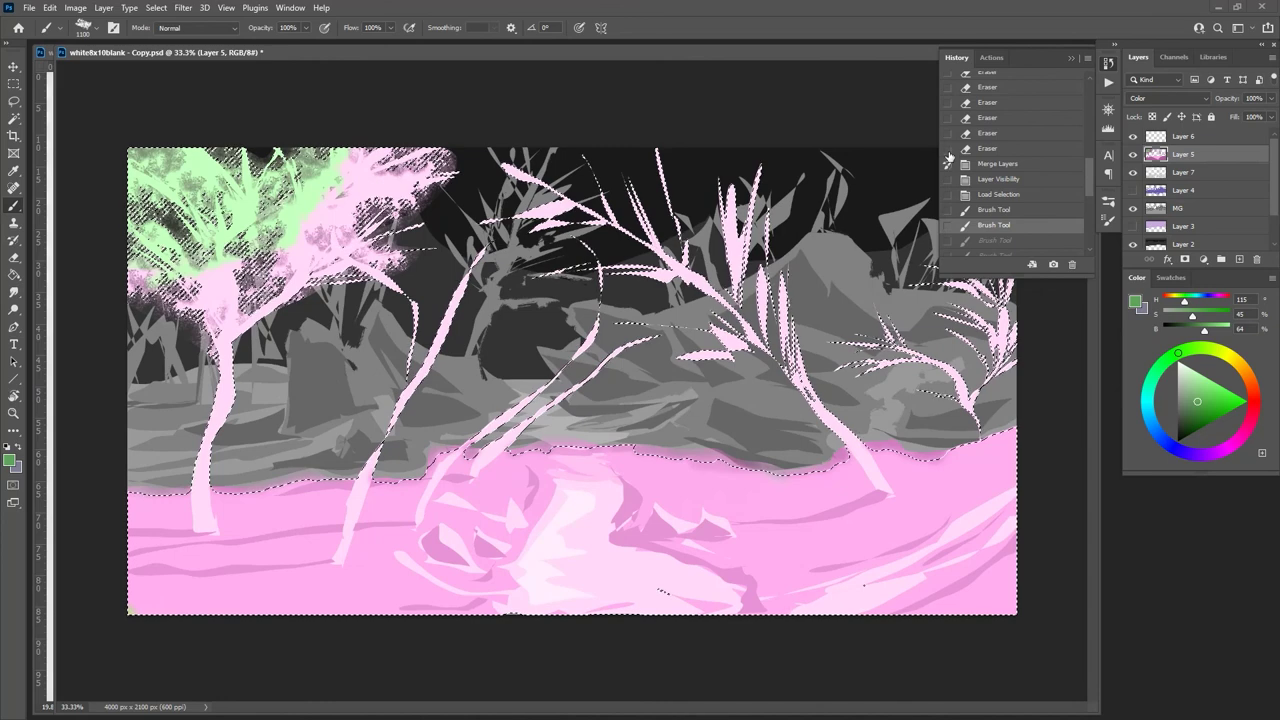
{"action": "left_click", "coordinate": [989, 165]}
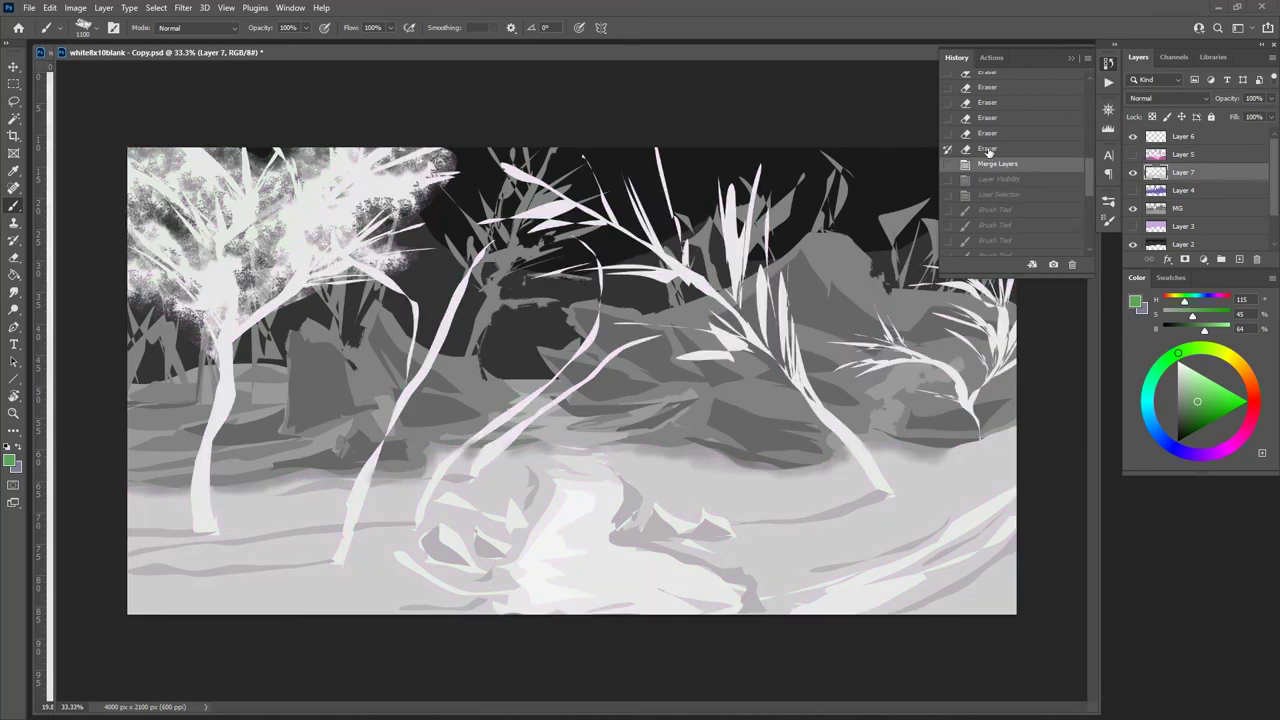
{"action": "left_click", "coordinate": [988, 150]}
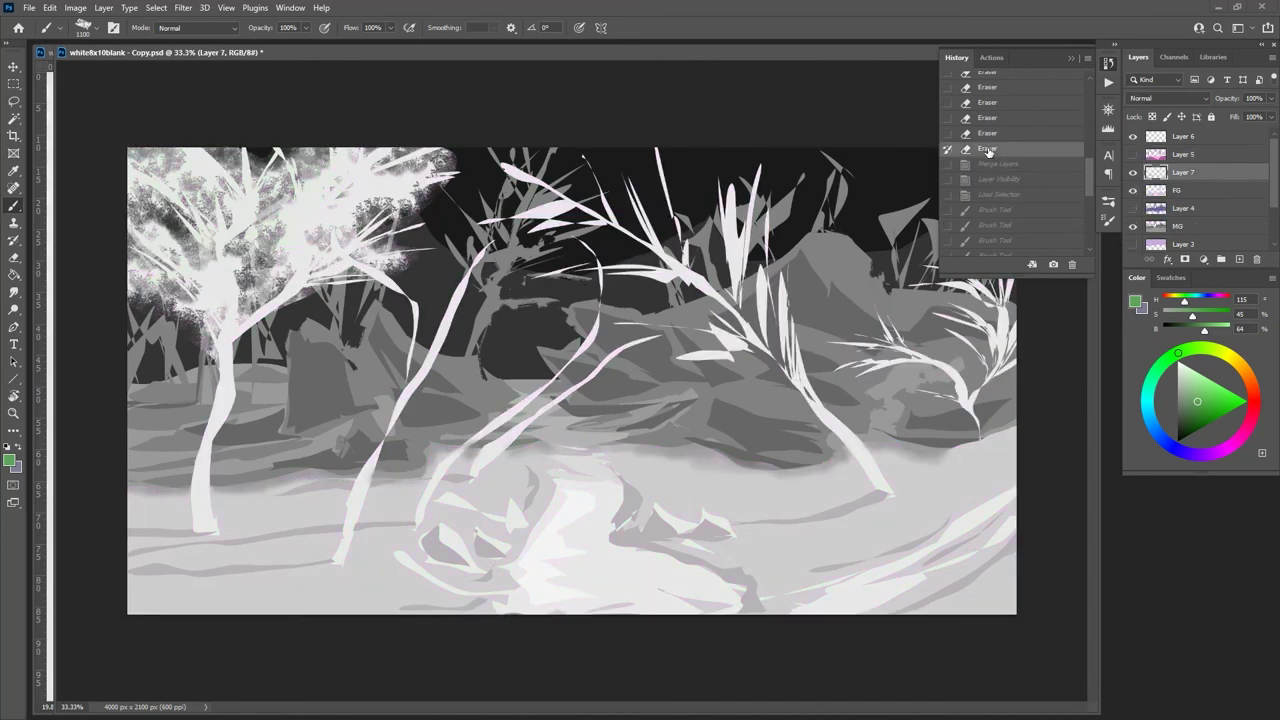
Step: Hide the canopy on Layer 7 and show the color layers Layer 5, Layer 4 and Layer 3
{"action": "left_click", "coordinate": [1133, 172]}
{"action": "left_click", "coordinate": [1133, 154]}
{"action": "left_click", "coordinate": [1133, 208]}
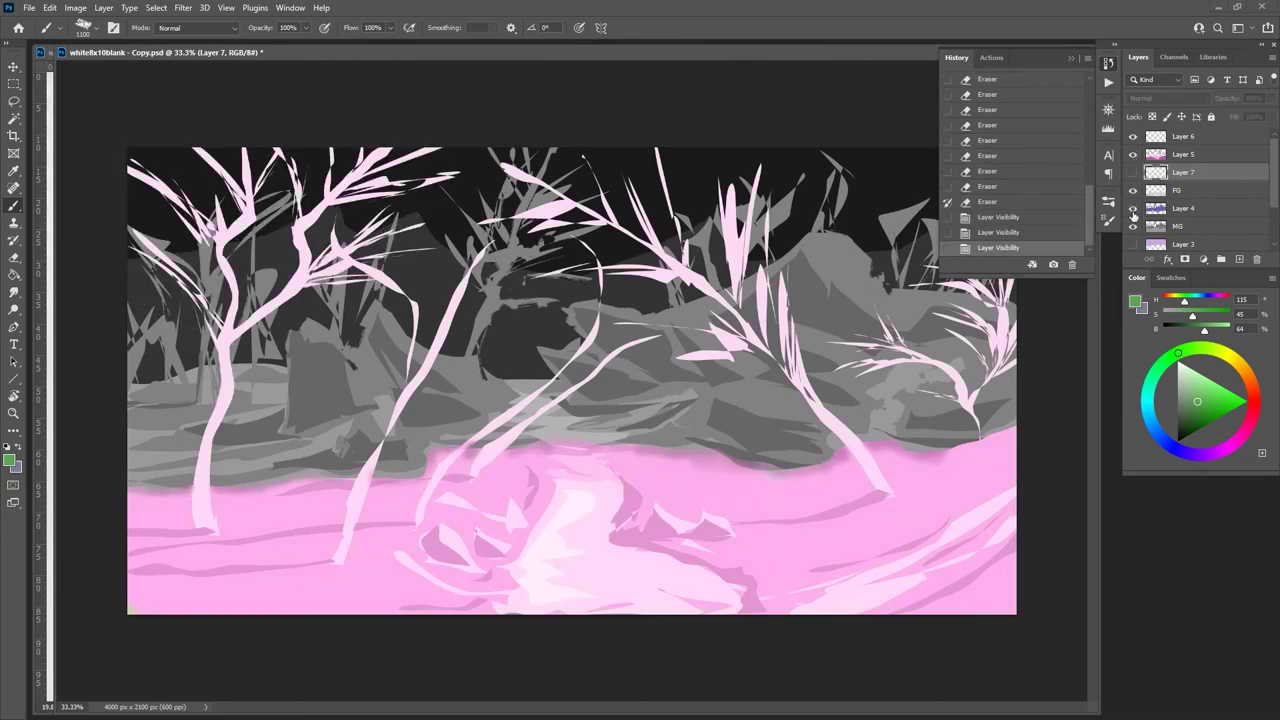
{"action": "left_click", "coordinate": [1133, 244]}
{"action": "left_click", "coordinate": [1072, 58]}
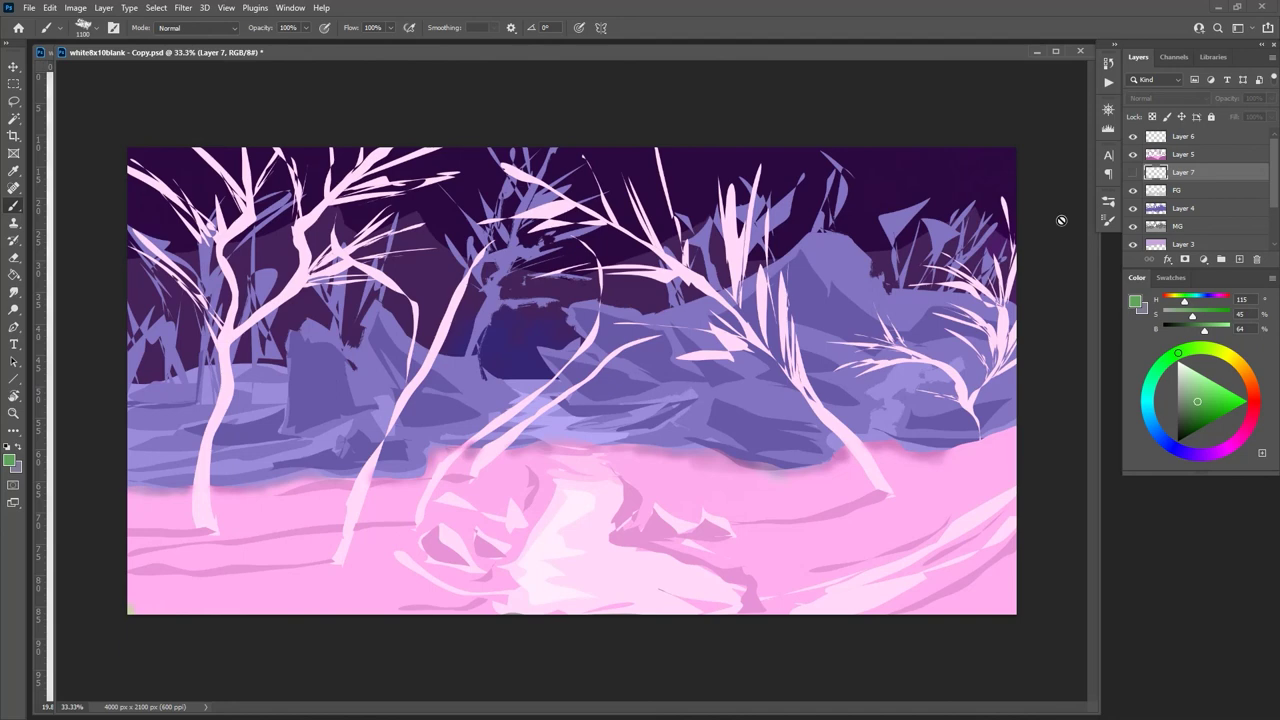
Step: Hide the color layers Layer 5, Layer 4 and Layer 3 to view the thumbnail in grayscale
{"action": "left_click", "coordinate": [1133, 154]}
{"action": "left_click", "coordinate": [1133, 208]}
{"action": "scroll", "coordinate": [1240, 208], "scroll_direction": "down", "scroll_amount": 3}
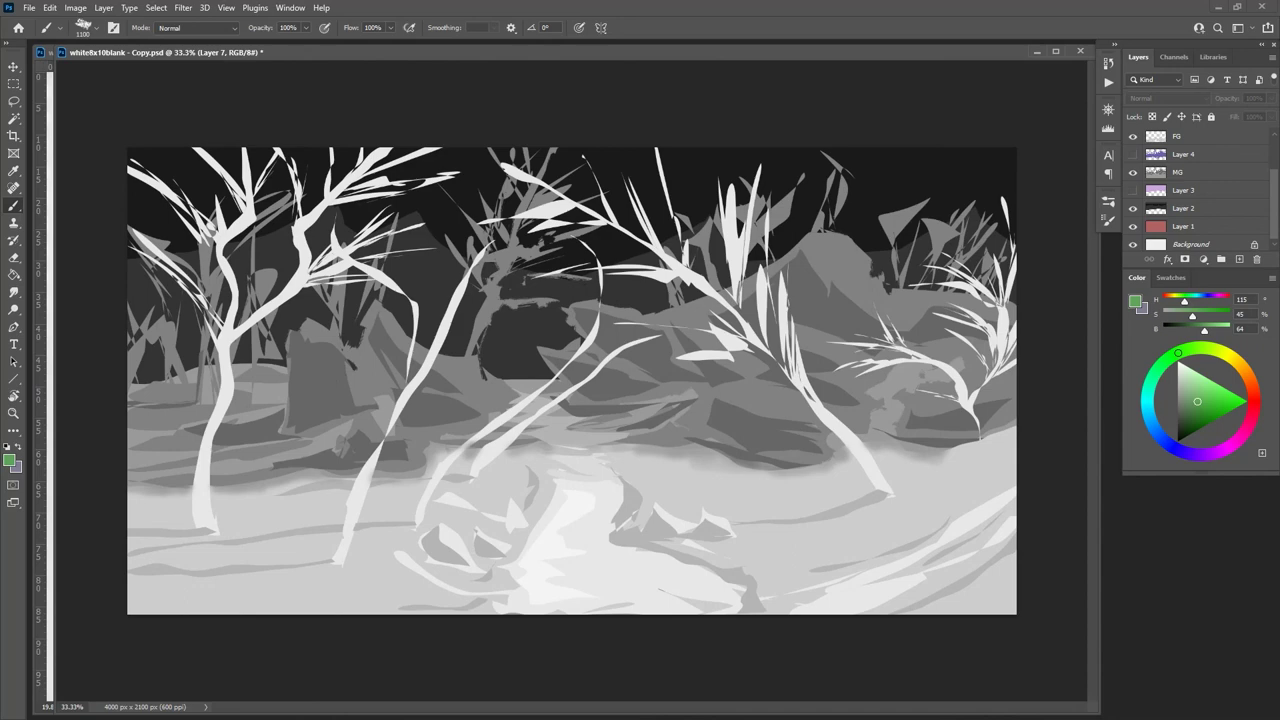
Step: Zoom the thumbnail out to 16.67%, shrink its document window and place it beside the reference photos
{"action": "key", "text": "ctrl+minus"}
{"action": "key", "text": "ctrl+minus"}
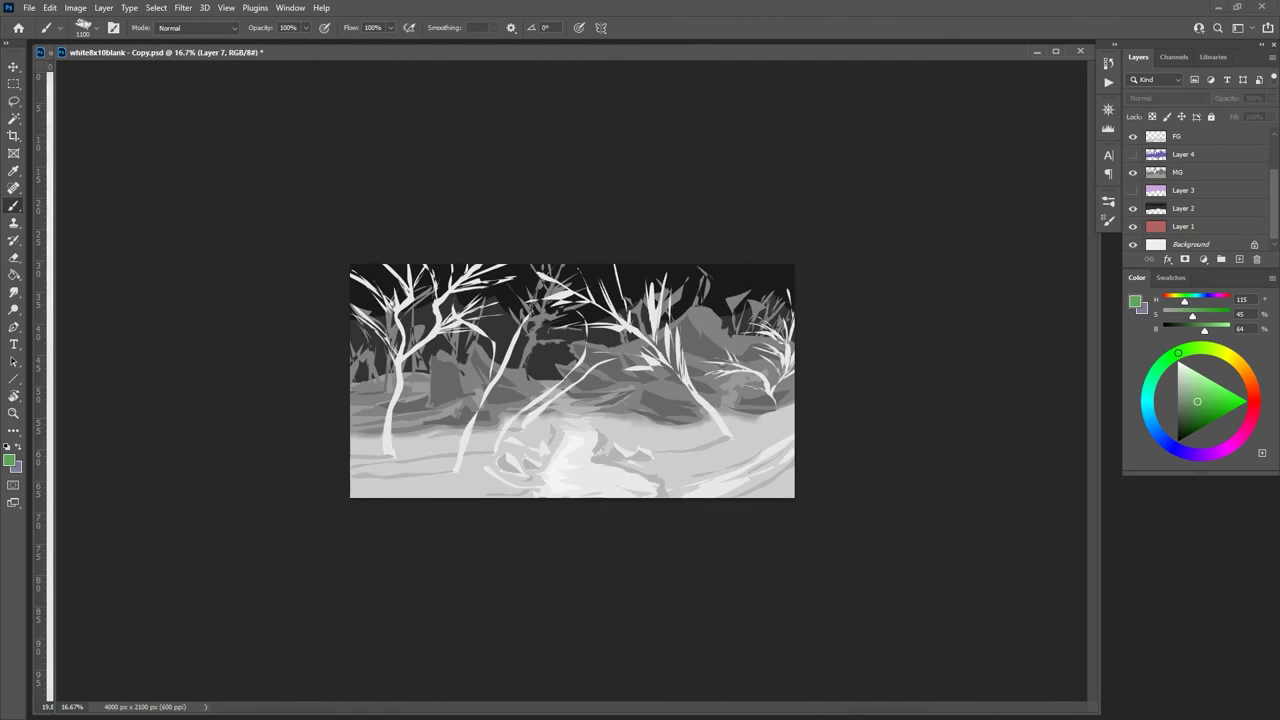
{"action": "left_click_drag", "start_coordinate": [1093, 709], "coordinate": [670, 425]}
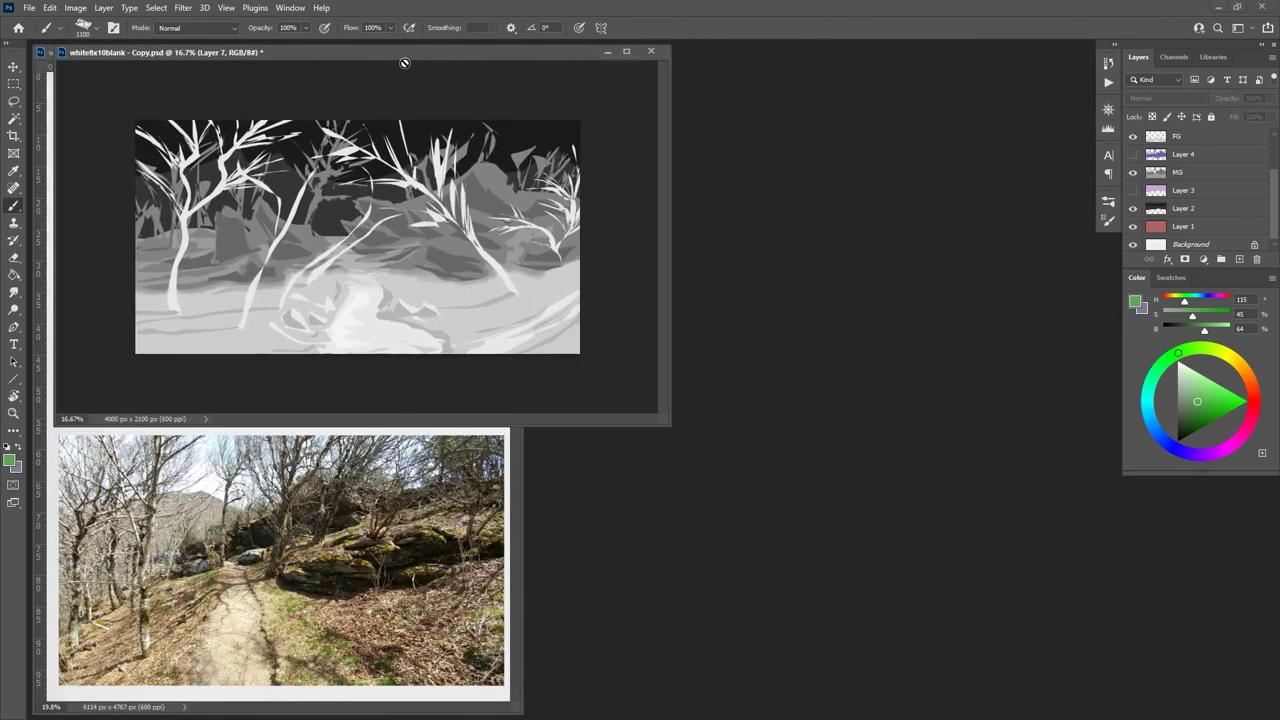
{"action": "left_click_drag", "start_coordinate": [414, 60], "coordinate": [764, 56]}
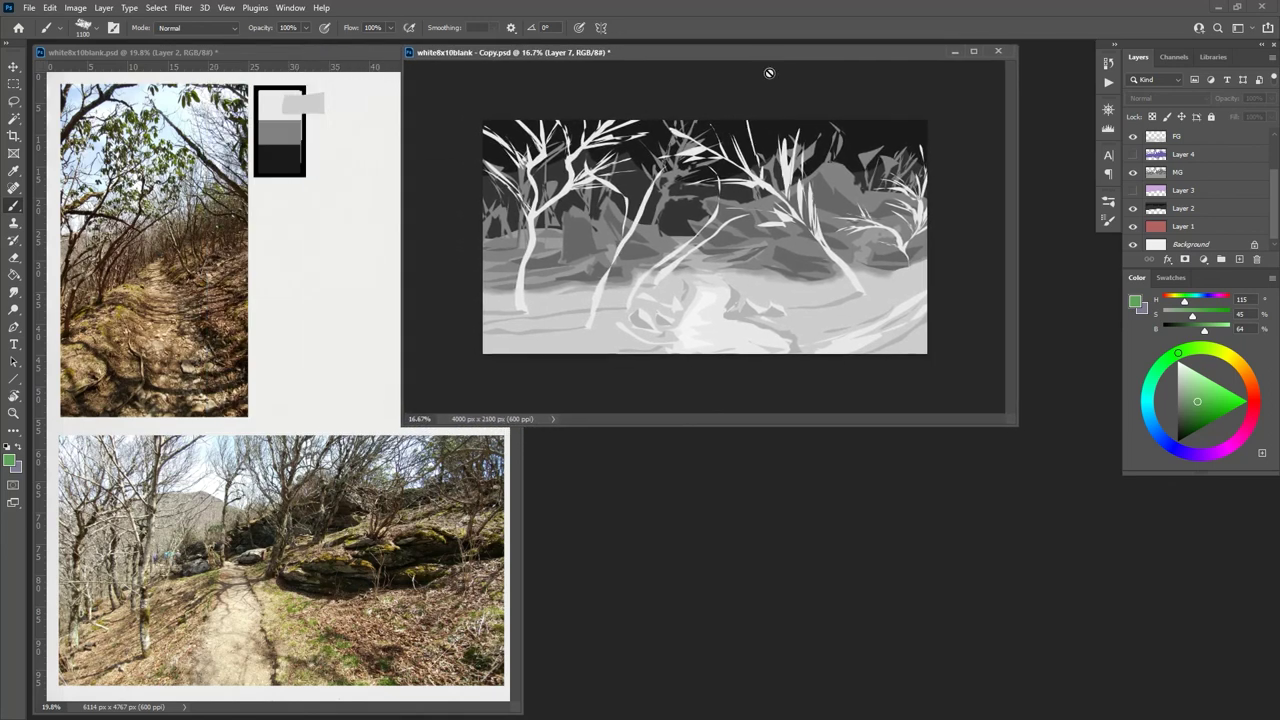